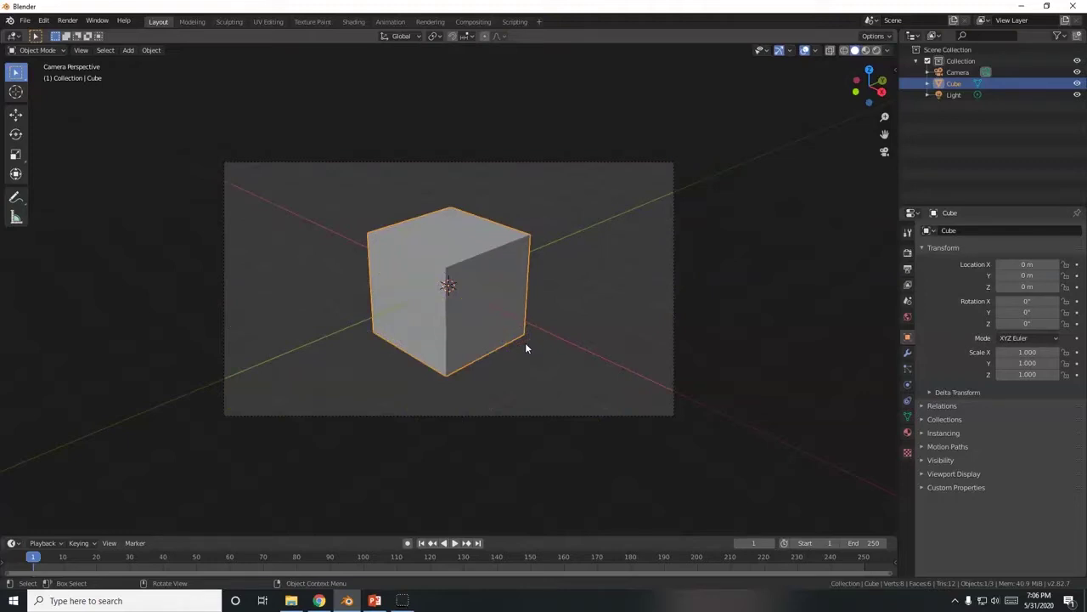
key("s")
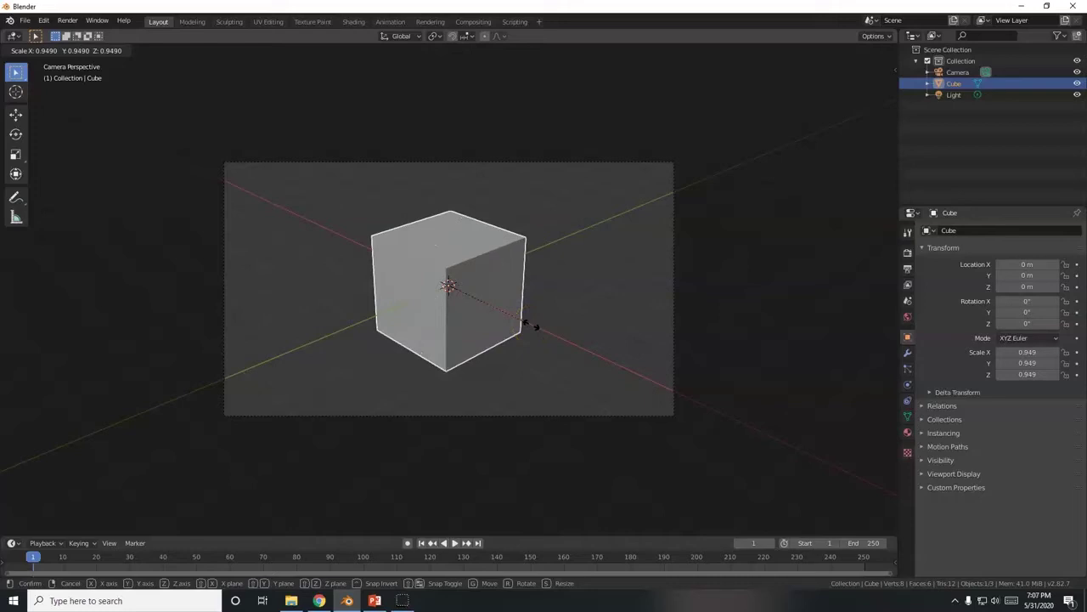
type(".5")
key("Return")
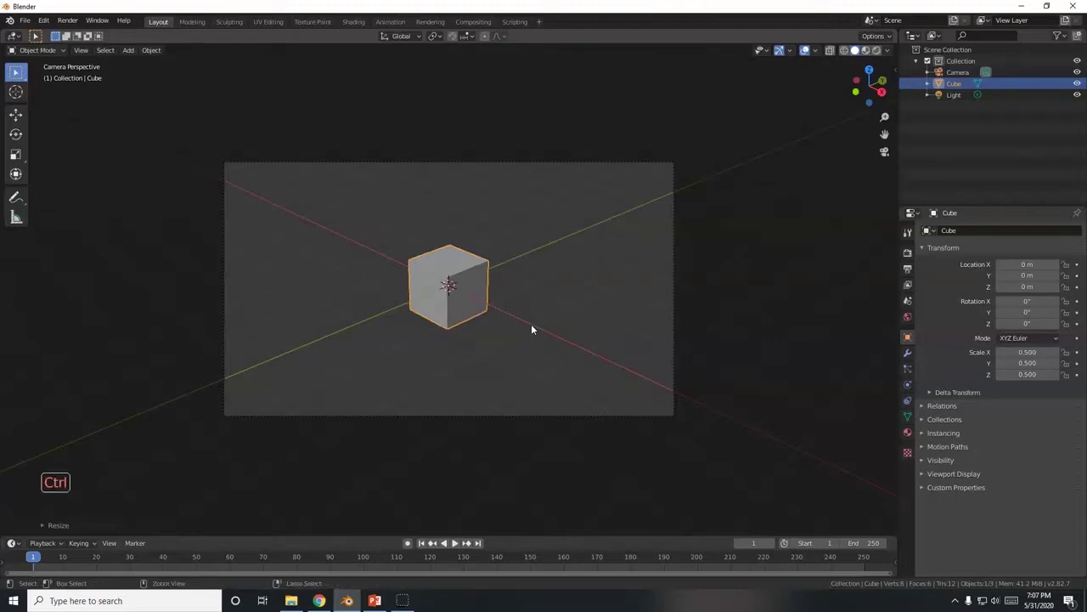
key("ctrl+z")
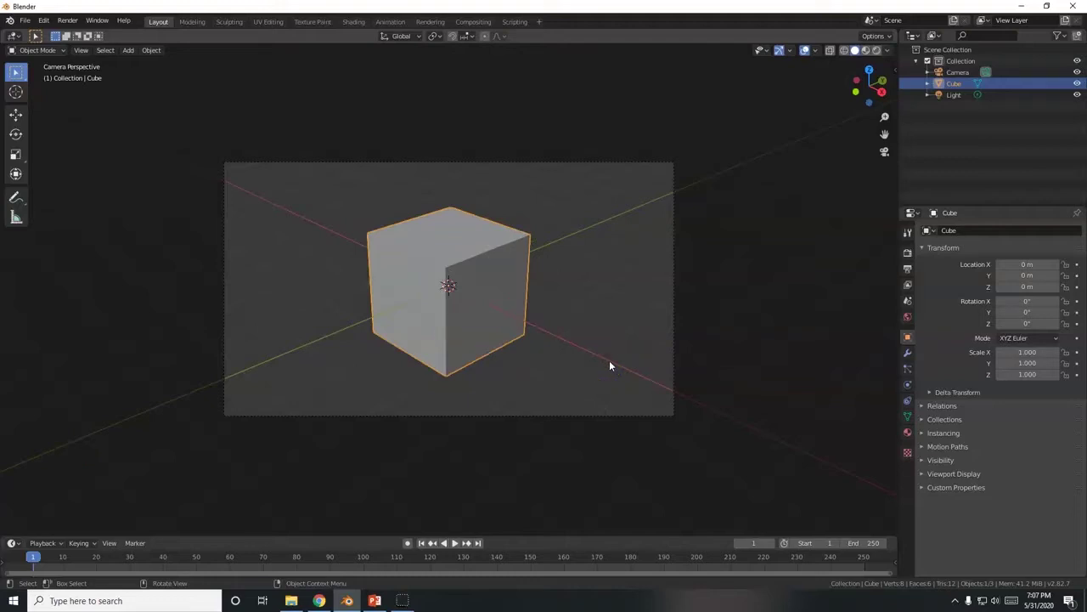
Step: Scale the cube uniformly by 0.5 and stretch it by a factor of 2 along the Y axis
type("s.5")
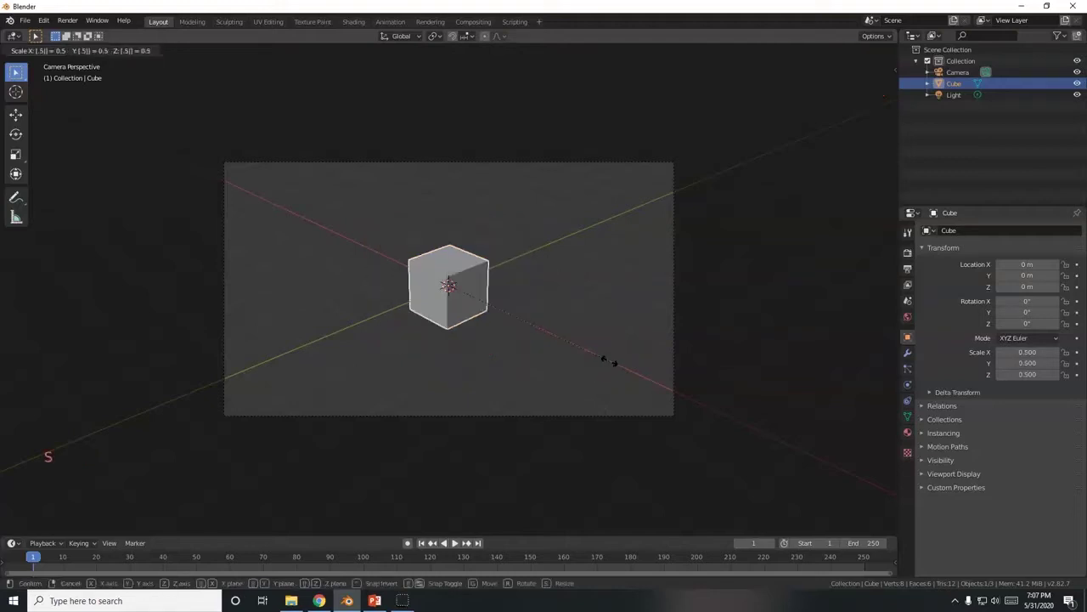
key("Return")
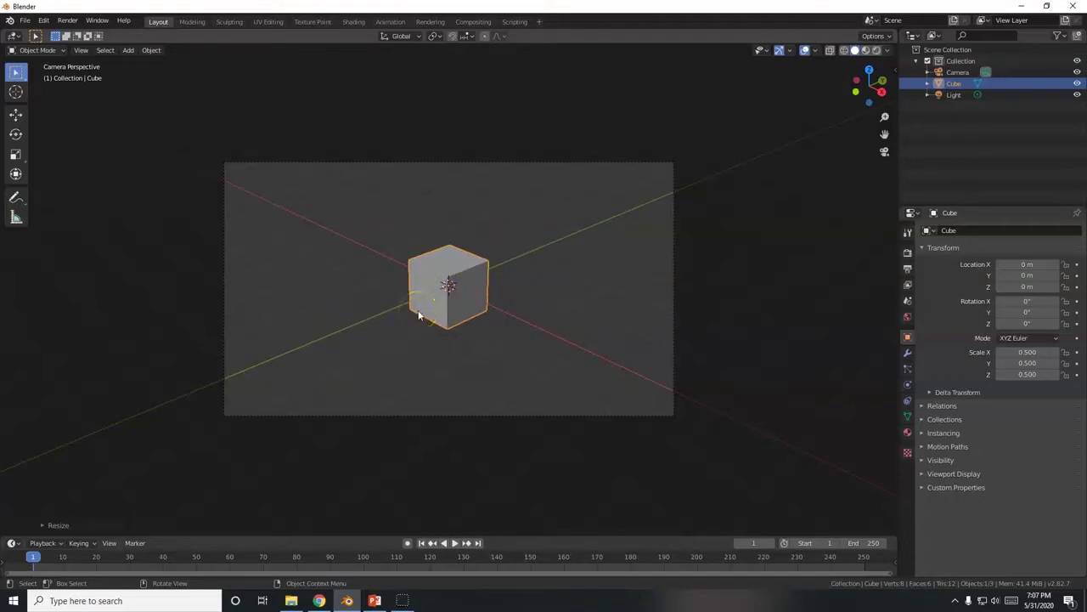
key("s")
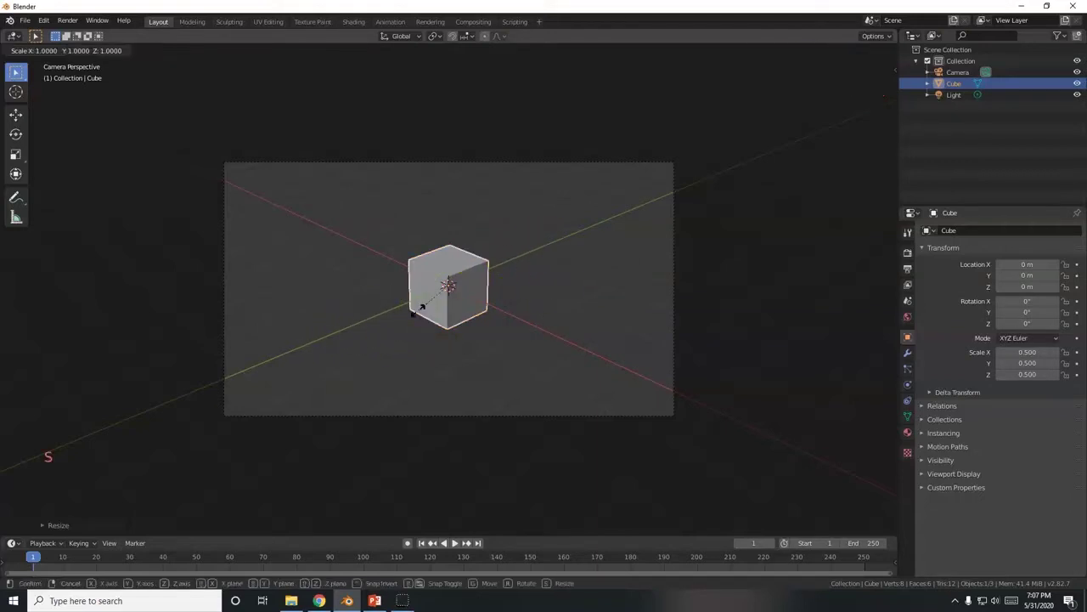
key("y")
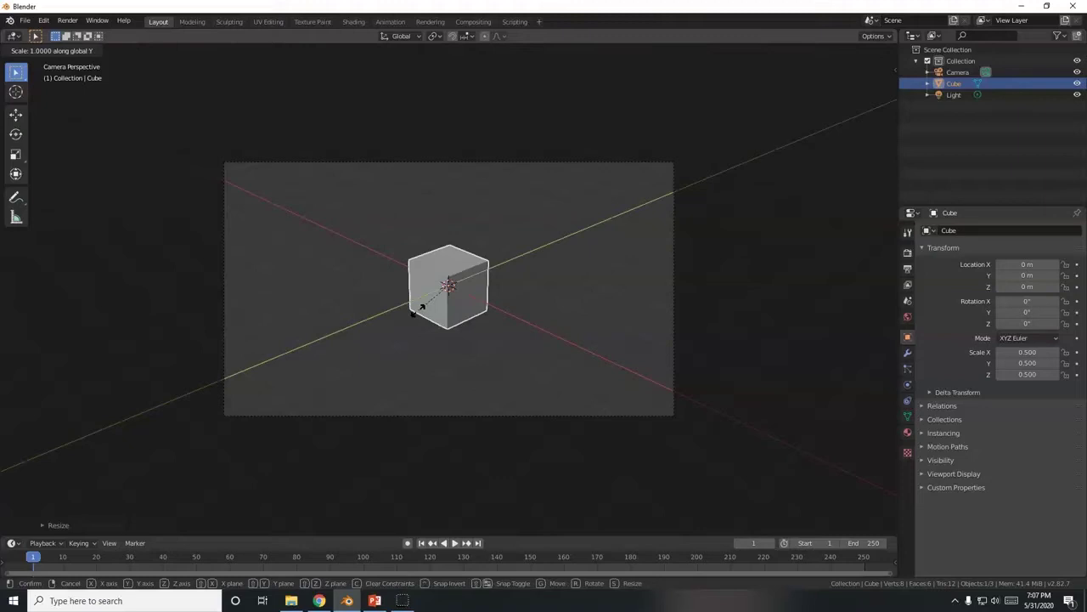
key("3")
key("Return")
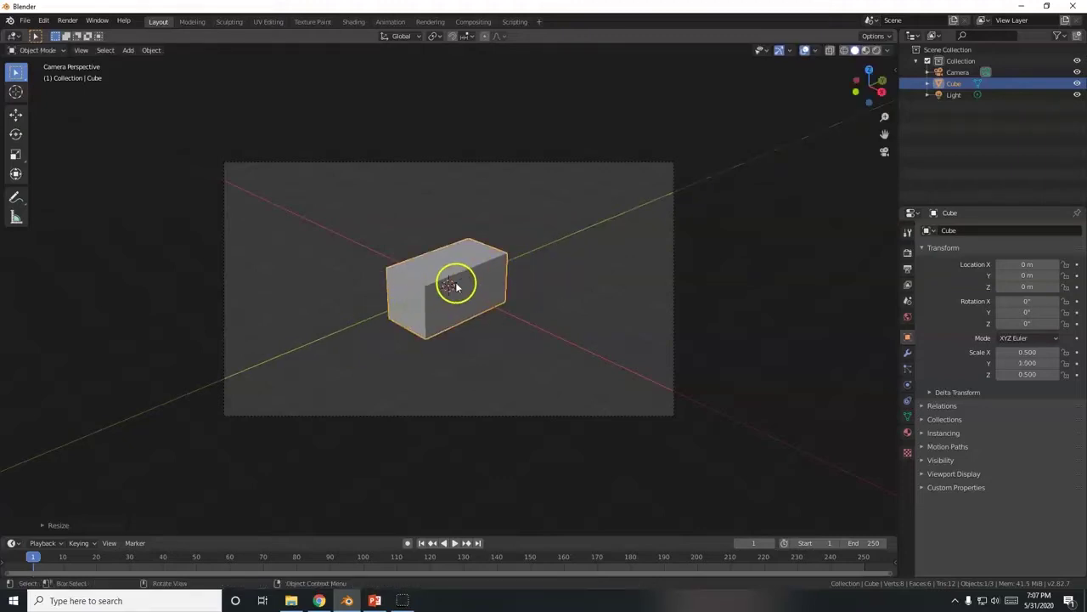
Step: Check the Edit Mode instructions in PowerPoint and return to Blender to frame the cube in front view
key("alt+Tab")
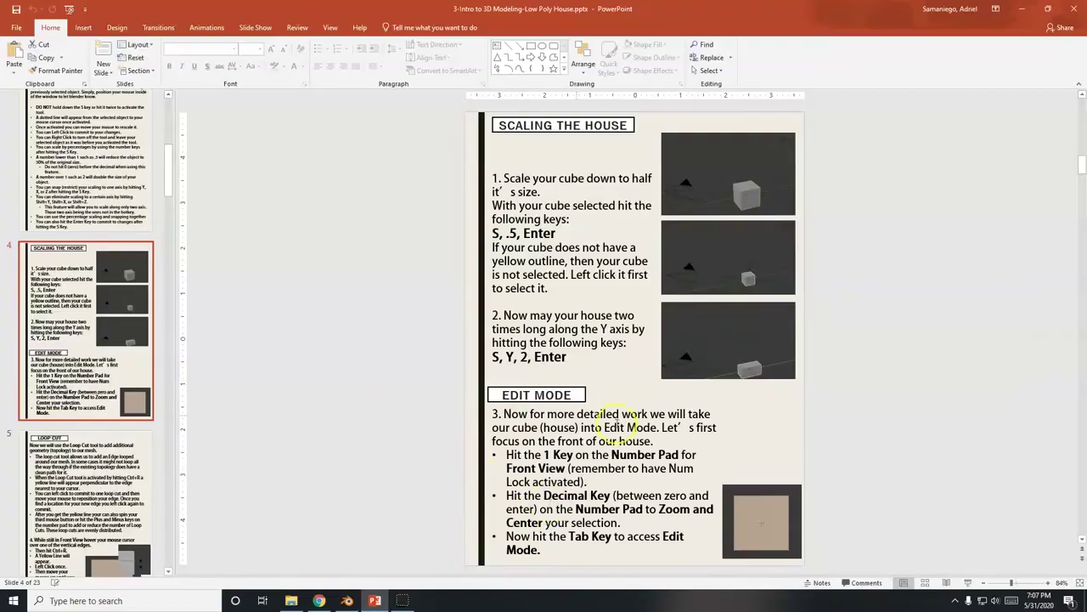
key("alt+Tab")
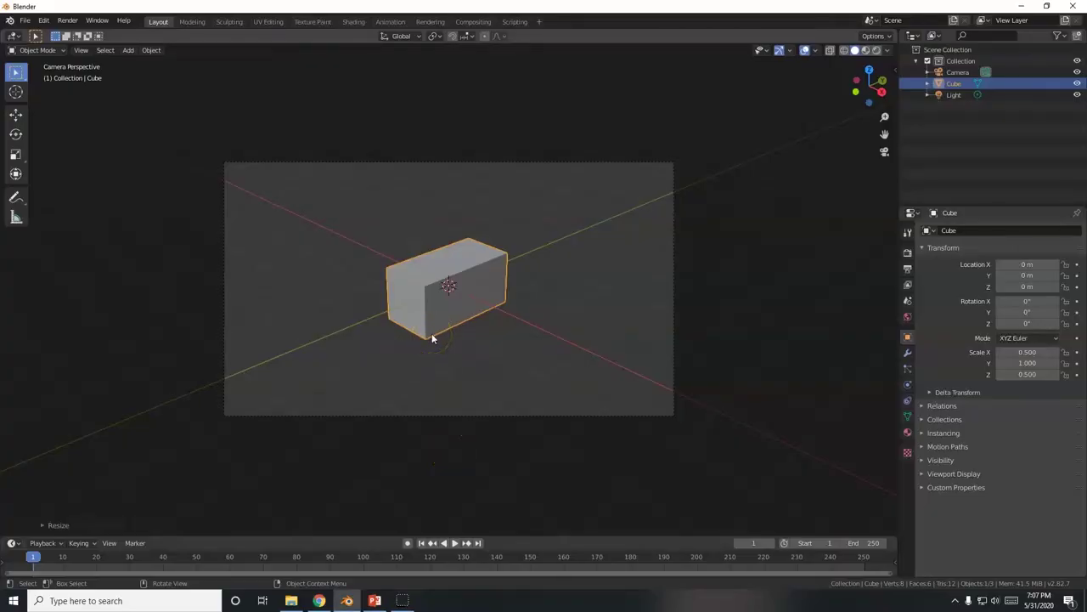
key("KP_1")
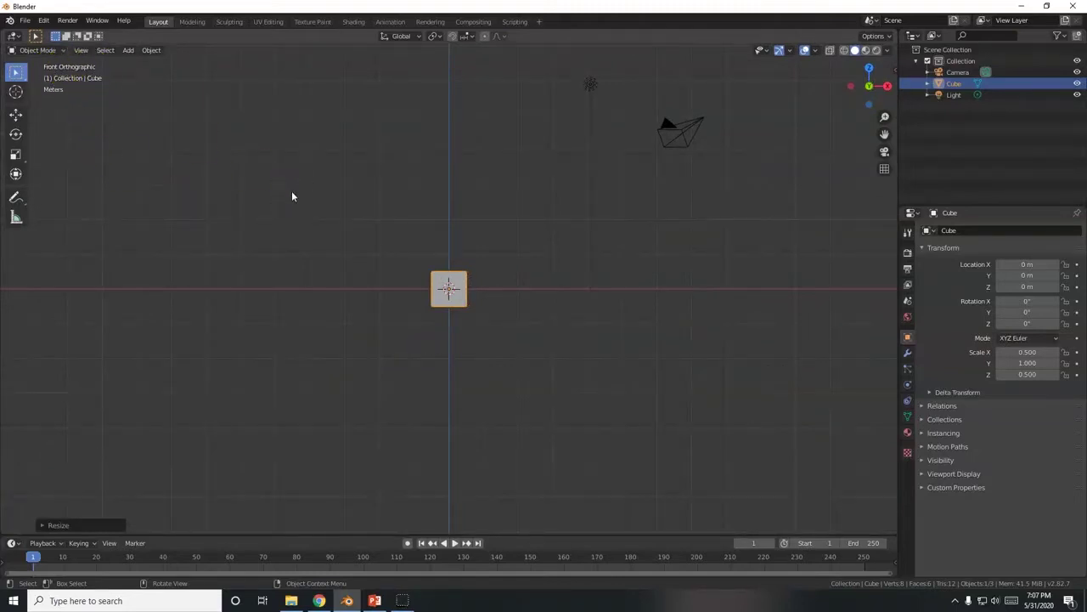
key("KP_Decimal")
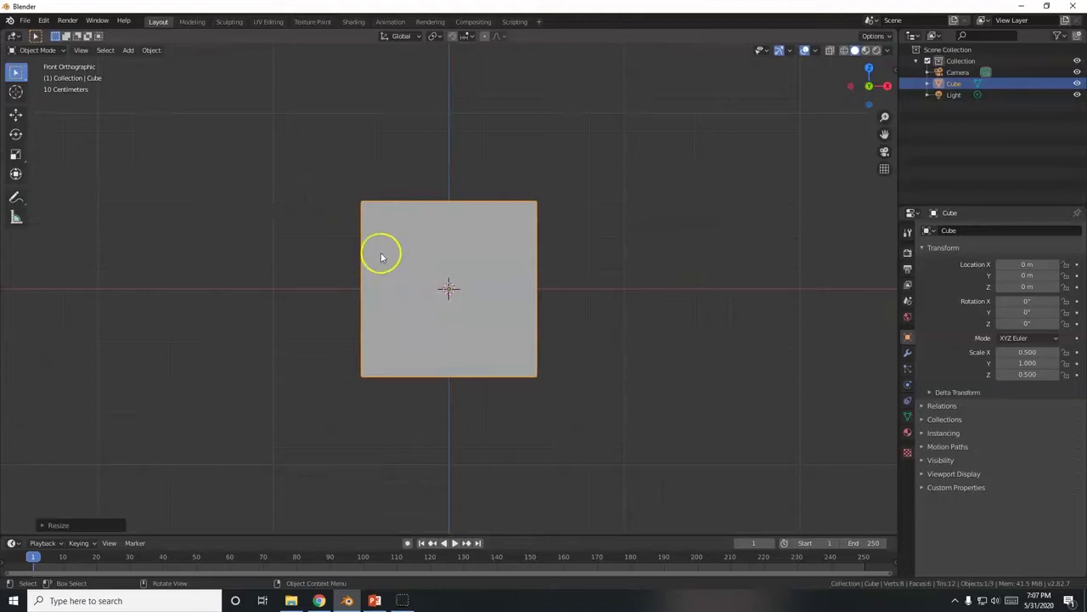
Step: Switch the stretched cube from Object Mode to Edit Mode
left_click(56, 51)
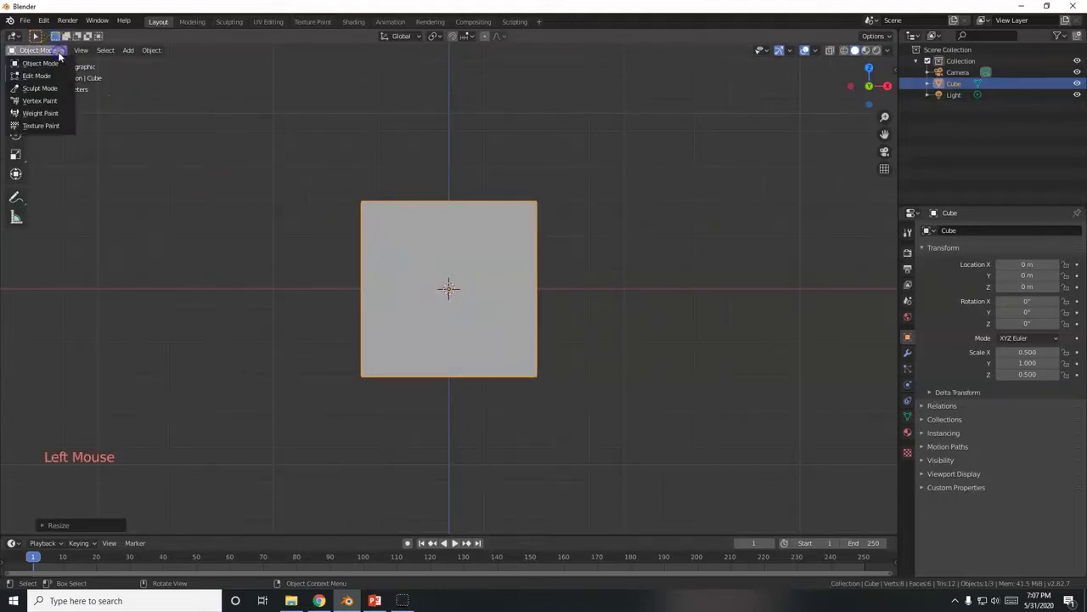
left_click(40, 64)
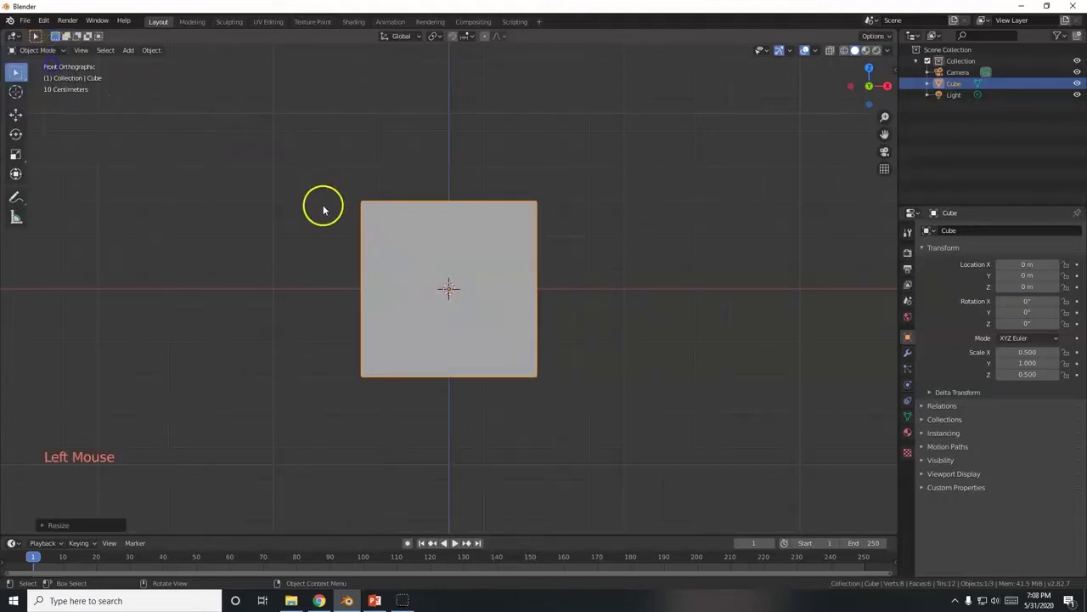
key("Tab")
key("Tab")
key("Tab")
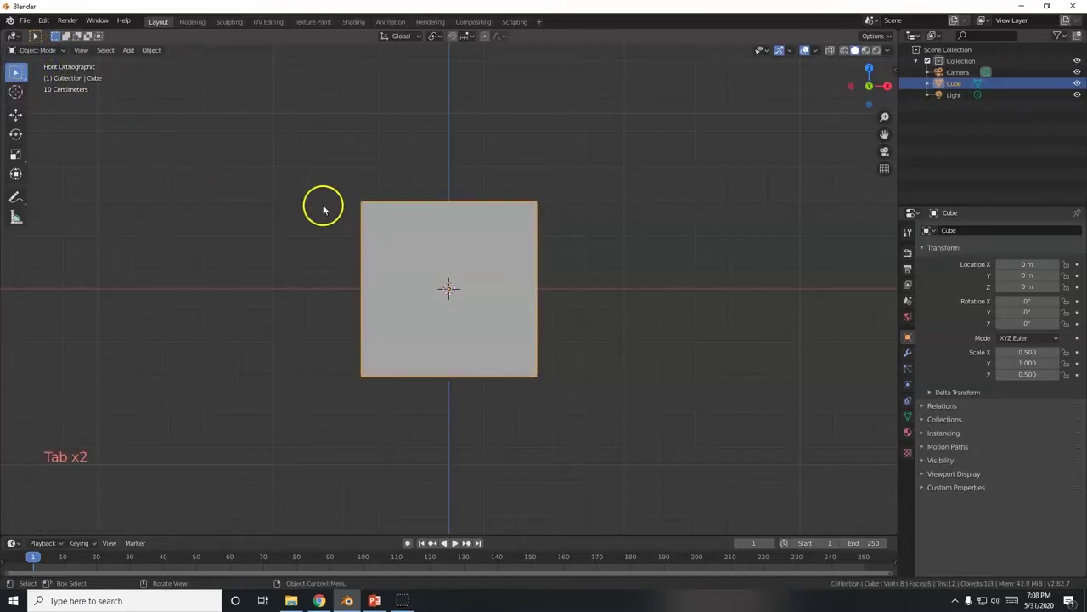
key("Tab")
key("Tab")
key("Tab")
key("Tab")
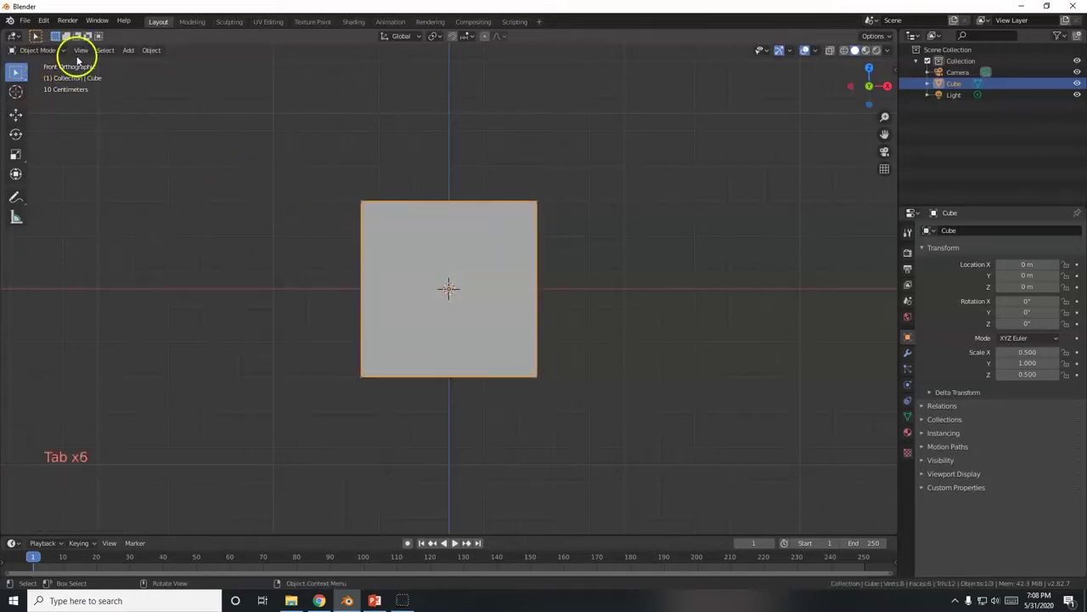
key("Tab")
key("Tab")
key("Tab")
key("Tab")
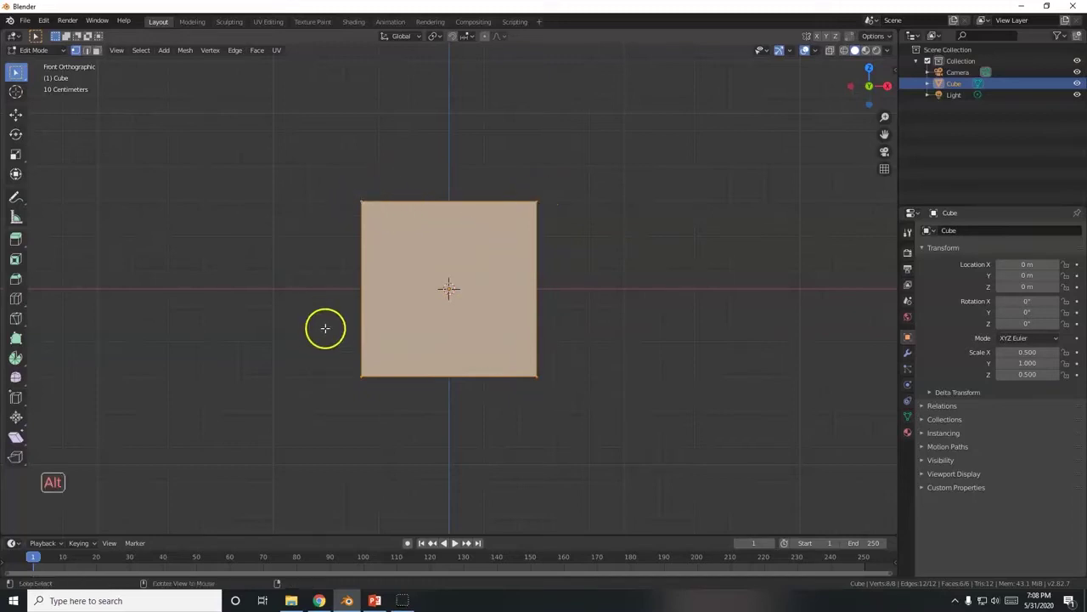
Step: Read the Loop Cut slide in the PowerPoint lesson and return to Blender
key("alt+Tab")
left_click(85, 465)
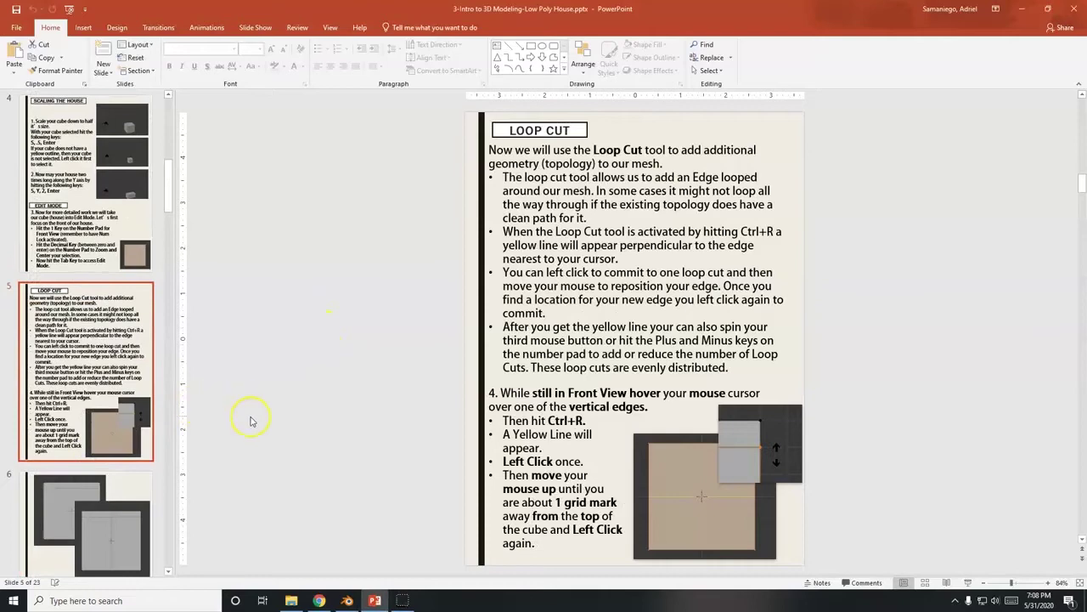
left_click(109, 482)
key("alt+Tab")
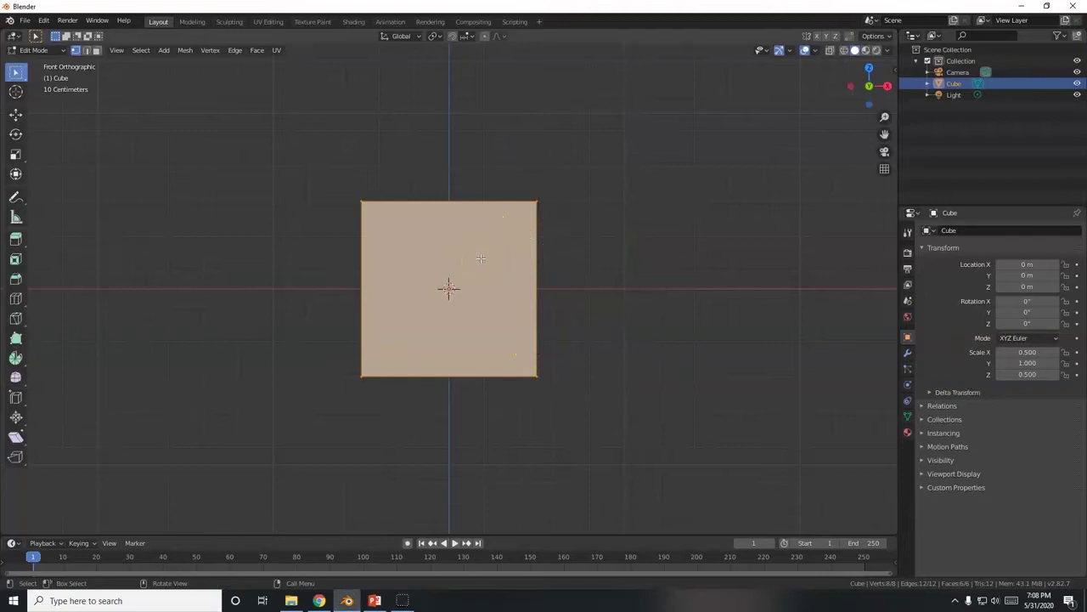
middle_click_drag(522, 308, 485, 315)
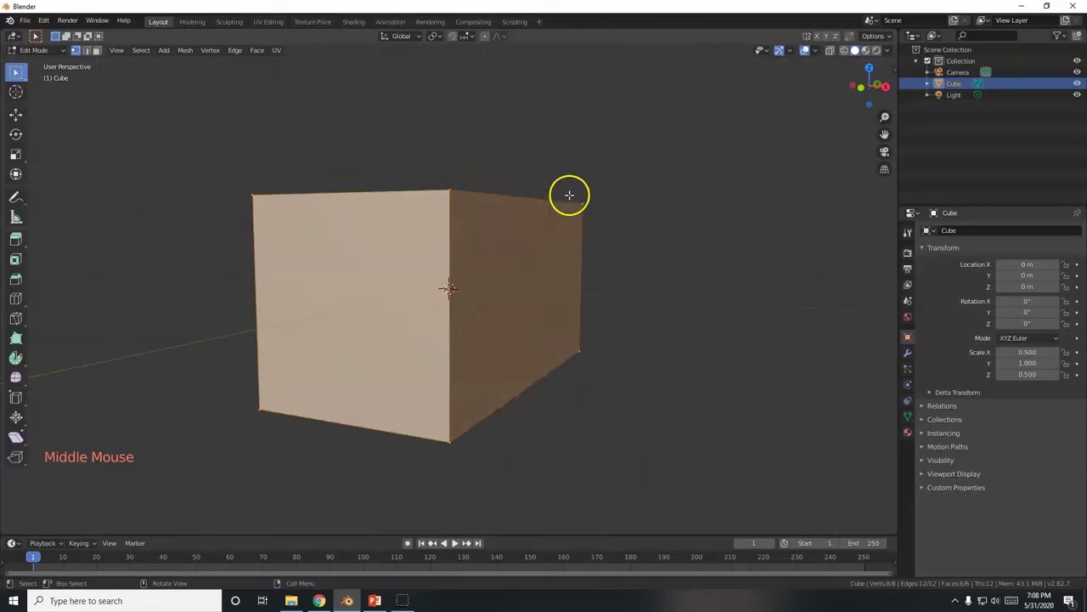
key("KP_1")
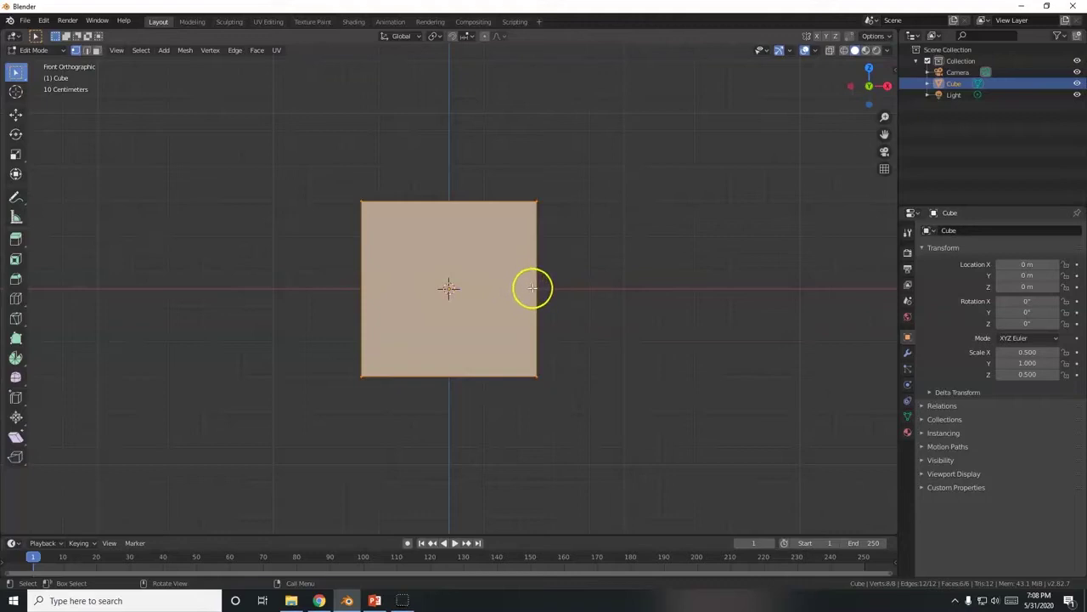
key("KP_1")
key("ctrl+r")
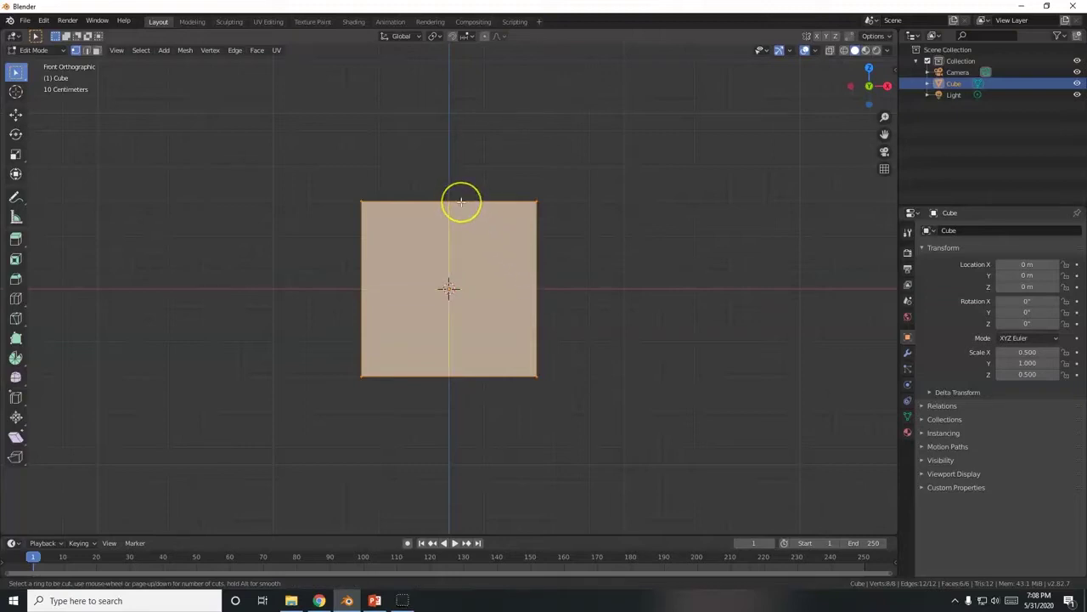
left_click_drag(461, 201, 512, 237)
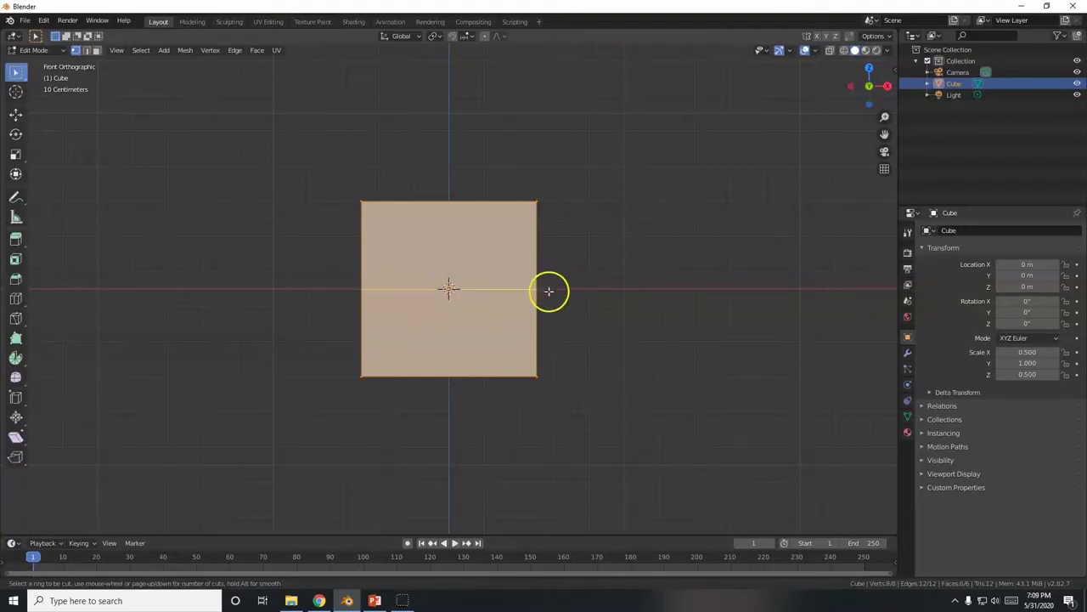
scroll(549, 291, "up", 3)
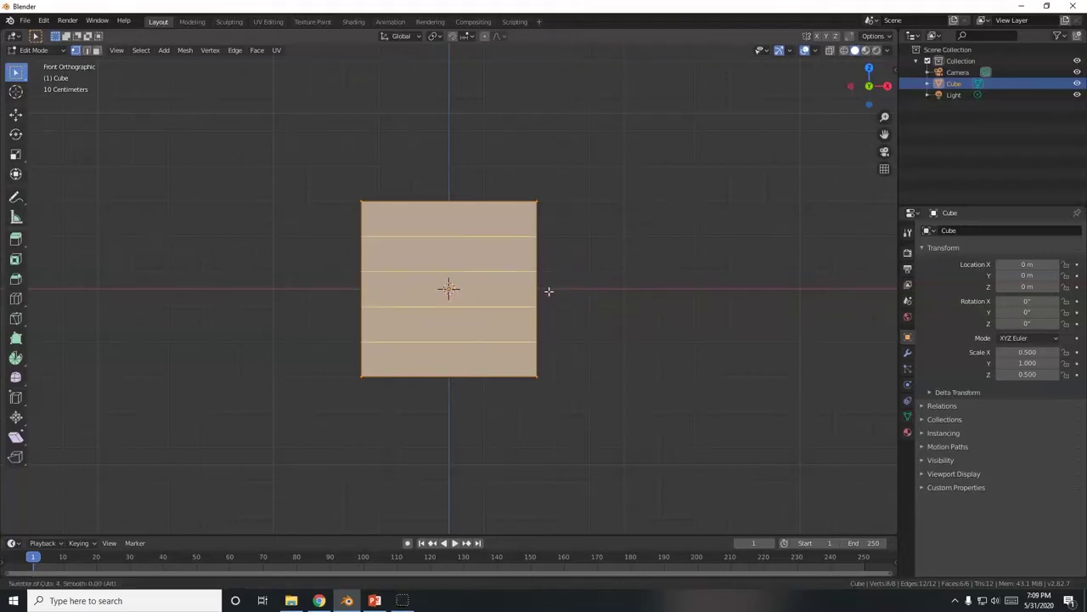
scroll(549, 291, "down", 3)
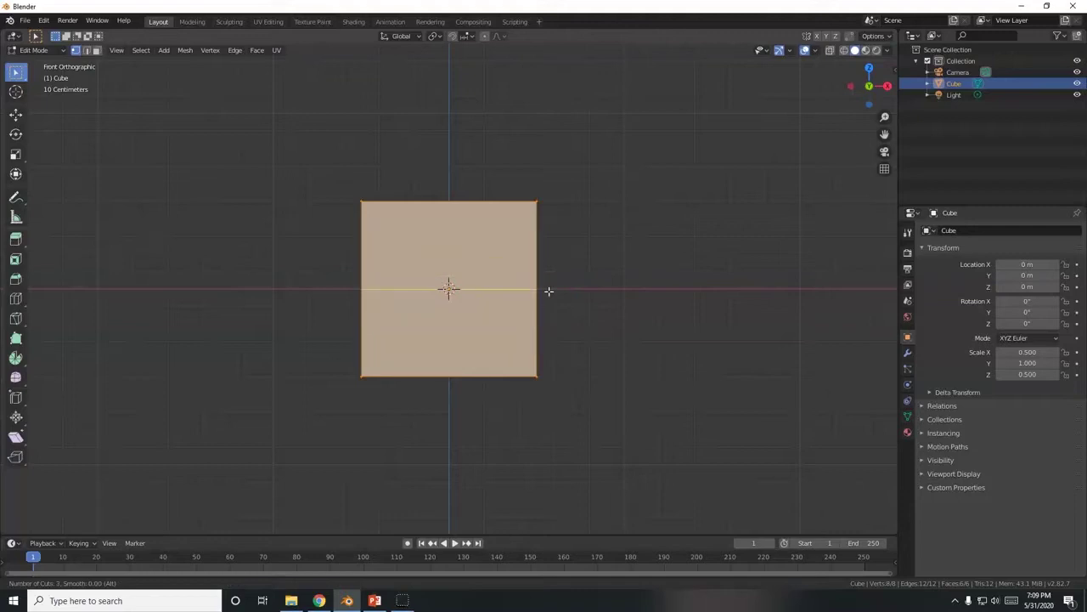
scroll(548, 292, "up", 3)
scroll(548, 291, "down", 2)
left_click(549, 291)
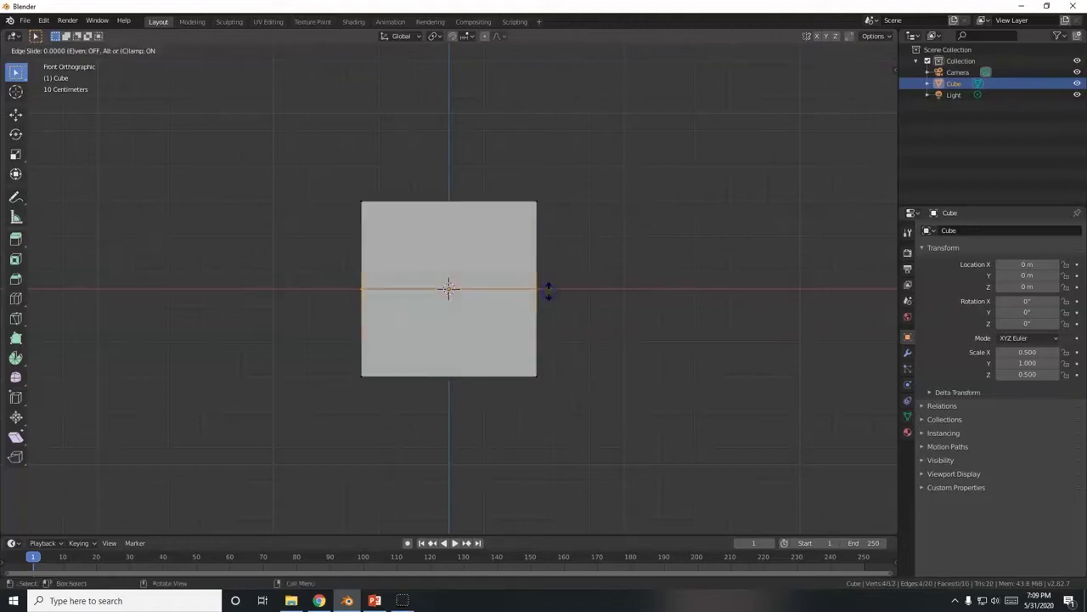
left_click_drag(549, 291, 573, 221)
key("KP_Decimal")
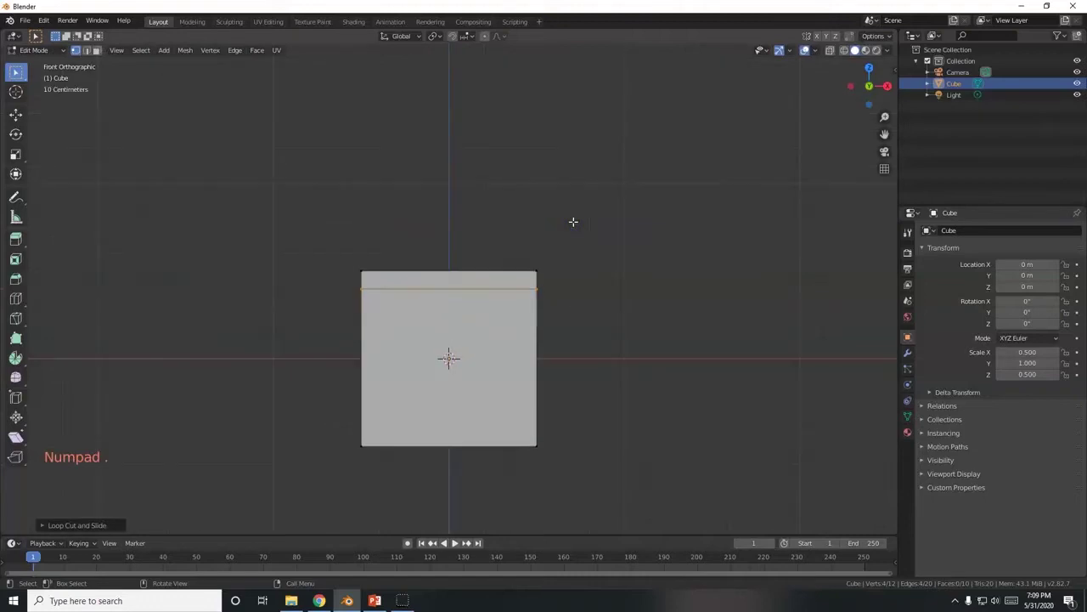
scroll(594, 292, "up", 6)
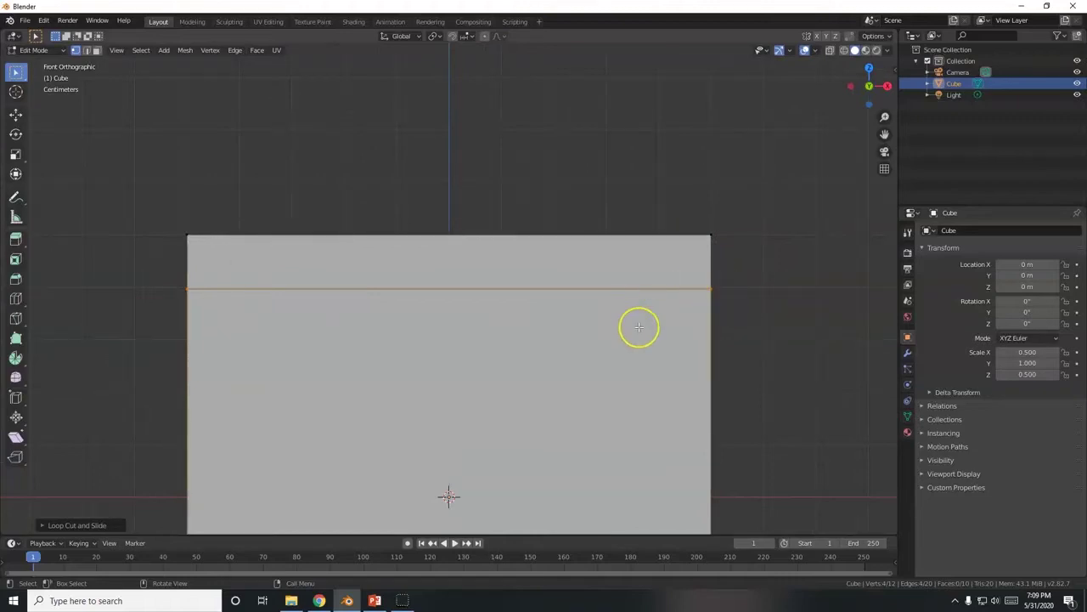
scroll(639, 326, "down", 2)
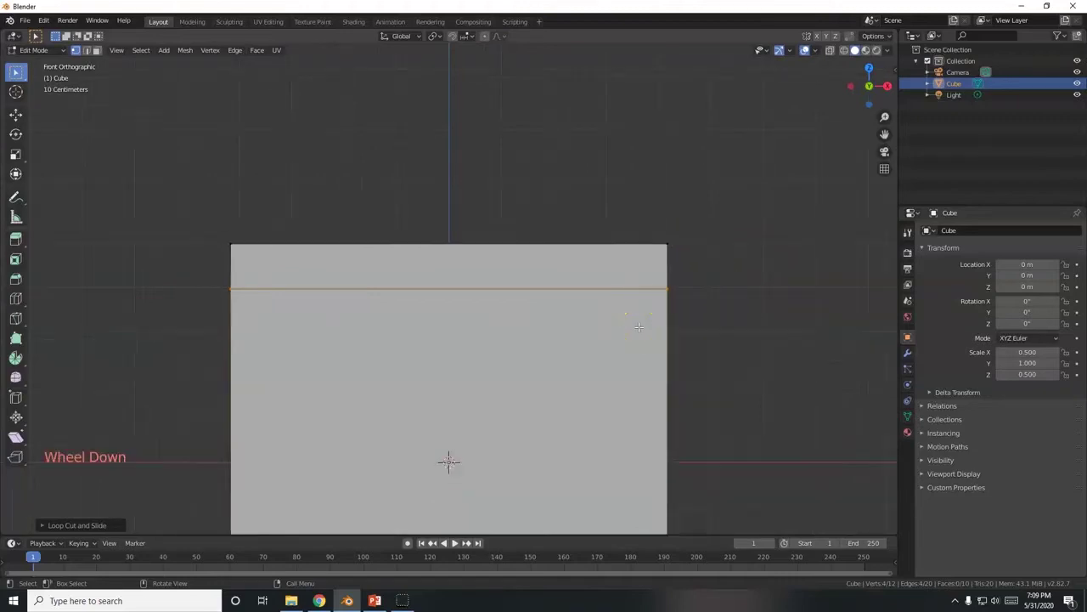
scroll(639, 326, "down", 3)
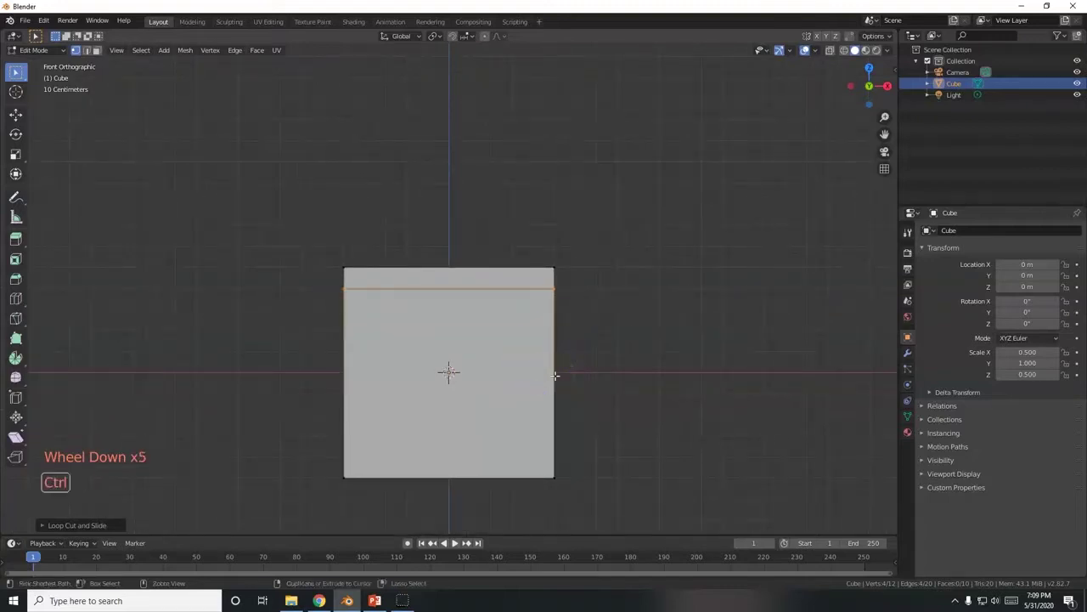
key("ctrl+z")
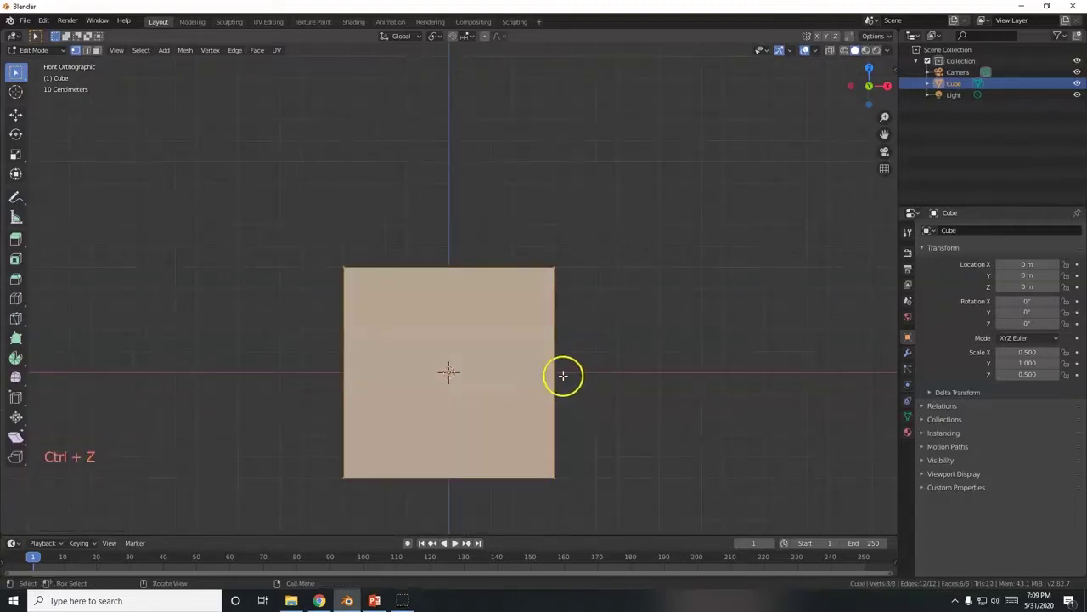
Step: Add one horizontal loop cut around the cube and slide it to about 10 cm below the top edge
key("ctrl")
key("ctrl+r")
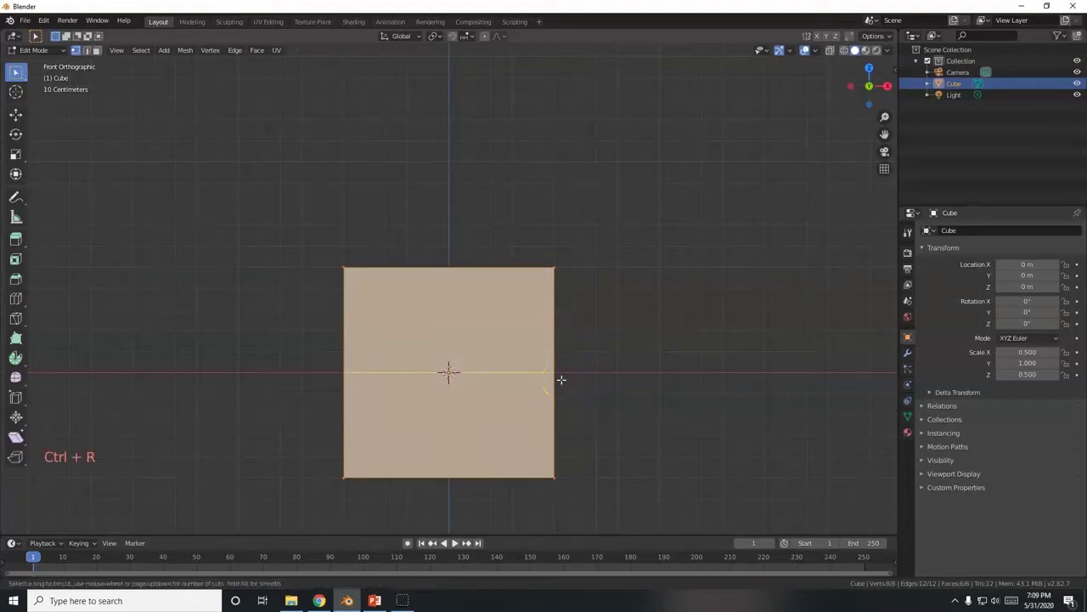
left_click_drag(561, 380, 569, 294)
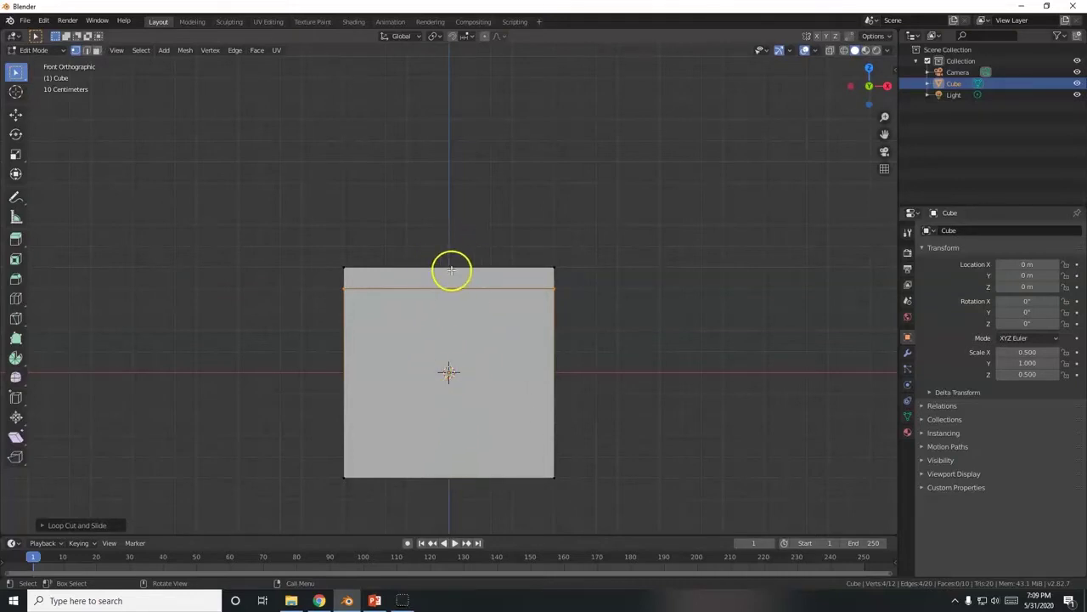
Step: Add a vertical loop cut centred across the cube's front face, running along its full length
key("ctrl+r")
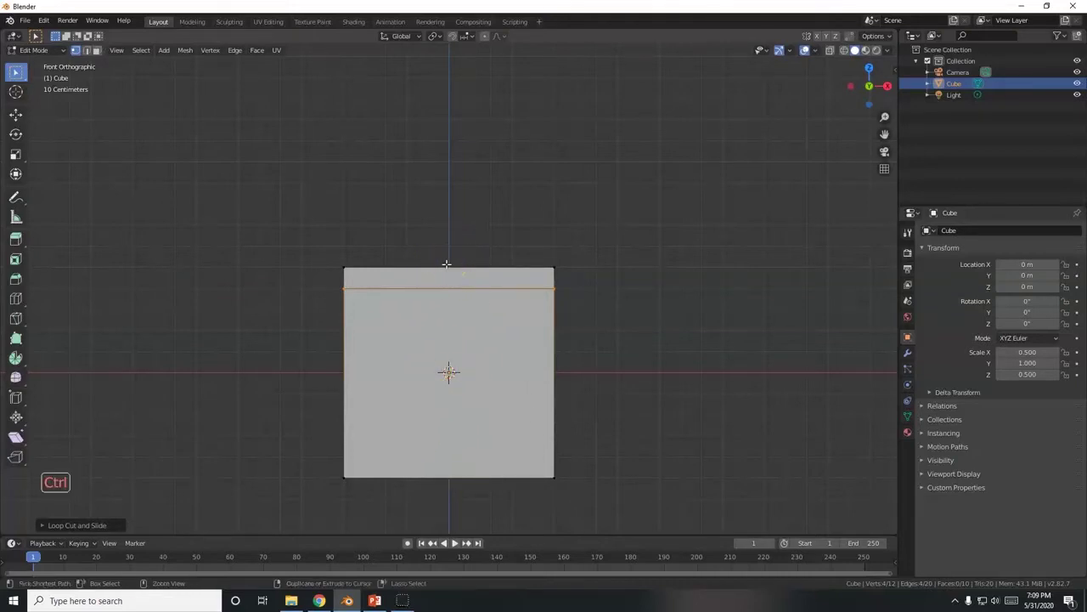
left_click(446, 264)
right_click(446, 264)
middle_click_drag(679, 380, 615, 393)
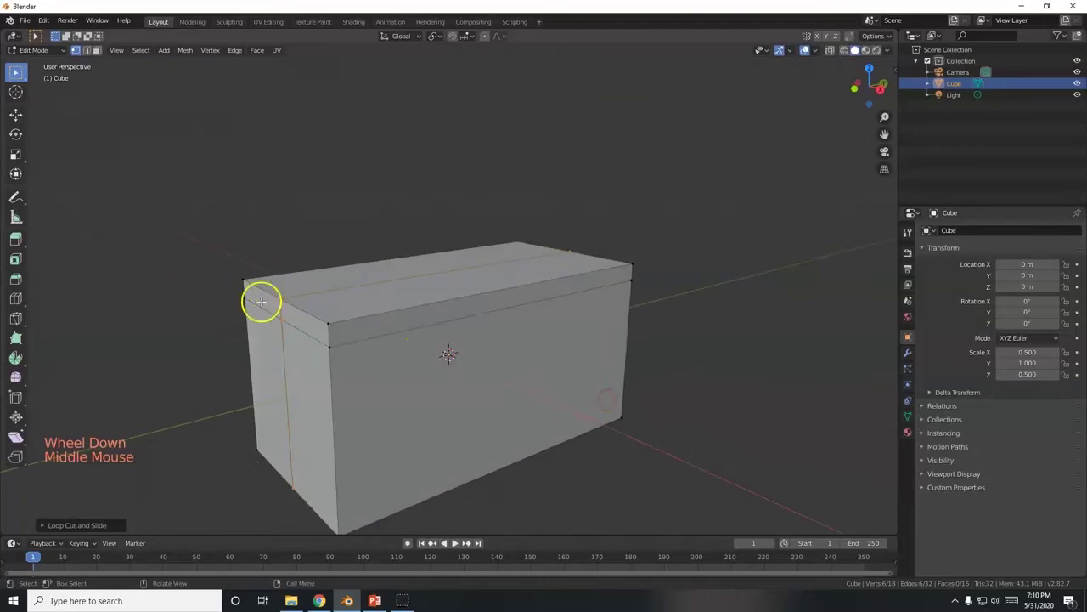
mouse_move(235, 332)
middle_mouse_down()
mouse_move(444, 300)
mouse_move(359, 334)
mouse_move(509, 323)
middle_mouse_up()
middle_click_drag(625, 296, 449, 444)
key("g")
key("z")
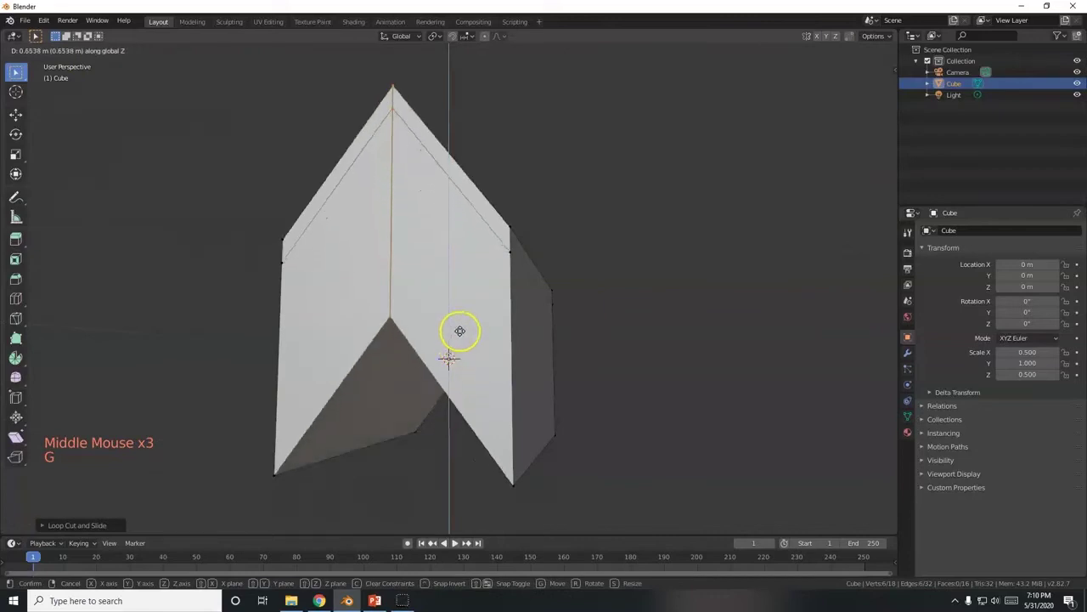
left_click(488, 319)
Step: Try box-selecting the top centre vertices of the cube in front view with solid shading and inspect the selection in perspective
key("KP_1")
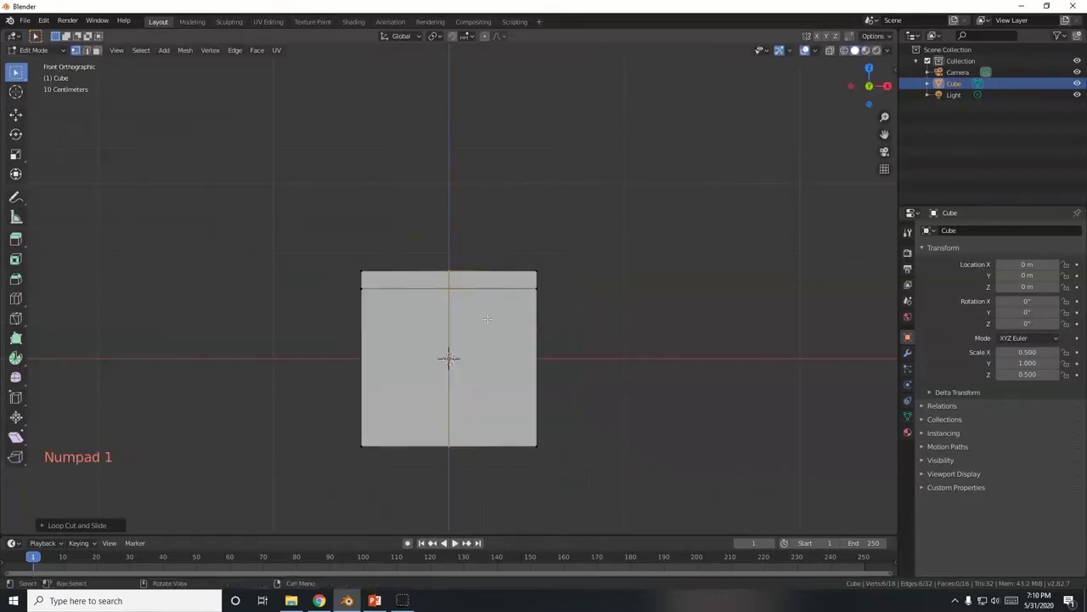
left_click(449, 276)
middle_click_drag(456, 304, 502, 357)
left_click_drag(382, 272, 409, 336)
key("KP_1")
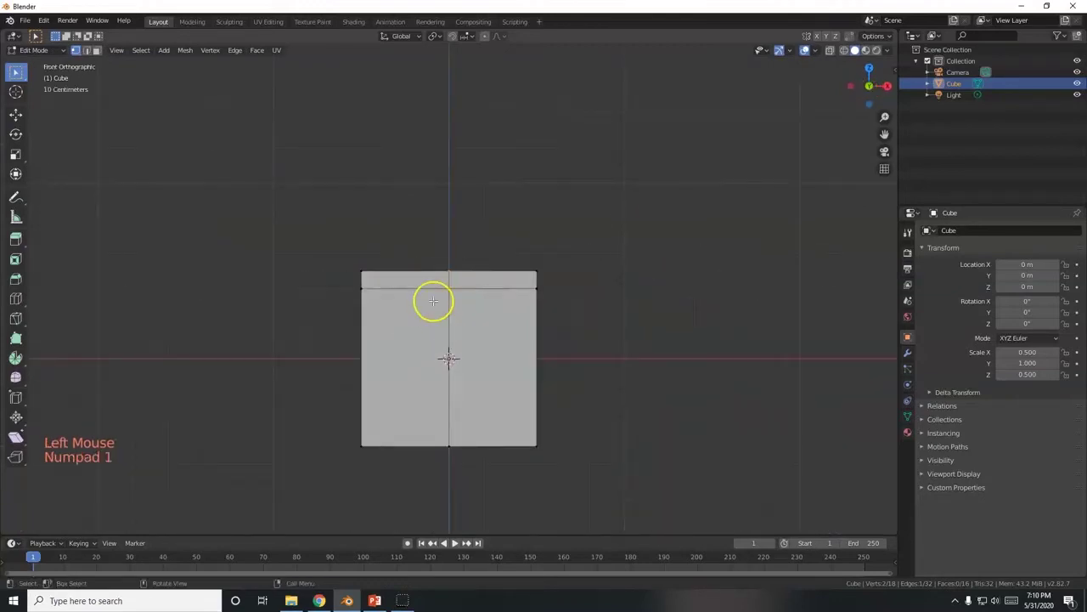
left_click_drag(422, 243, 461, 318)
middle_click_drag(461, 318, 294, 369)
key("KP_1")
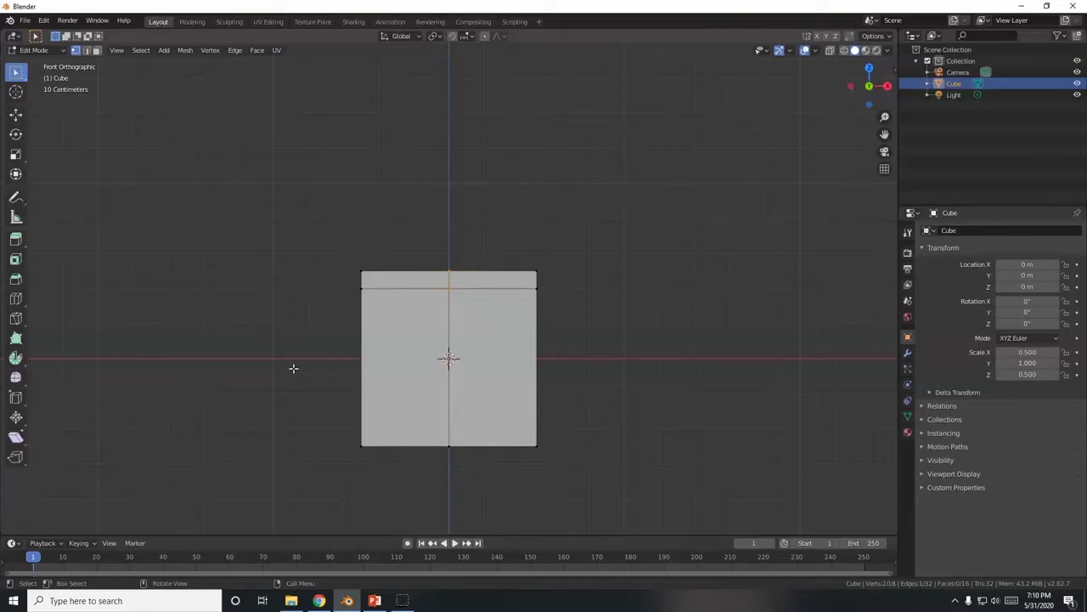
Step: Switch to wireframe shading and box-select the front and rear top centre vertices through the mesh in front view
key("shift")
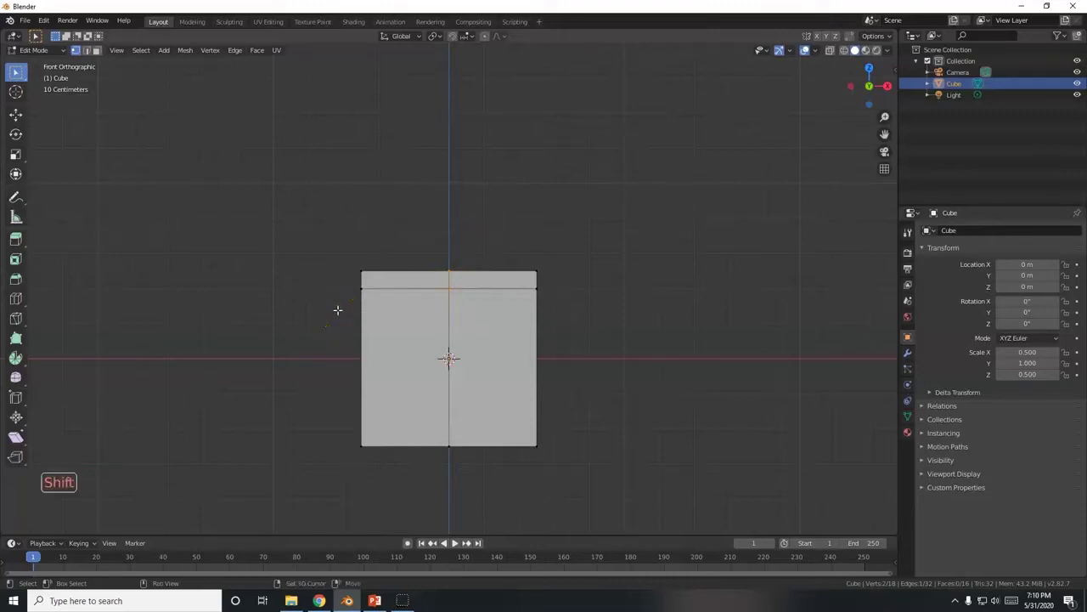
key("shift+z")
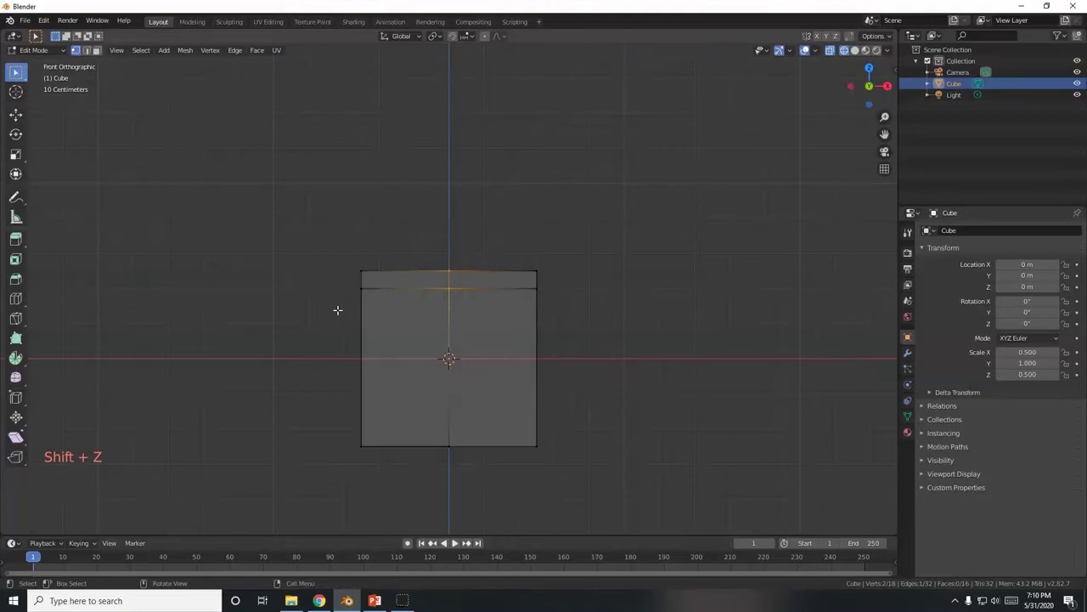
middle_click_drag(437, 323, 455, 380)
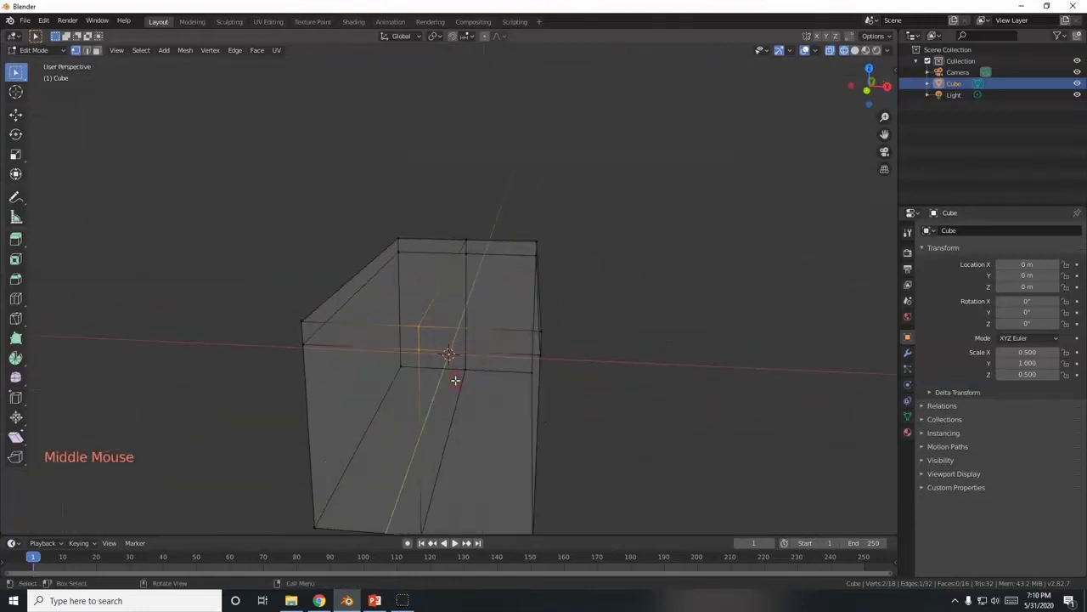
key("KP_1")
left_click_drag(429, 249, 473, 327)
middle_click_drag(481, 356, 429, 373)
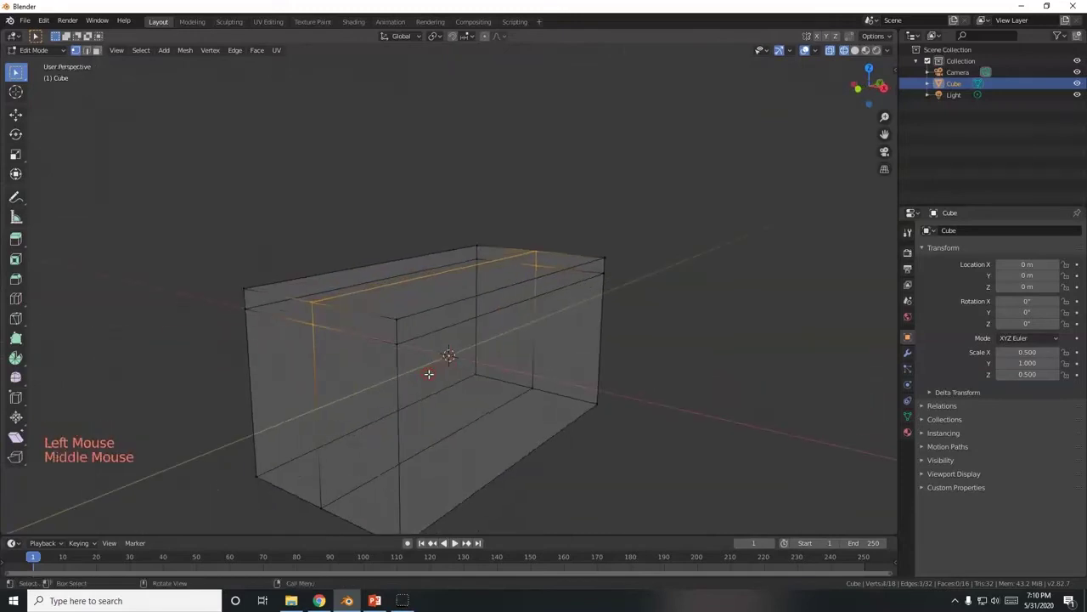
Step: Switch the viewport shading to Solid to compare the mesh, and return it to Wireframe in front view
key("KP_1")
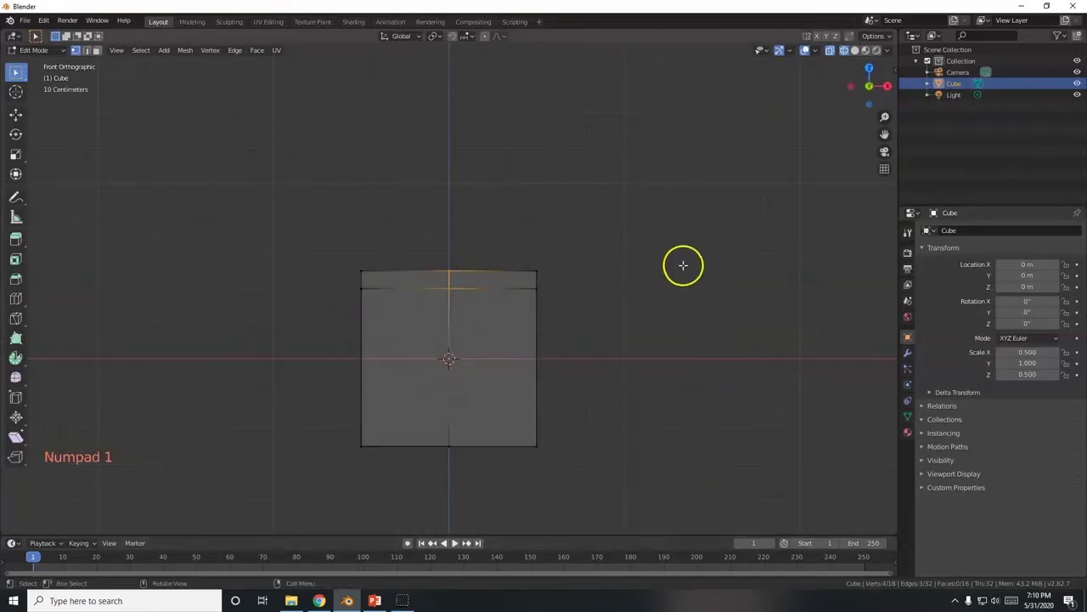
key("z")
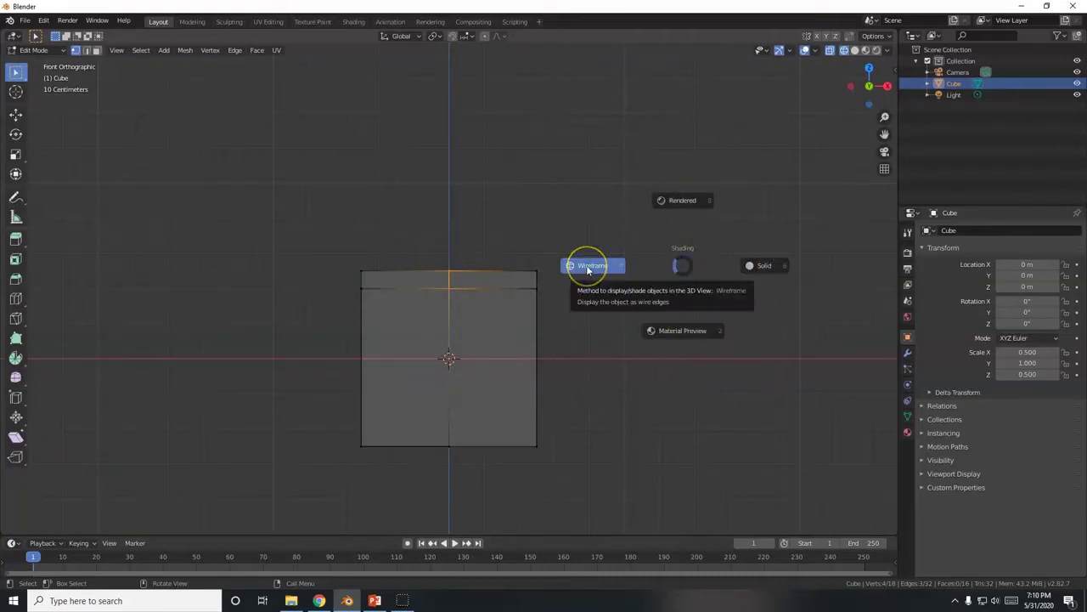
left_click(767, 266)
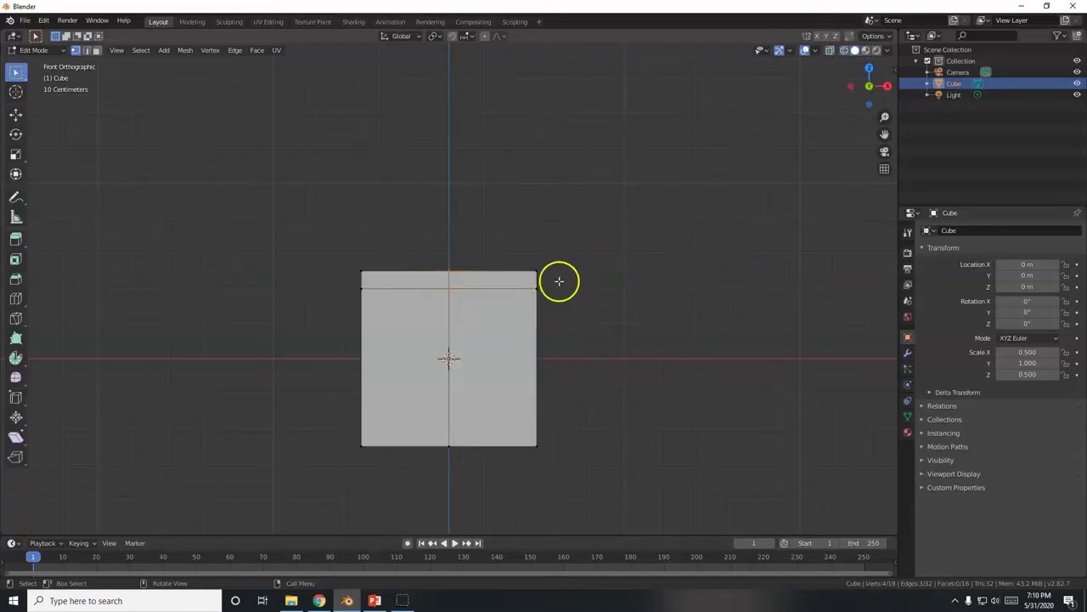
middle_click_drag(547, 306, 585, 349)
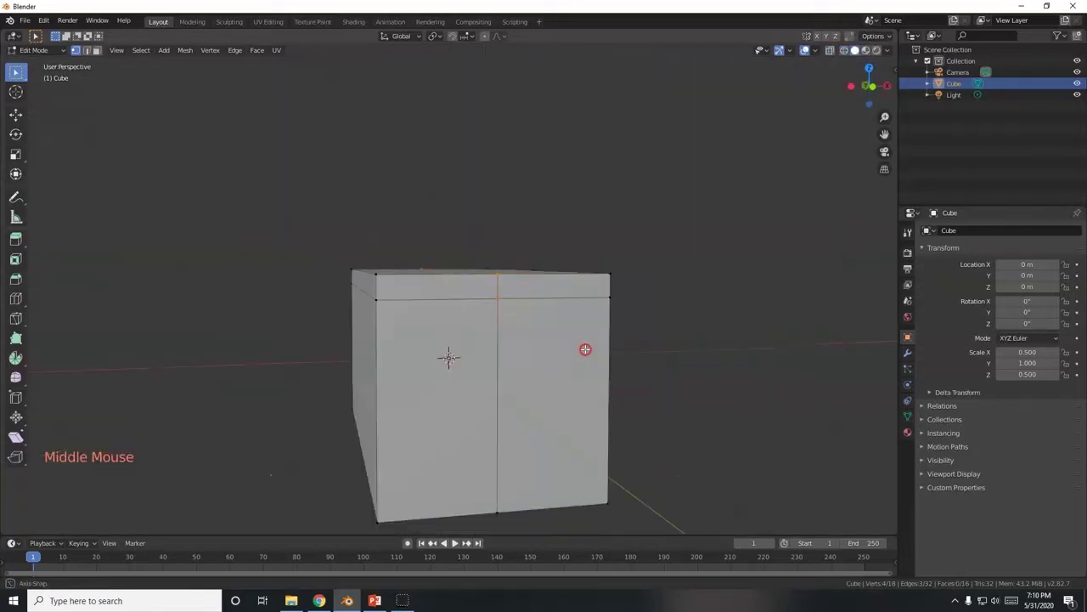
key("z")
left_click(510, 352)
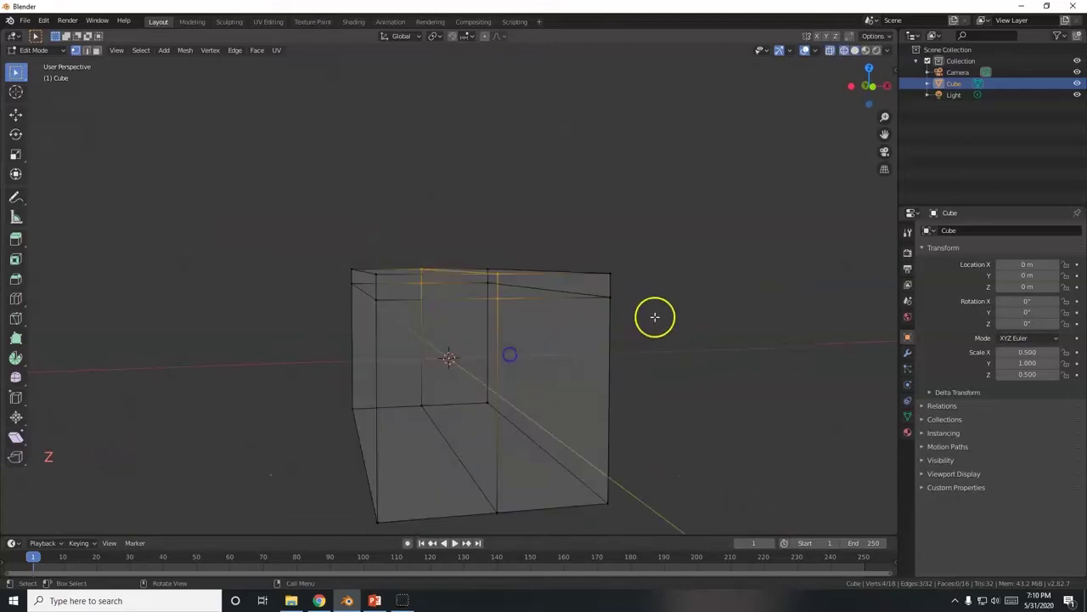
key("KP_1")
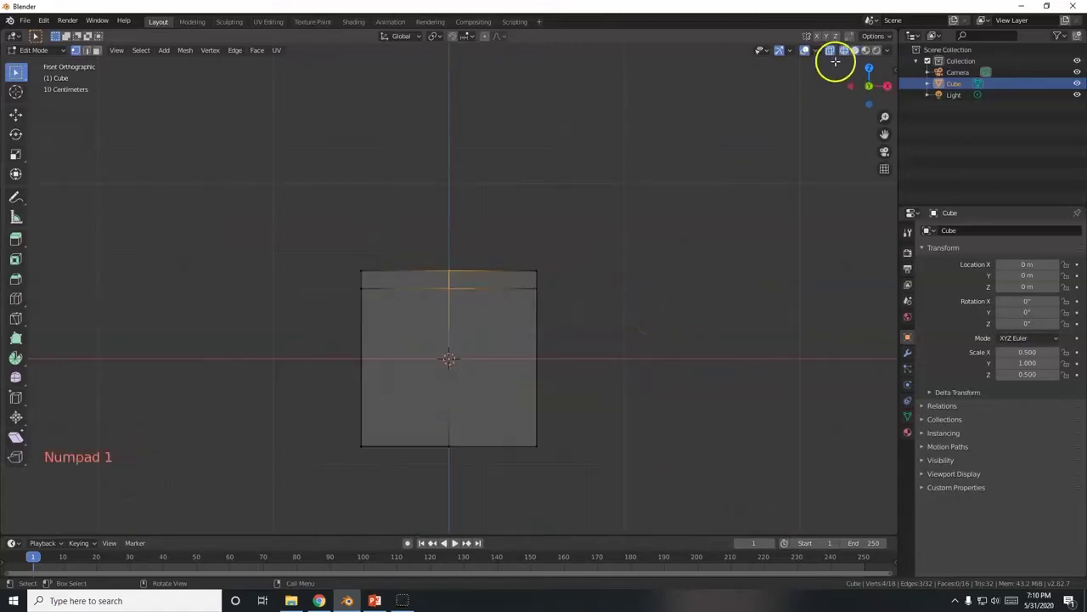
key("z")
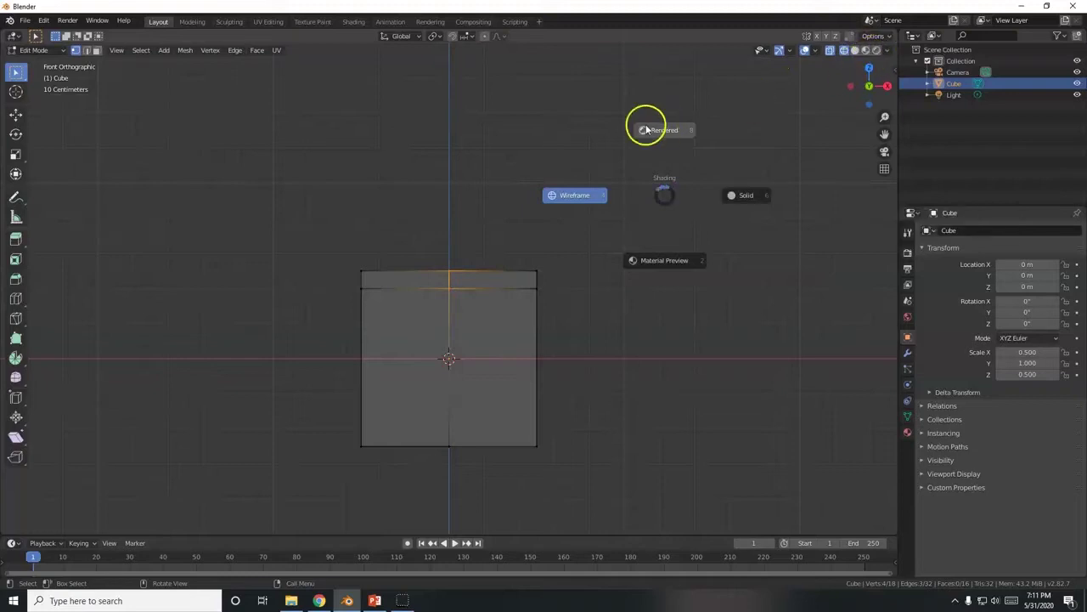
left_click(423, 267)
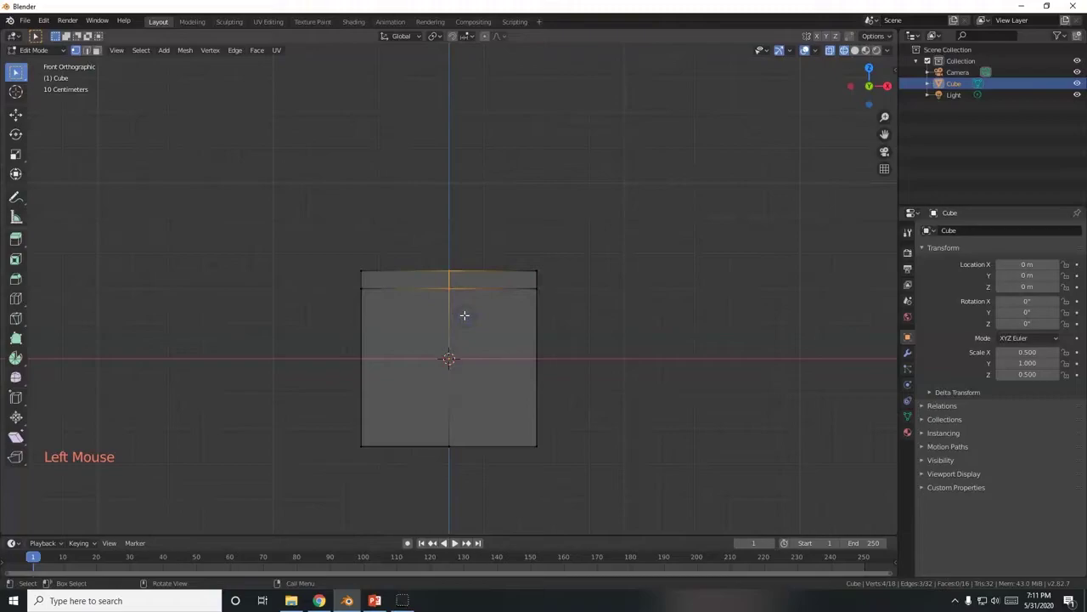
Step: Read the Wireframe Viewport Shader slide and the following roof slide in the PowerPoint lesson, and return to Blender
key("alt+Tab")
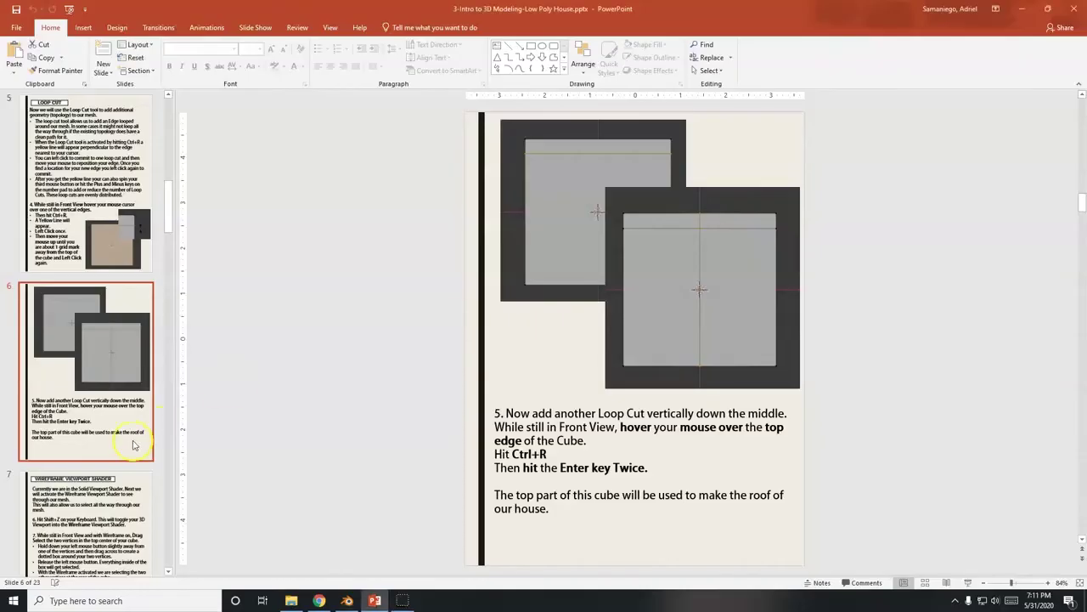
scroll(127, 438, "down", 3)
left_click(101, 416)
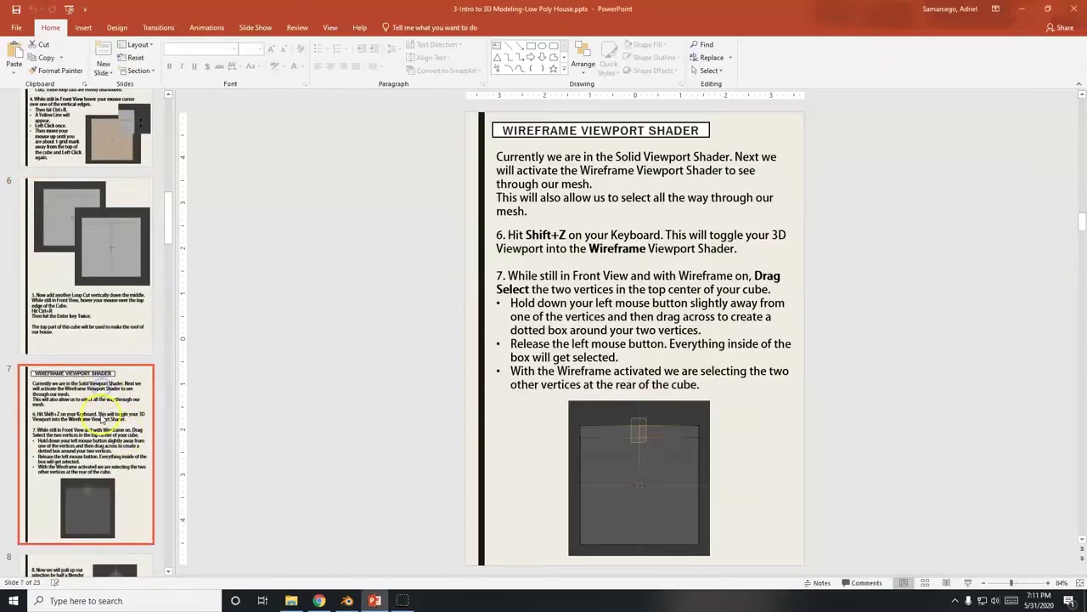
scroll(100, 418, "down", 3)
left_click(100, 418)
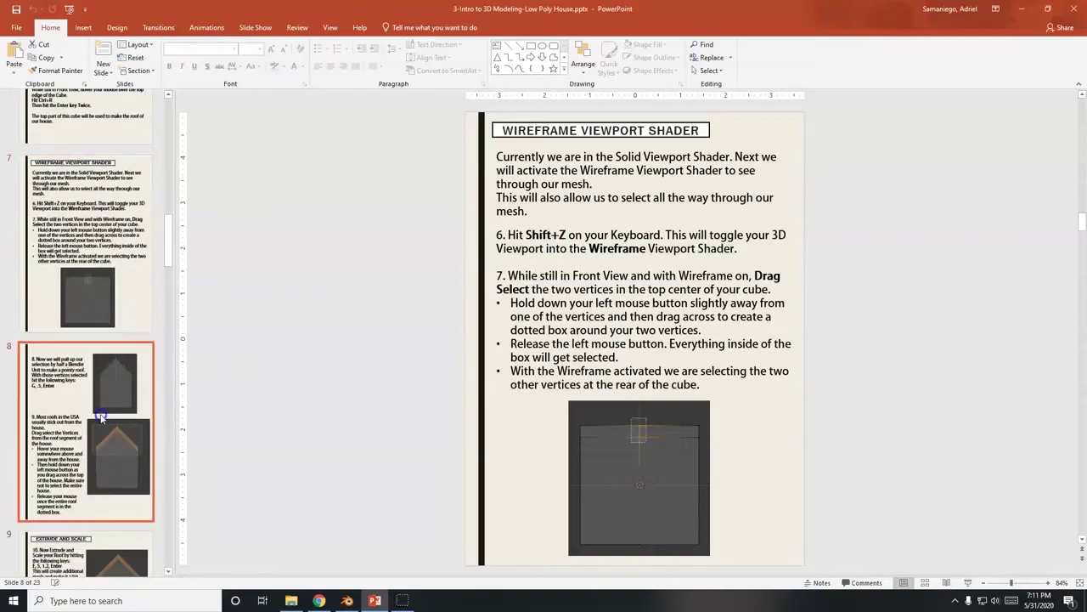
key("alt+Tab")
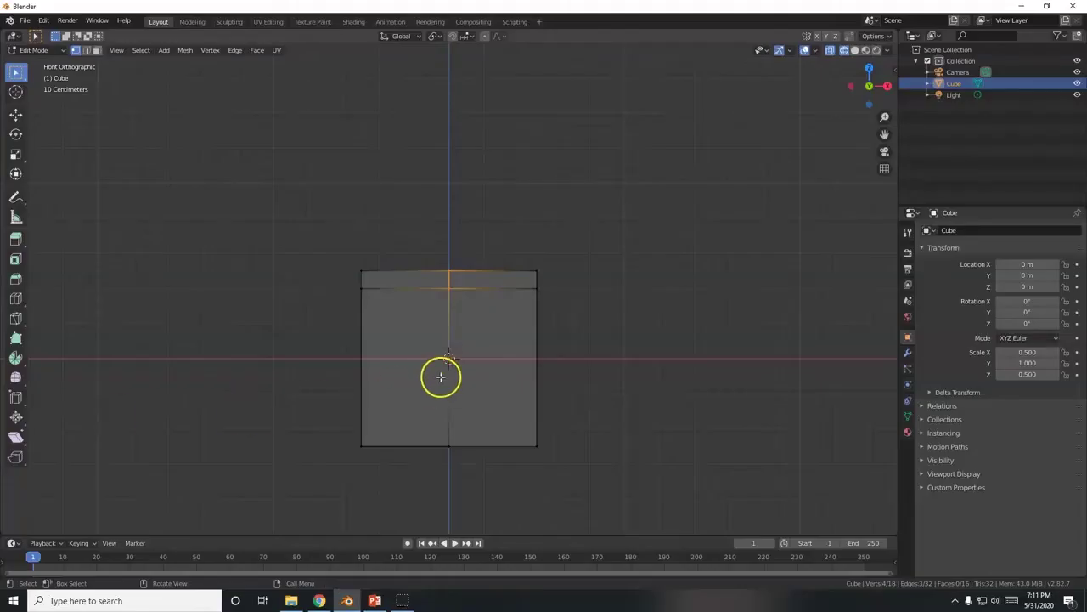
Step: Try moving the selected top centre vertices 0.5 m along the Z axis, and undo the move
key("g")
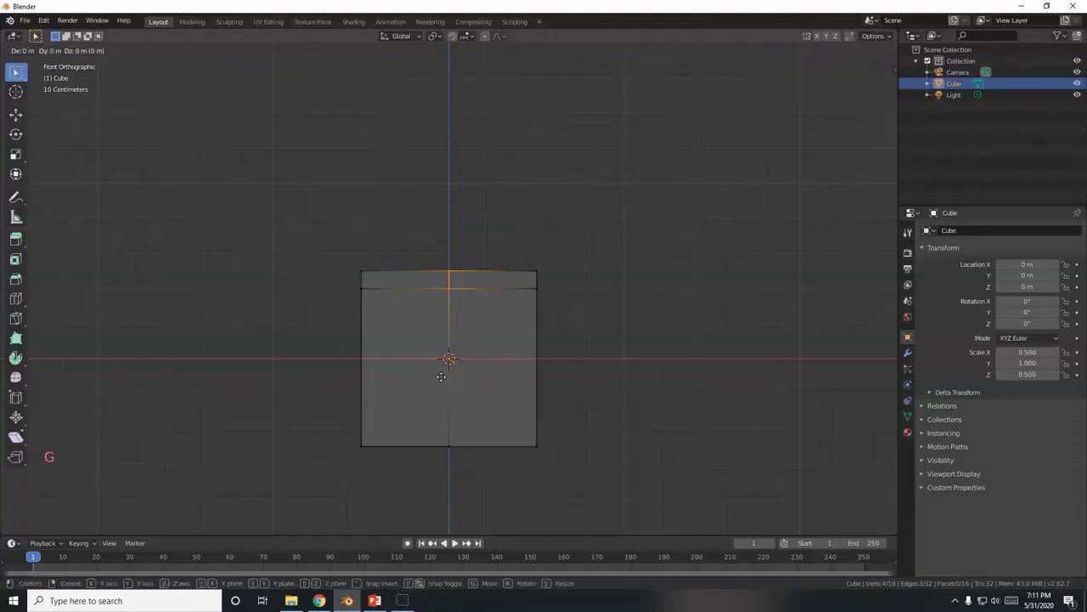
key("5")
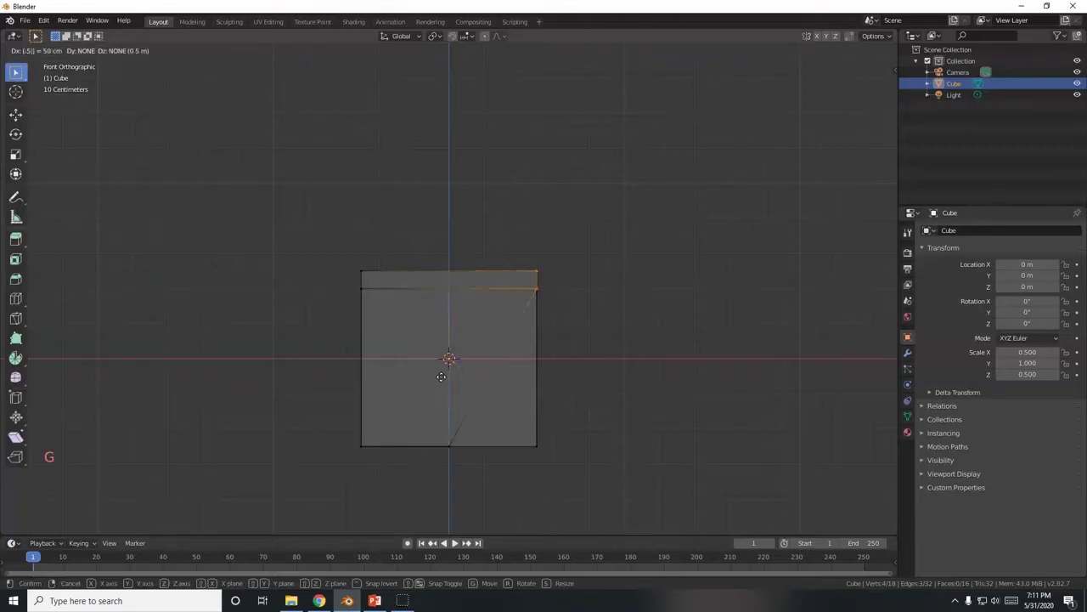
key("z")
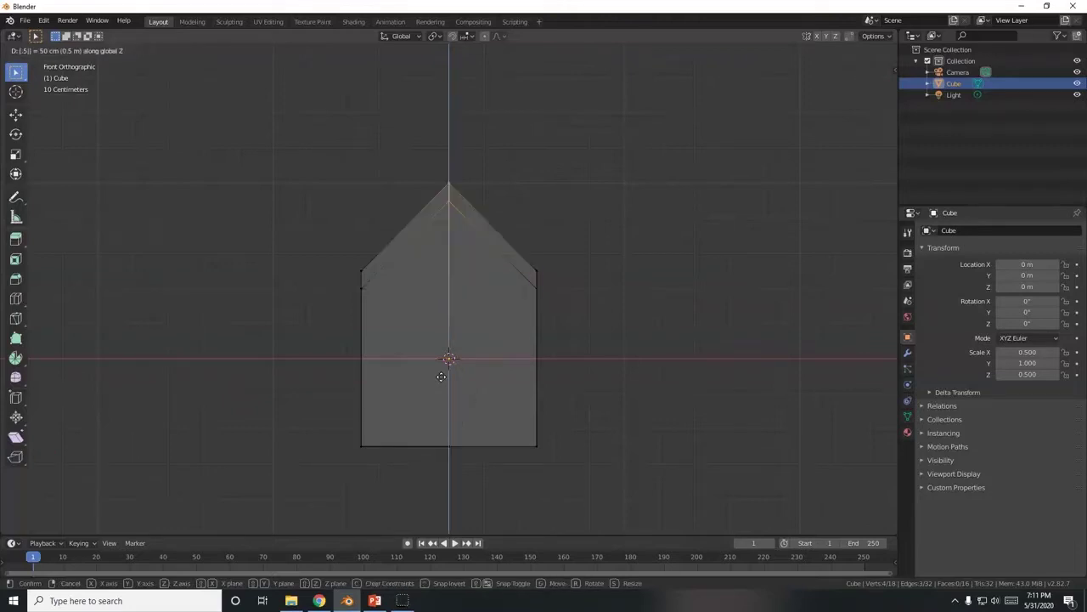
key("Return")
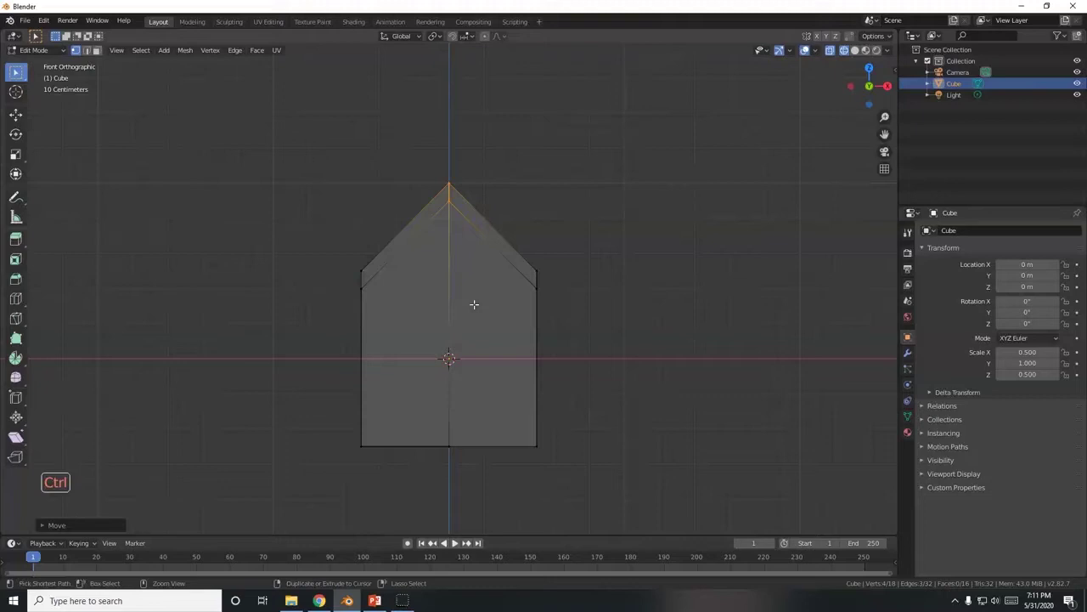
key("ctrl+z")
Step: Raise the selected top centre vertices 0.5 m along the Z axis to form a pointed roof
key("g")
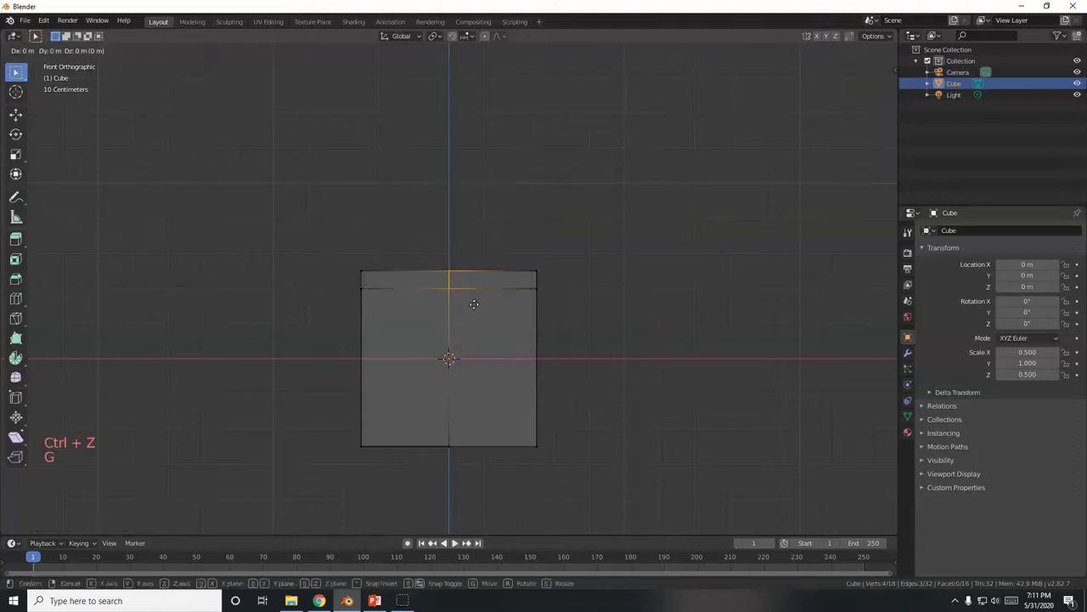
key("z")
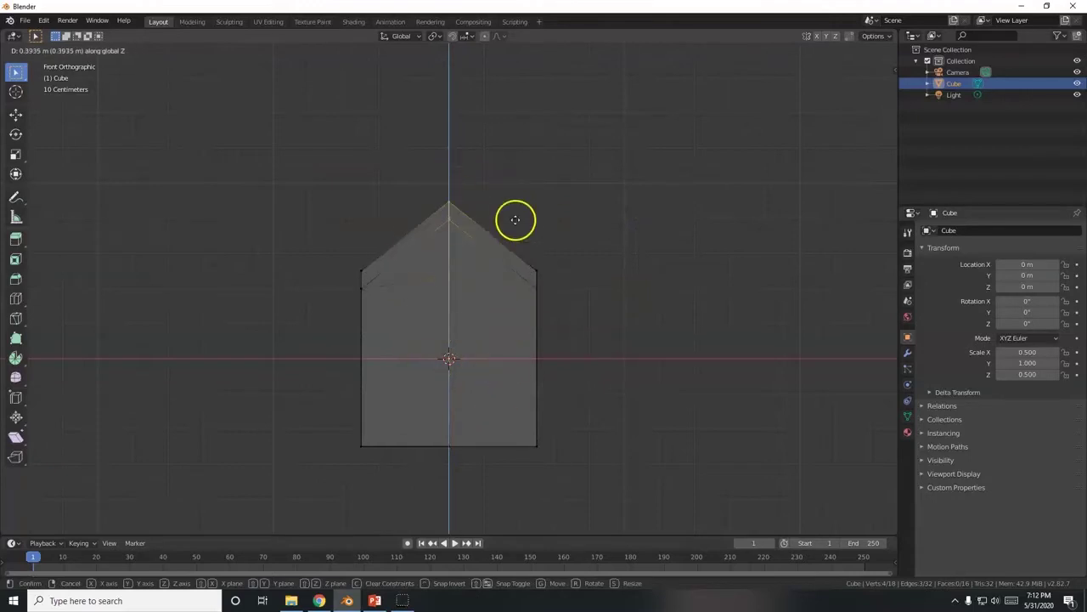
type(".5")
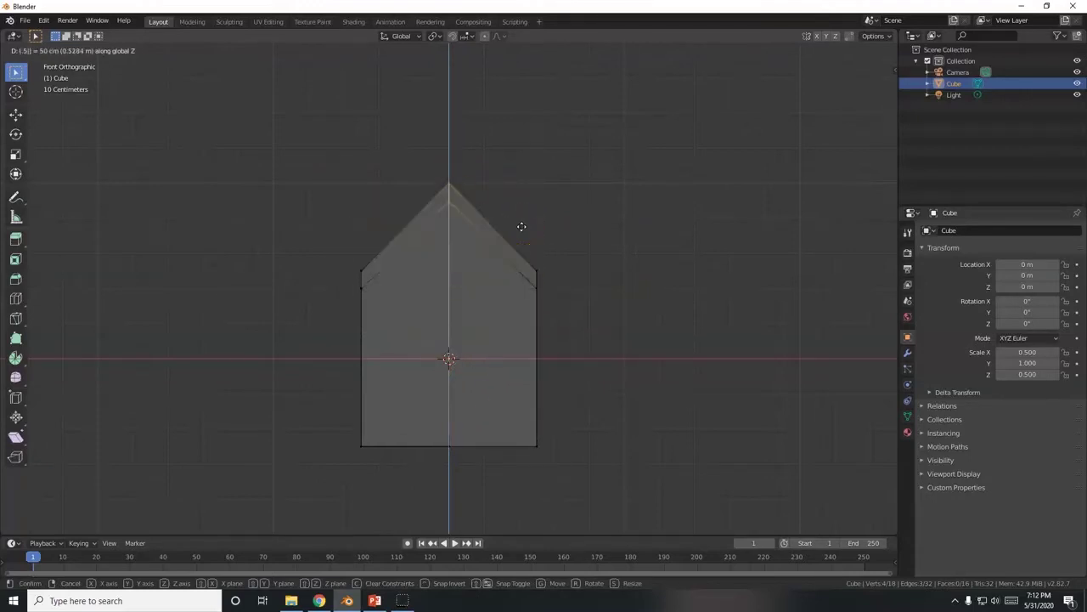
key("Return")
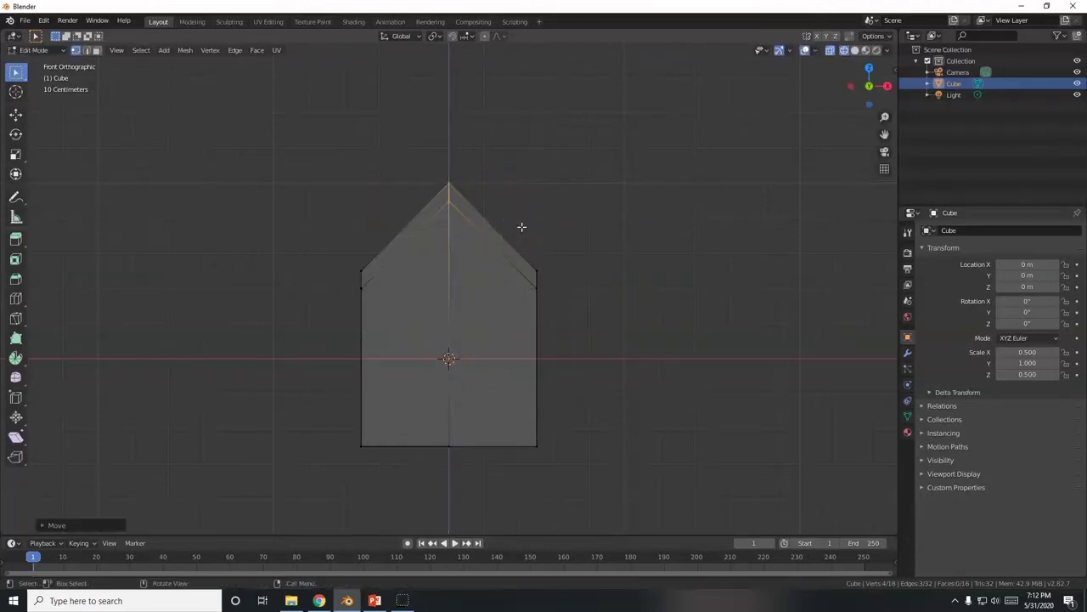
Step: Read the roof selection slide and the Extrude and Scale slide in the PowerPoint lesson, and return to Blender
key("super+Tab")
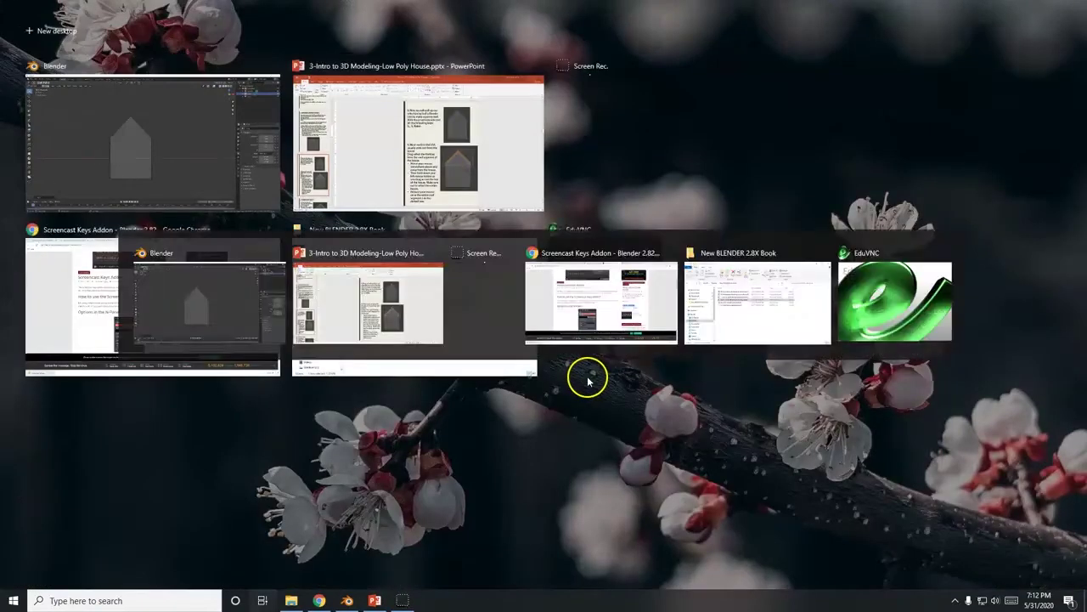
left_click(588, 379)
key("alt+Tab")
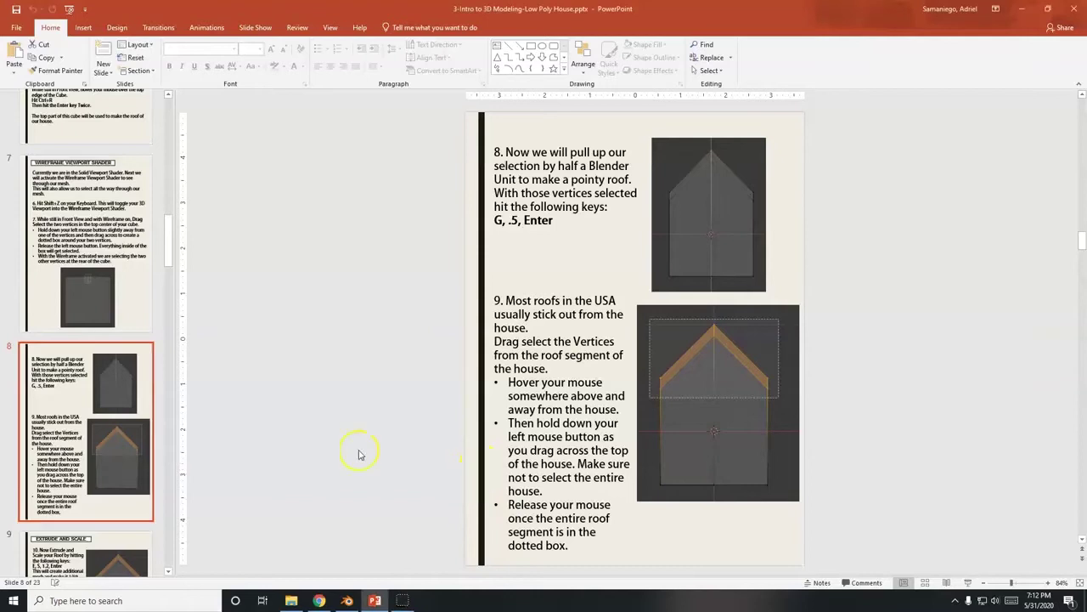
scroll(127, 400, "down", 2)
left_click(122, 448)
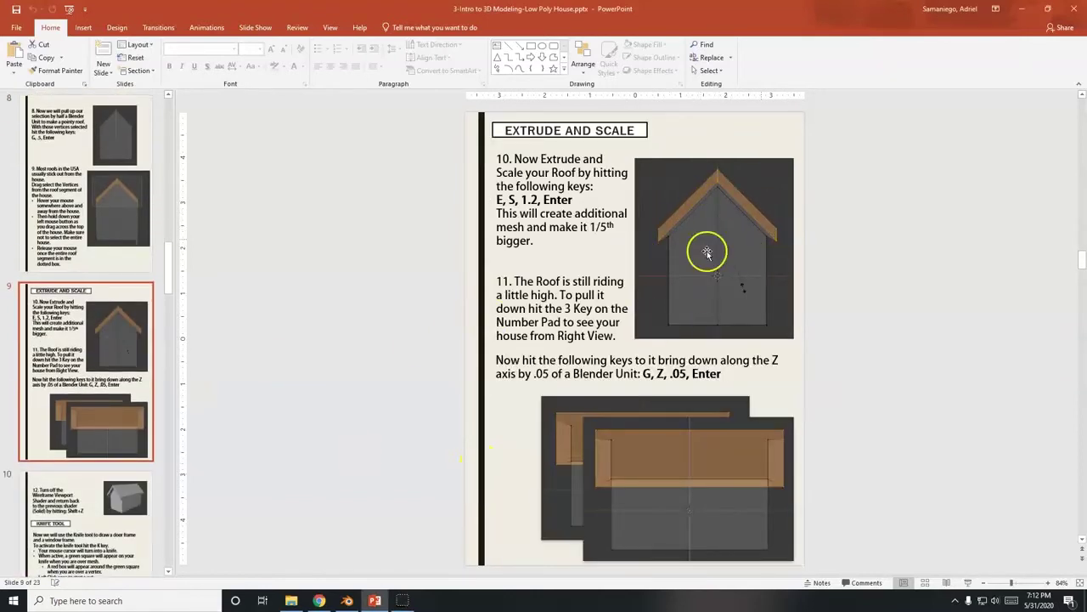
key("alt+Tab")
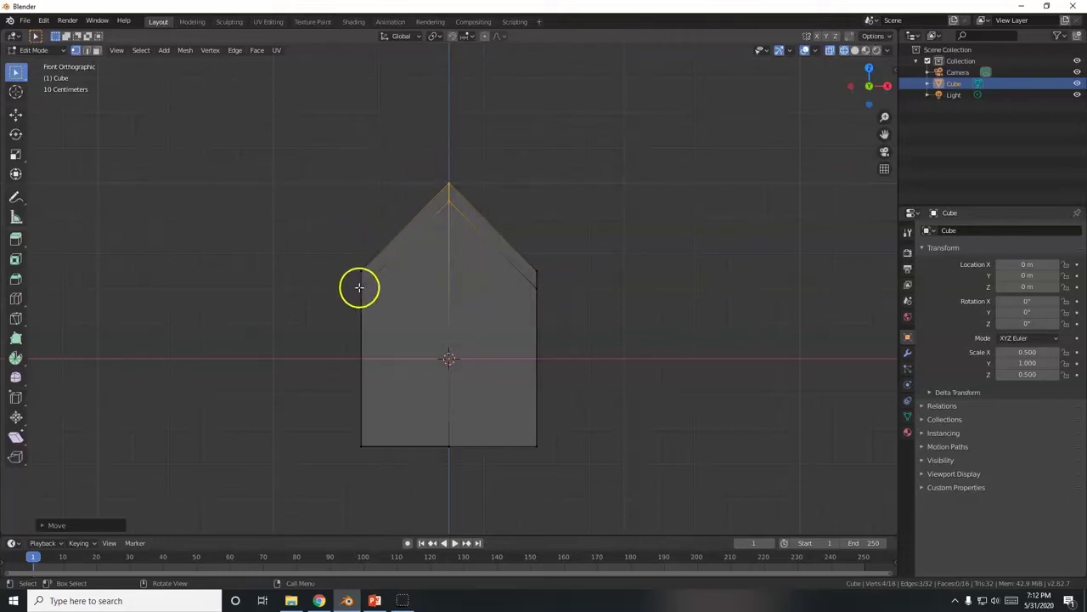
Step: Try box-selecting all vertices of the roof segment in front view, and undo the selection
left_click_drag(291, 162, 568, 303)
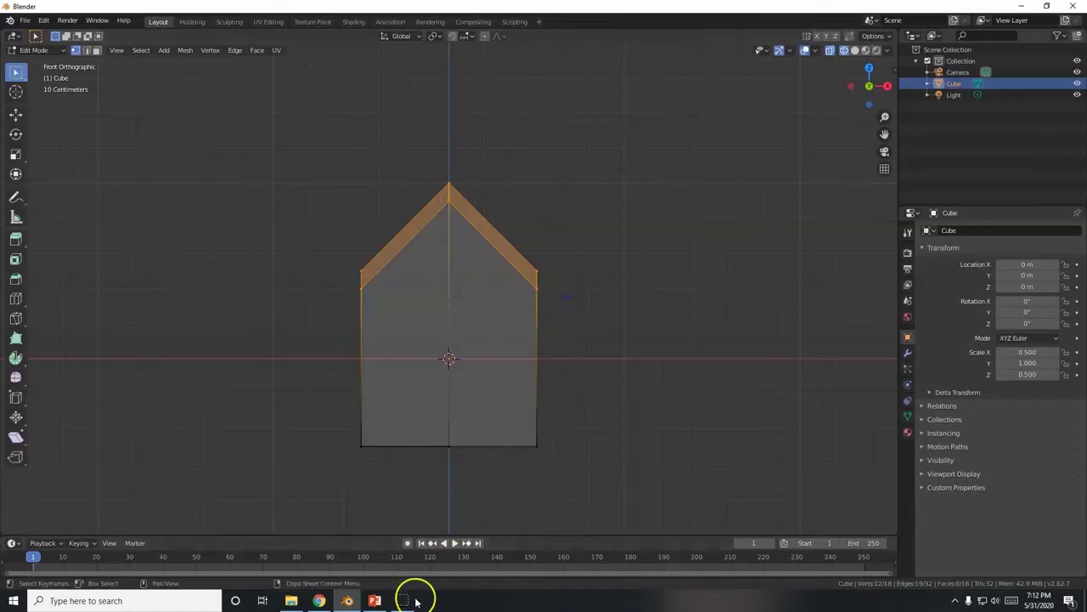
left_click(410, 602)
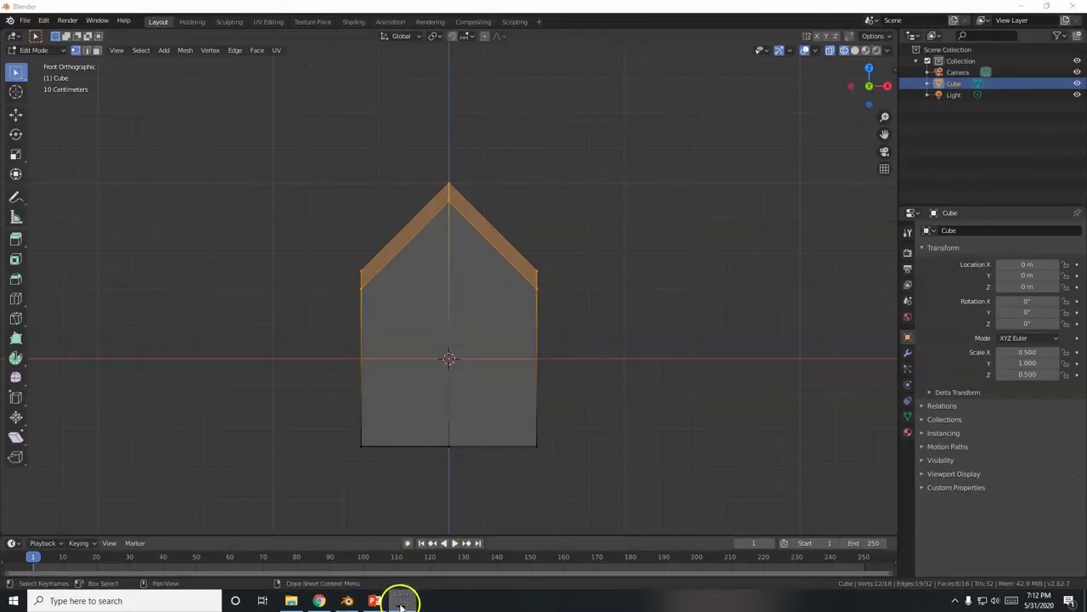
key("ctrl+z")
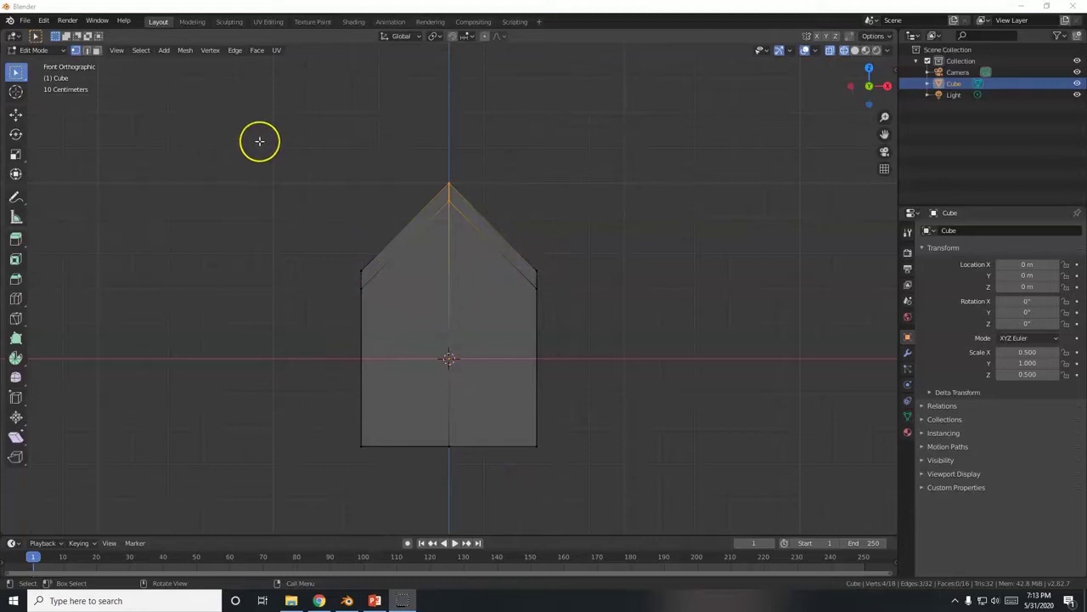
Step: Box-select all vertices of the roof segment in front view, without including the bottom of the house
left_click_drag(259, 141, 635, 320)
left_click_drag(248, 105, 673, 549)
left_click_drag(286, 122, 636, 318)
left_click_drag(328, 202, 609, 315)
left_click_drag(280, 119, 390, 188)
left_click_drag(312, 147, 559, 291)
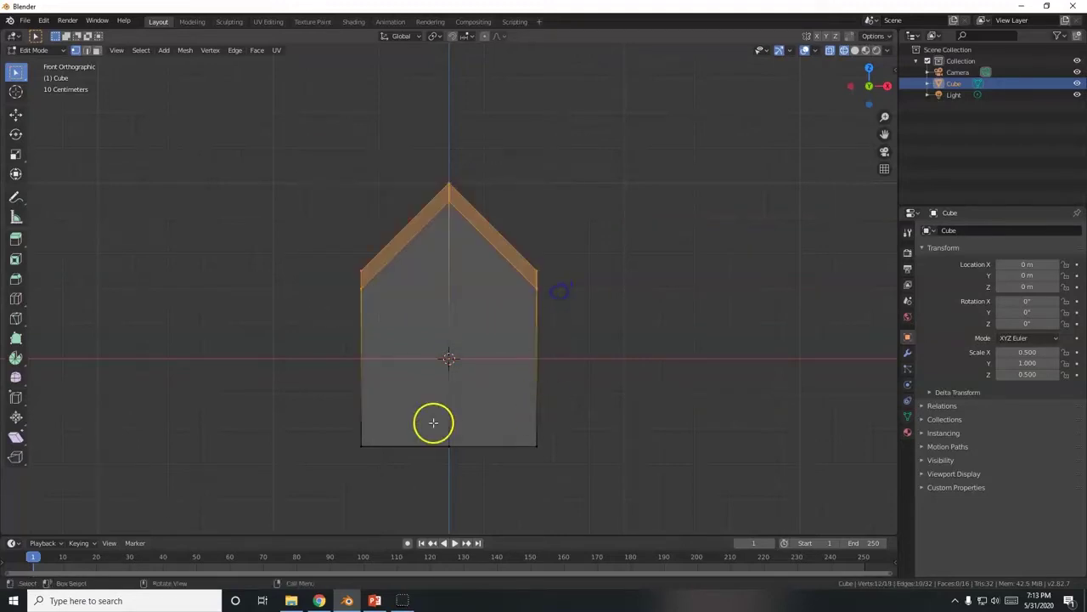
middle_click_drag(619, 388, 527, 383)
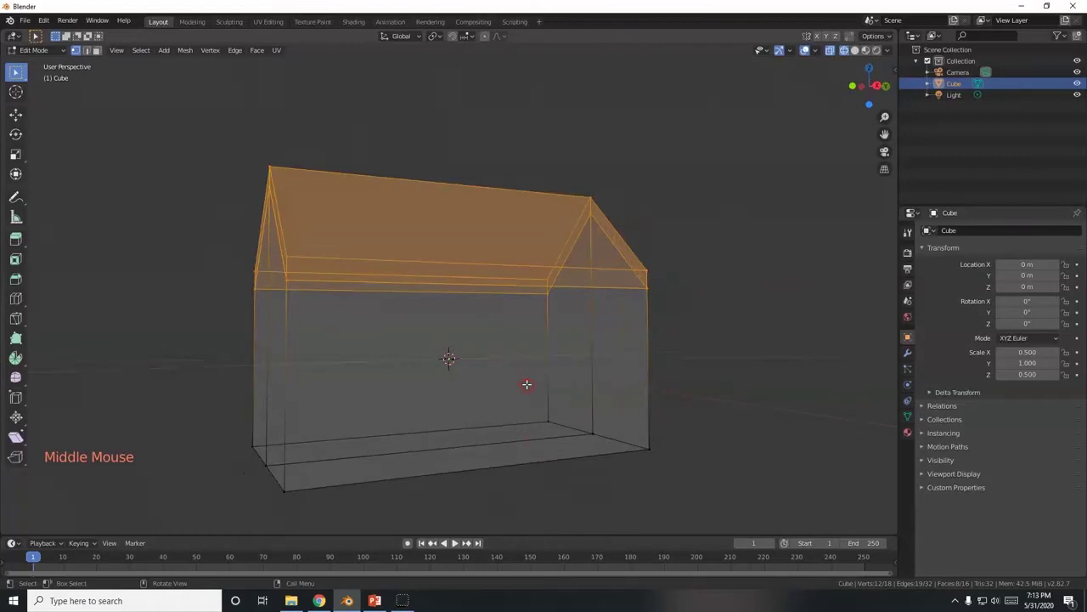
key("KP_1")
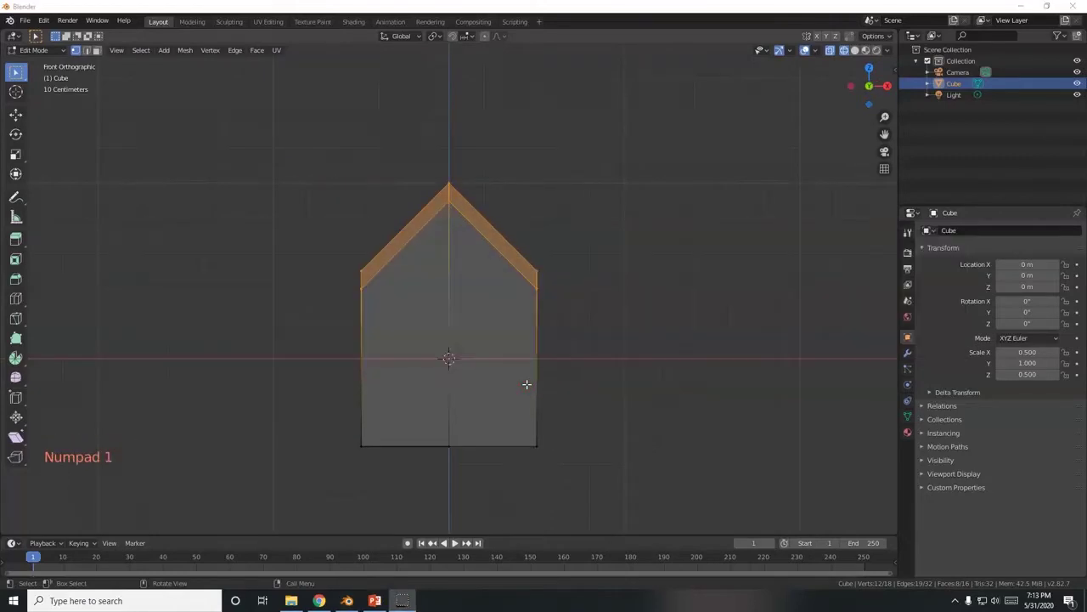
Step: Extrude the selected roof segment and scale it by 1.2 so it overhangs the walls, following the PowerPoint slide
key("alt+Tab")
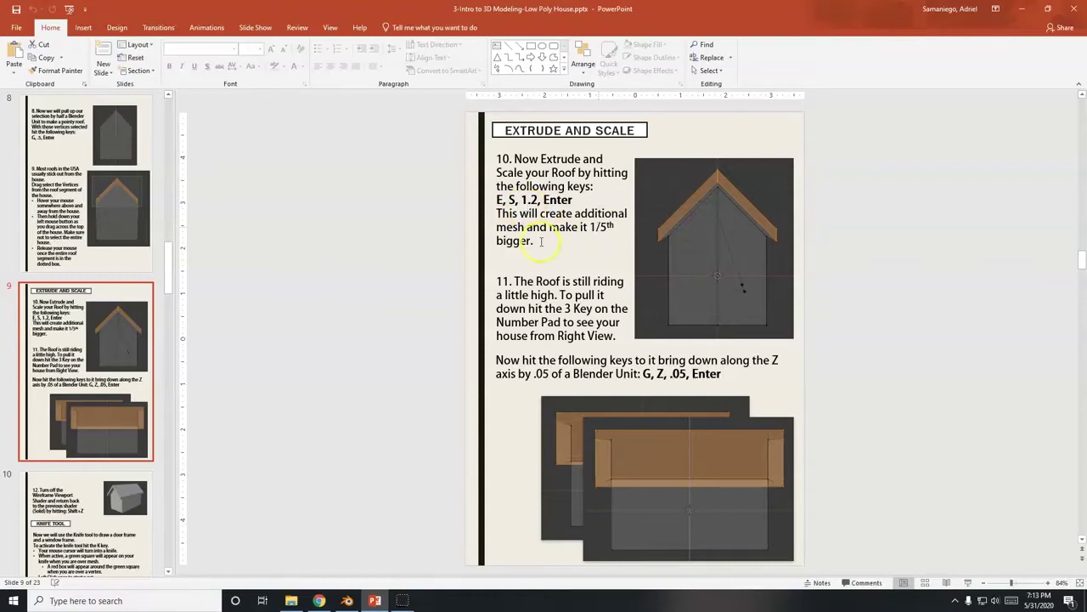
left_click(347, 600)
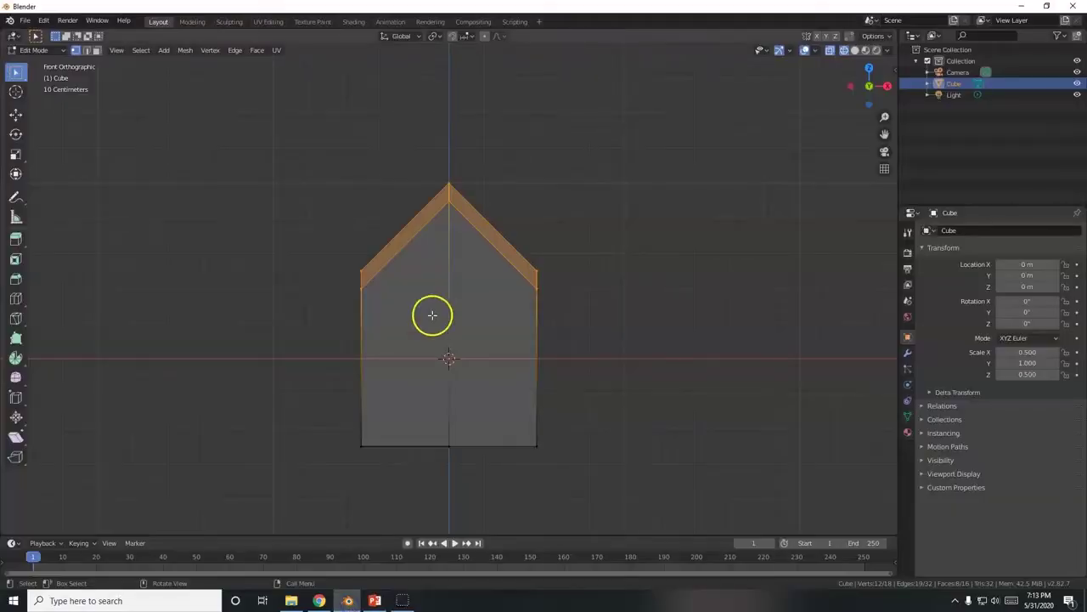
key("e")
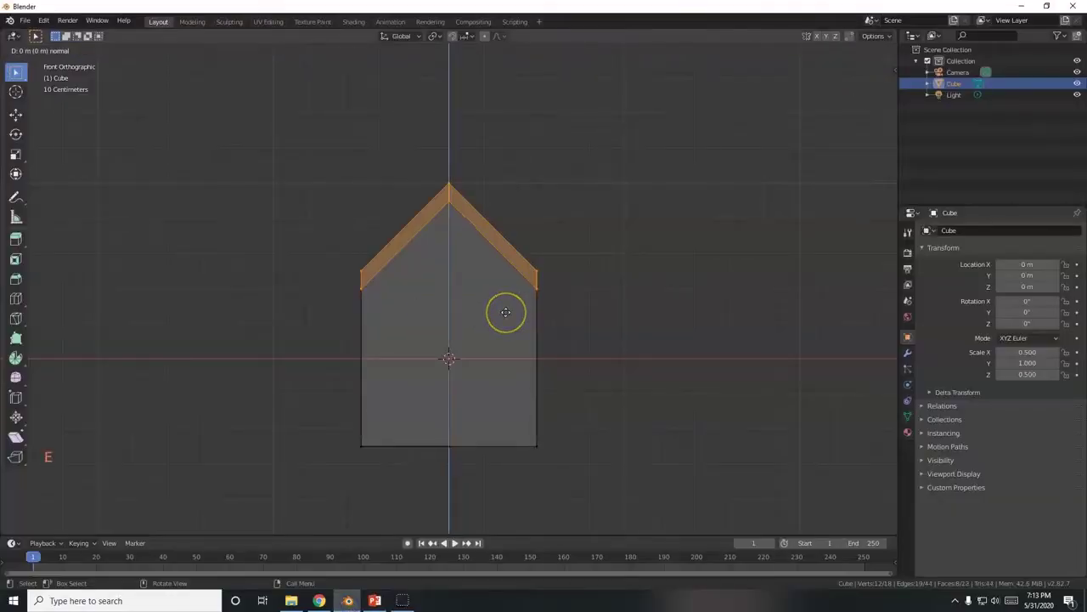
type("s1.2")
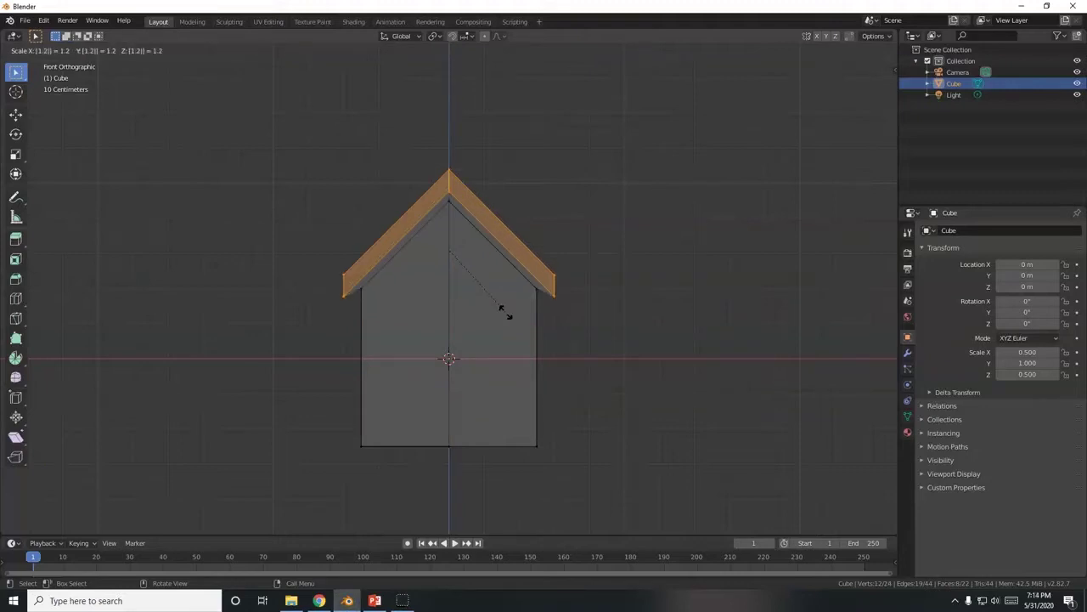
key("Return")
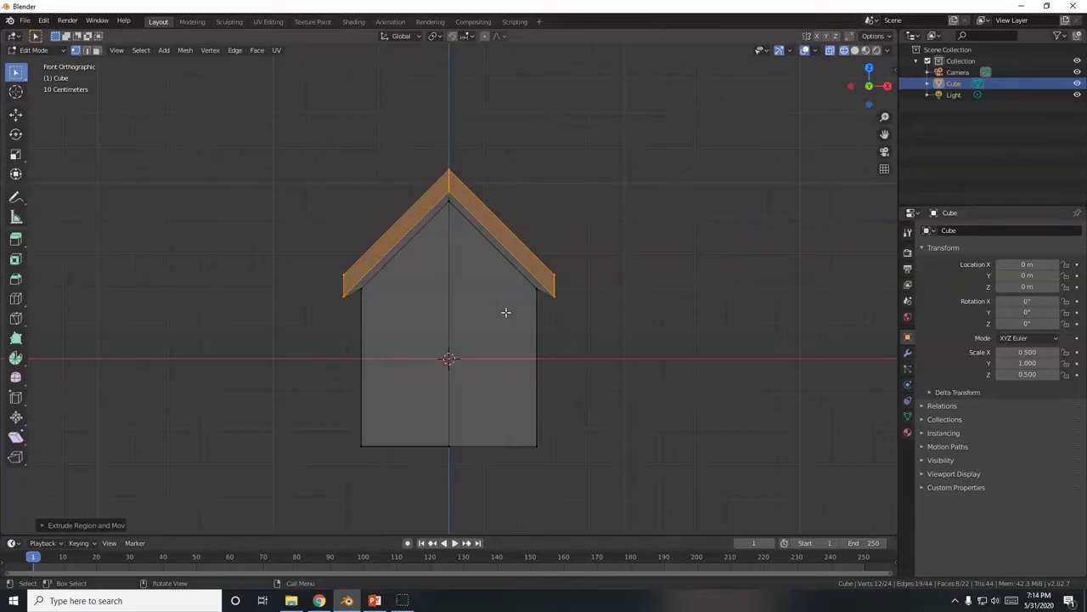
Step: Try lowering the selected roof 0.05 m along the Z axis in right view, and undo the move
key("alt+Tab")
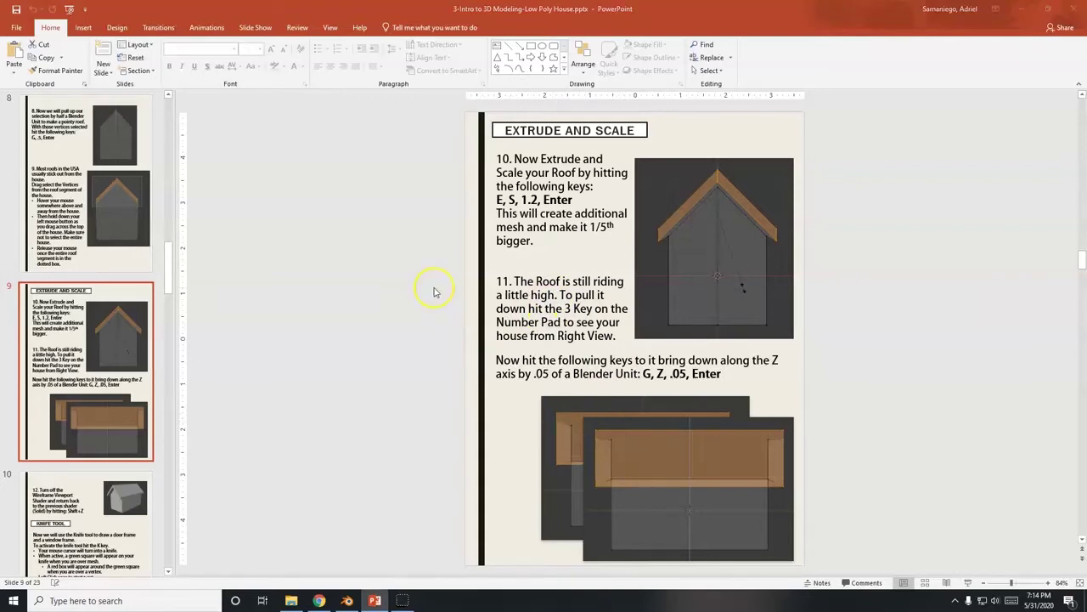
key("alt+Tab")
middle_click_drag(524, 326, 422, 331)
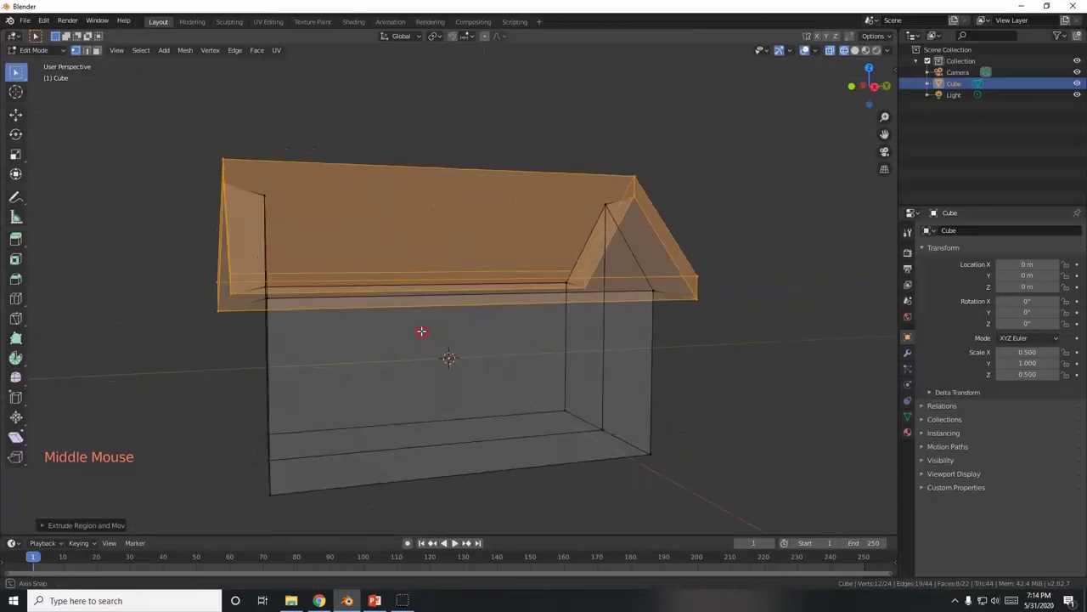
key("KP_3")
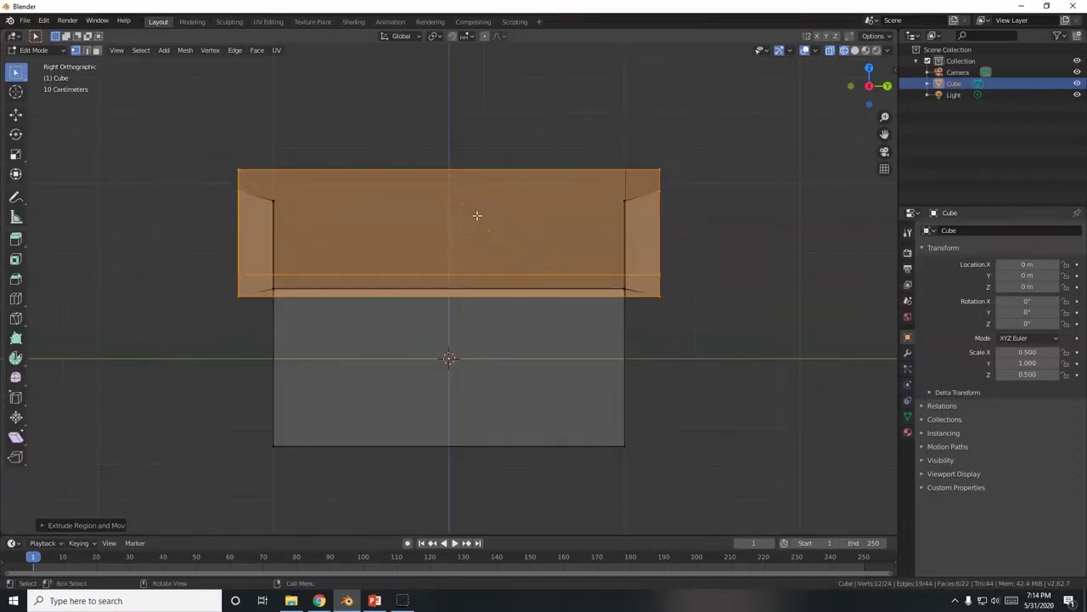
key("g")
key("z")
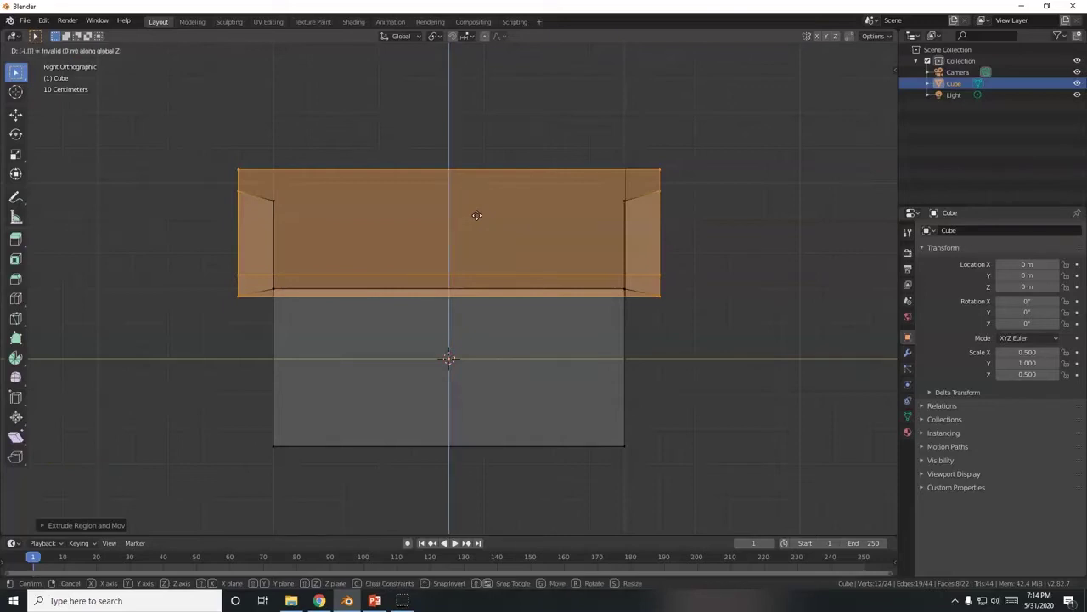
type("5")
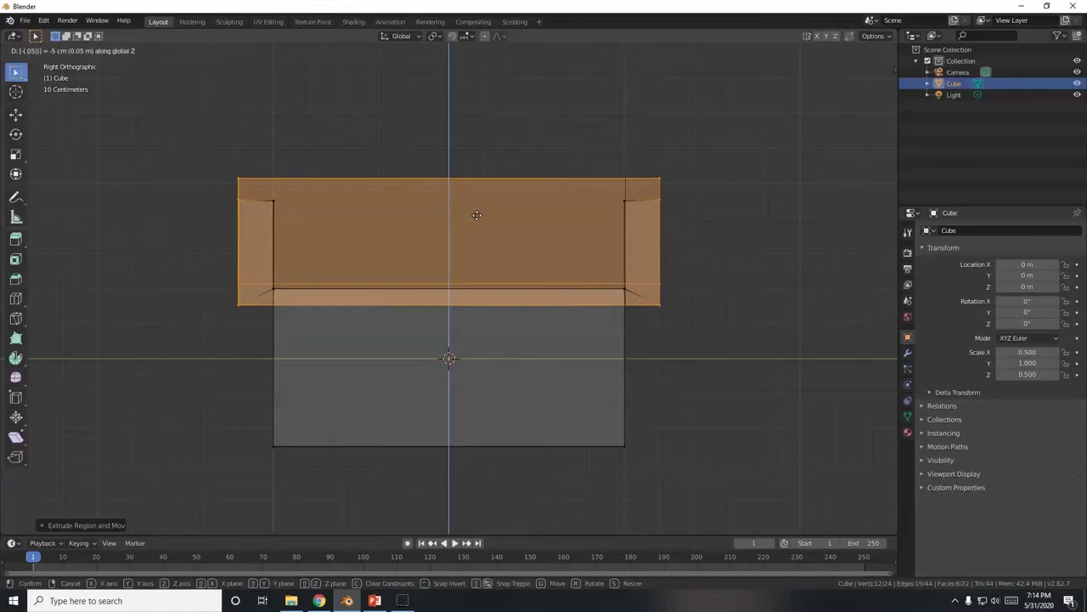
key("Return")
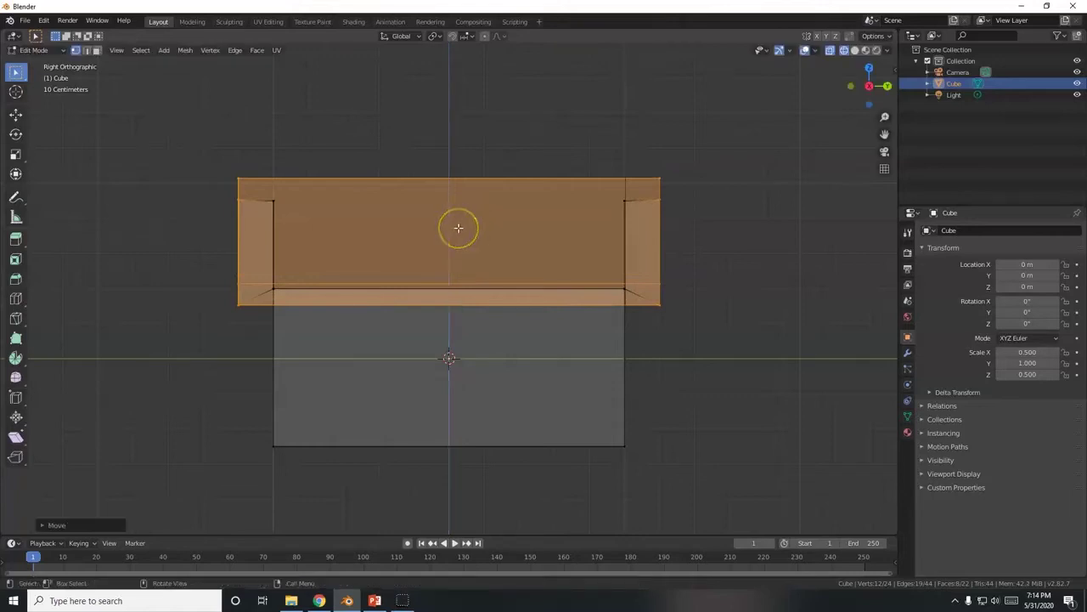
key("ctrl+z")
Step: Lower the selected roof by about 0.06 m along the Z axis
key("g")
key("z")
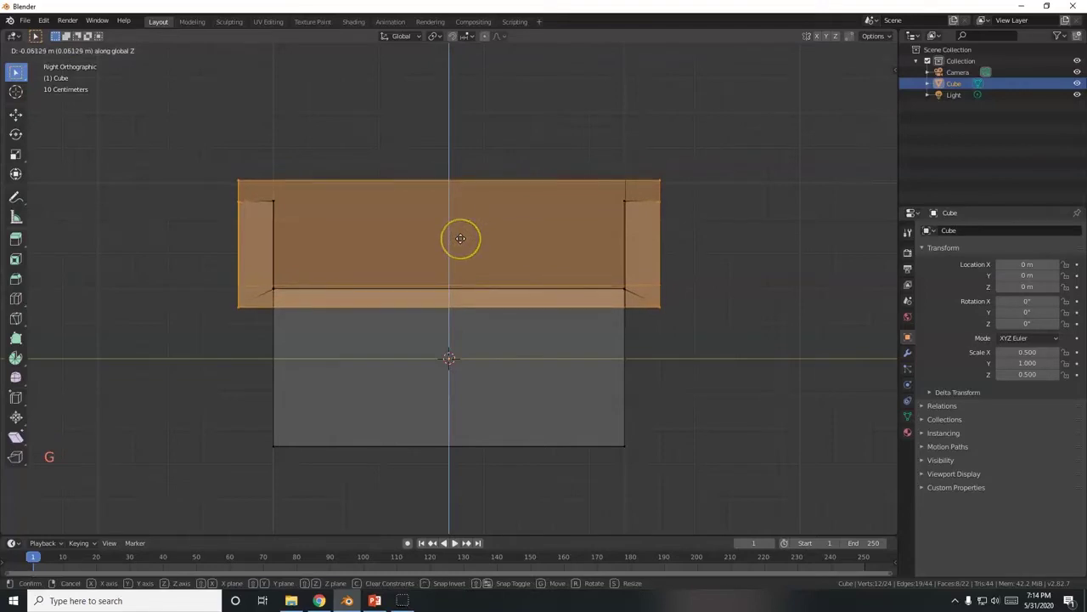
left_click(460, 239)
middle_click_drag(400, 281, 434, 264)
Step: Read the solid shading and Knife tool slide and the door frame slide in PowerPoint, and return to Blender
key("alt+Tab")
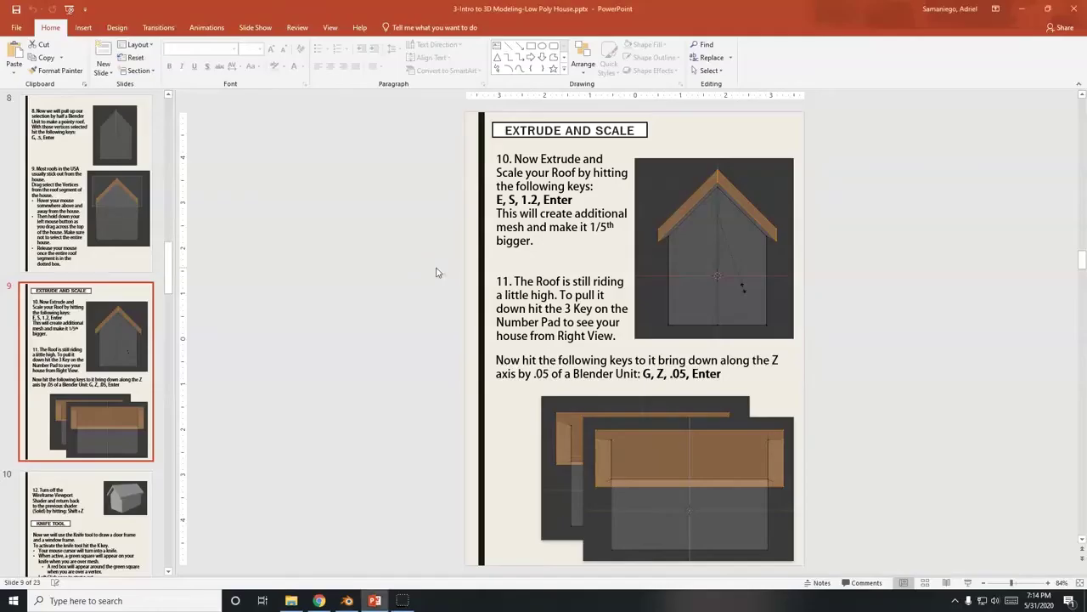
left_click(100, 497)
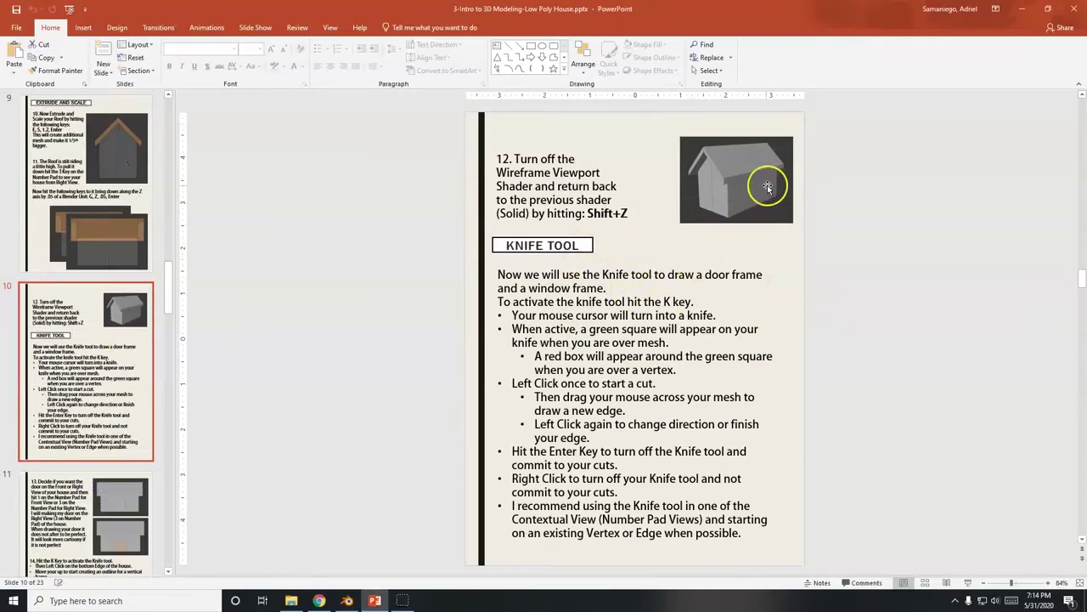
left_click(126, 476)
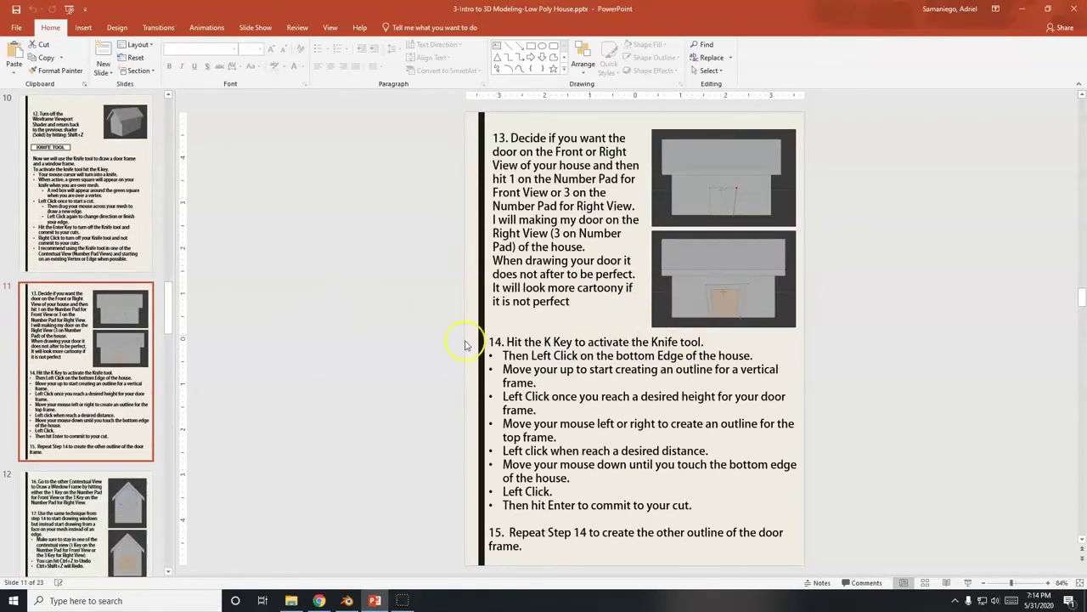
key("alt+Tab")
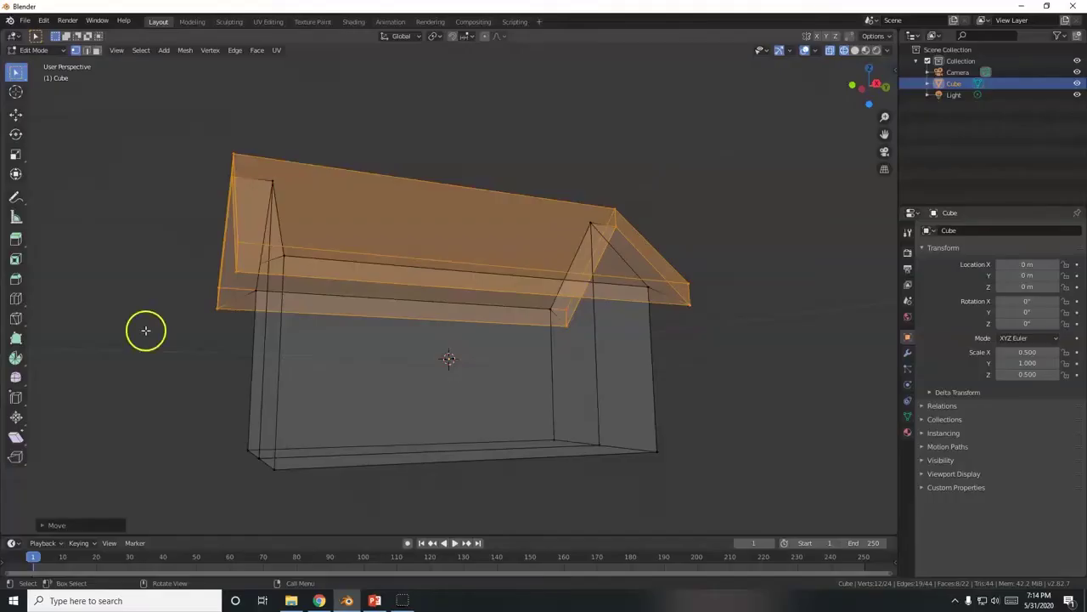
Step: Turn off wireframe display and return the viewport to solid shading
middle_click_drag(344, 315, 372, 339)
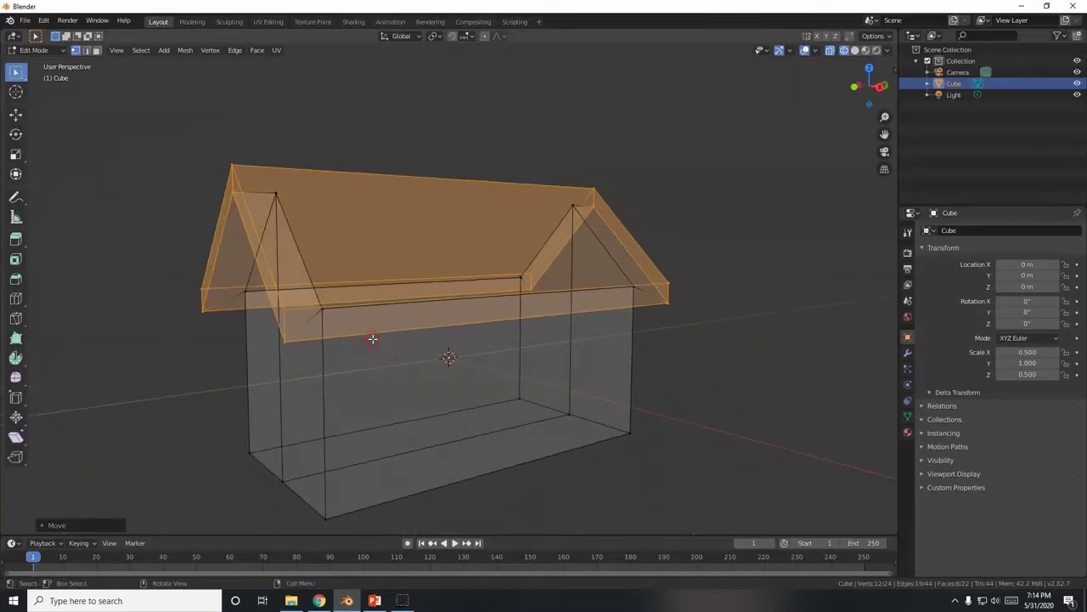
key("shift+z")
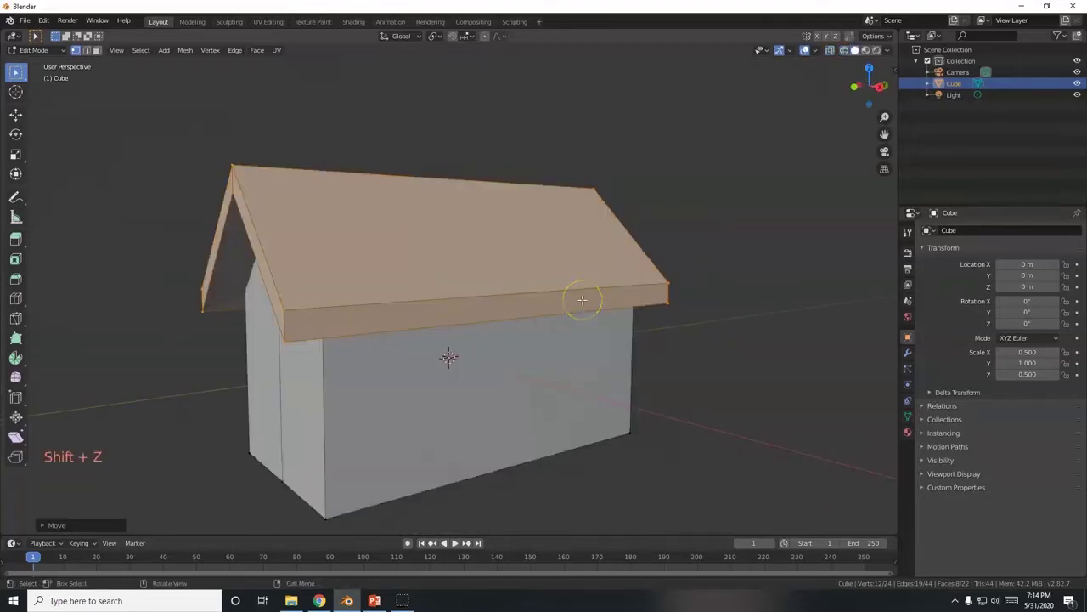
key("z")
left_click(661, 298)
key("shift+z")
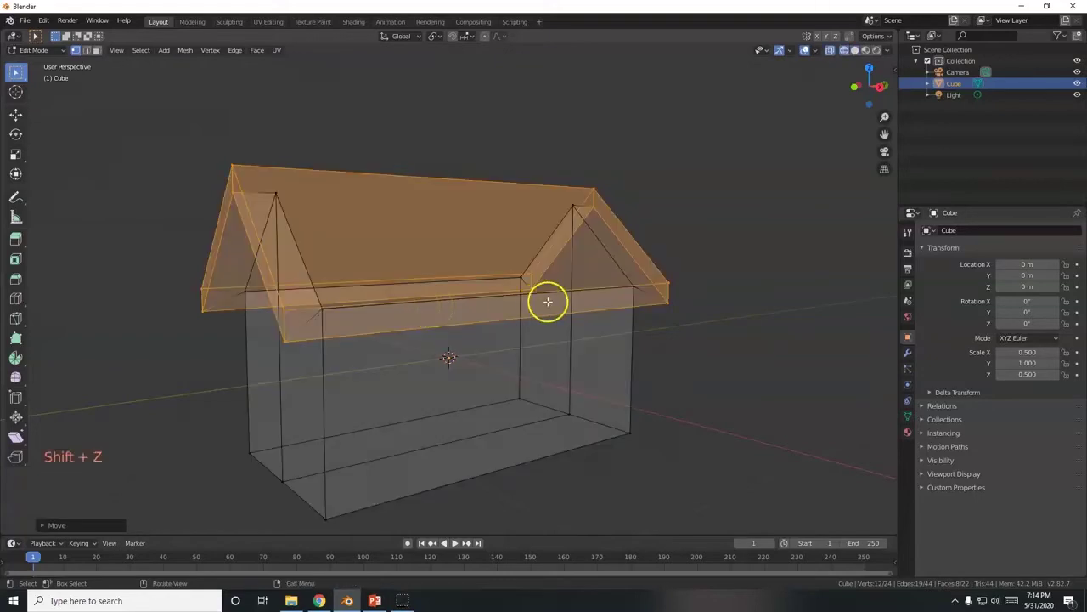
key("shift+z")
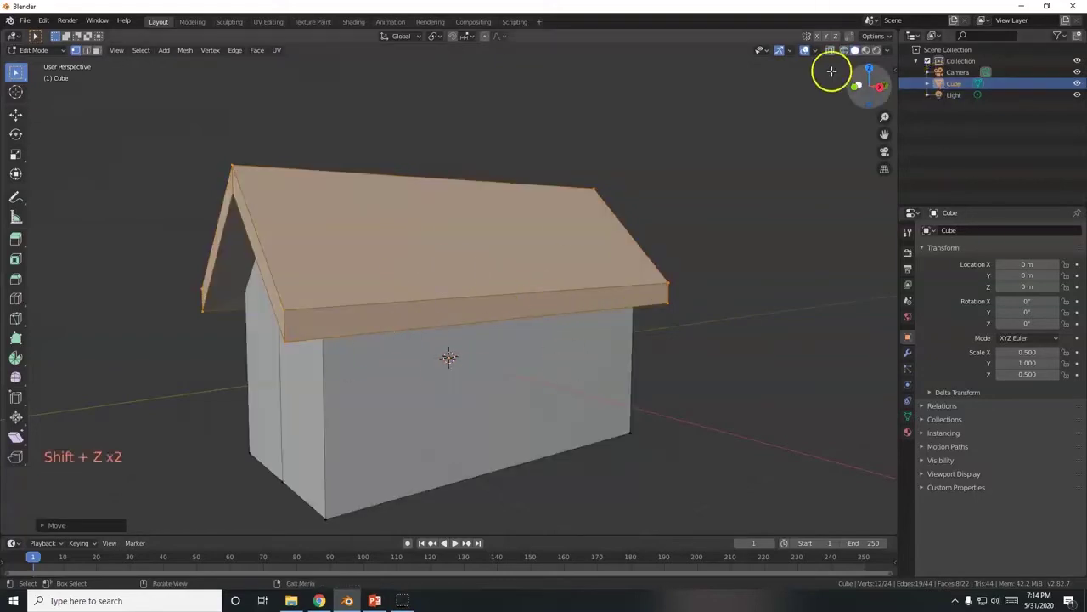
Step: Examine the front and right sides of the house to decide which wall gets the door
scroll(462, 274, "down", 2)
middle_click_drag(462, 274, 437, 257)
middle_click_drag(424, 371, 524, 358)
middle_click_drag(448, 364, 376, 382)
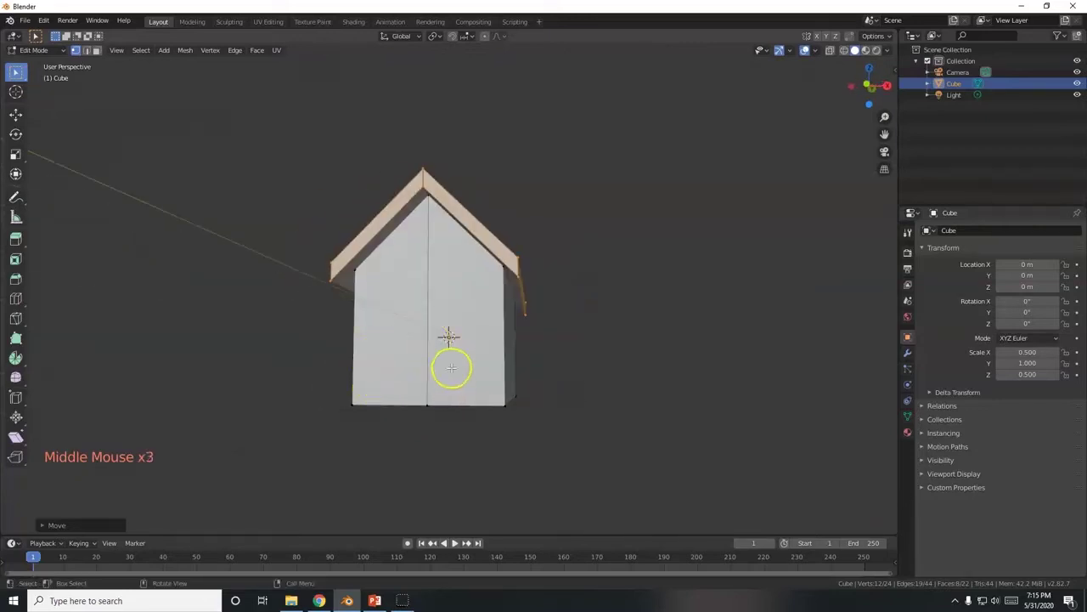
middle_click_drag(518, 365, 403, 380)
scroll(433, 364, "up", 2)
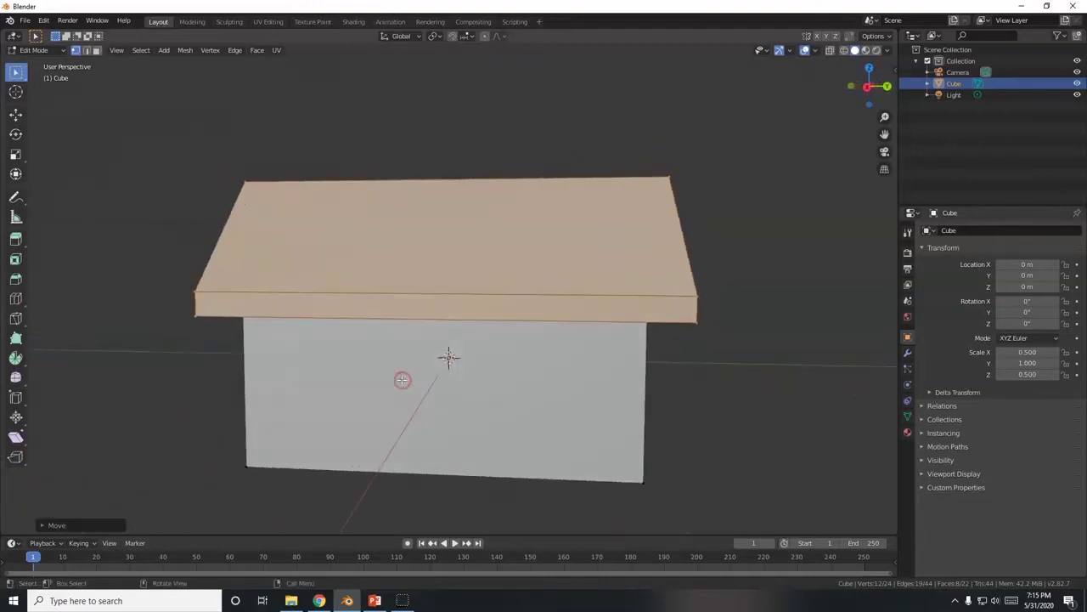
key("KP_3")
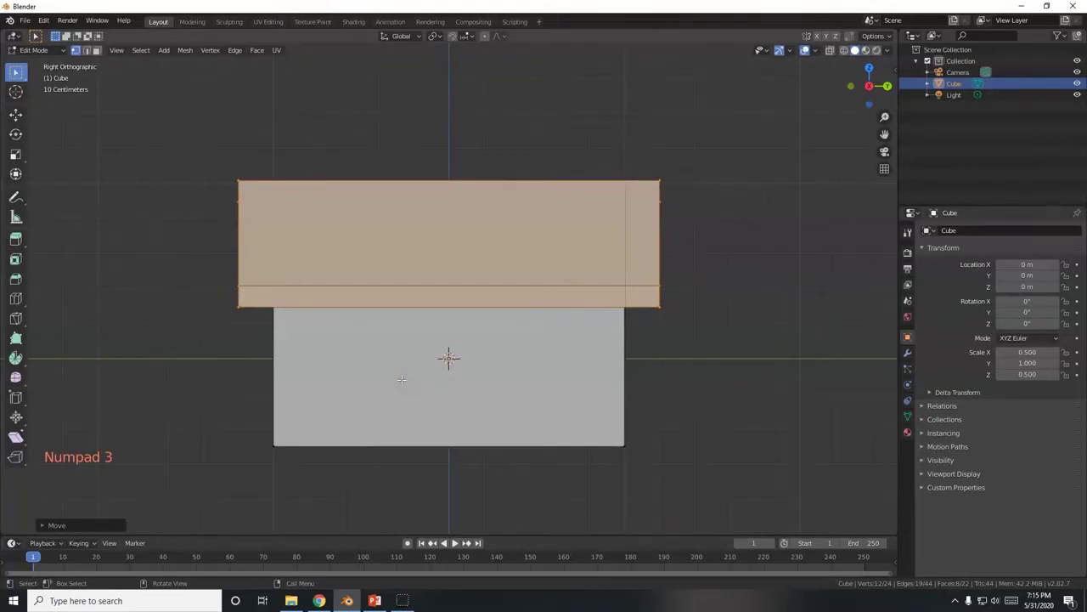
middle_click_drag(344, 379, 495, 382)
middle_click_drag(598, 396, 422, 393)
Step: Cut a slightly crooked door outline into the right wall with the Knife tool, starting and ending on its bottom edge
key("KP_3")
middle_click_drag(421, 395, 422, 354, "shift")
scroll(422, 355, "up", 2)
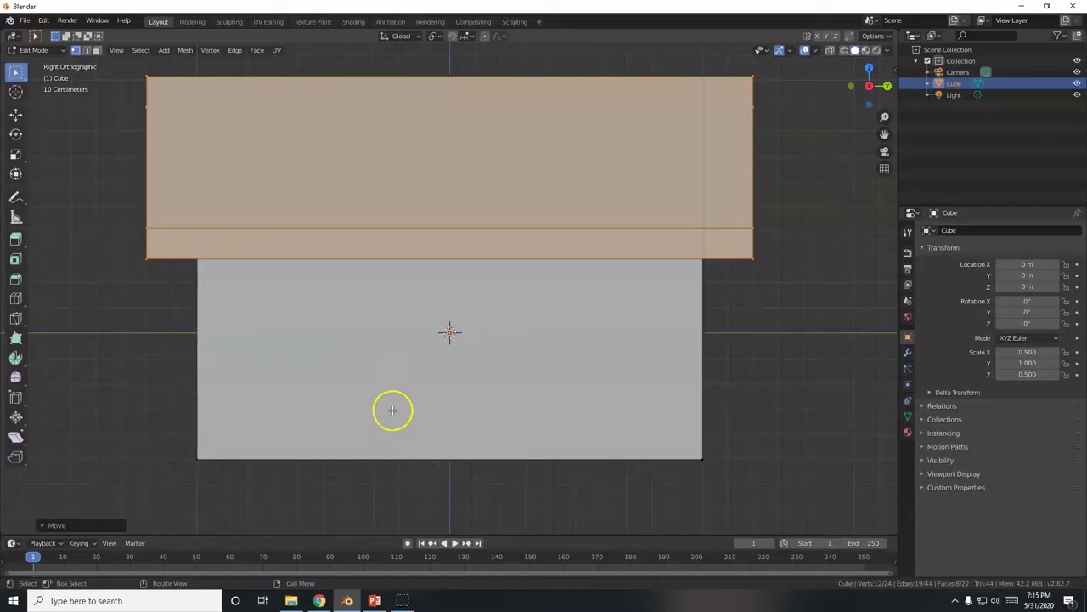
key("k")
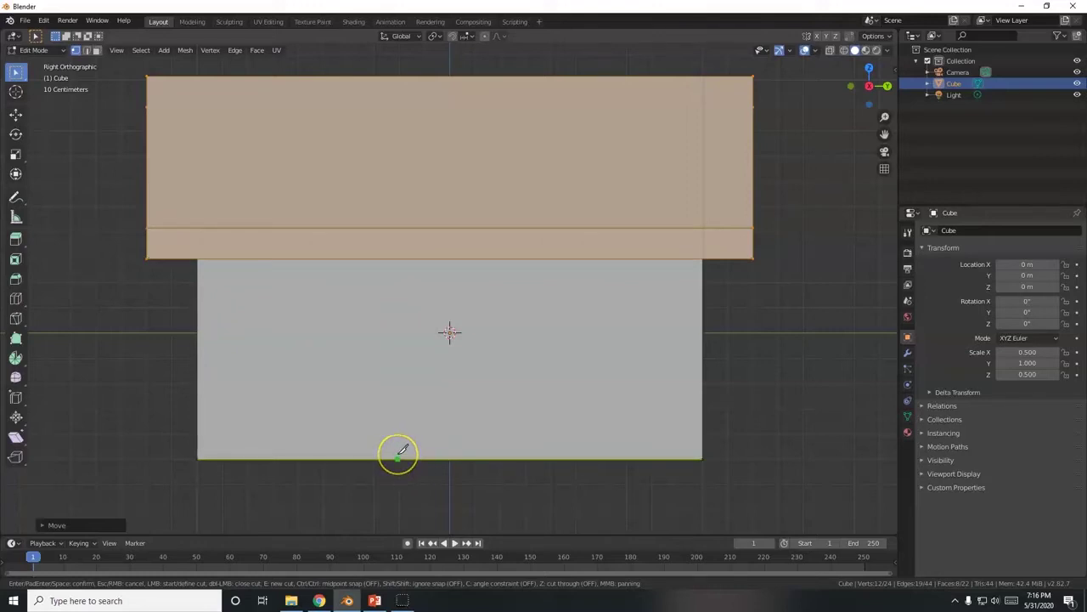
mouse_move(403, 450)
left_mouse_down()
mouse_move(431, 453)
mouse_move(400, 454)
left_mouse_up()
left_click_drag(397, 453, 385, 316)
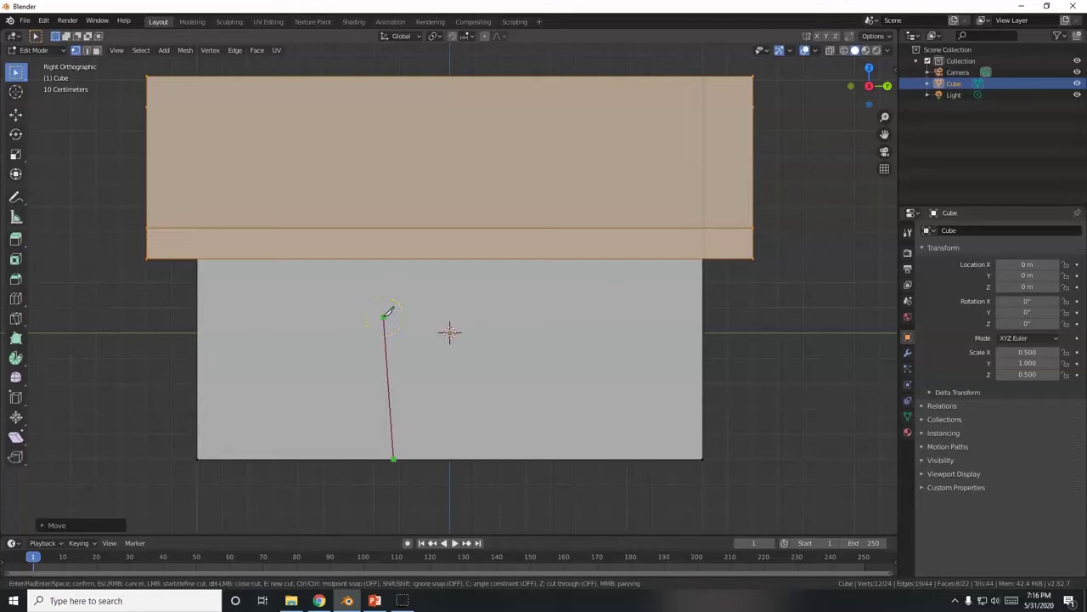
left_click(384, 316)
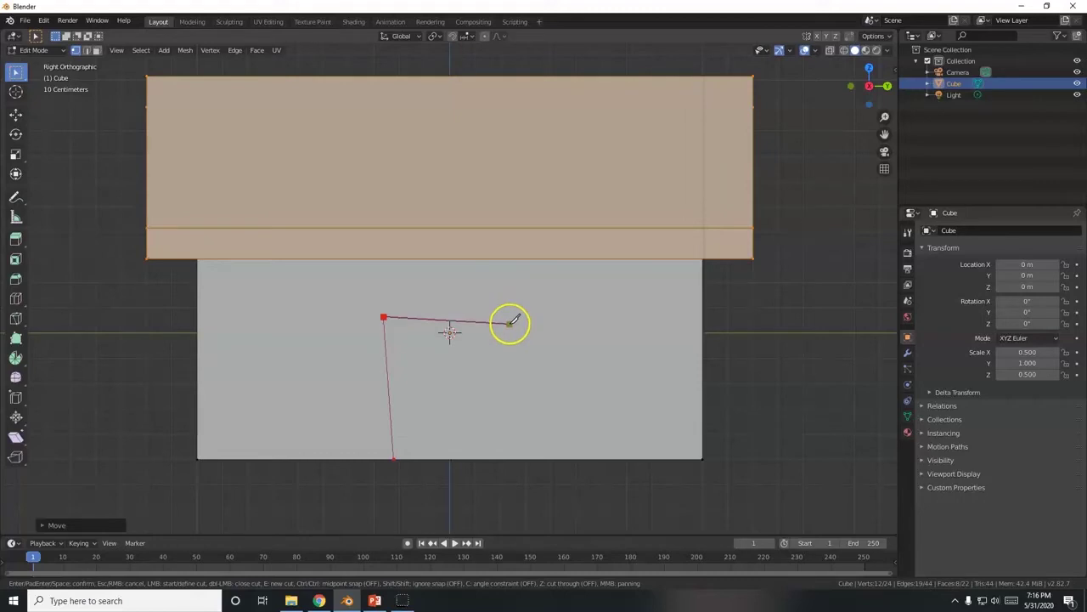
left_click(510, 321)
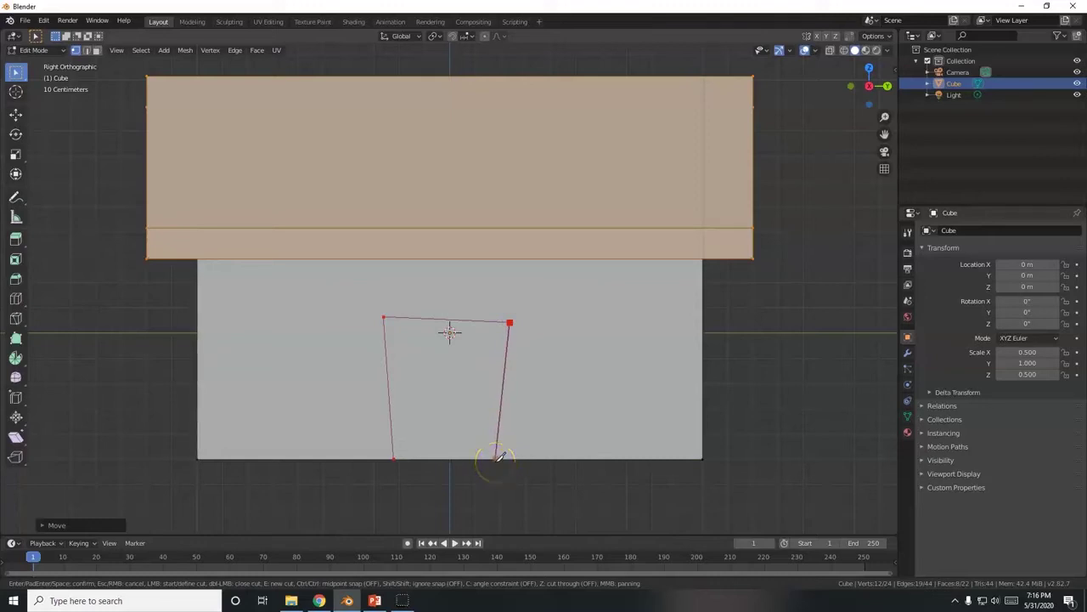
left_click(497, 457)
key("Return")
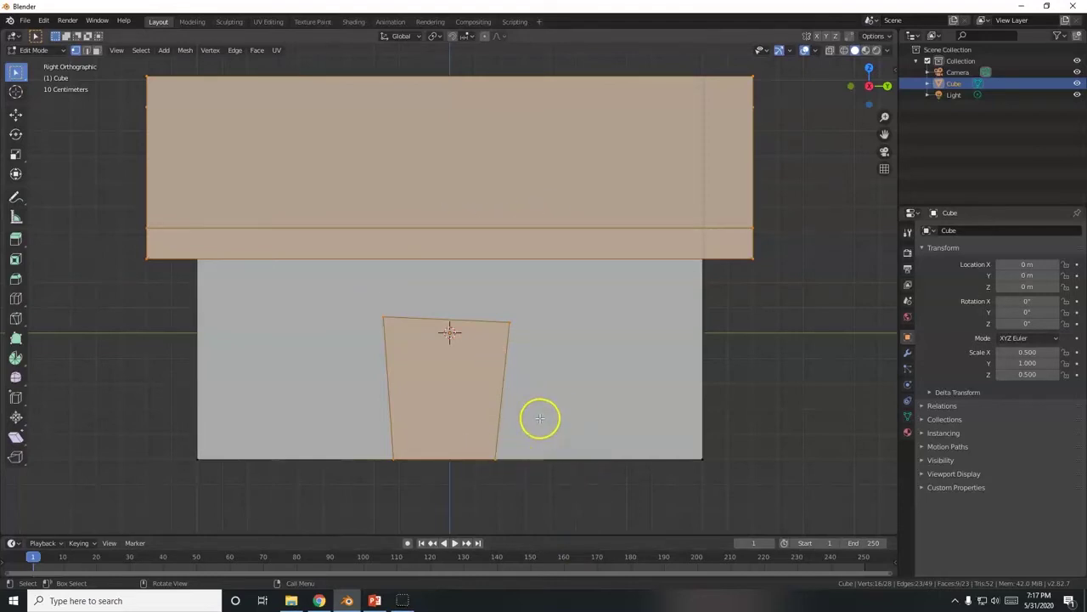
Step: Cut a larger door frame outline around the door with the Knife tool, starting and ending on the wall's bottom edge
key("k")
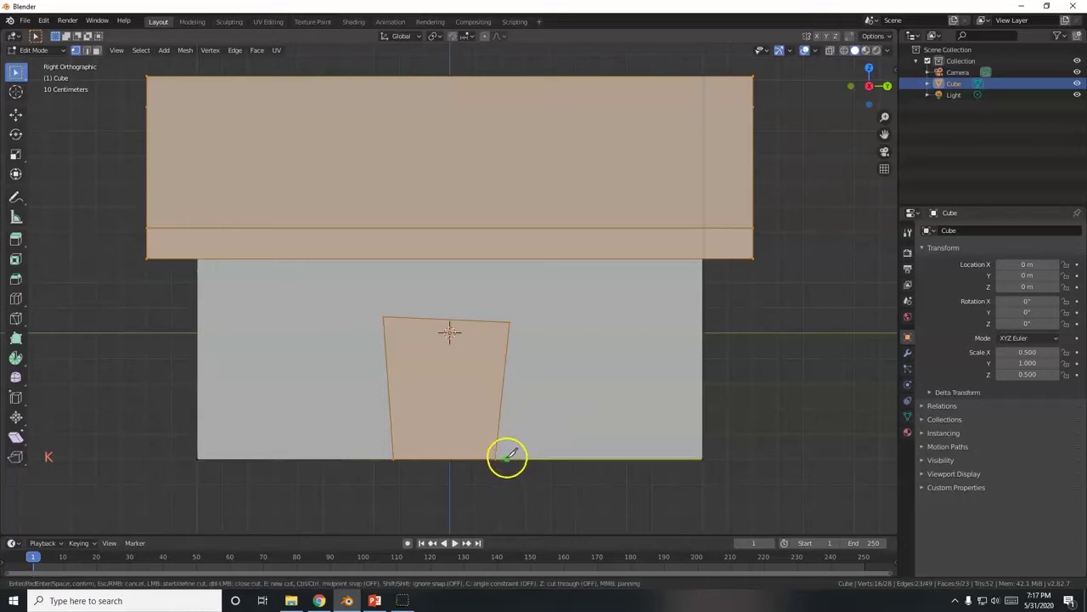
left_click(510, 459)
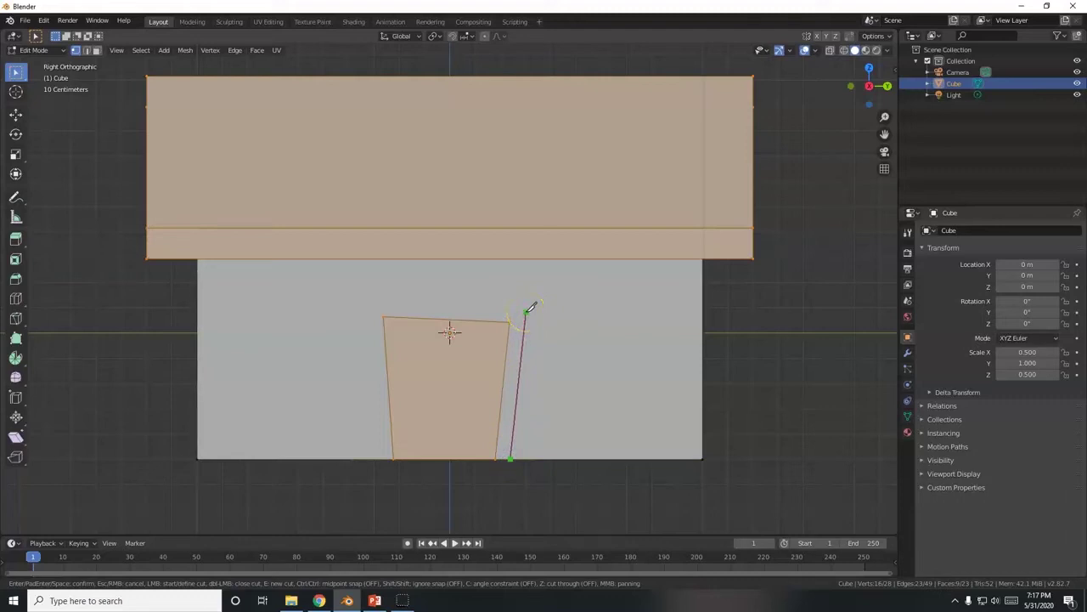
left_click_drag(530, 304, 319, 422)
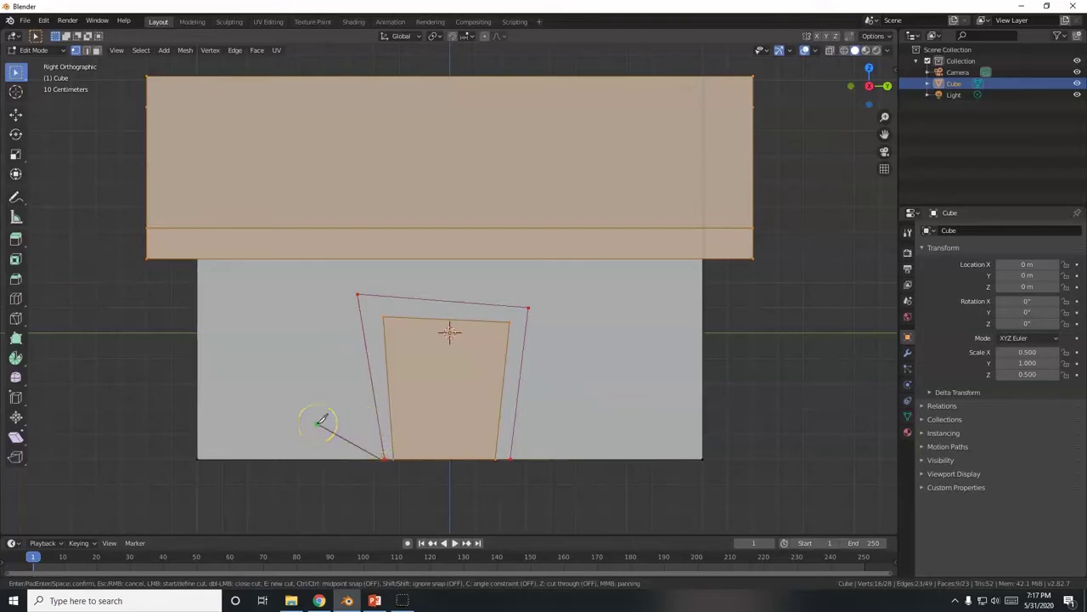
key("Return")
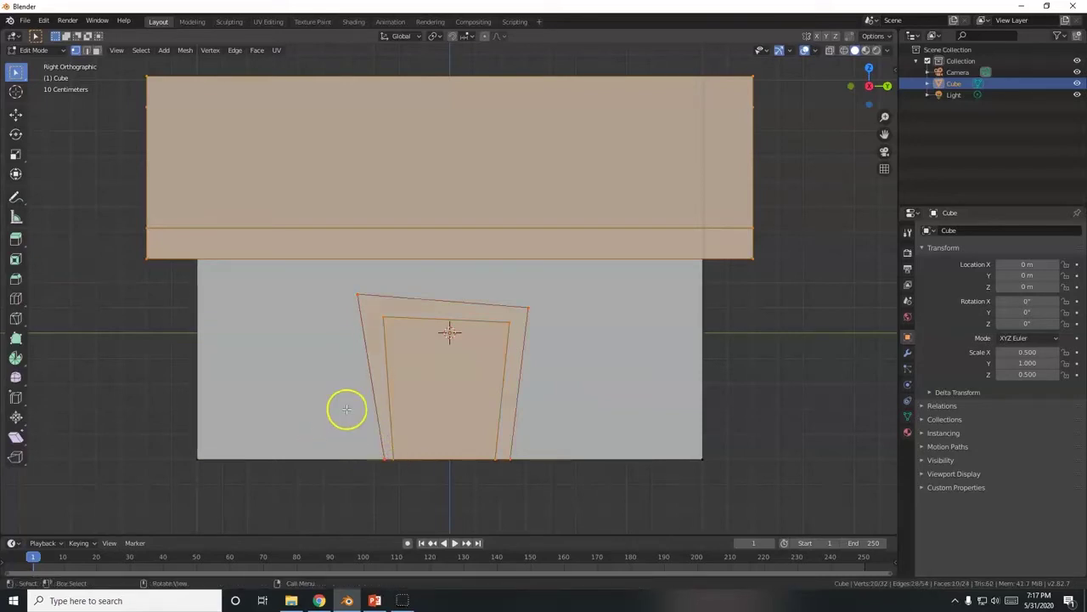
Step: Undo both the door and door frame cuts and redo them
key("ctrl+z")
key("ctrl+z")
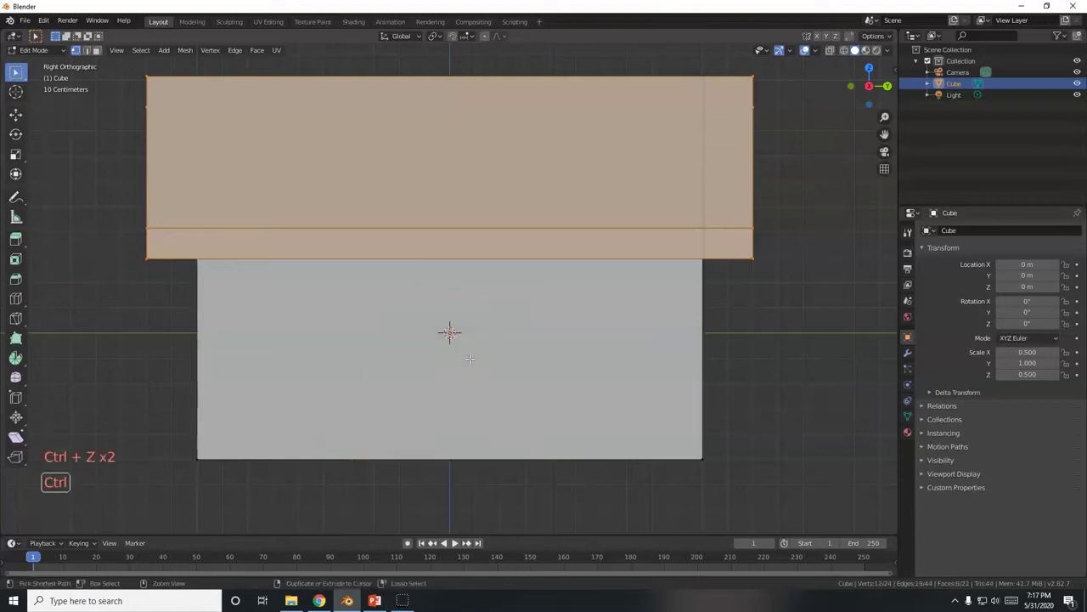
key("ctrl+shift+z")
key("ctrl+shift+z")
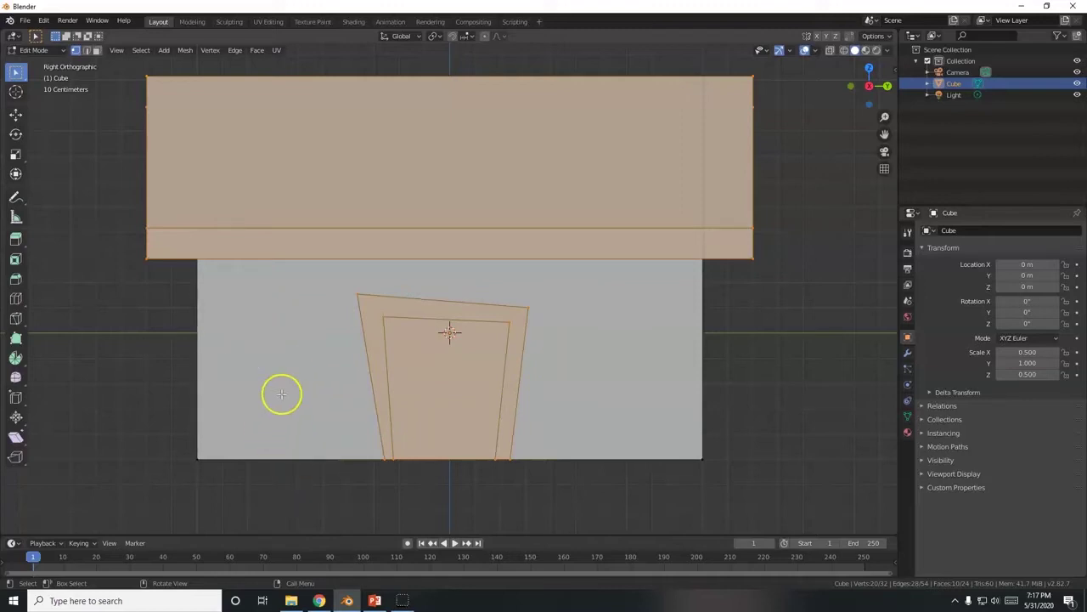
Step: Cut a crooked four-sided window outline into the middle of the front wall with the Knife tool, closing it at its starting point
middle_click_drag(307, 398, 328, 323)
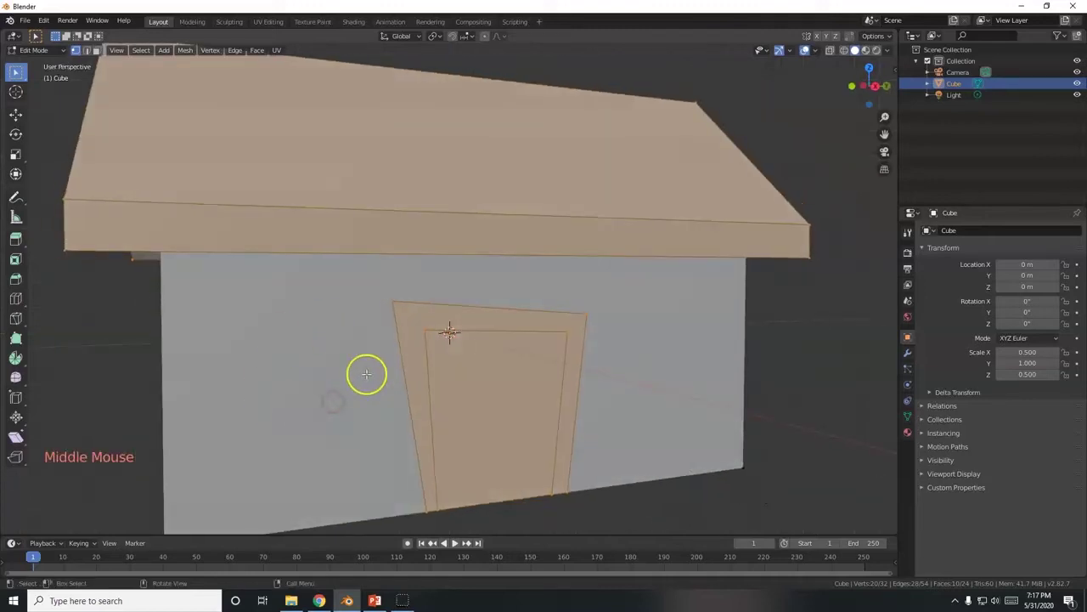
scroll(328, 390, "down", 2)
mouse_move(328, 391)
middle_mouse_down()
mouse_move(403, 391)
mouse_move(342, 381)
middle_mouse_up()
key("KP_1")
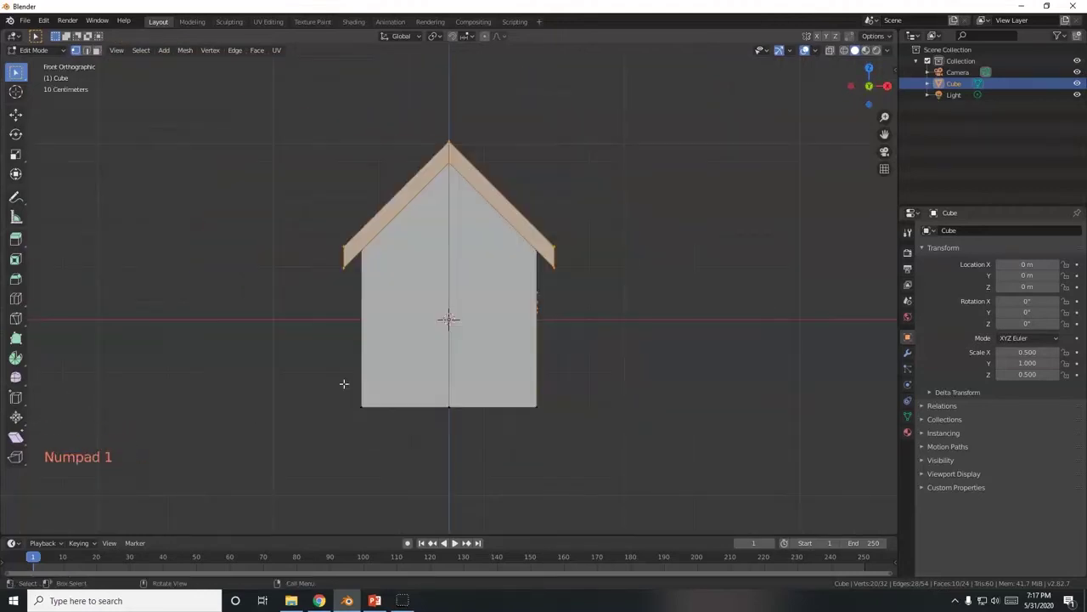
scroll(393, 385, "up", 3)
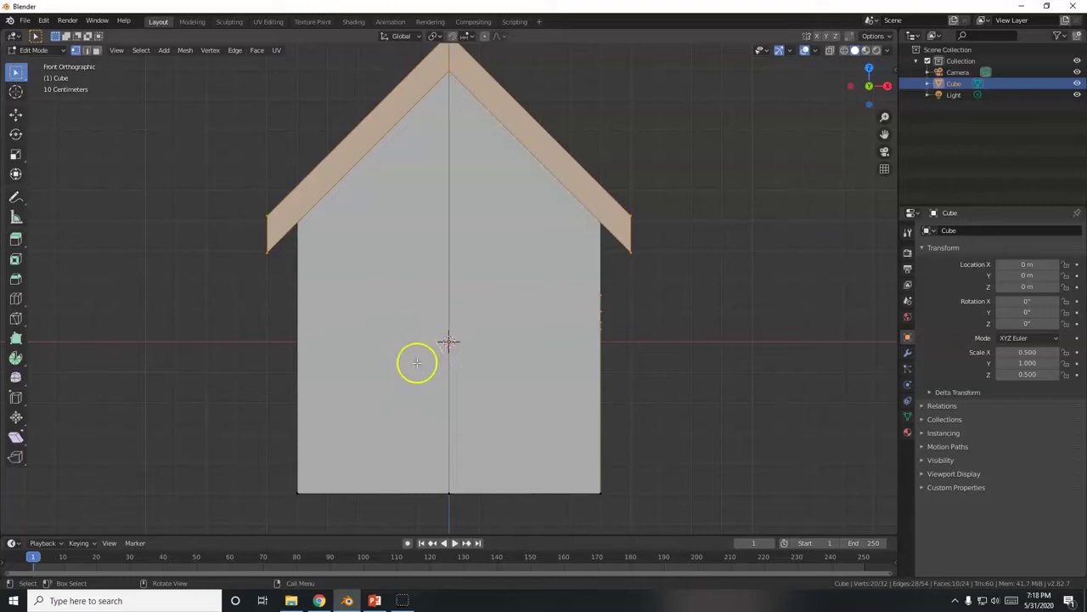
key("k")
left_click_drag(383, 355, 366, 277)
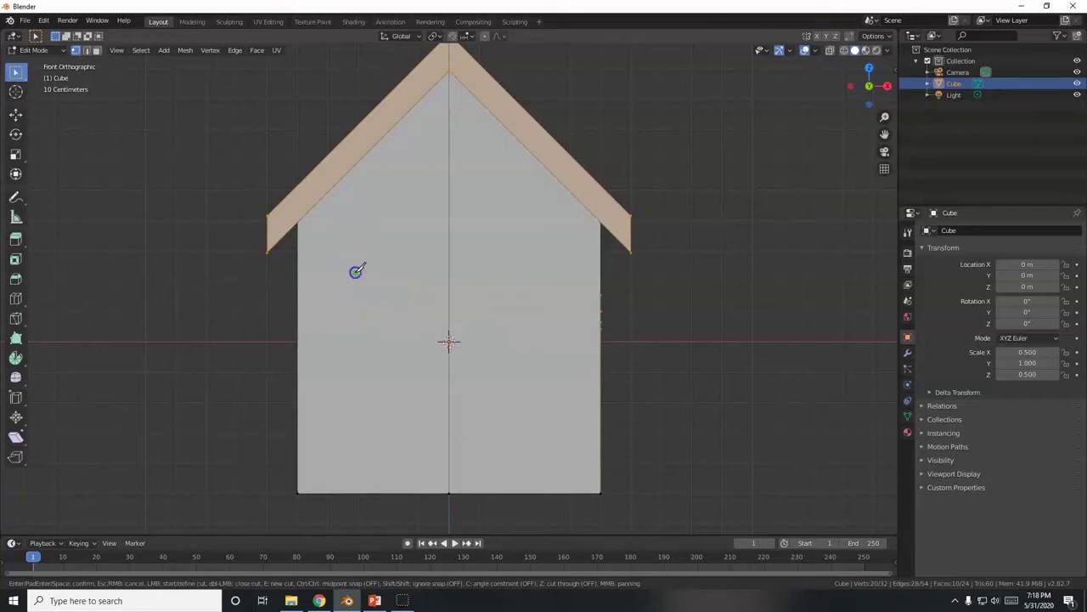
left_click(371, 389)
left_click(536, 382)
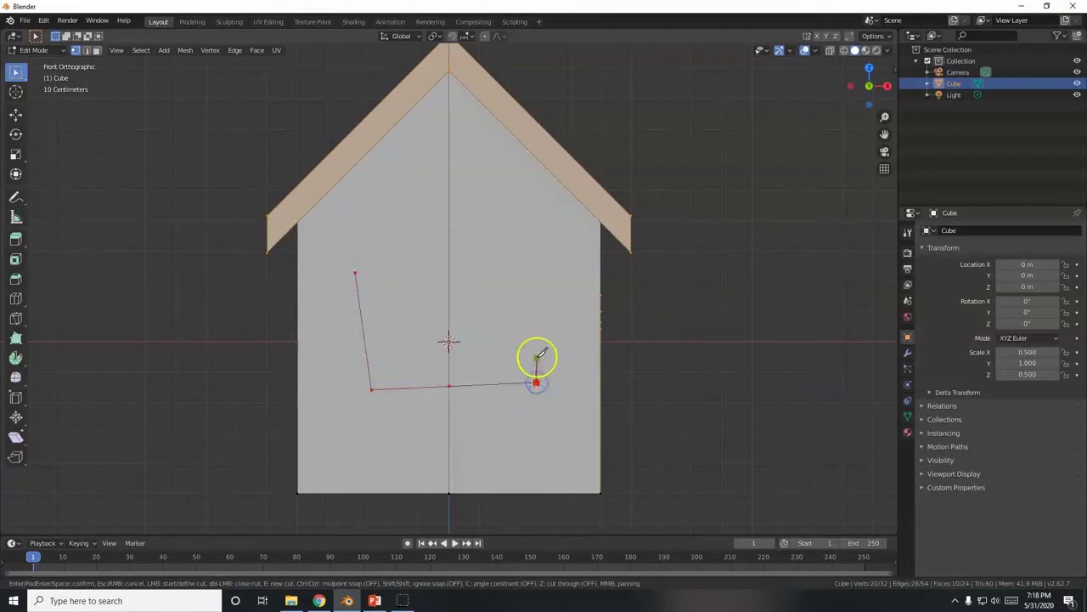
left_click(545, 255)
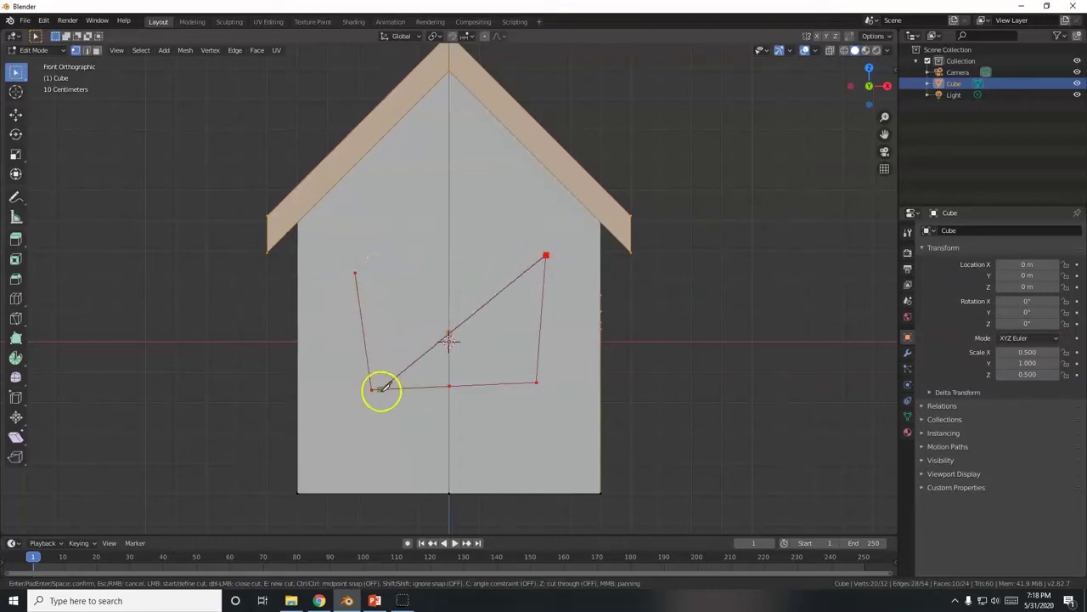
left_click(355, 273)
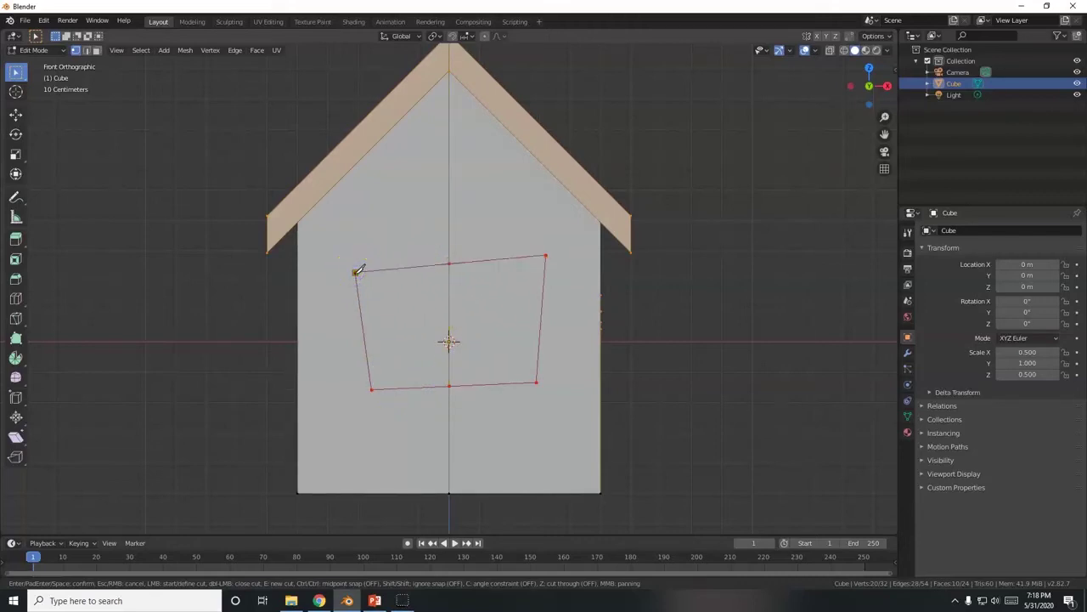
key("Return")
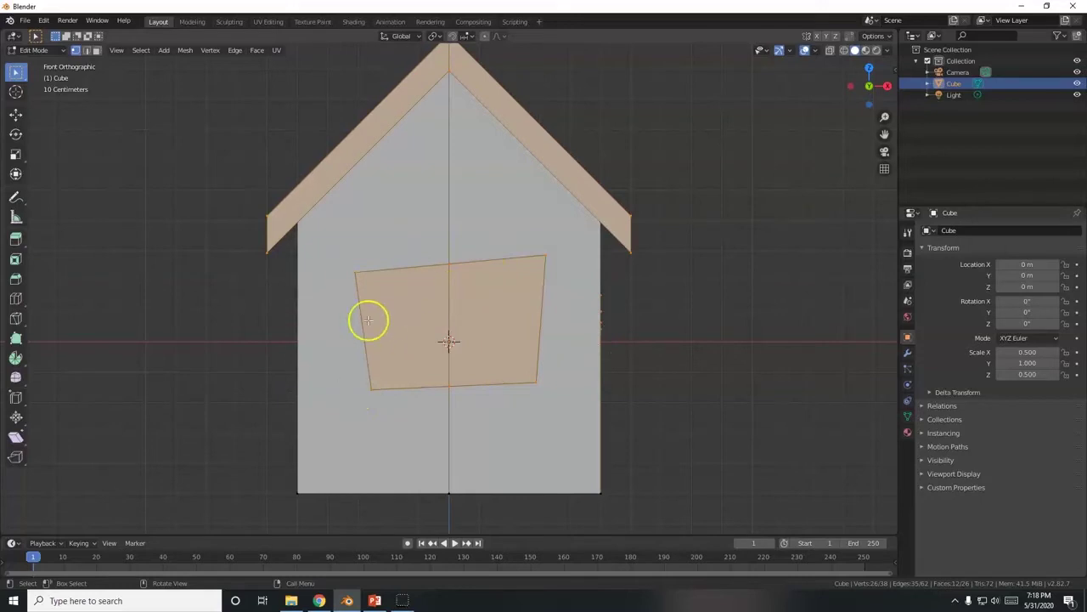
Step: Cut a slightly larger closed outline around the front window with the Knife tool to form its frame
key("k")
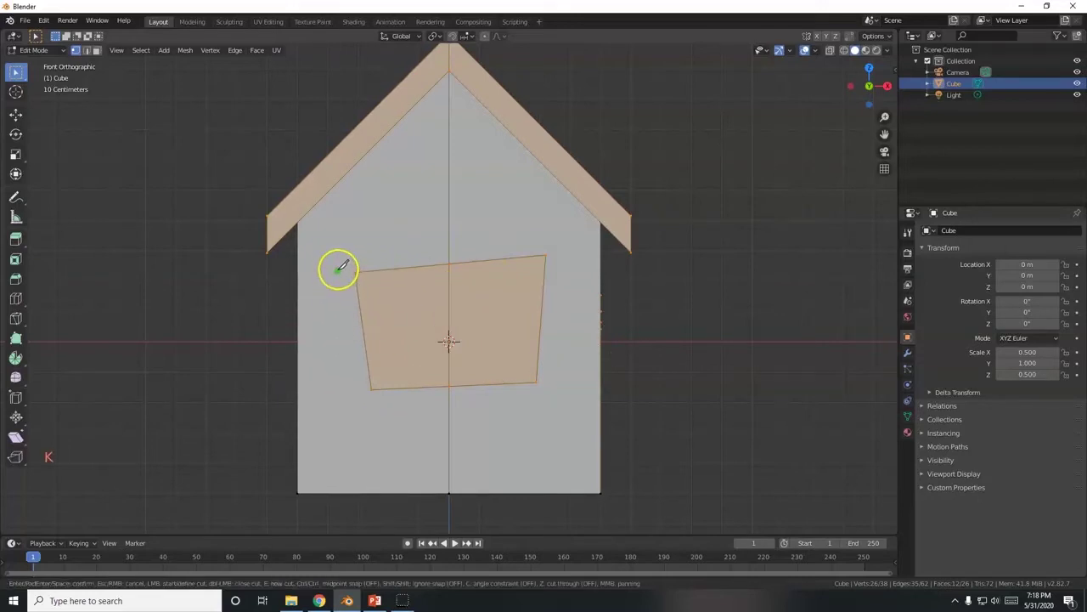
left_click(337, 266)
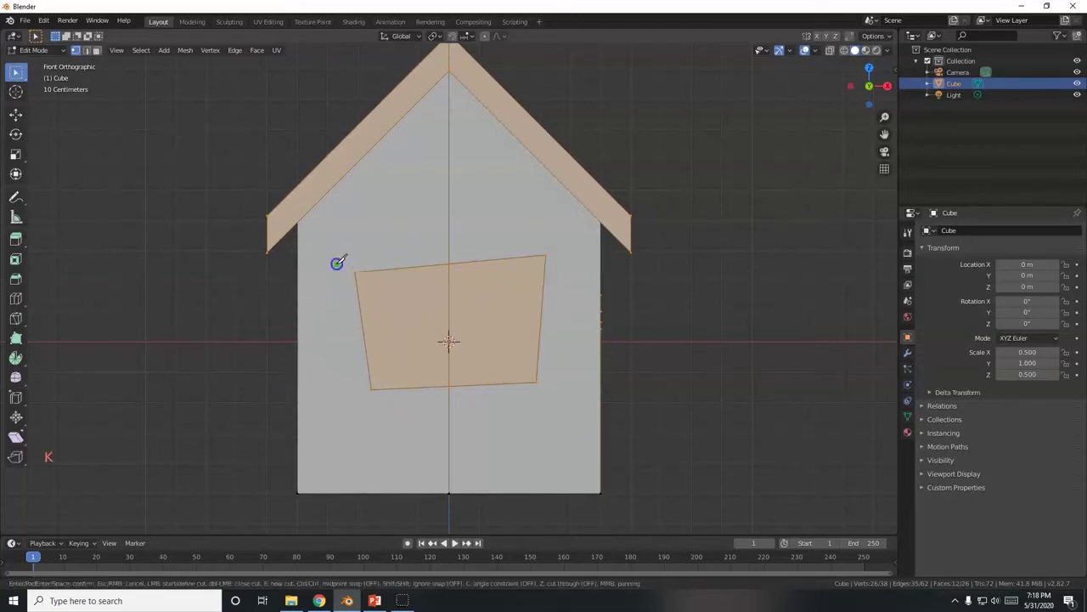
left_click(362, 401)
left_click(548, 394)
left_click(563, 238)
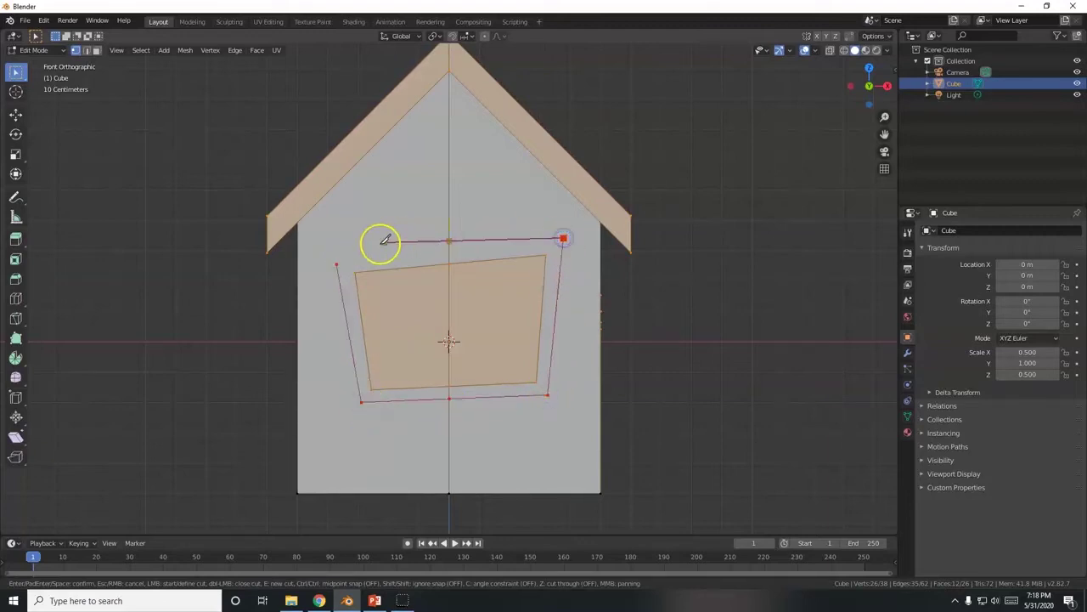
left_click(337, 264)
key("Return")
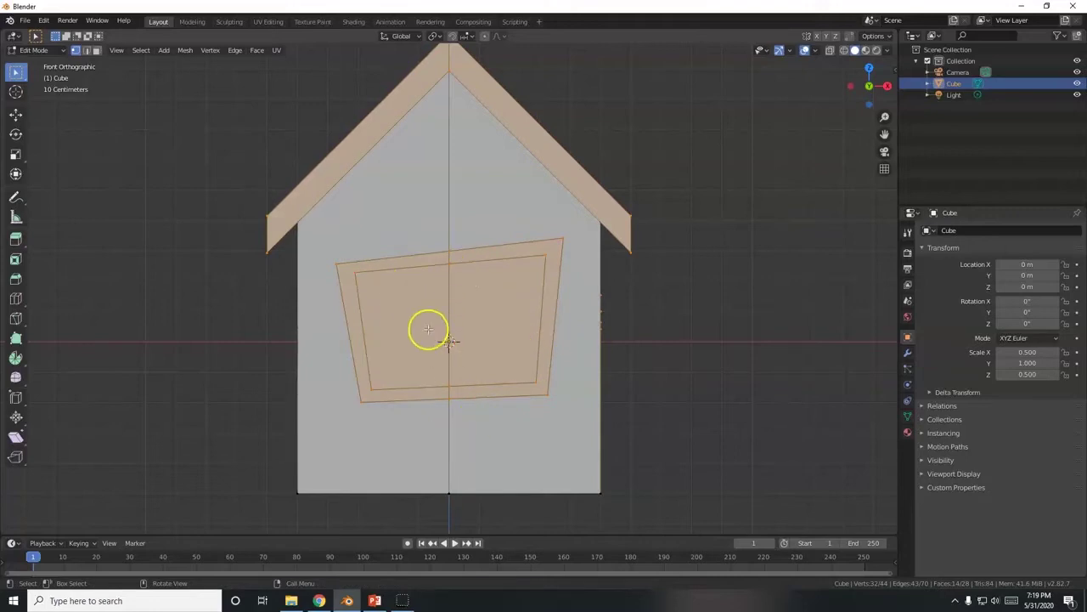
Step: Knife-cut the upper-left window pane, from the inner top edge beside the centre line down and across to the inner left edge
scroll(446, 330, "up", 1)
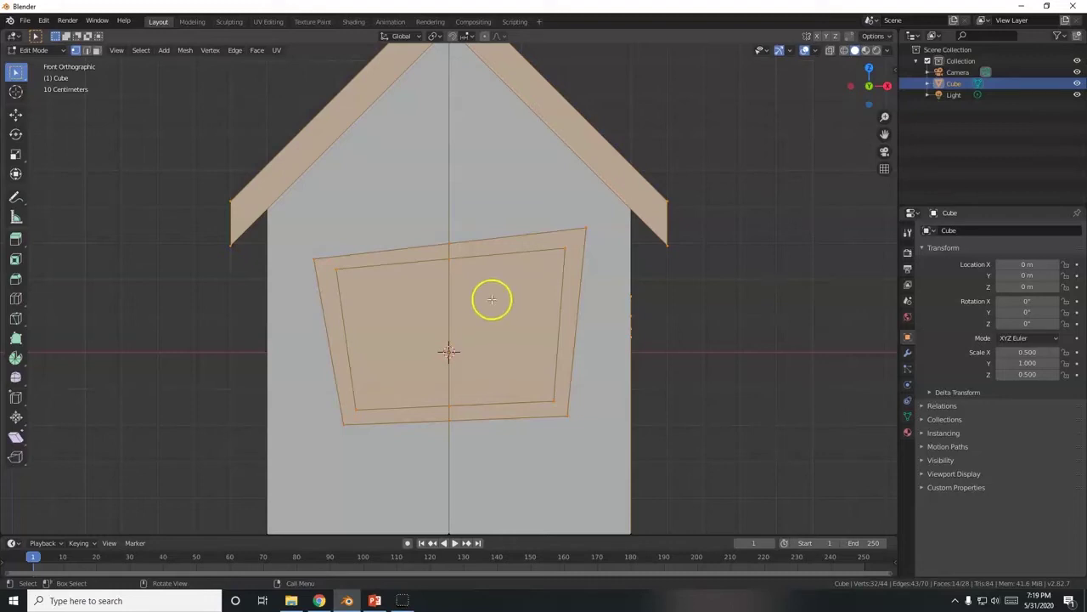
key("k")
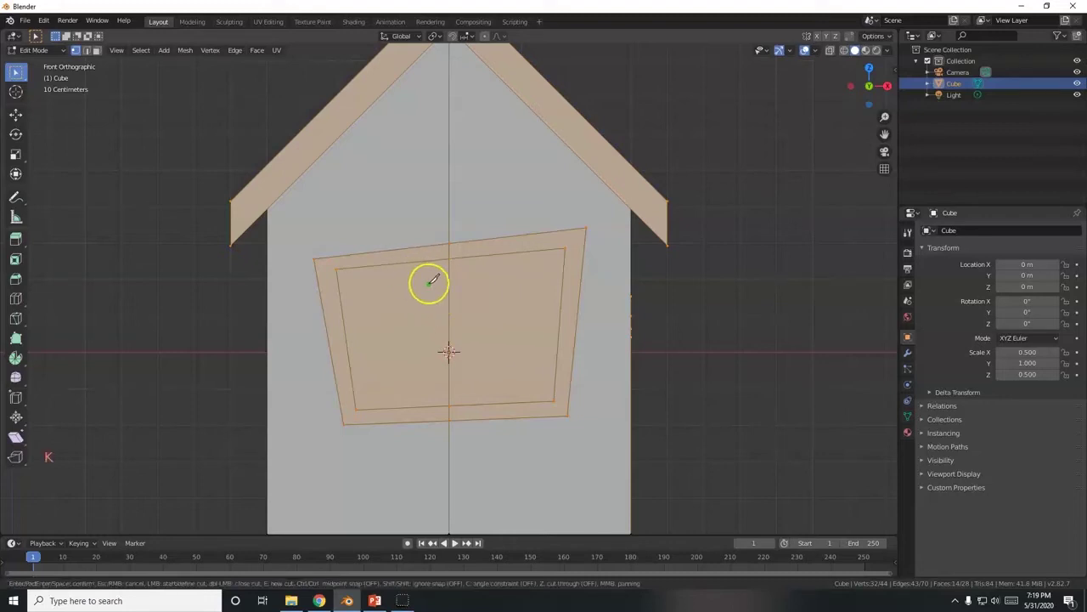
left_click(443, 263)
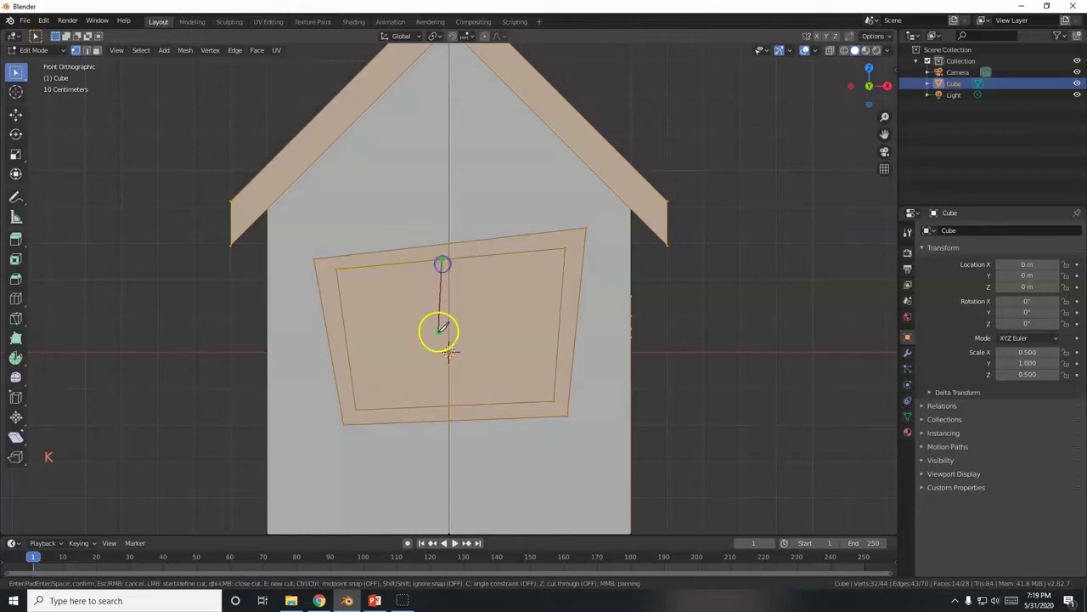
left_click(441, 330)
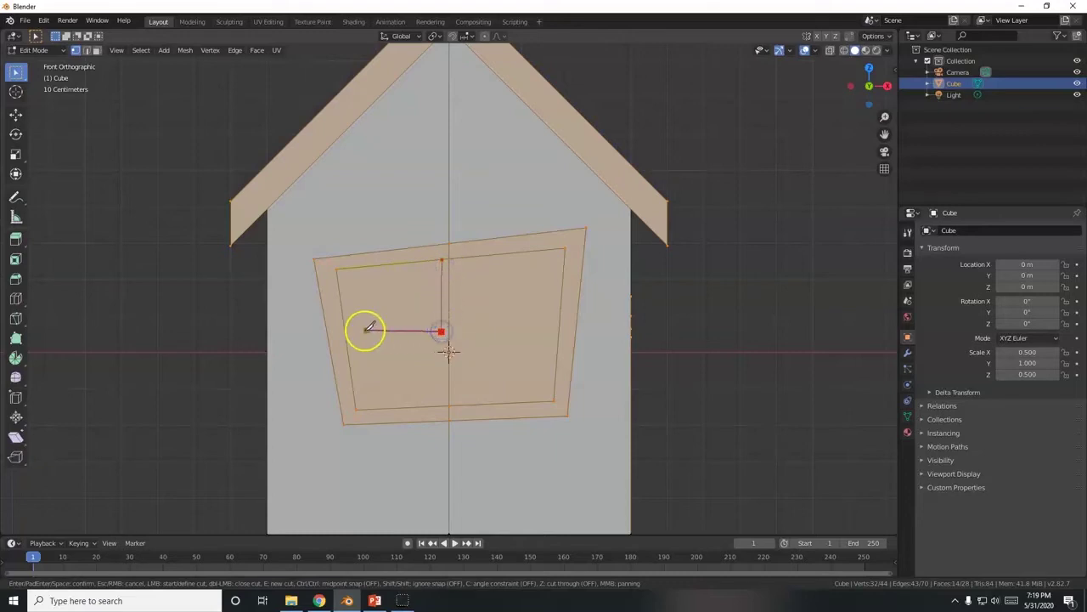
left_click(349, 331)
key("Return")
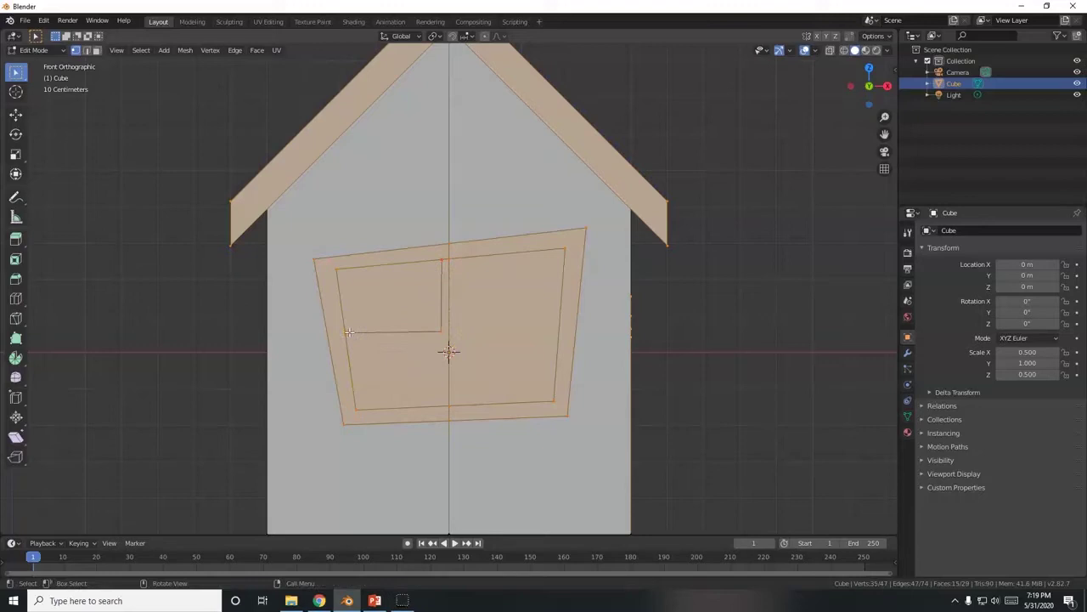
Step: Knife-cut the lower-left window pane, from the inner left edge across to near the centre line and down to the inner bottom edge
key("k")
left_click(349, 356)
left_click(443, 344)
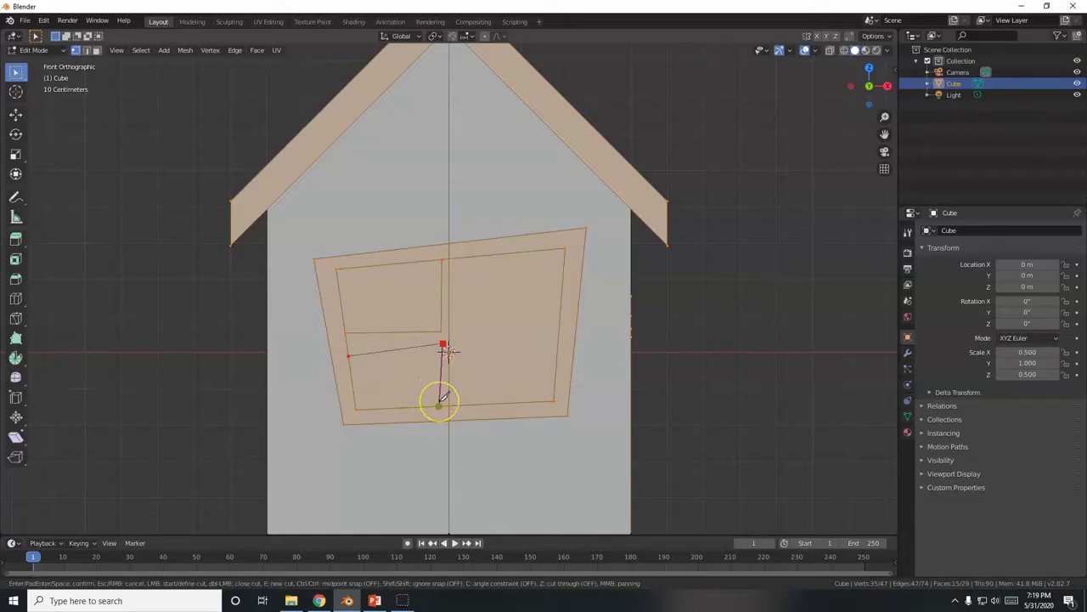
left_click(439, 401)
key("Return")
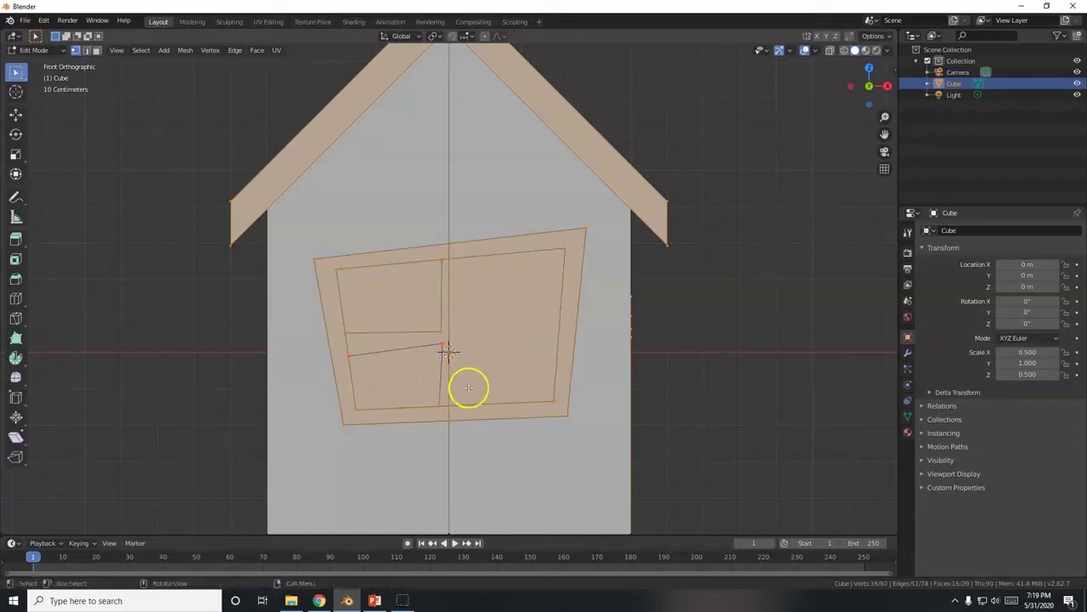
Step: Move the lower-left pane's inner corner vertex about 0.008 m outward to straighten the pane's edge
left_click(443, 344)
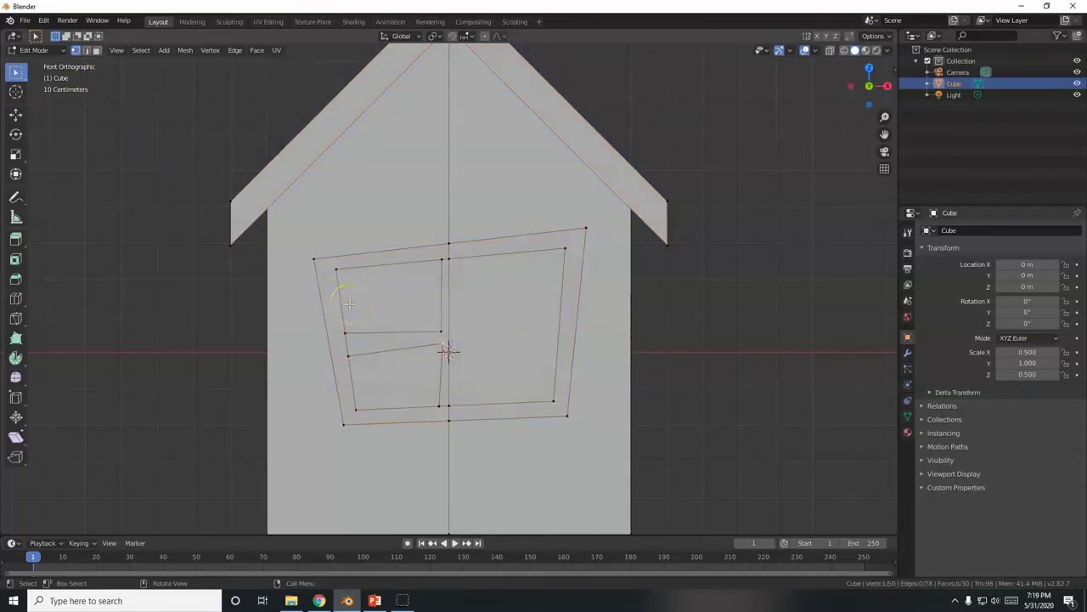
key("g")
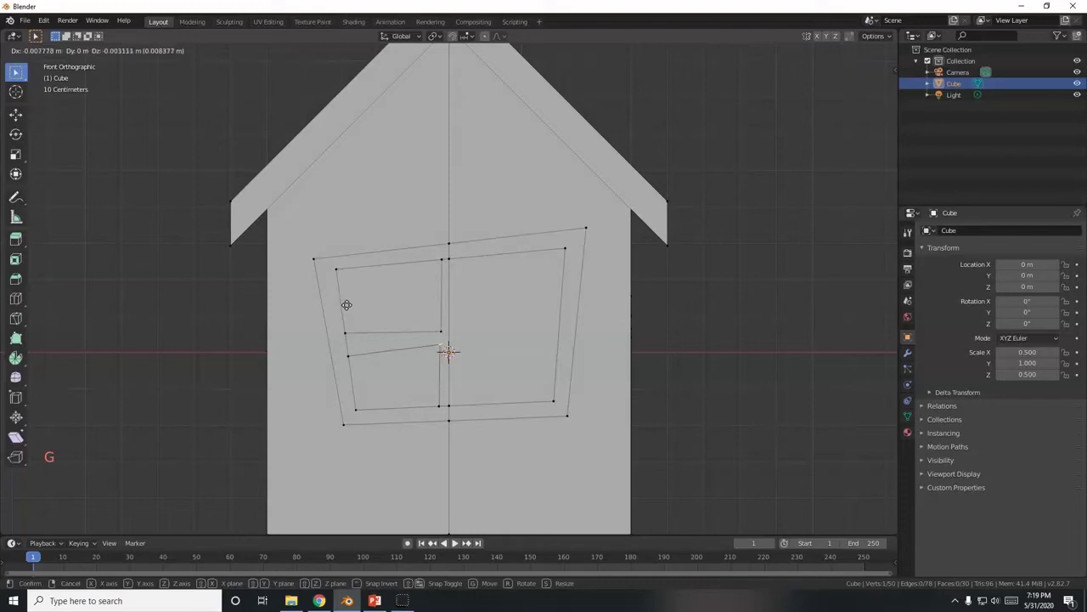
left_click(347, 304)
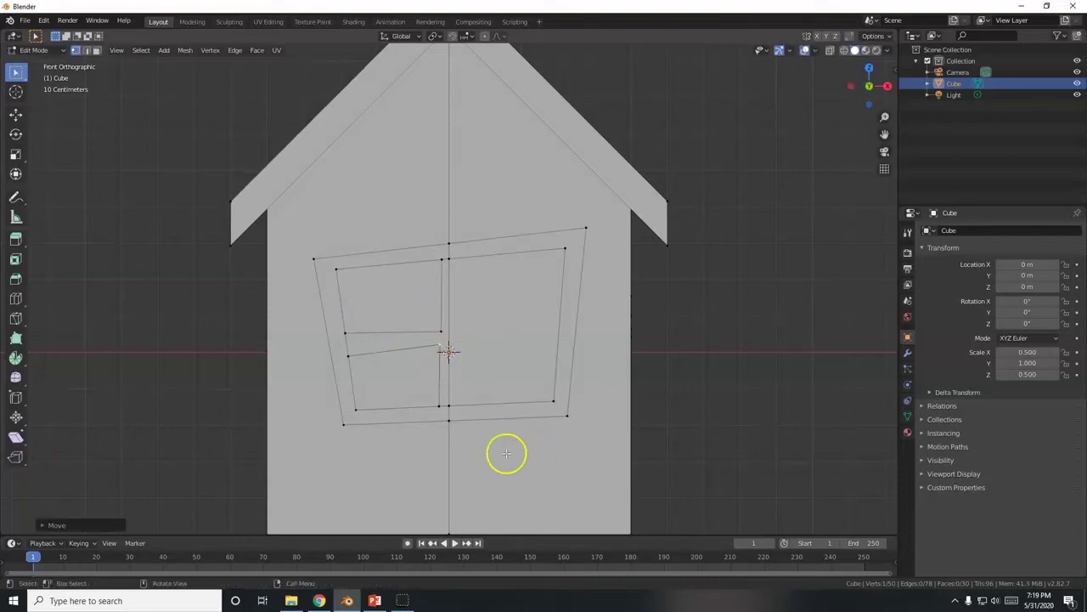
Step: Knife-cut a vertical line just right of the window's centre line, from the inner top edge to the inner bottom edge
key("k")
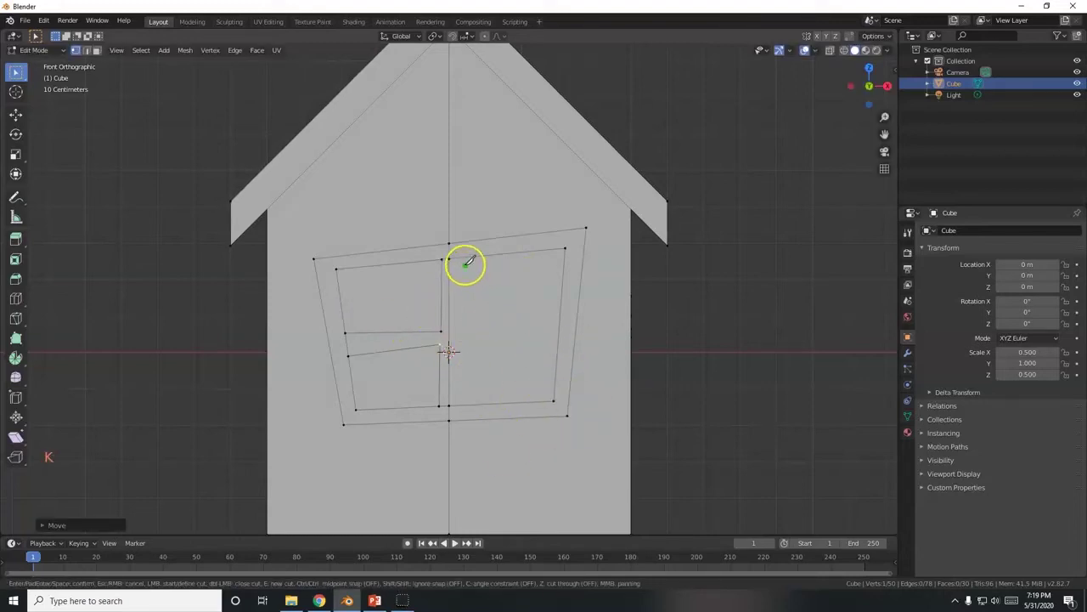
left_click_drag(463, 258, 460, 405)
key("Return")
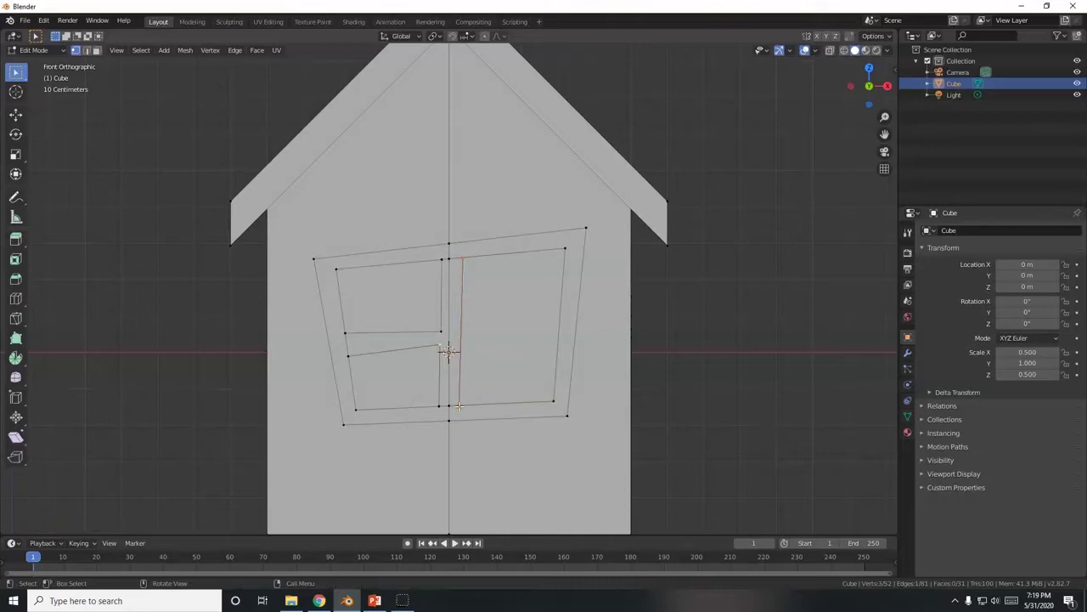
Step: Knife-cut two horizontal lines from the window's centre to its inner right edge, forming the crossbar between the right panes
key("k")
left_click(442, 332)
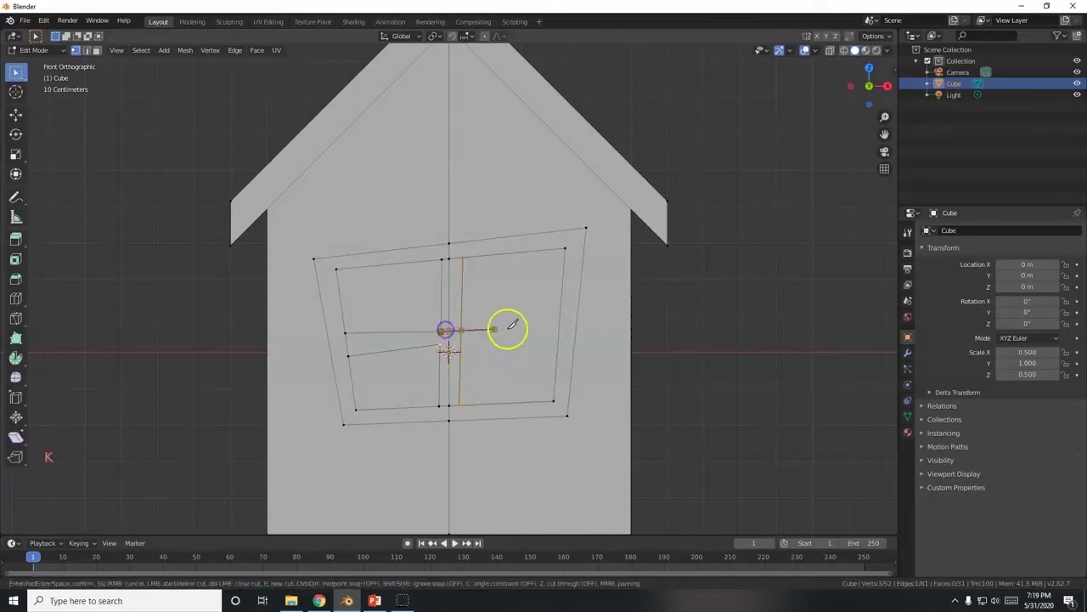
key("Return")
key("k")
left_click(448, 342)
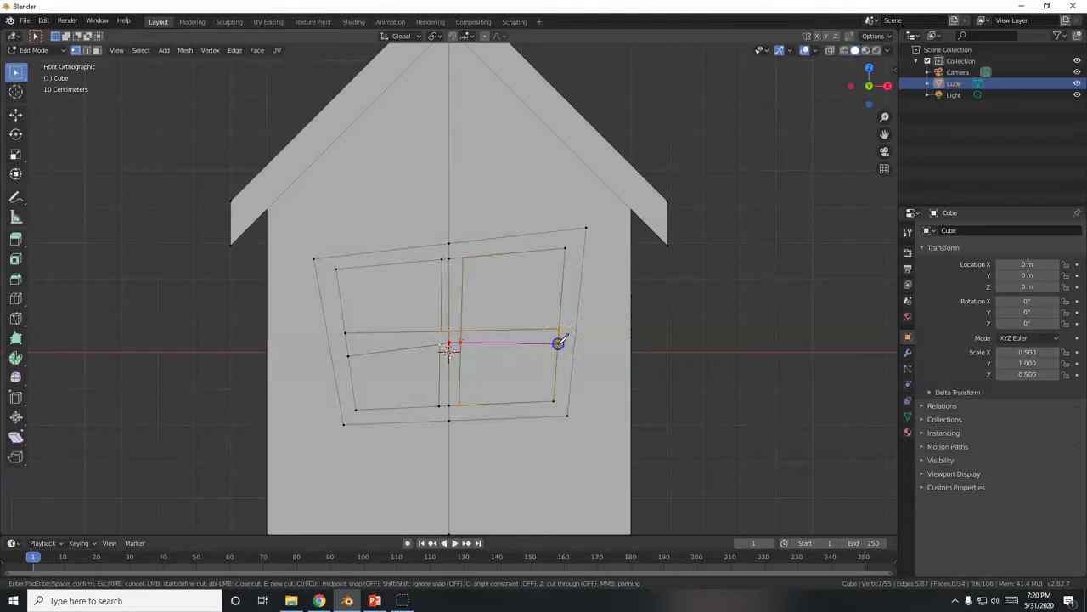
left_click(558, 343)
key("Return")
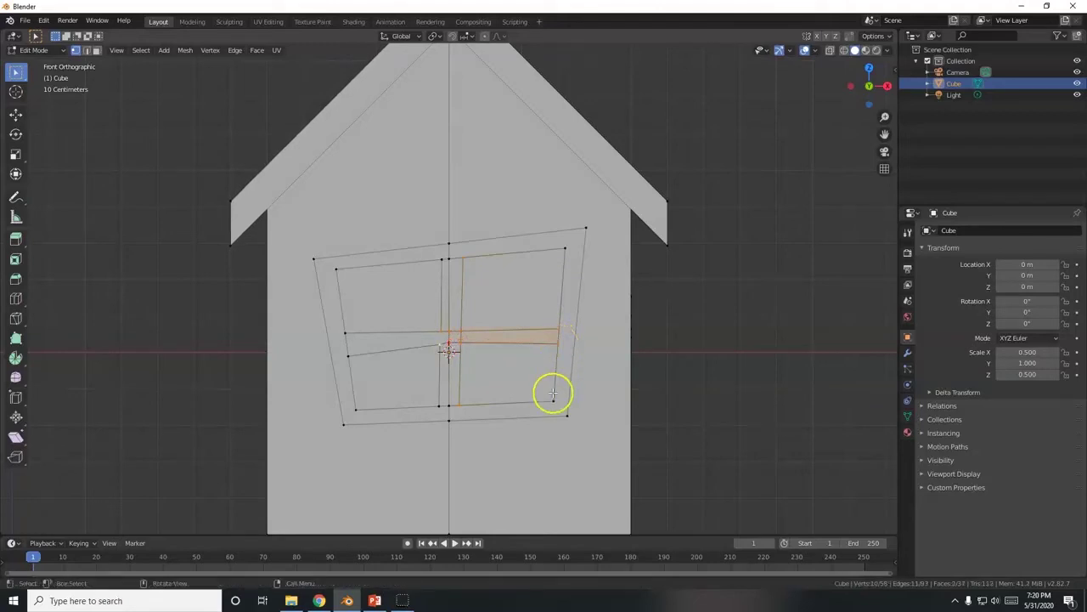
left_click(466, 256)
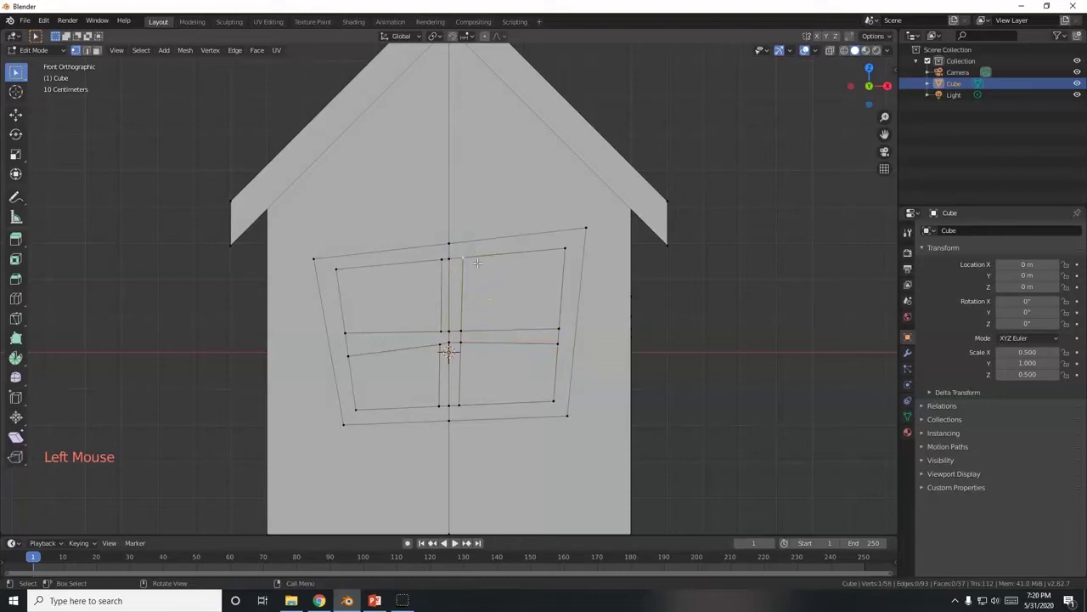
key("g")
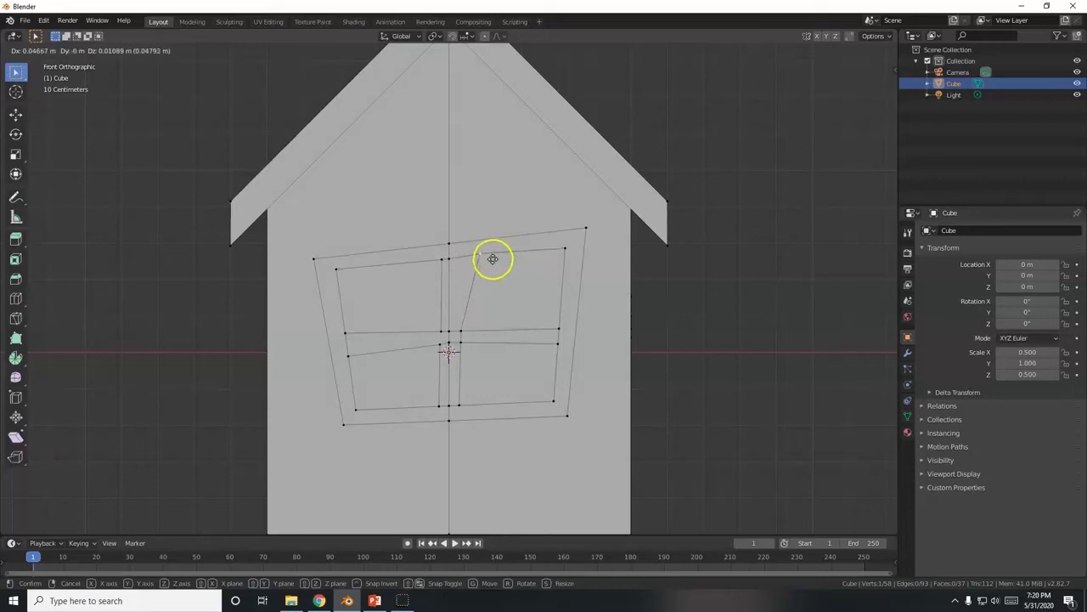
left_click(468, 262)
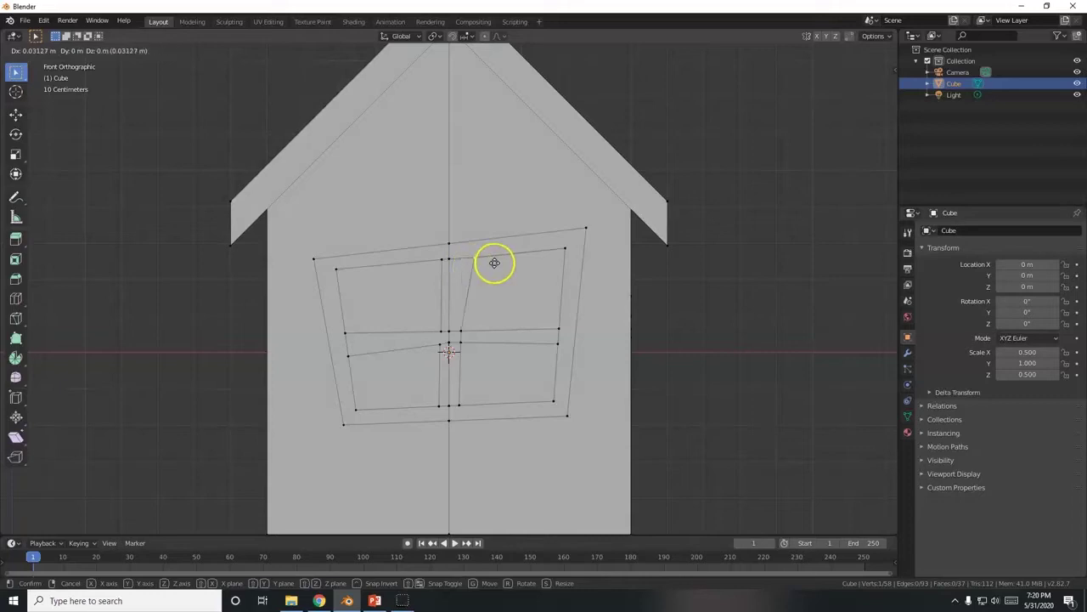
left_click(495, 259)
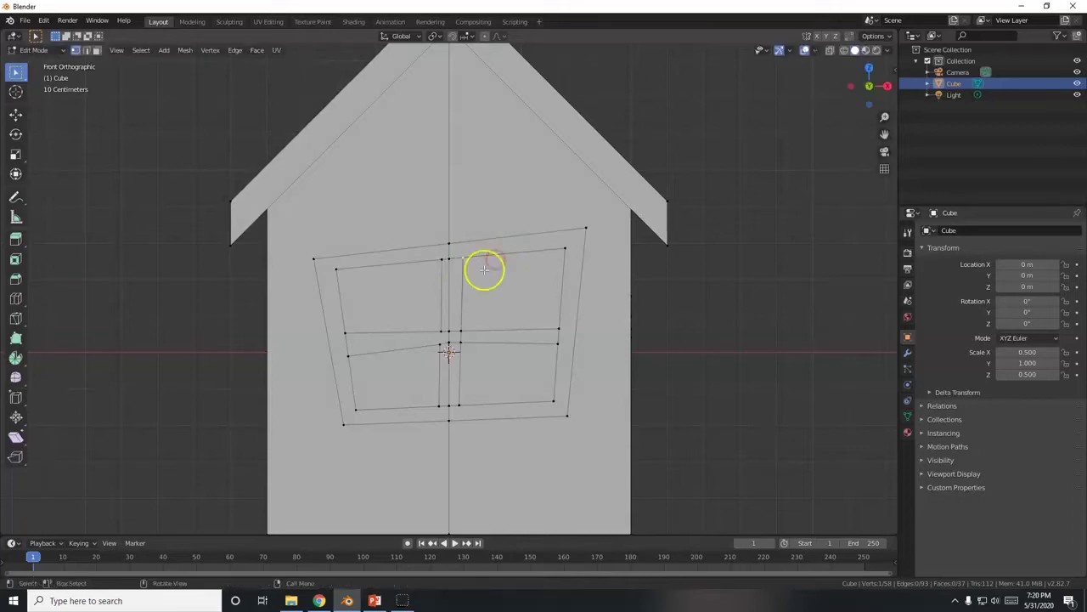
Step: Vertex-slide the upper end of the window's right-hand vertical cut along the inner top edge toward the centre line, by about 0.62
key("shift")
left_click(461, 257, "shift")
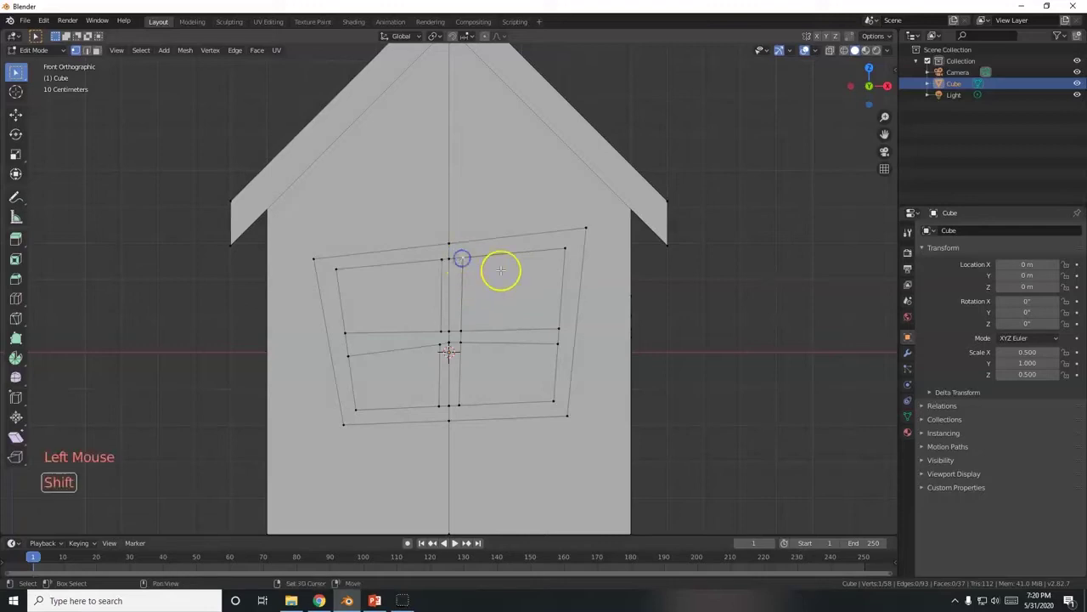
key("shift+v")
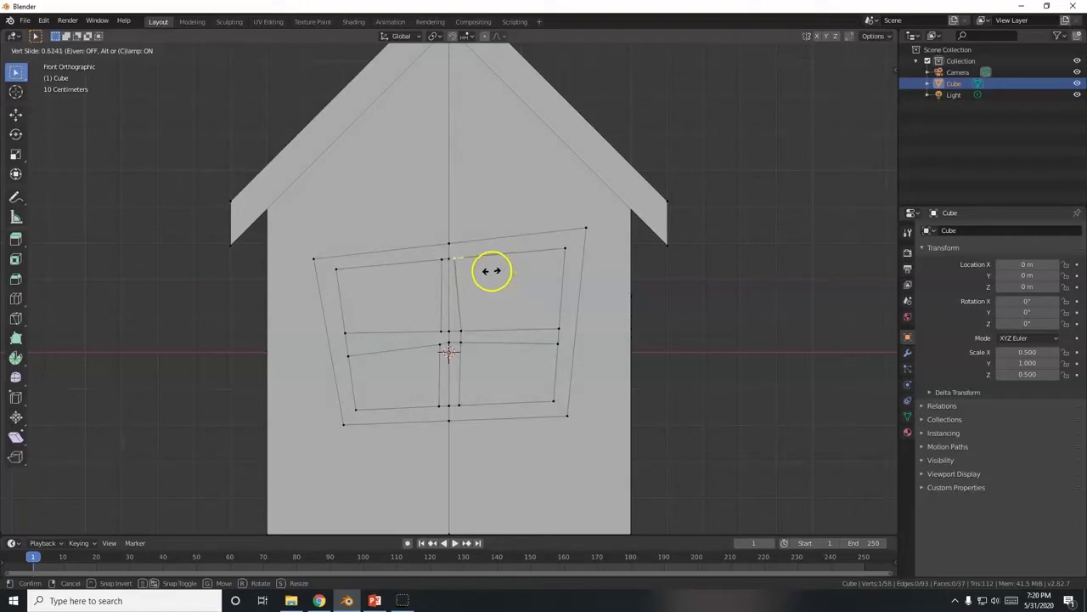
left_click(492, 270)
left_click(507, 318)
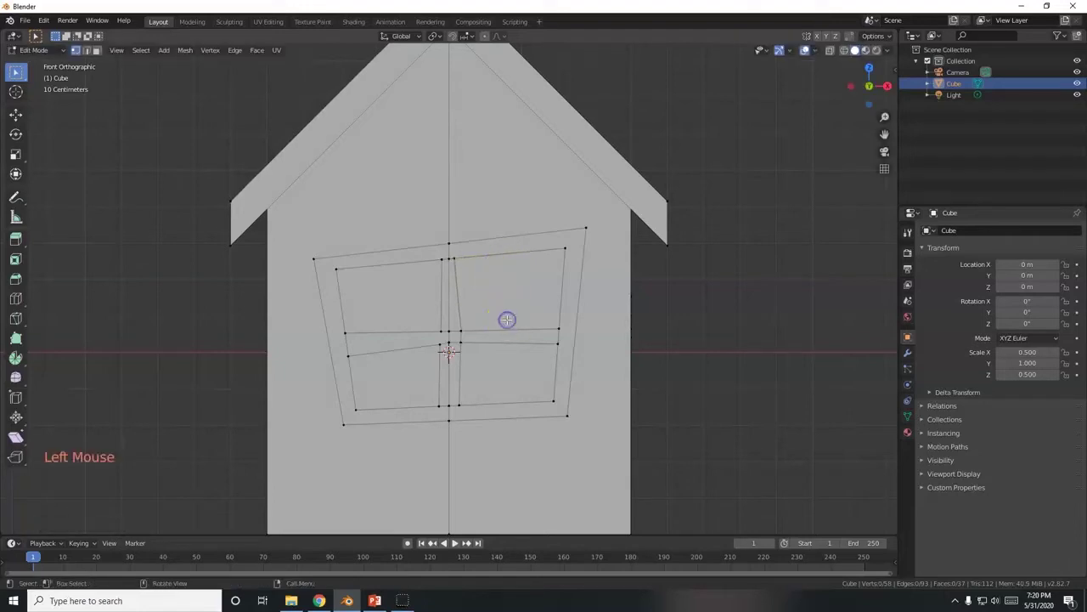
scroll(510, 331, "down", 1)
left_click(460, 323)
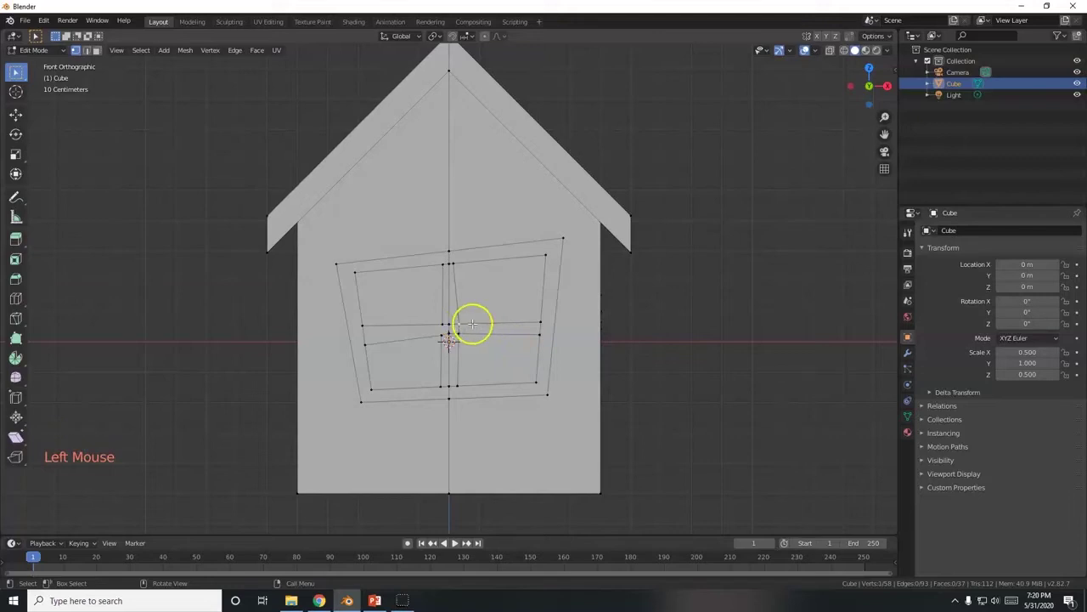
key("shift+v")
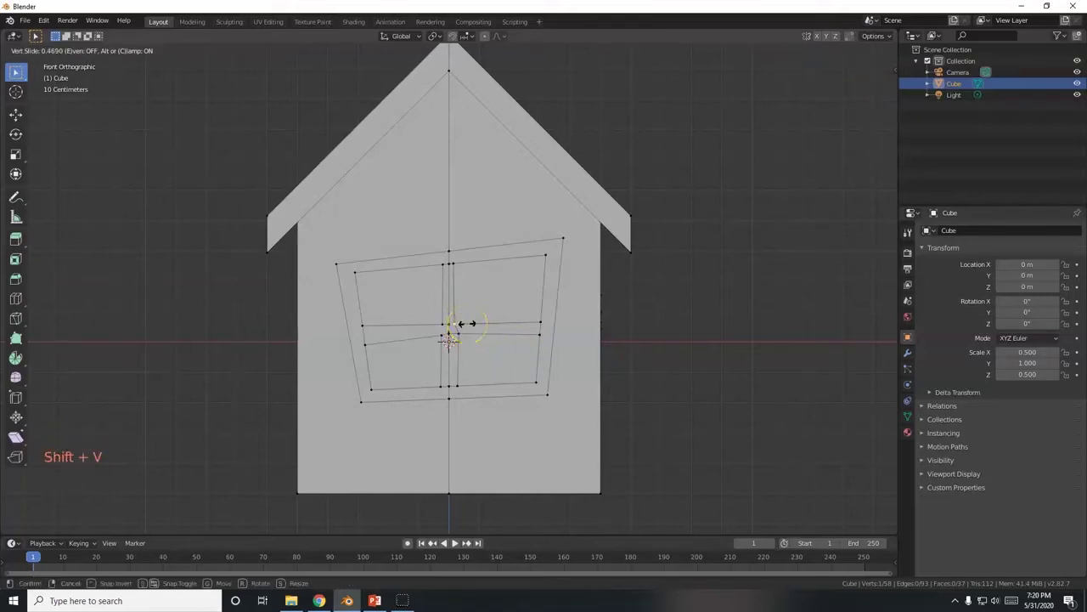
left_click(461, 323)
Step: Vertex-slide the upper end of the window's right-hand vertical cut outward along the inner top edge by about 0.07, making the line vertical
scroll(483, 339, "up", 2)
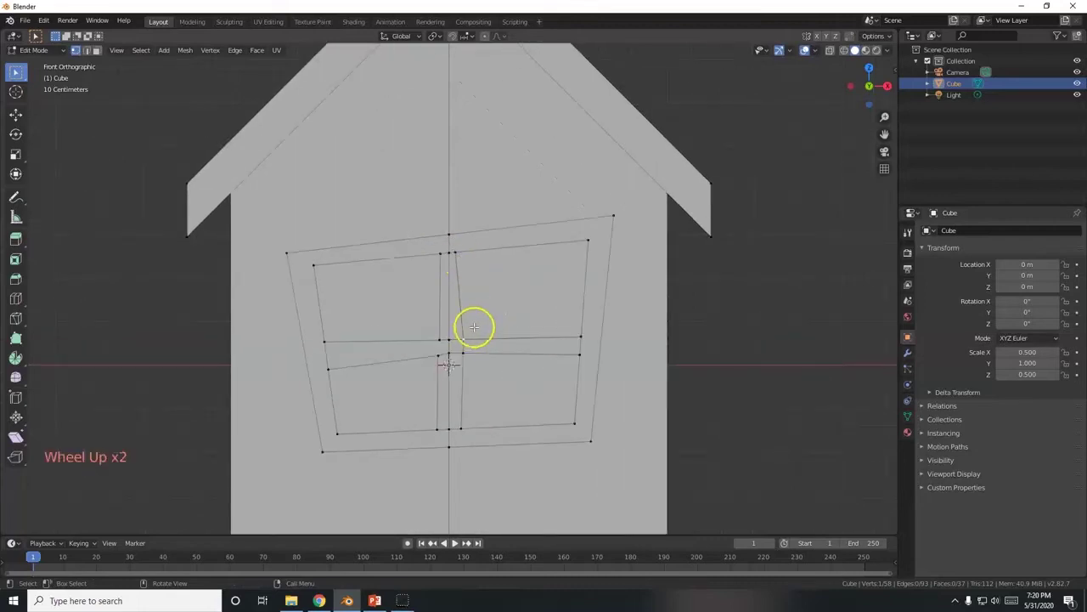
left_click(457, 252)
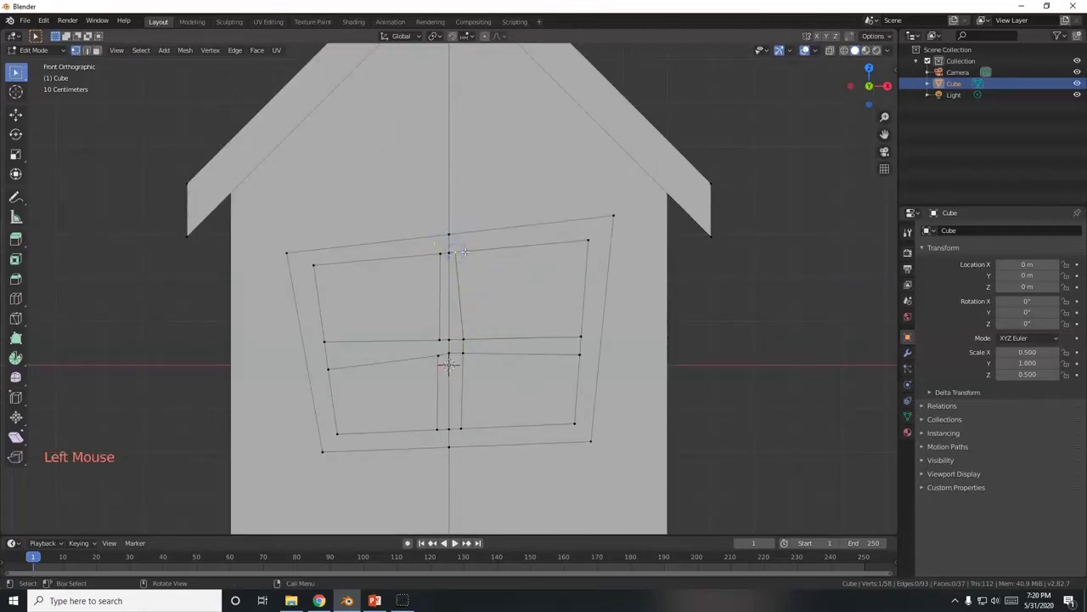
key("shift+v")
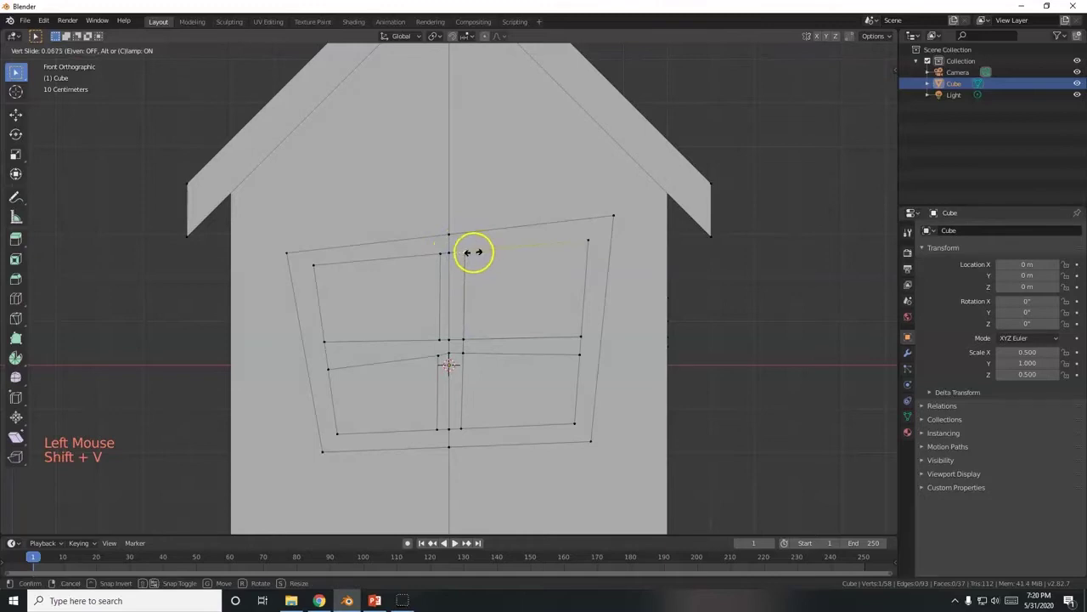
left_click(473, 252)
Step: In right orthographic view, knife-cut a closed four-sided window outline in the wall to the right of the door
scroll(573, 383, "down", 1)
middle_click_drag(587, 381, 569, 382)
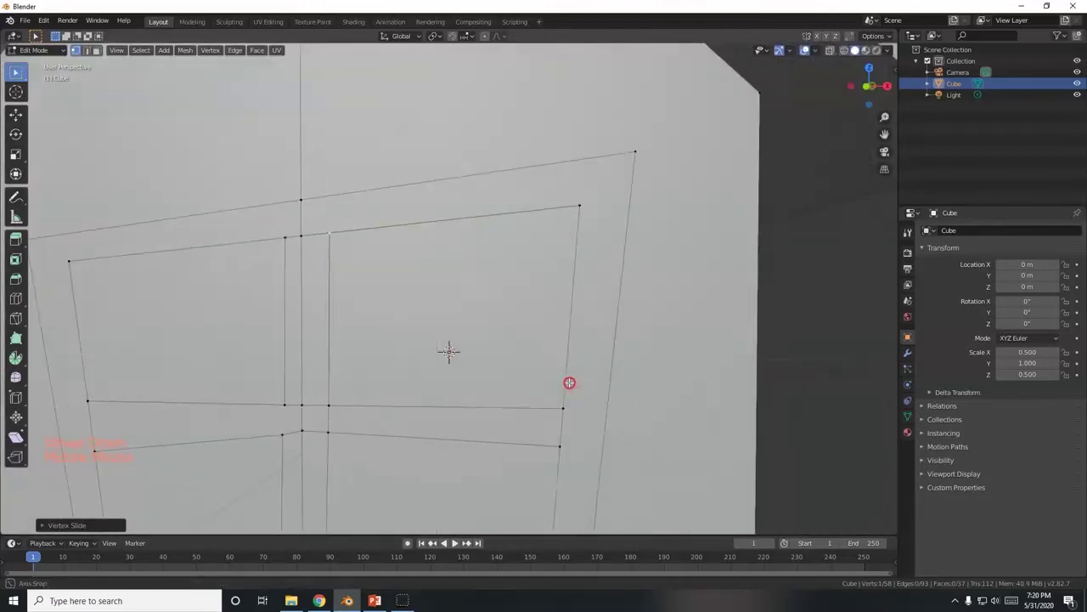
scroll(569, 382, "down", 6)
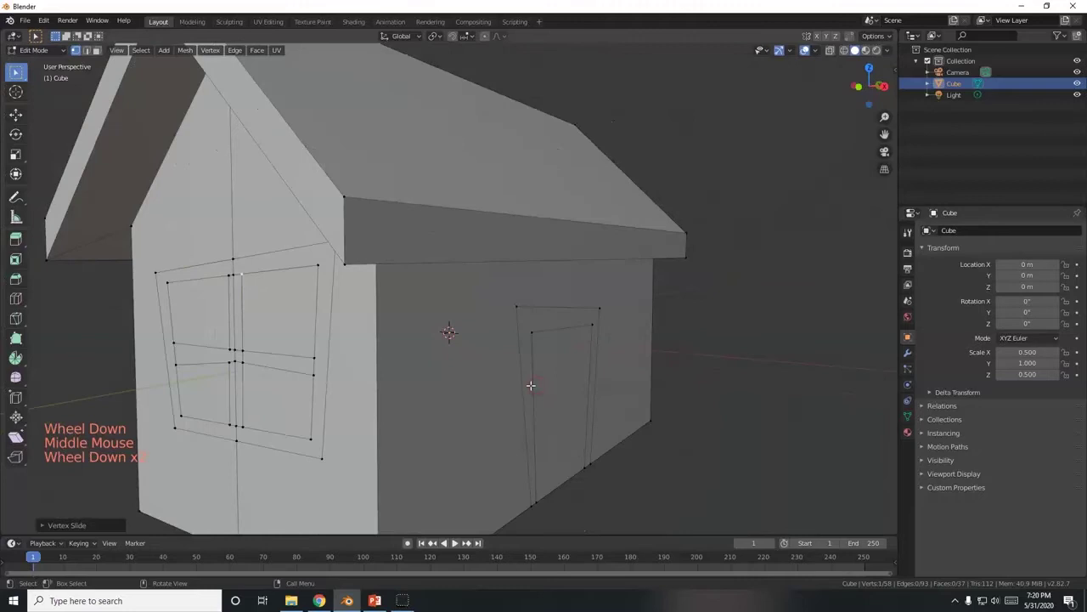
key("KP_3")
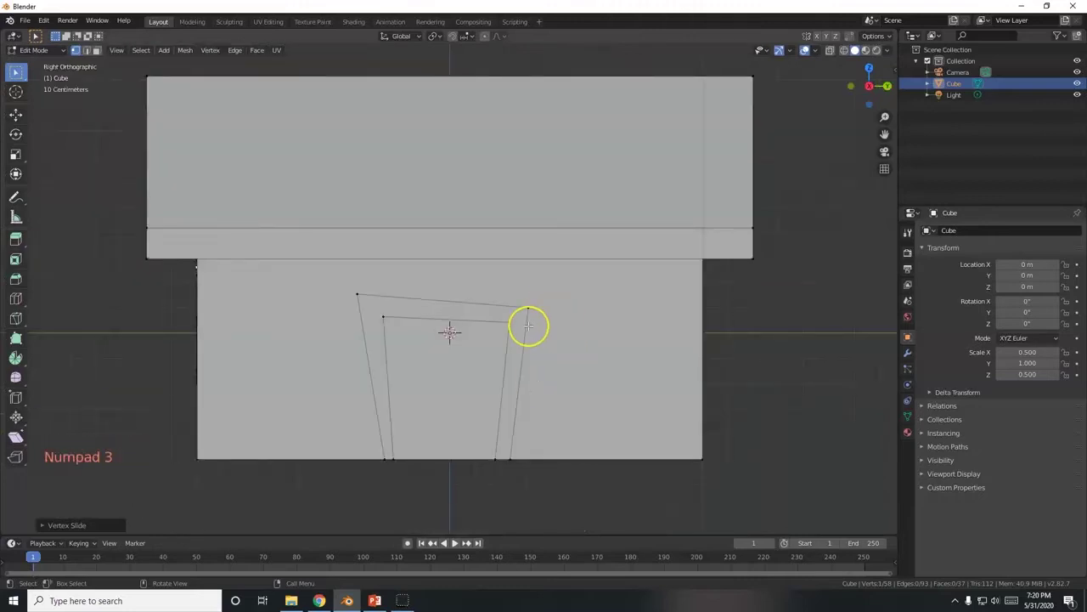
key("k")
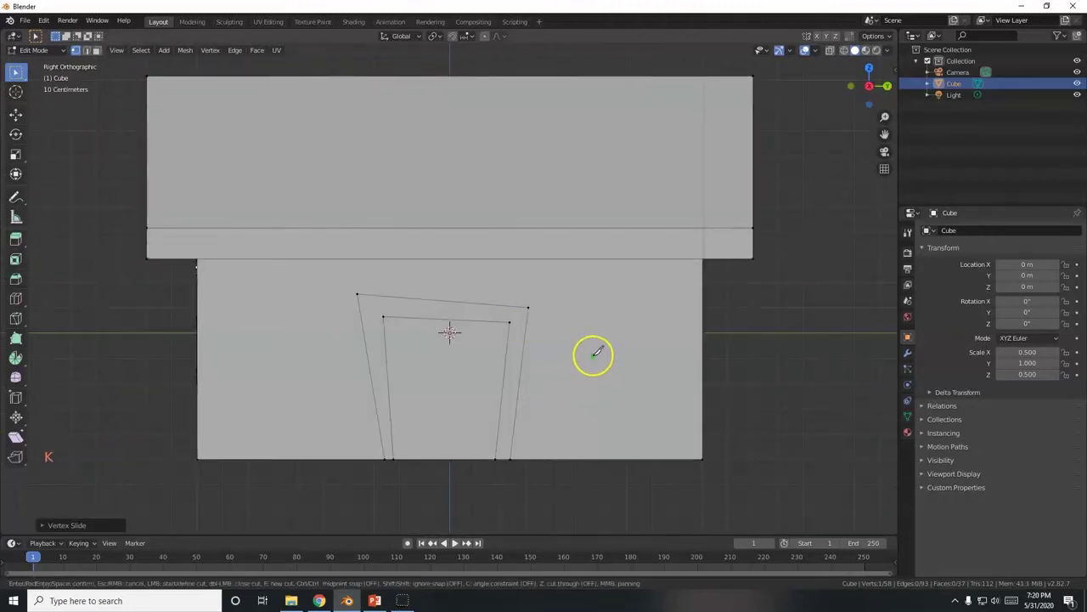
left_click(560, 282)
left_click_drag(552, 409, 684, 286)
left_click(683, 283)
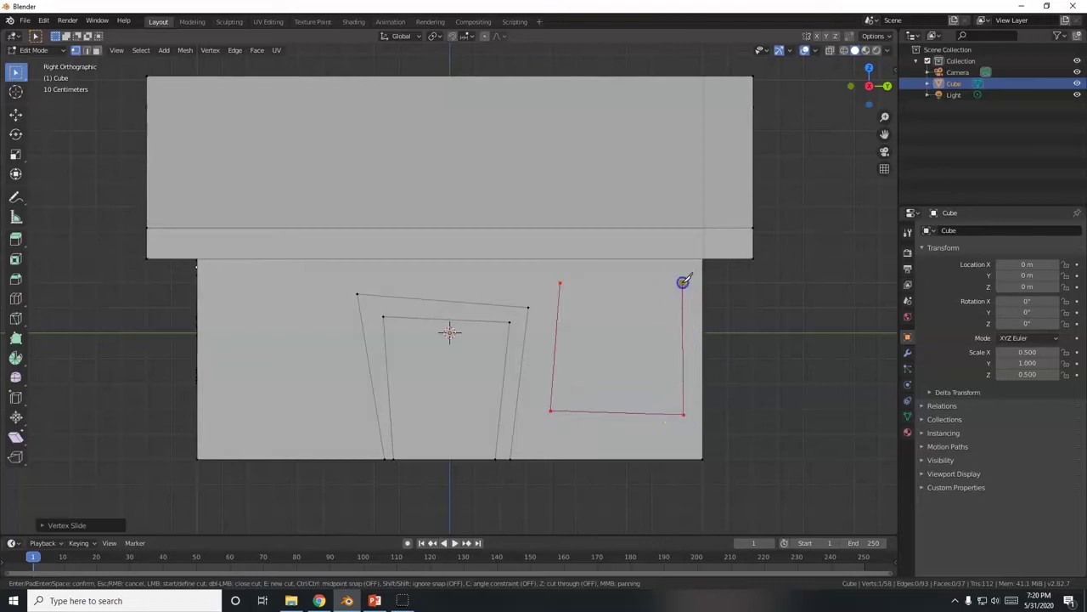
left_click(560, 282)
key("Return")
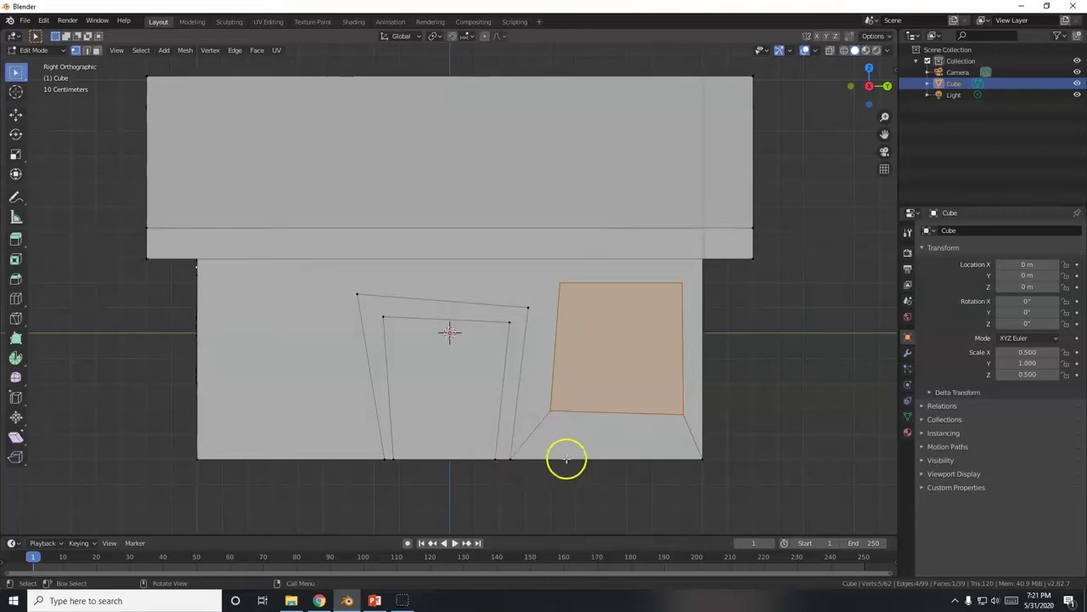
scroll(262, 413, "down", 2)
middle_click_drag(262, 413, 410, 414)
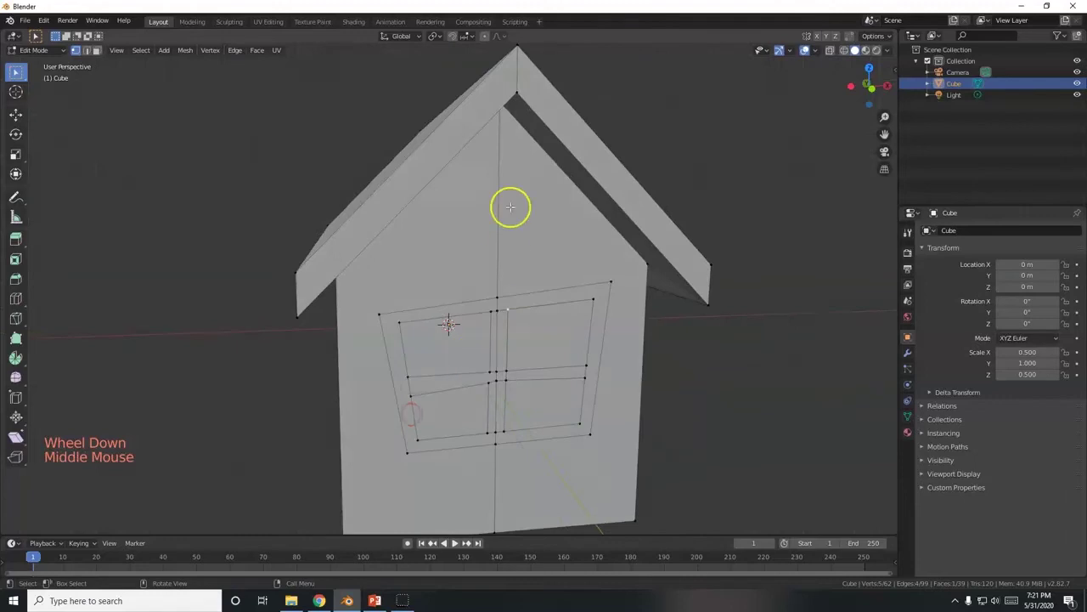
scroll(498, 252, "down", 2)
middle_click_drag(678, 395, 524, 385)
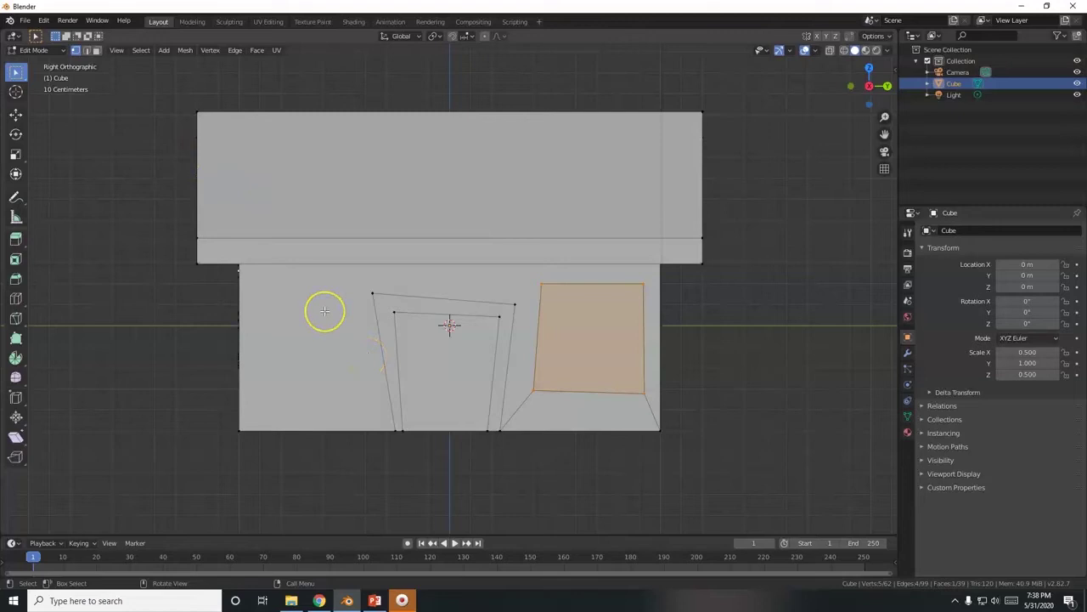
Step: Knife-cut a smaller closed four-sided outline inside the window right of the door, leaving a thin frame around it
scroll(497, 353, "up", 1)
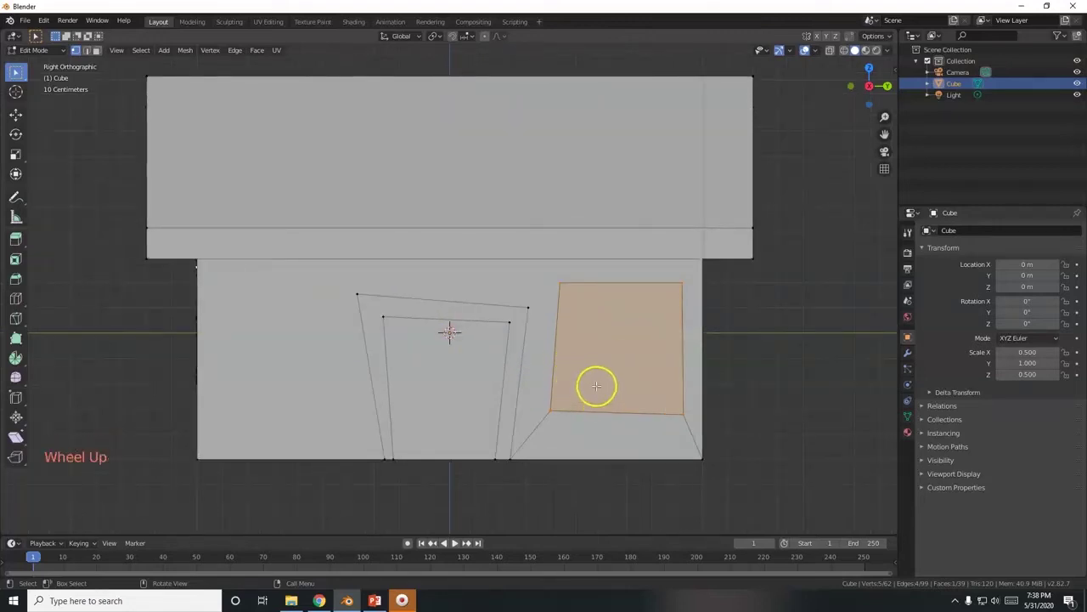
key("k")
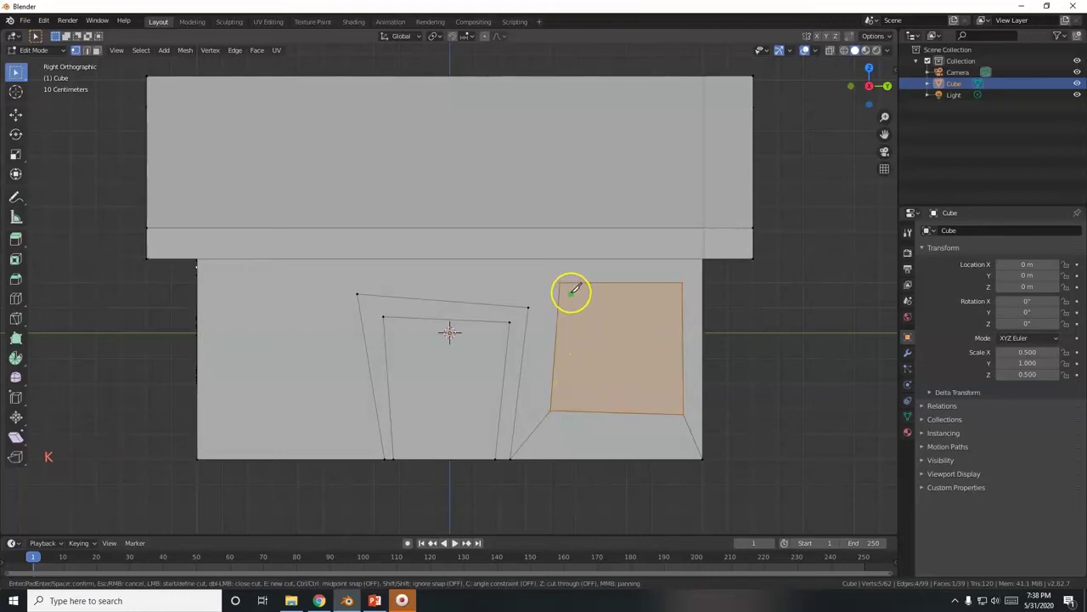
left_click_drag(572, 291, 558, 400)
left_click(673, 398)
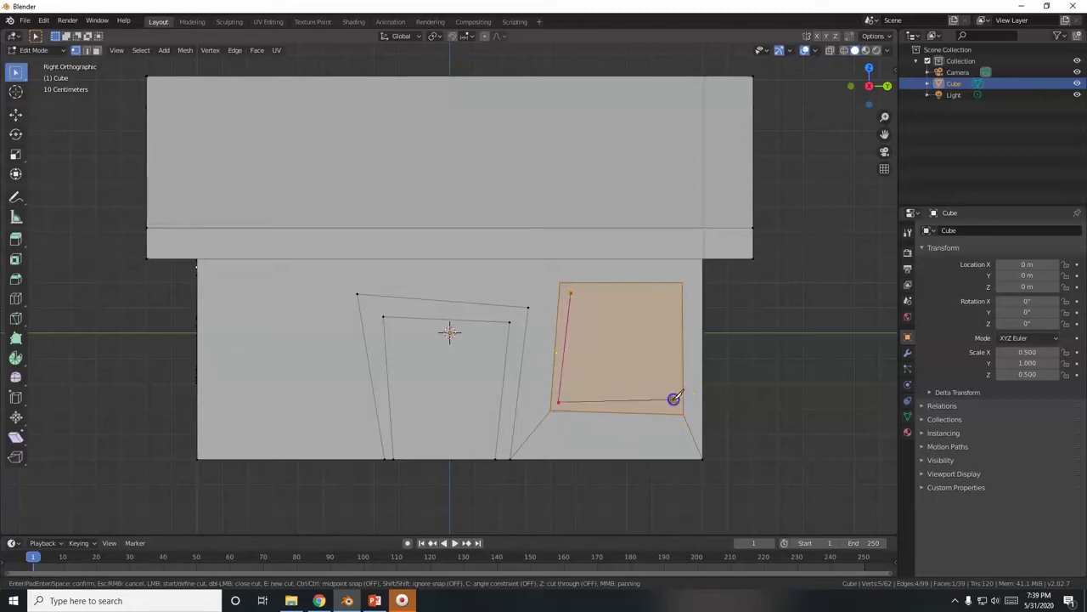
left_click(670, 294)
left_click(571, 292)
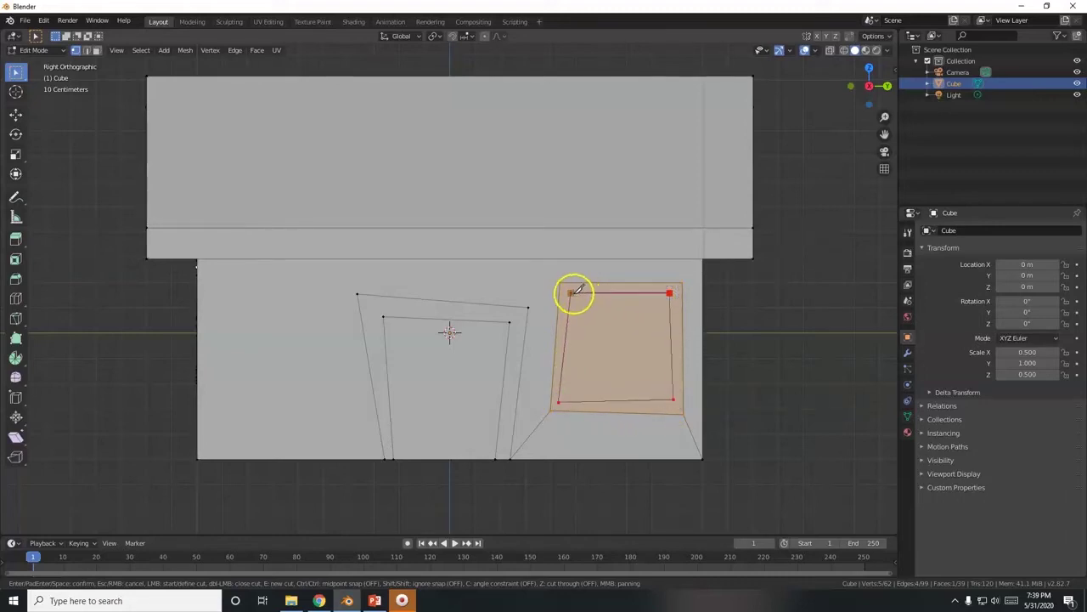
key("Return")
Step: Knife-cut two vertical lines near the middle of the window right of the door, from inner top edge to inner bottom edge
key("k")
left_click(610, 294)
left_click(618, 399)
key("Return")
key("k")
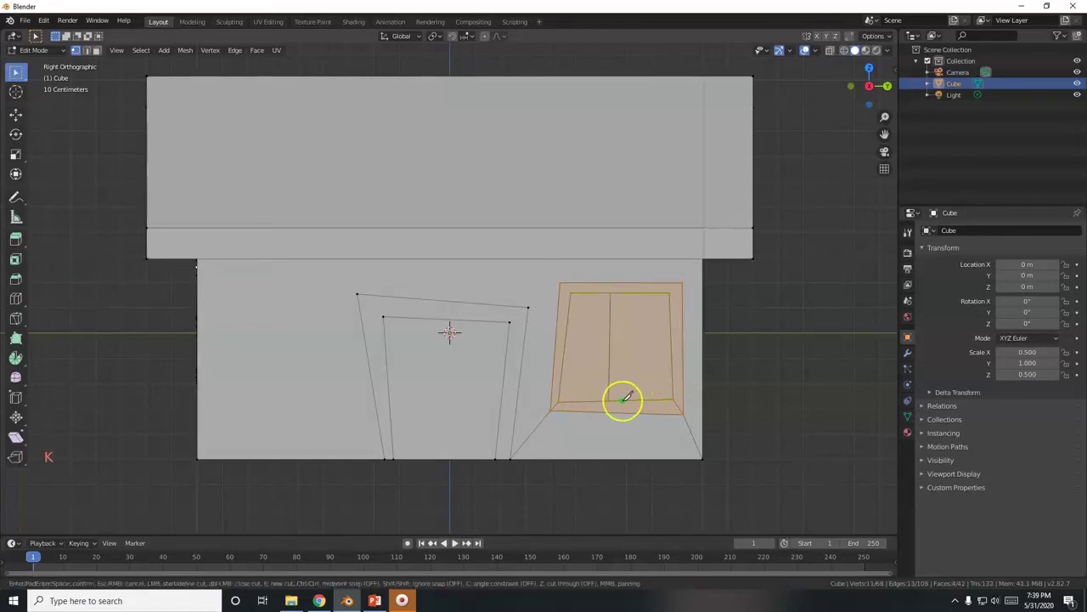
left_click(619, 398)
left_click(628, 291)
key("Return")
Step: Knife-cut two horizontal lines across the middle of the window right of the door, between its inner side edges, as a crossbar
key("k")
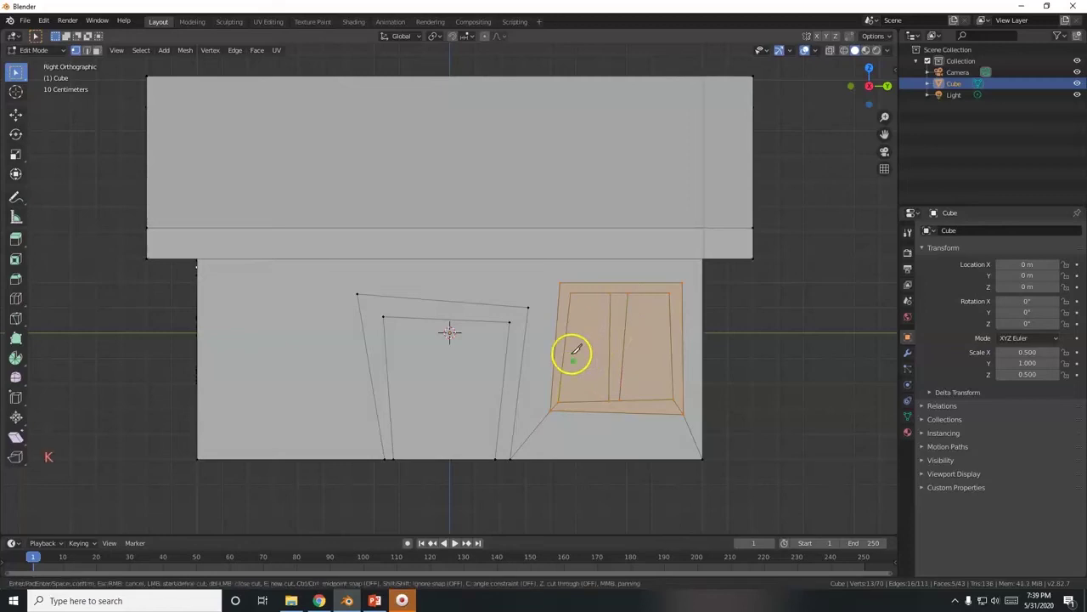
left_click(563, 359)
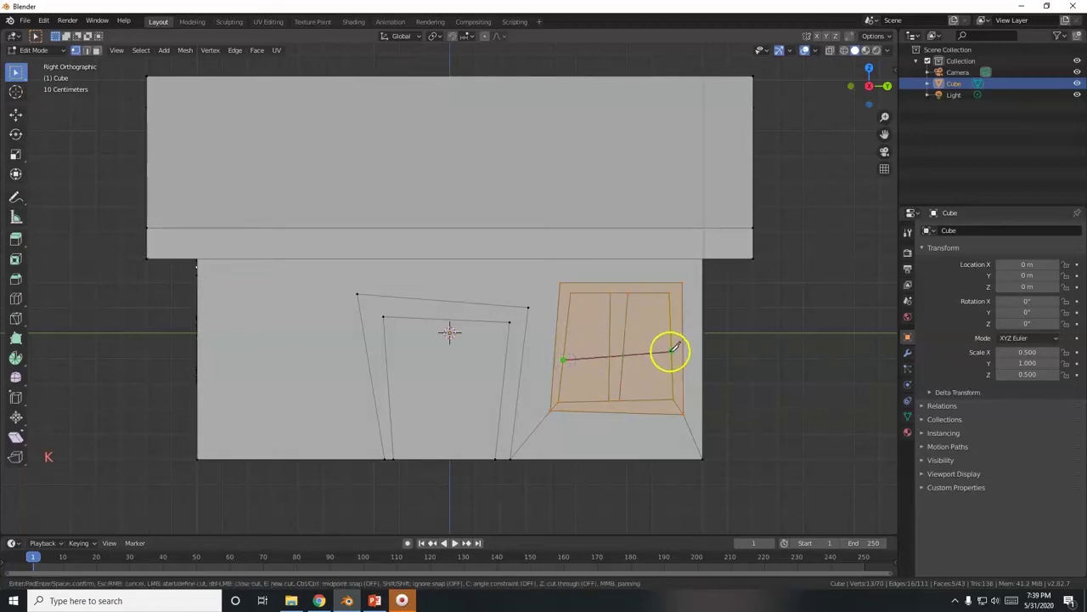
left_click(671, 350)
key("Return")
key("k")
left_click(671, 344)
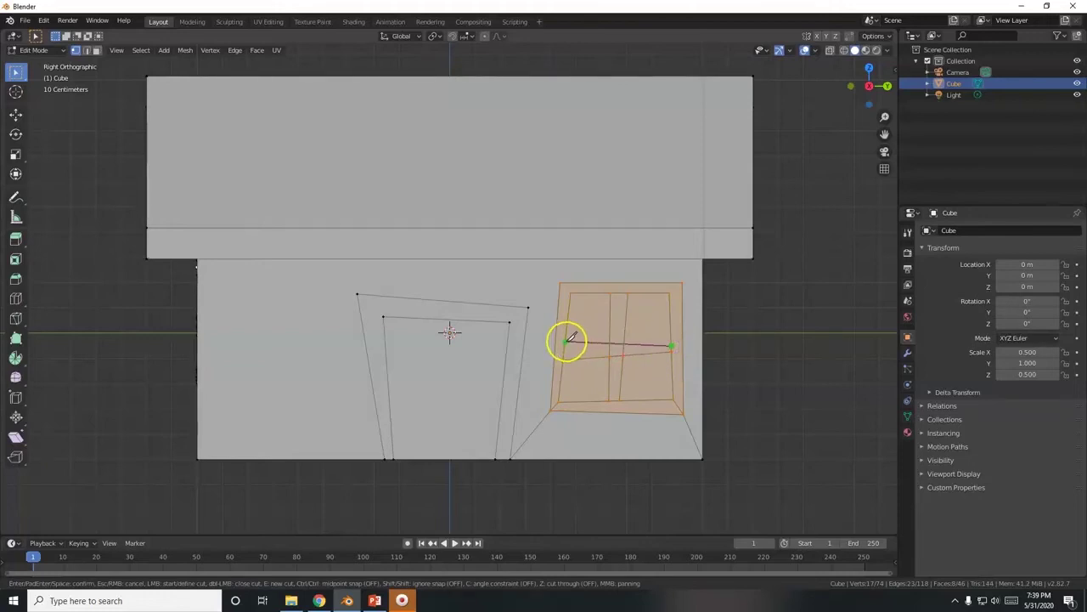
left_click(567, 340)
key("Return")
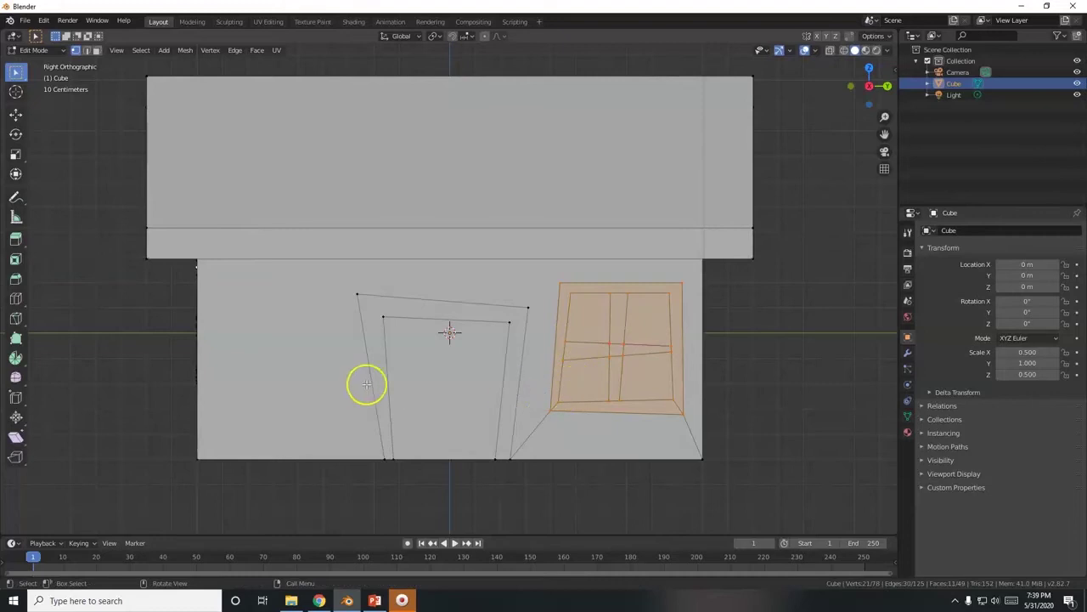
Step: Knife-cut a closed four-sided window outline in the wall to the left of the door
key("k")
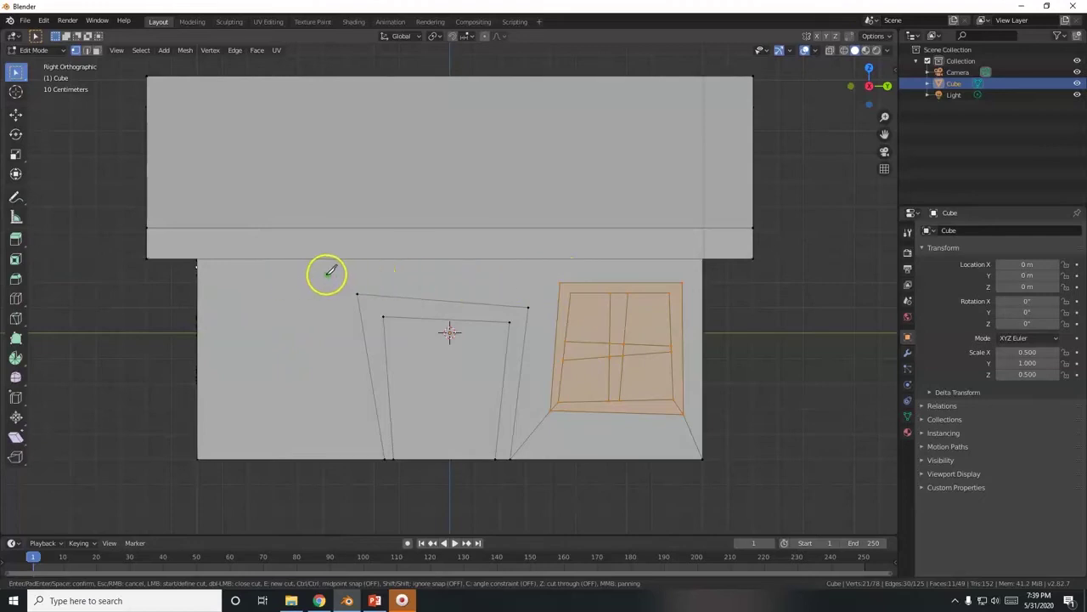
left_click_drag(327, 280, 214, 418)
left_click_drag(214, 418, 216, 279)
left_click_drag(313, 283, 326, 283)
key("Return")
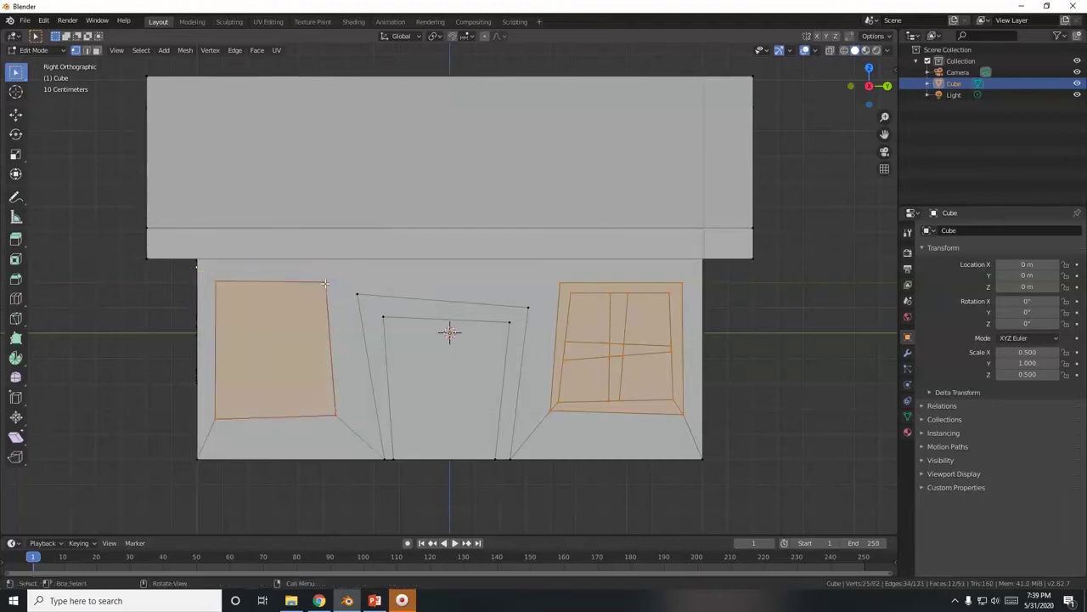
Step: Knife-cut a smaller closed four-sided outline inside the window left of the door, leaving a thin frame around it
key("k")
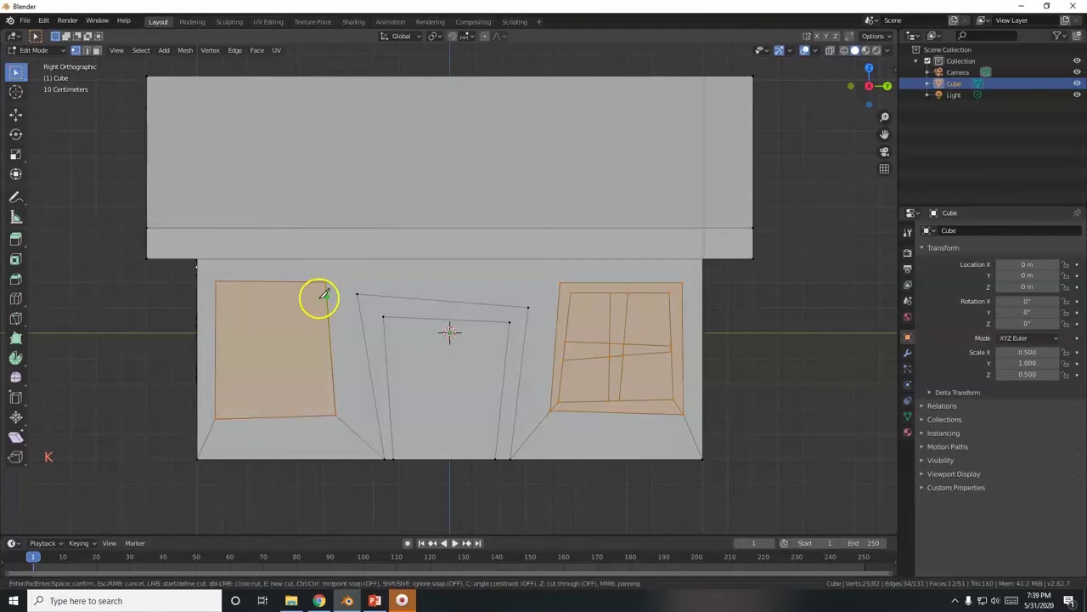
left_click(316, 294)
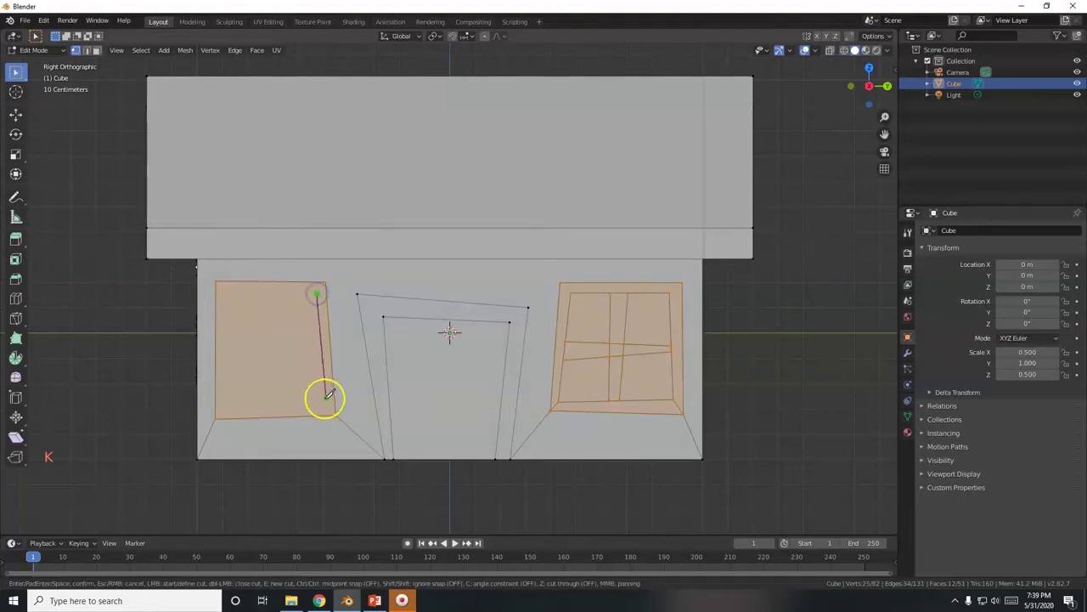
left_click(324, 409)
left_click(227, 409)
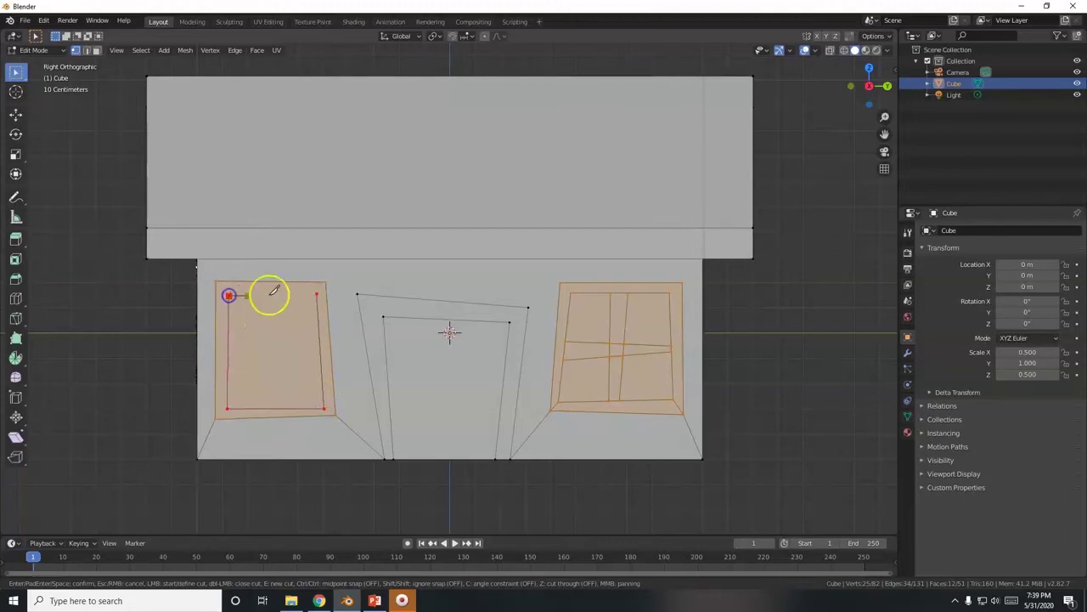
left_click(316, 294)
key("Return")
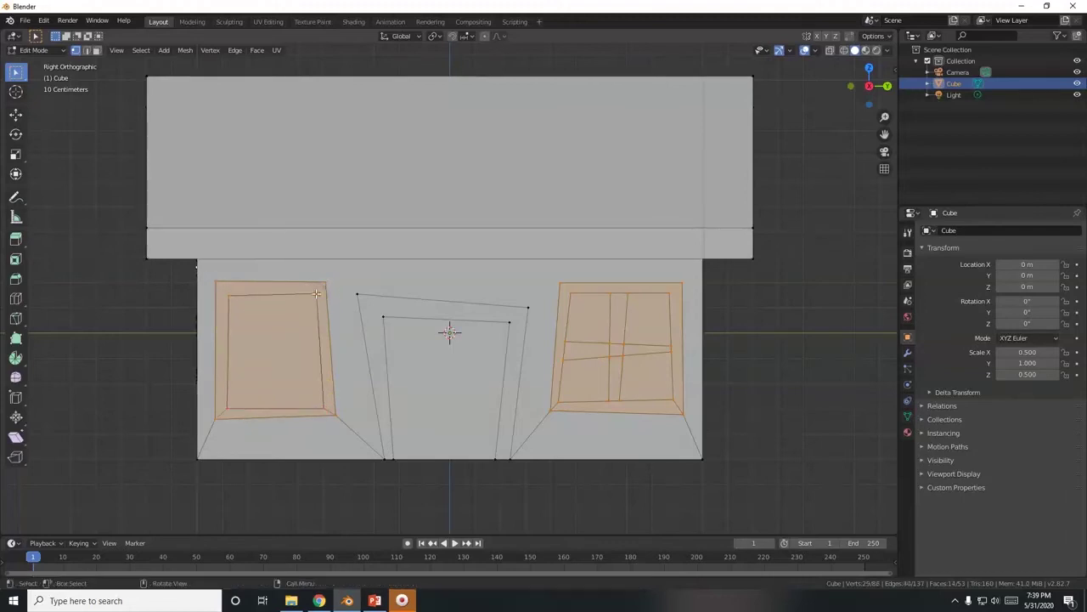
Step: Knife-cut two vertical lines near the middle of the window left of the door, from inner top edge to inner bottom edge
key("k")
left_click(267, 294)
left_click(268, 405)
key("Return")
key("k")
left_click_drag(278, 297, 276, 408)
key("Return")
Step: Knife-cut two horizontal lines across the middle of the window left of the door, between its inner side edges, as a crossbar
key("k")
left_click_drag(320, 356, 228, 361)
key("Return")
key("k")
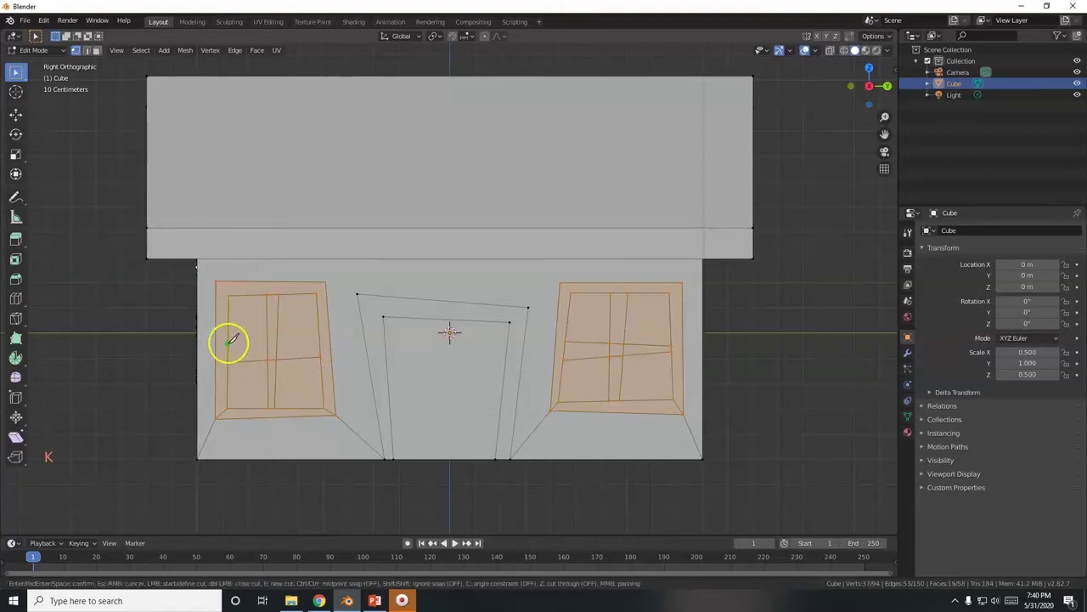
left_click_drag(289, 344, 319, 348)
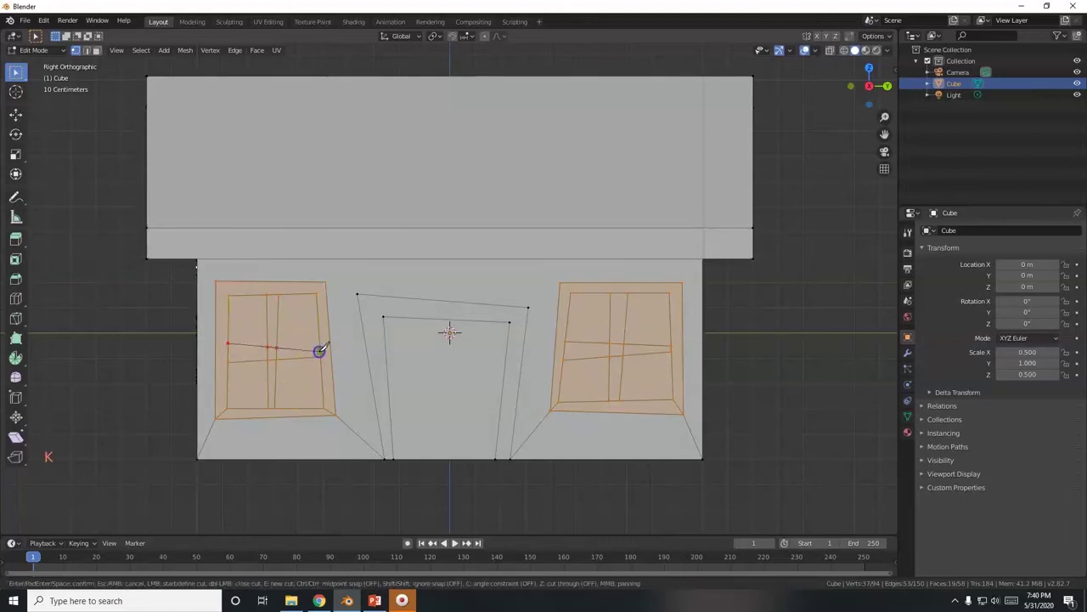
key("Return")
Step: Examine the door and window cuts on the house from several angles, including the camera view
scroll(344, 378, "down", 1)
middle_click_drag(335, 371, 380, 362)
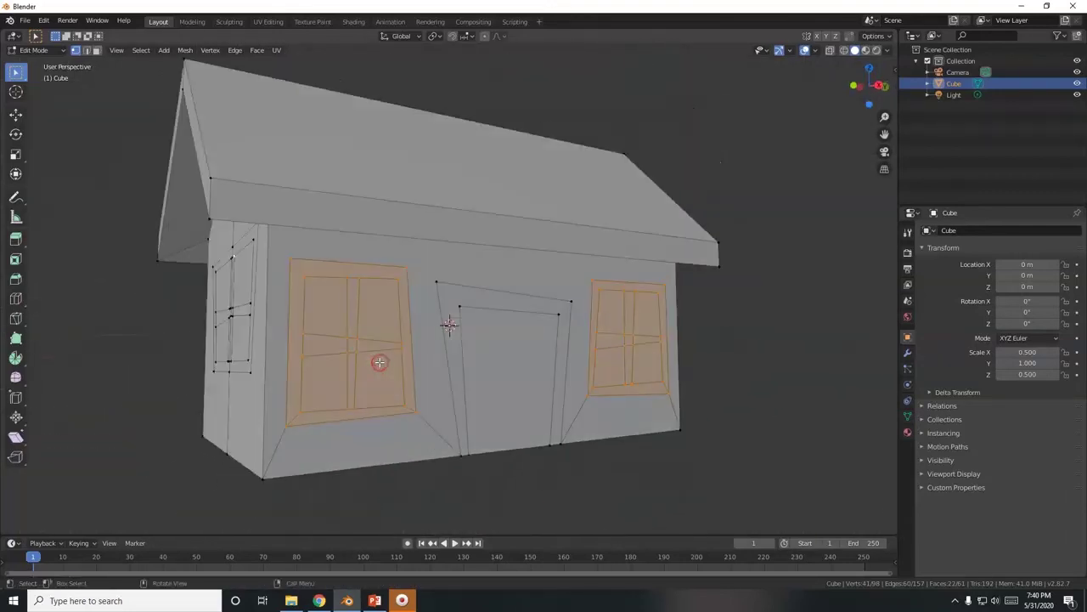
key("KP_0")
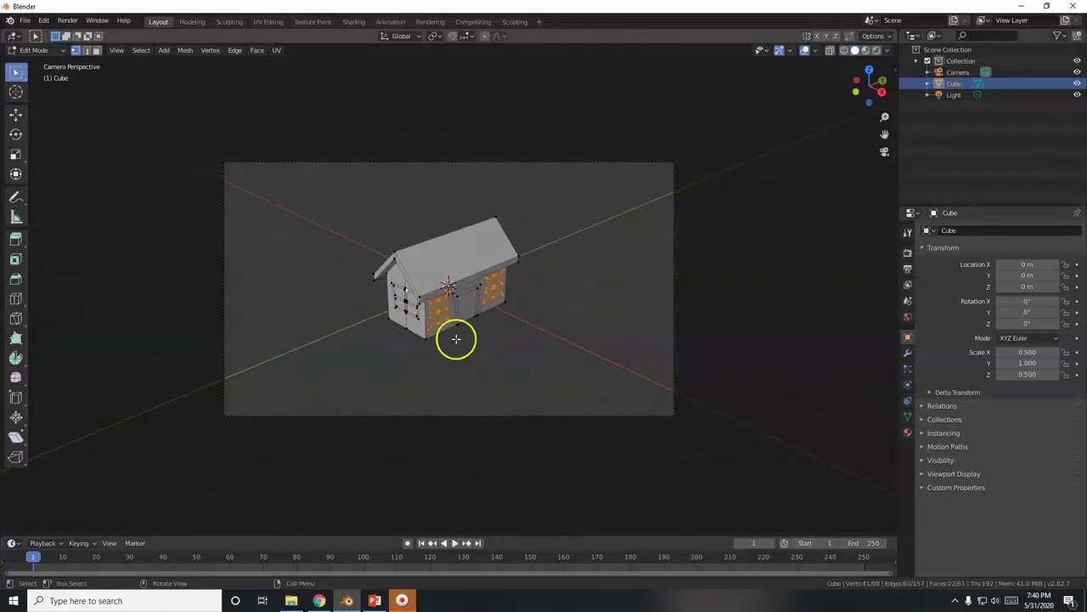
scroll(461, 376, "up", 2)
middle_click_drag(417, 388, 479, 337)
scroll(514, 387, "up", 3)
scroll(526, 348, "up", 4)
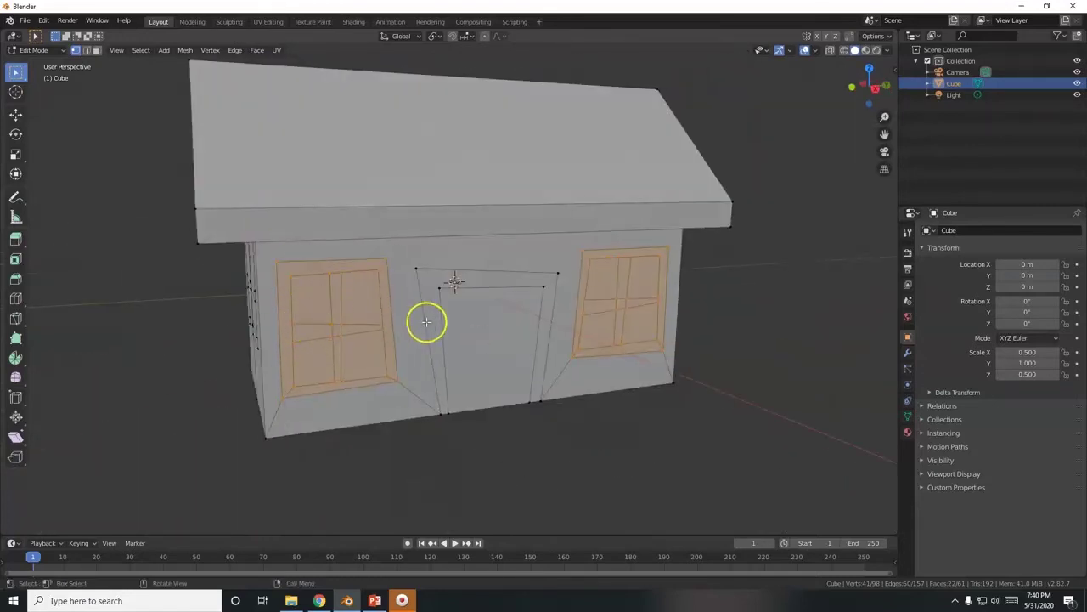
scroll(643, 359, "down", 1)
middle_click_drag(384, 399, 410, 419)
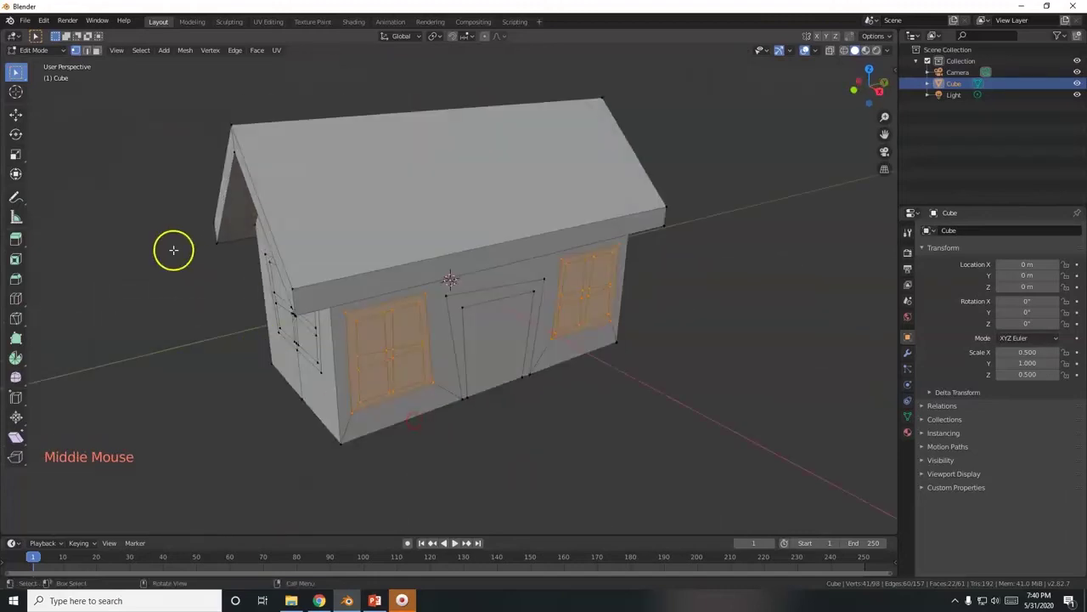
Step: Switch to face selection and try selecting the roof's front edge face and the door panel
left_click(97, 53)
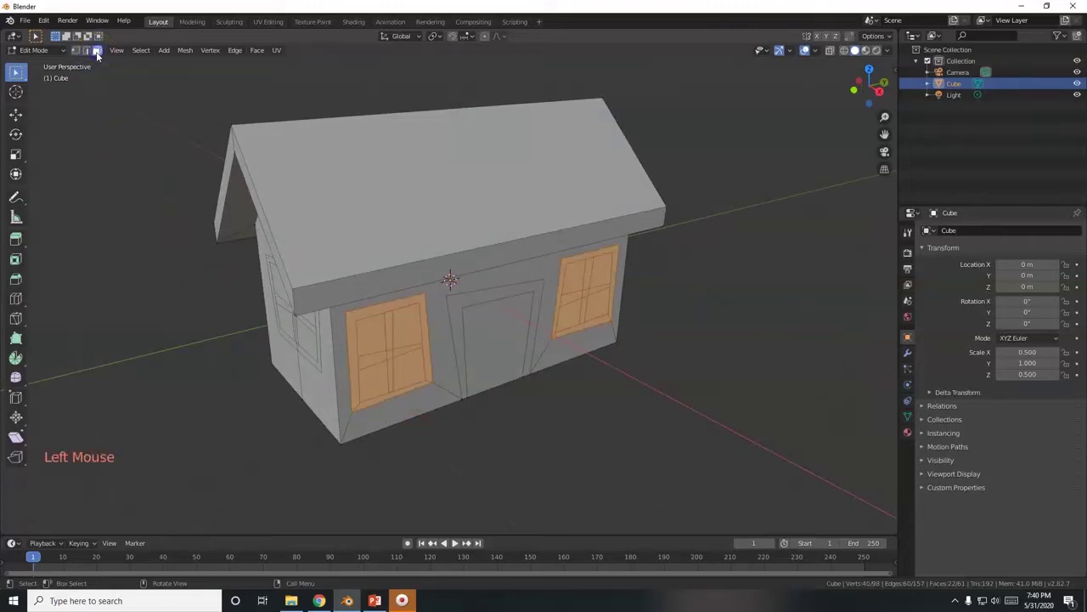
double_click(342, 282)
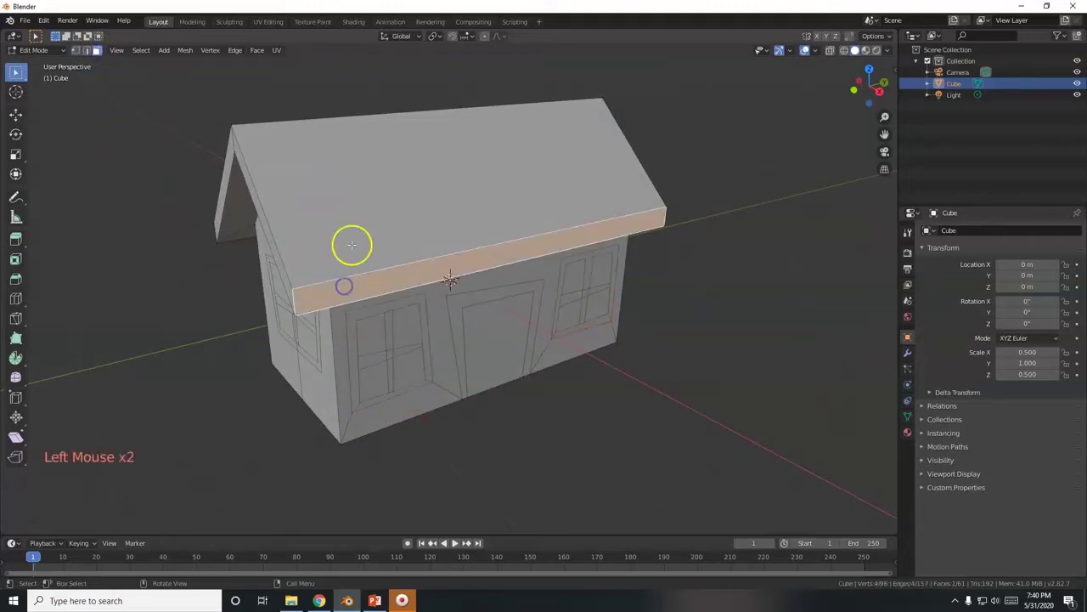
left_click(366, 277)
left_click(478, 320)
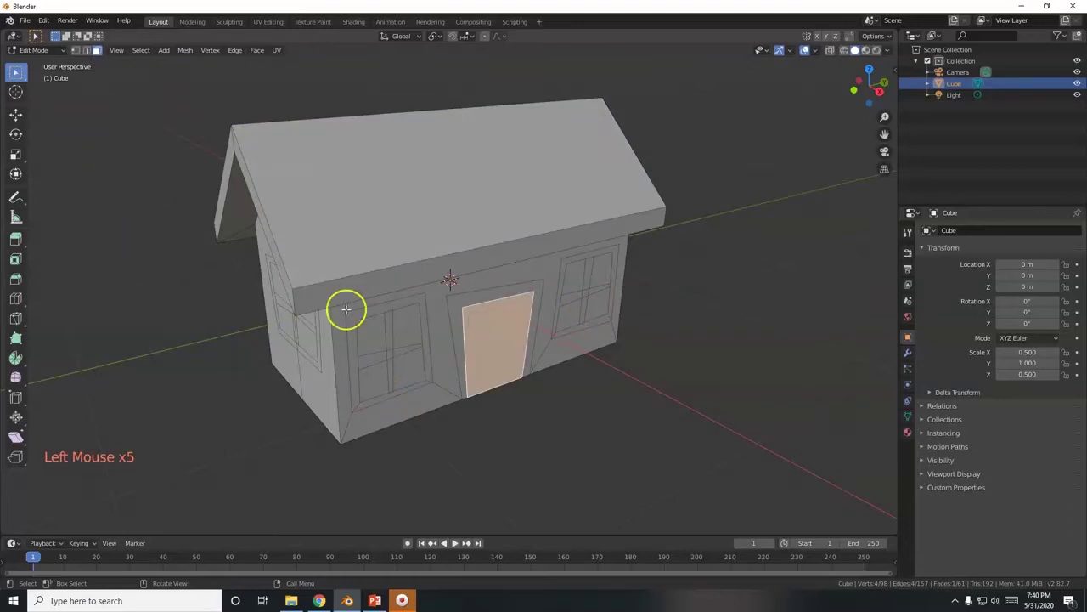
Step: Try vertex selection on the door frame's corners and edge selection on the door's edges
left_click(76, 50)
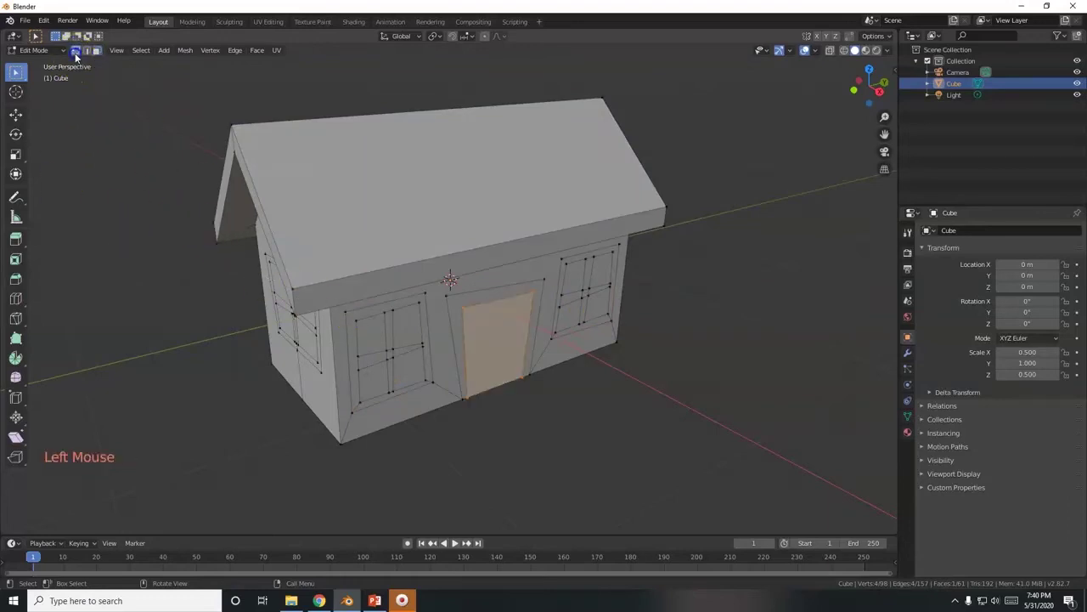
left_click(445, 298)
left_click(463, 393)
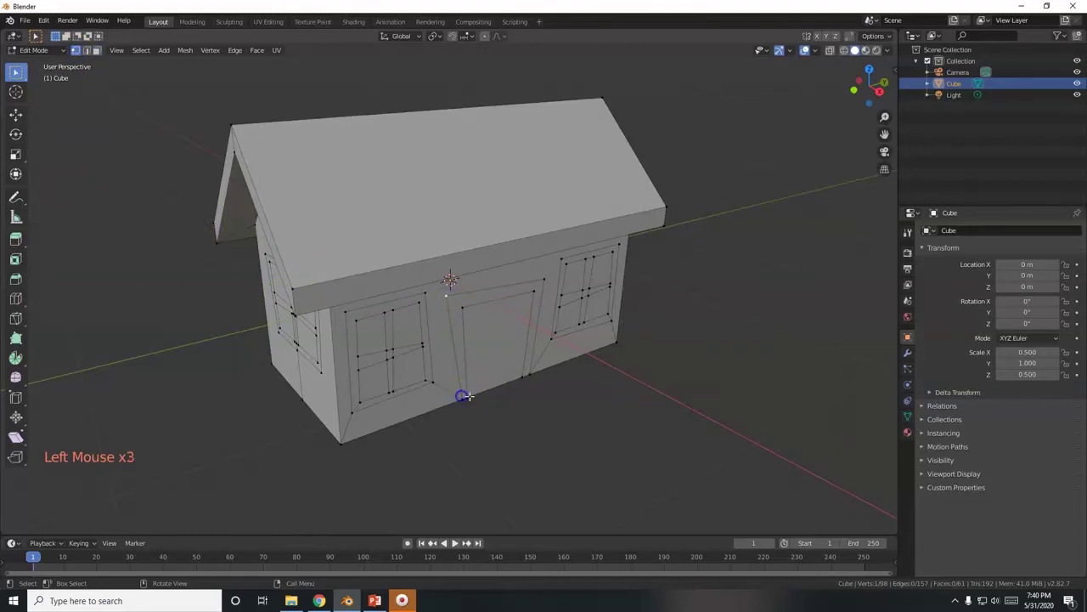
left_click(86, 51)
left_click(479, 293)
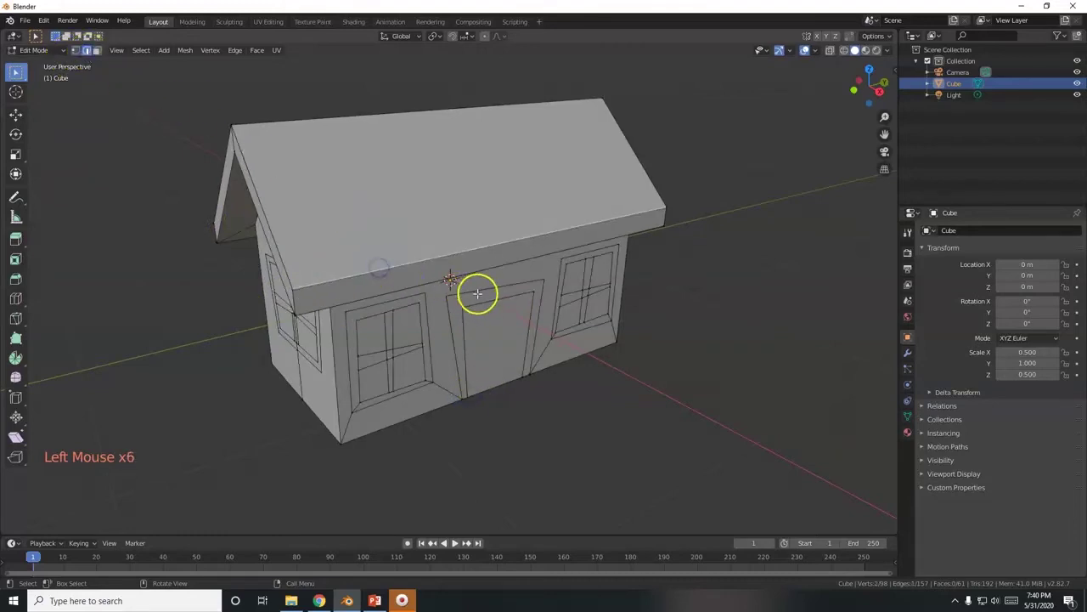
left_click(480, 303)
Step: Switch to face selection and select the half of the gable-wall window's outer frame nearest the door wall
left_click(98, 51)
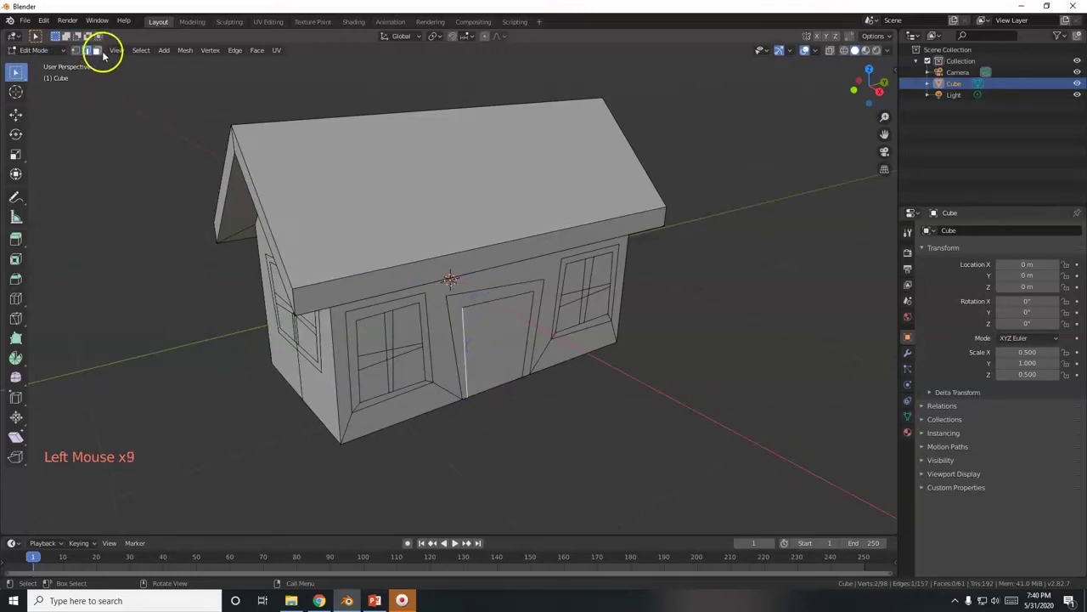
left_click(427, 217)
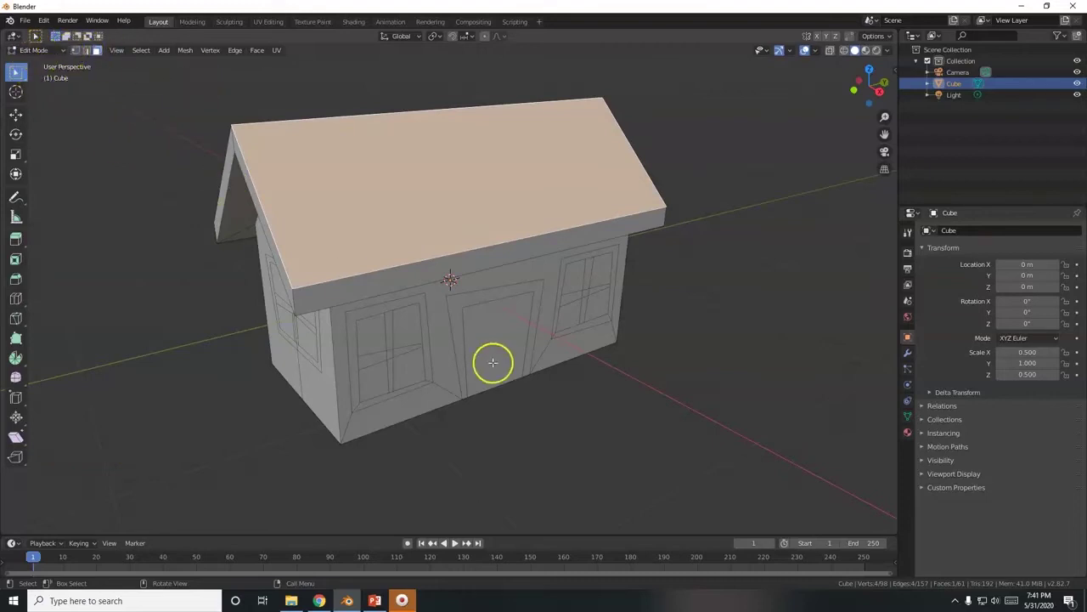
middle_click_drag(444, 383, 496, 383)
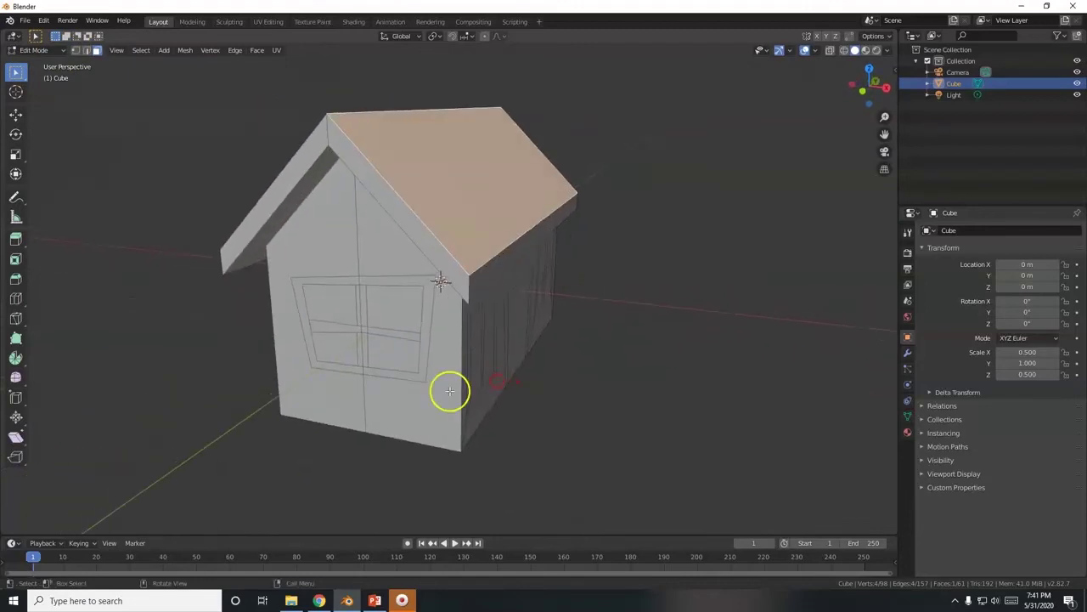
left_click(414, 284)
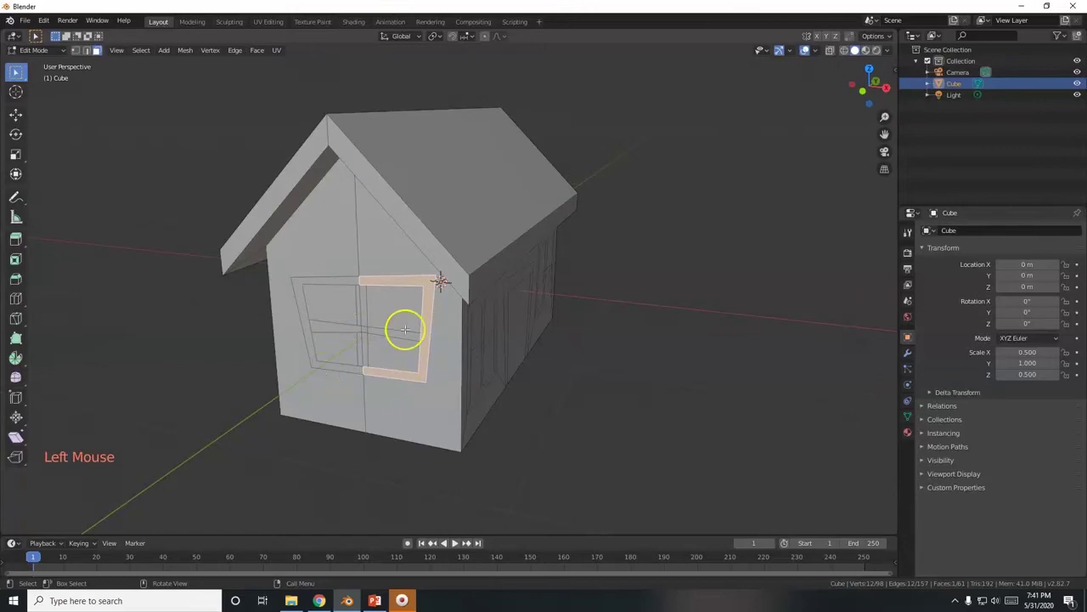
middle_click_drag(536, 340, 497, 339)
middle_click_drag(516, 350, 558, 366)
key("Tab")
key("Tab")
middle_click_drag(364, 338, 376, 364)
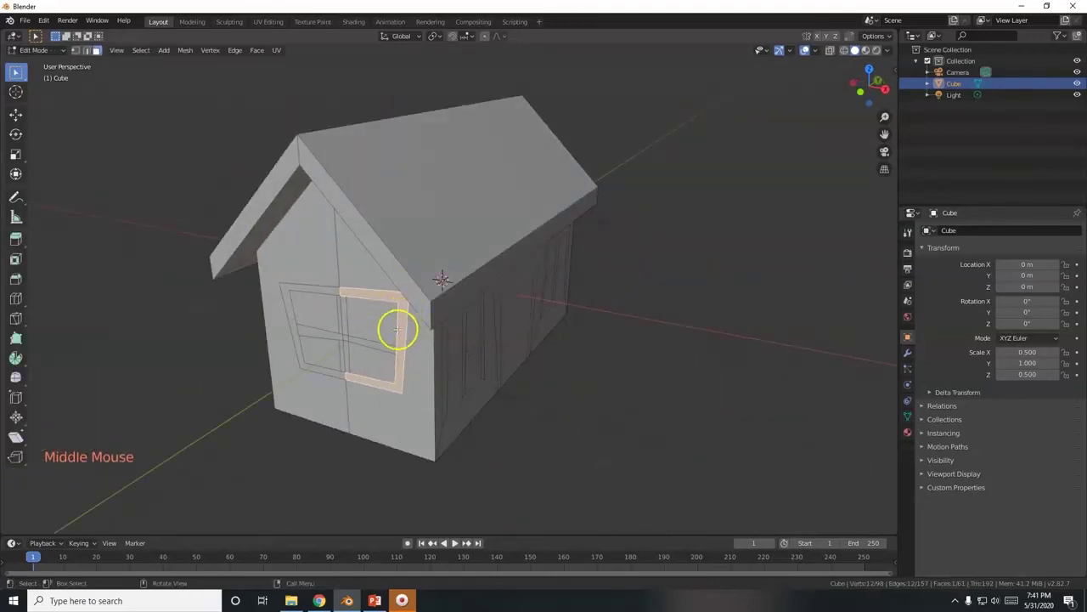
scroll(395, 357, "up", 2)
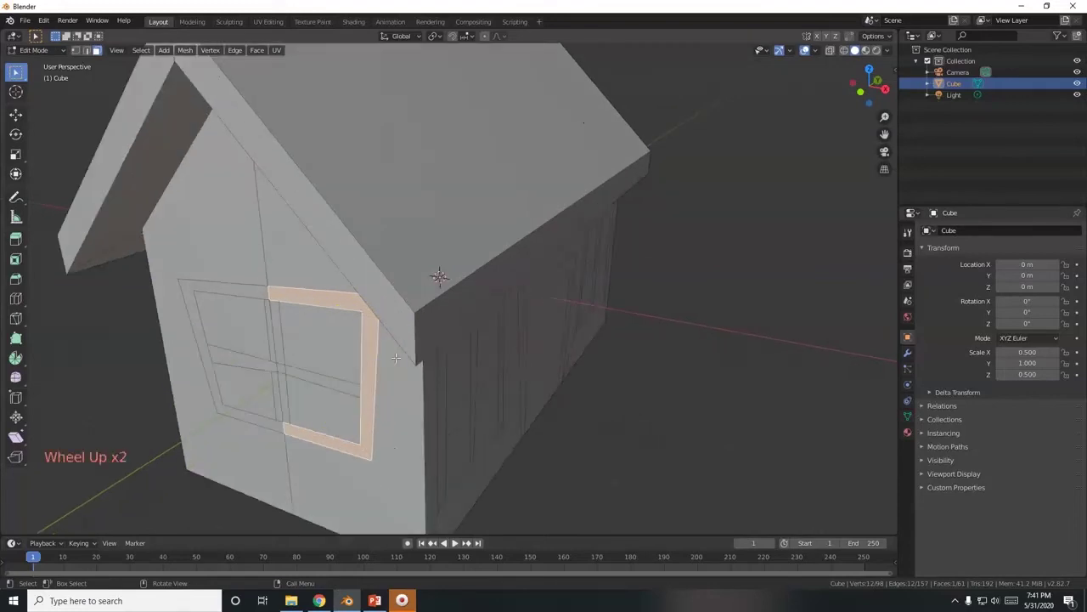
middle_click_drag(395, 356, 398, 357)
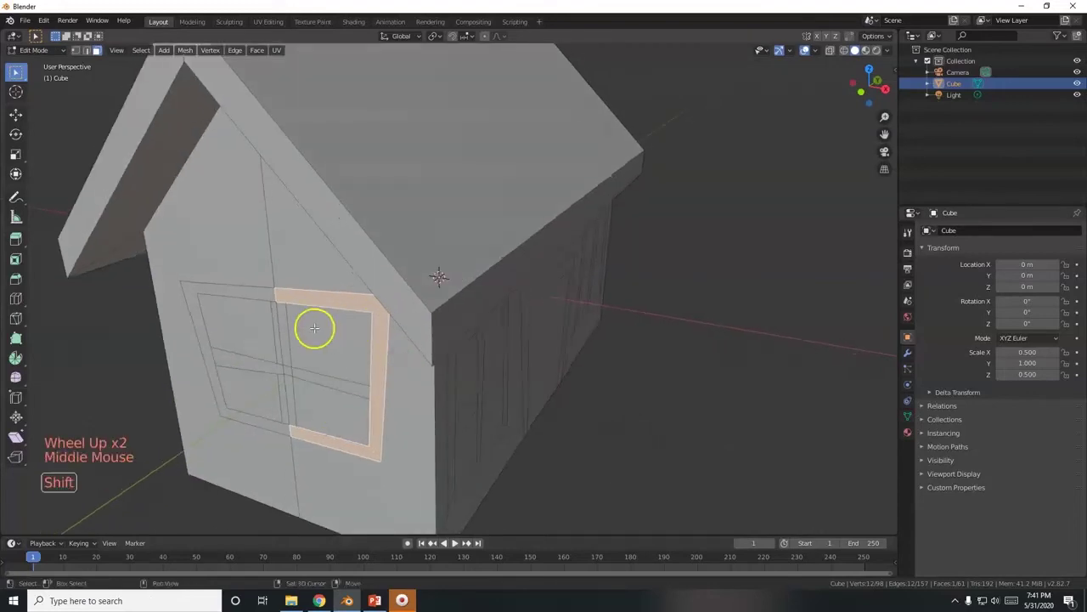
Step: Add the other half of the gable-wall window's frame and all its horizontal and vertical bar faces to the selection
left_click(254, 294, "shift")
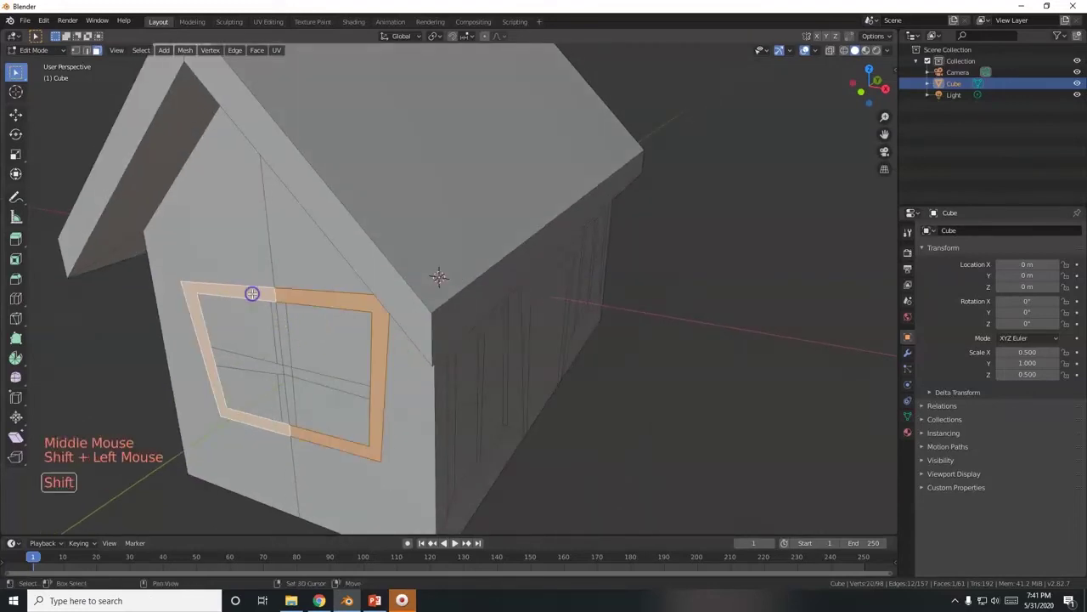
left_click(251, 365, "shift")
left_click(319, 375, "shift")
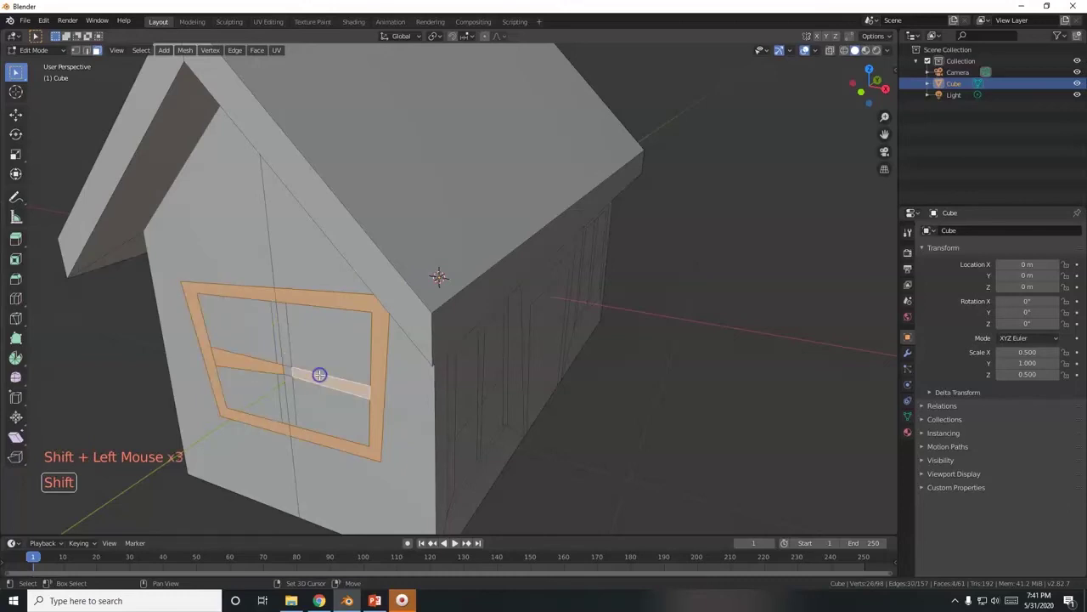
left_click(279, 359, "shift")
left_click(283, 352, "shift")
left_click(283, 369, "shift")
left_click(289, 381, "shift")
left_click(282, 389, "shift")
scroll(282, 390, "down", 1)
scroll(311, 383, "down", 1)
middle_click_drag(311, 383, 337, 382)
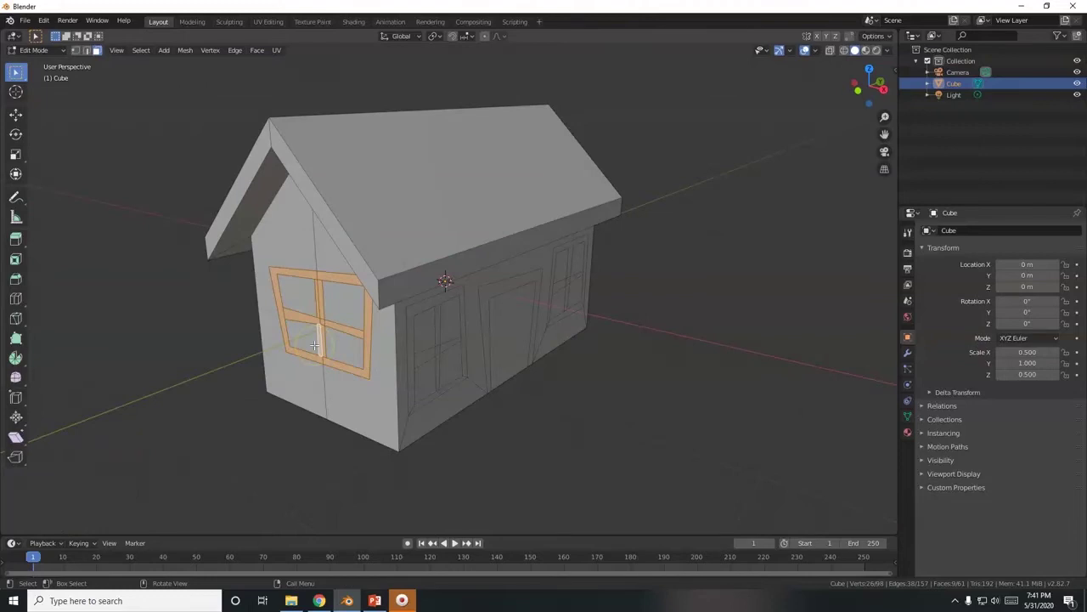
Step: Try a 0.05 m extrusion of the selected gable-wall window frame and bars, and undo it
key("e")
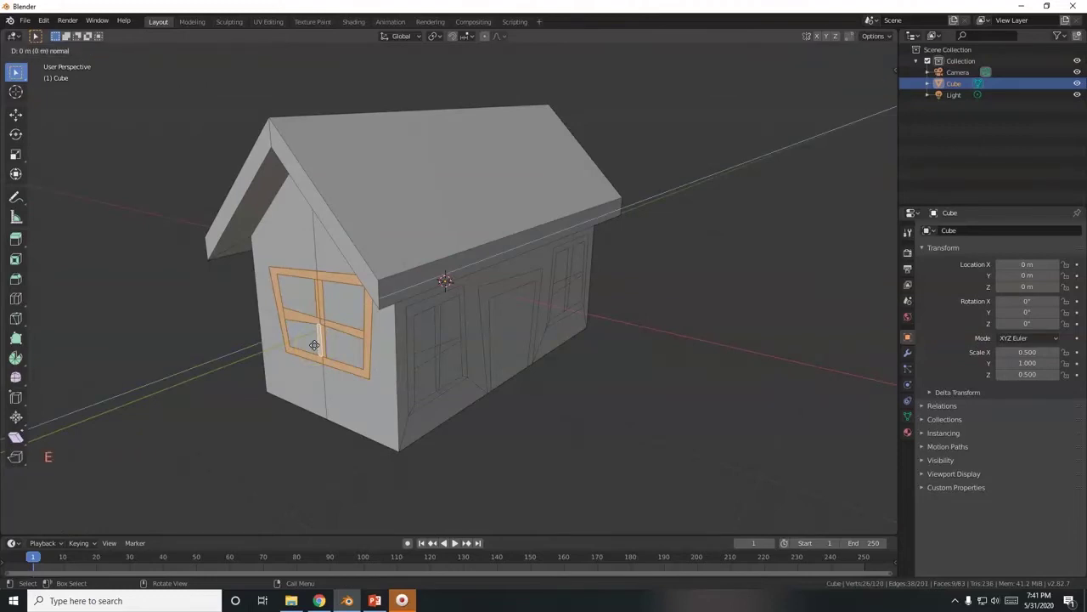
type(".05")
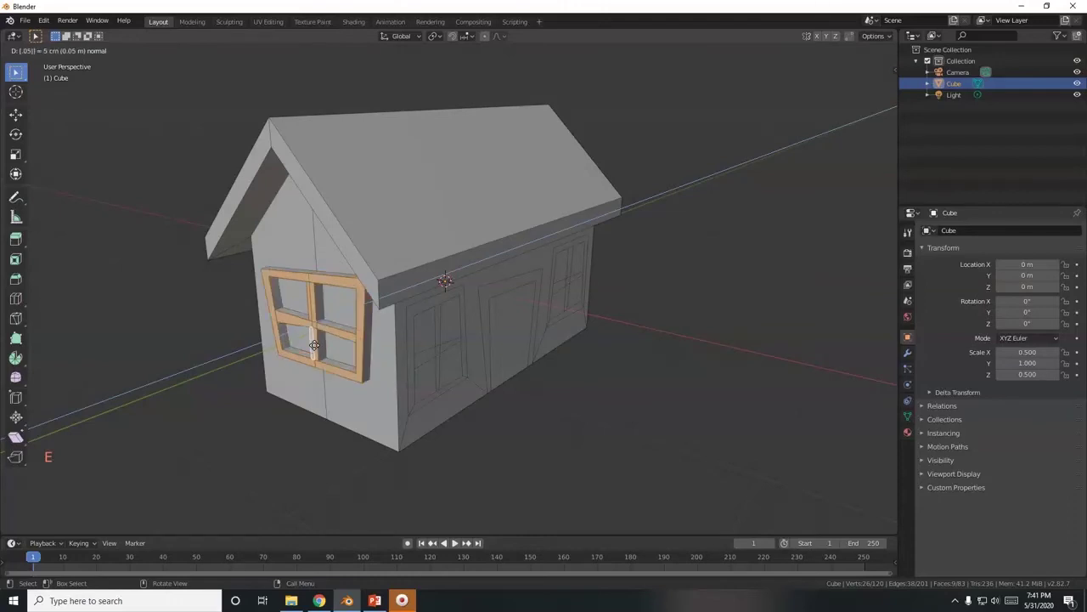
key("Return")
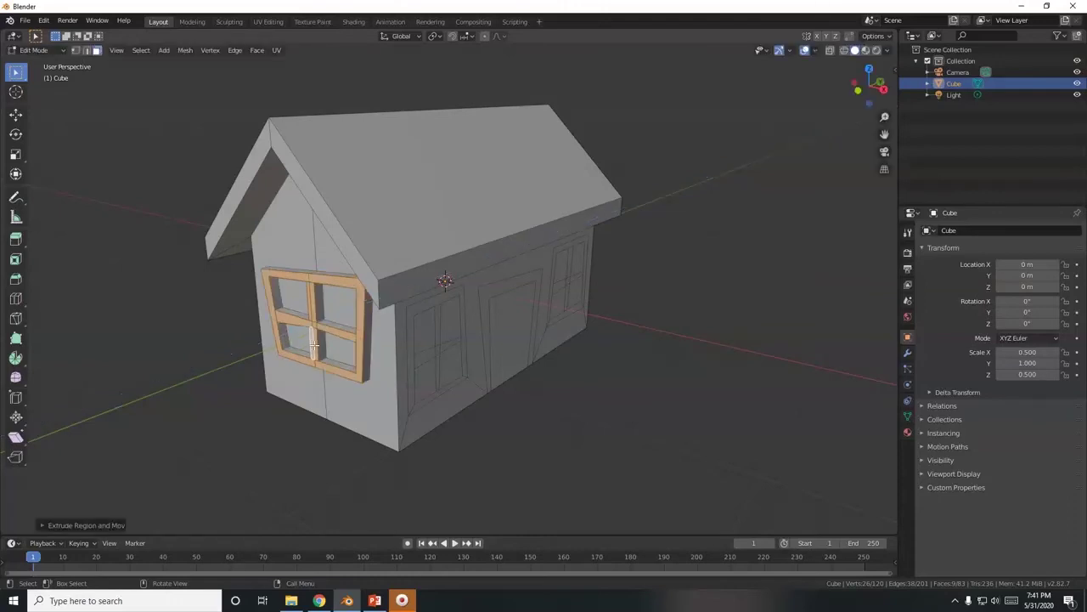
key("ctrl+z")
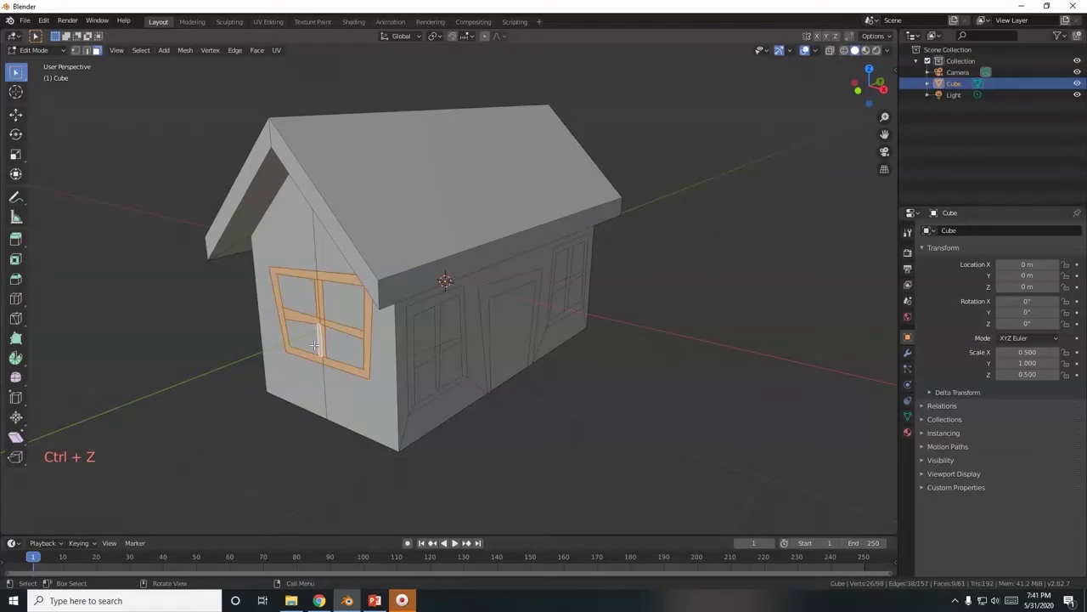
Step: Extrude the gable-wall window's frame and bars outward by 0.05 m
type("e.05-")
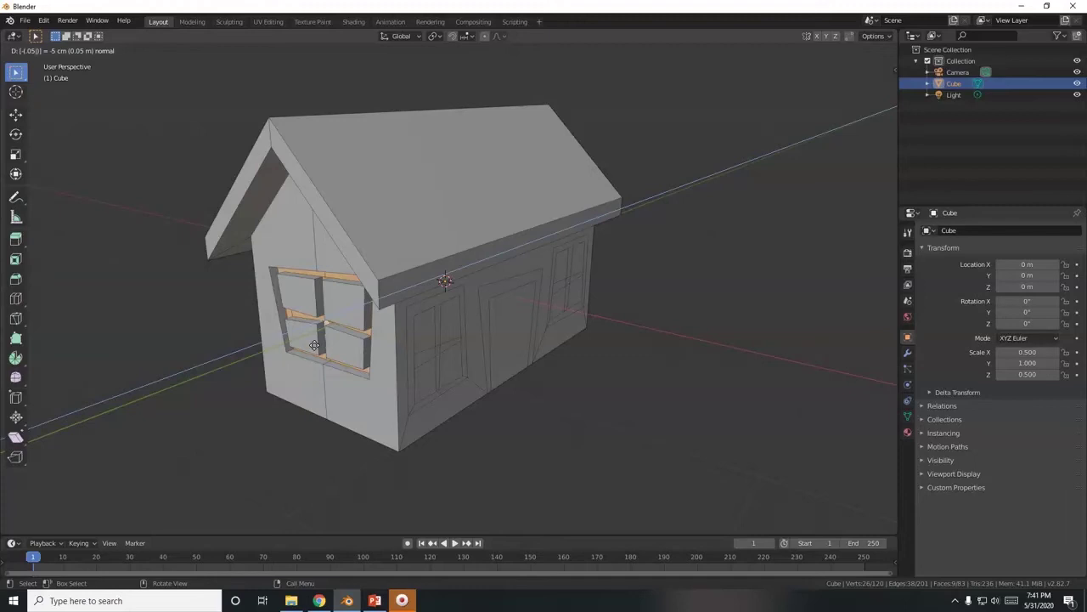
key("minus")
key("Return")
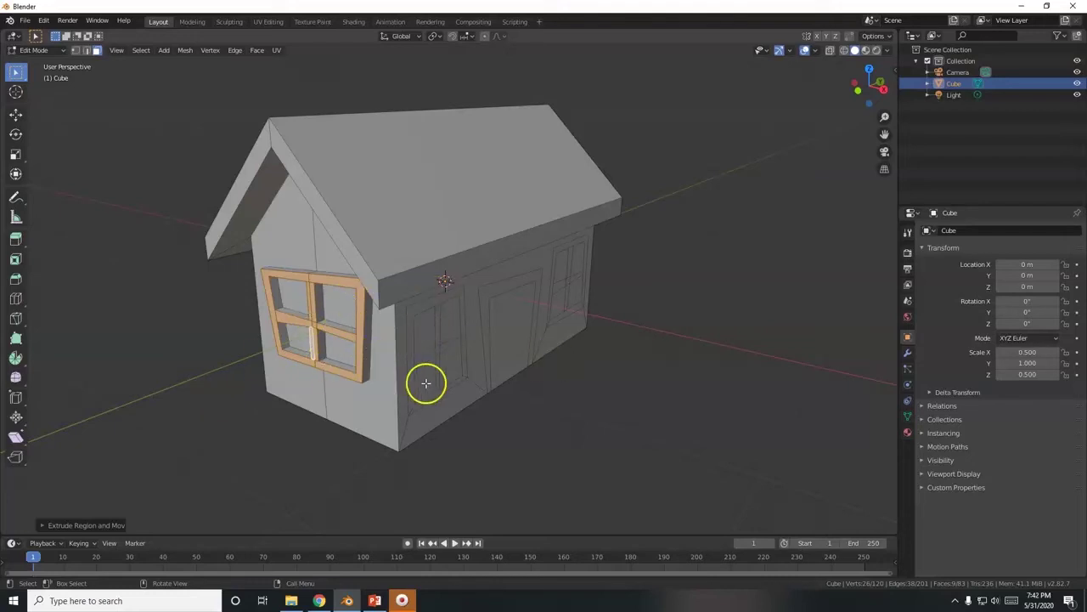
Step: Select all frame and bar faces of the window left of the door, leaving out its four panes
scroll(400, 381, "up", 2)
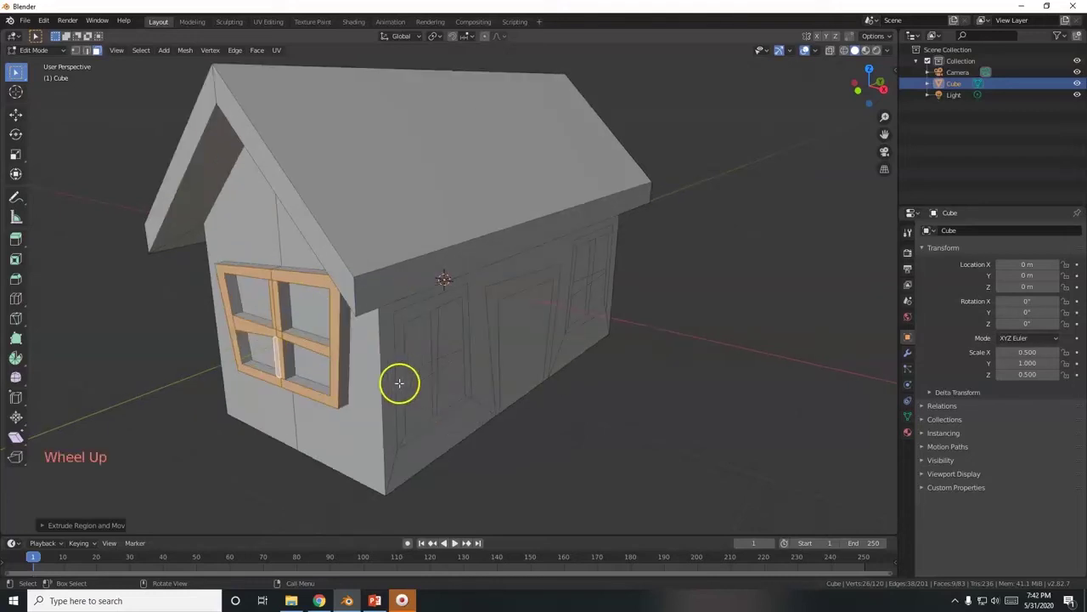
left_click(431, 304)
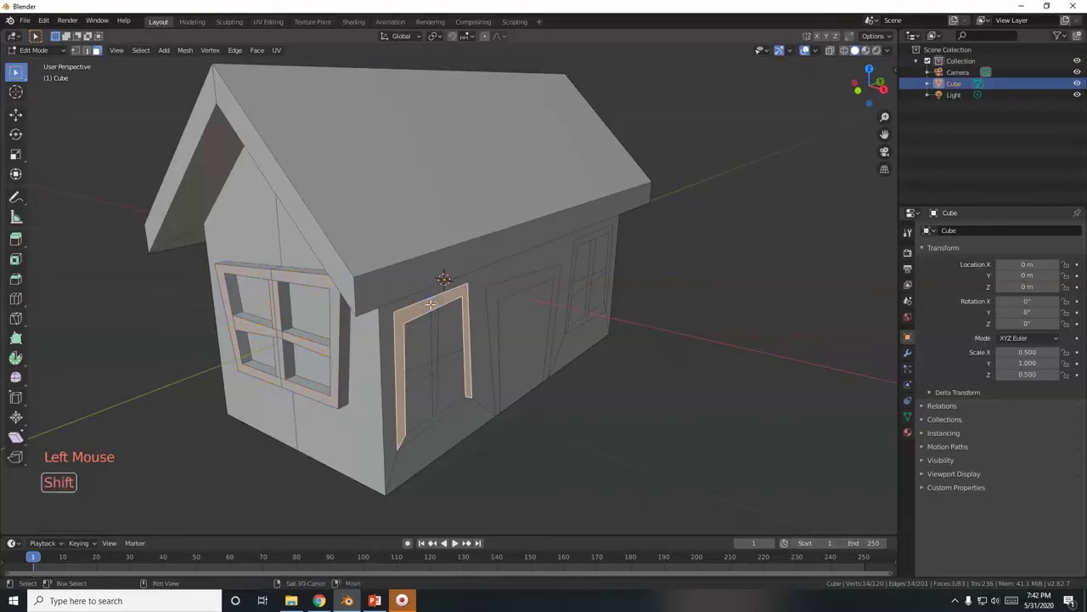
left_click(431, 335, "shift")
left_click(432, 366, "shift")
left_click(426, 368, "shift")
left_click(444, 364, "shift")
left_click(432, 420, "shift")
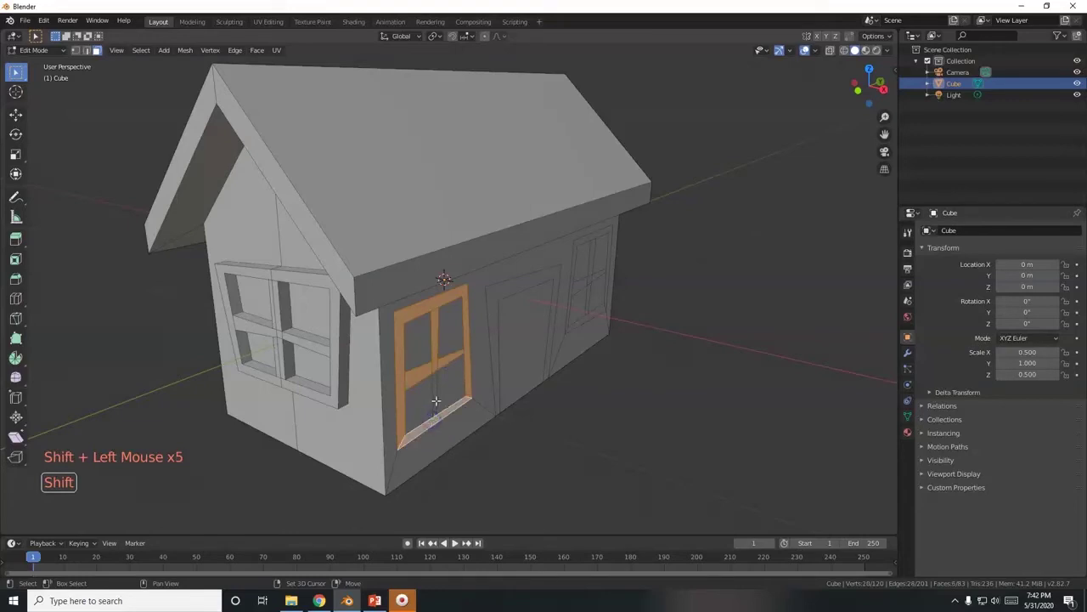
left_click(433, 390, "shift")
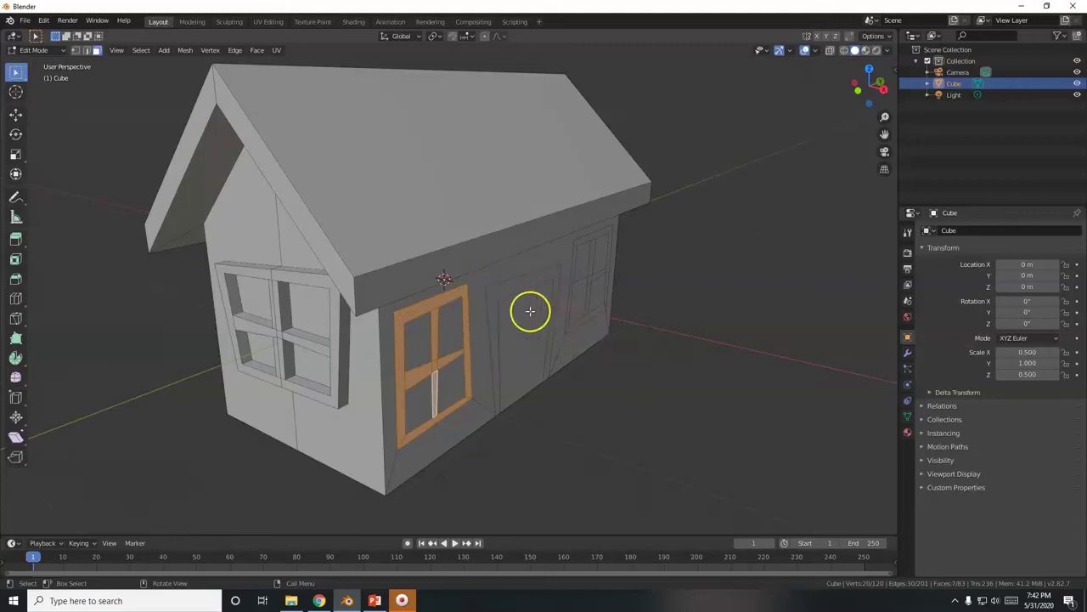
Step: Add the door frame and the frame and bar faces of the window right of the door to the selection
left_click(500, 285, "shift")
left_click(571, 286, "shift")
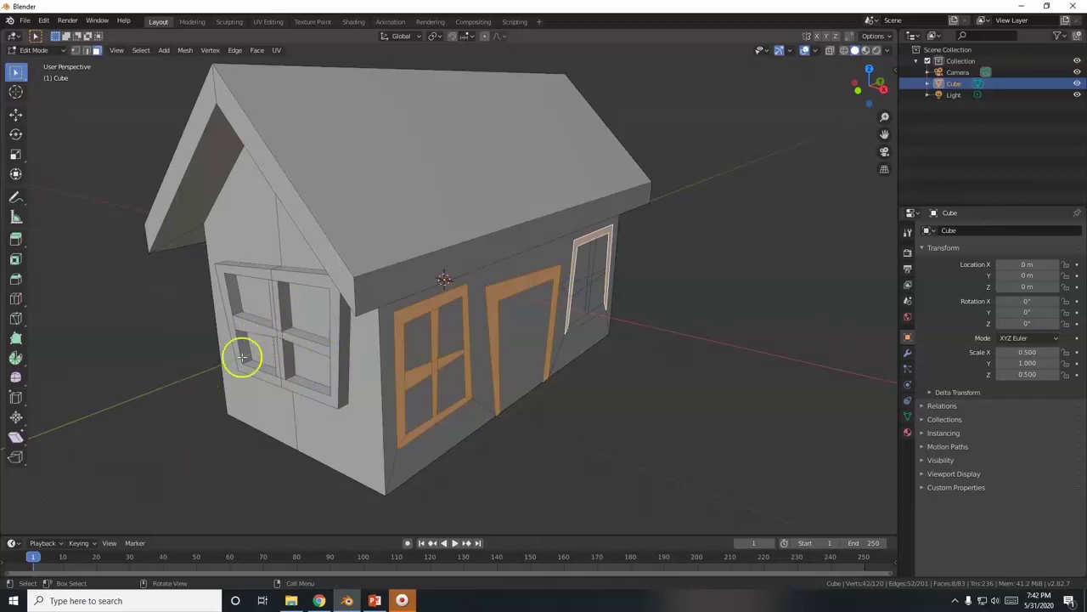
left_click(590, 265, "shift")
left_click(589, 277, "shift")
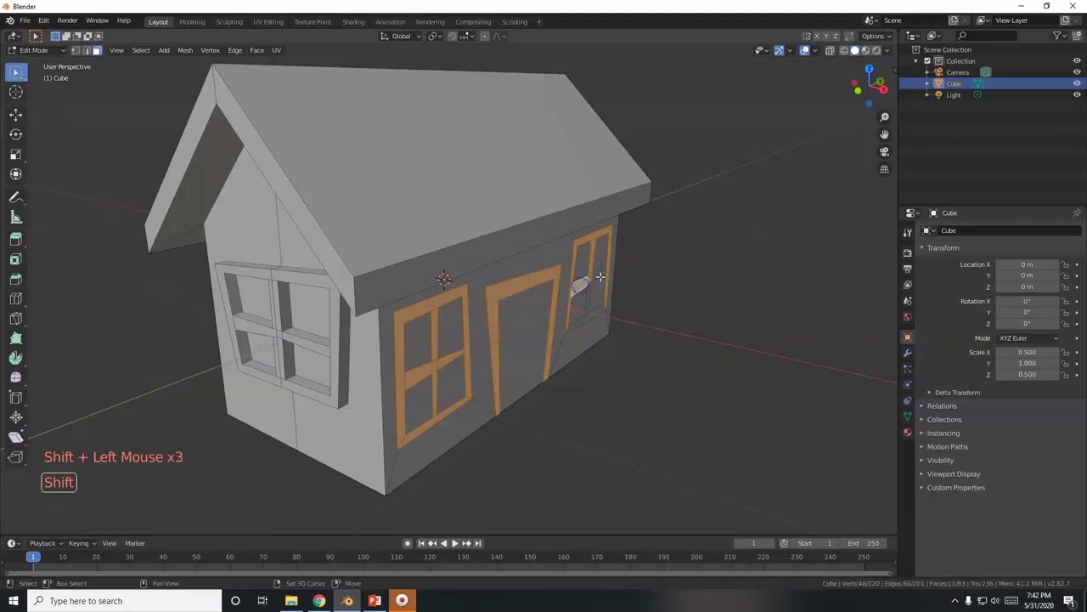
left_click(585, 317, "shift")
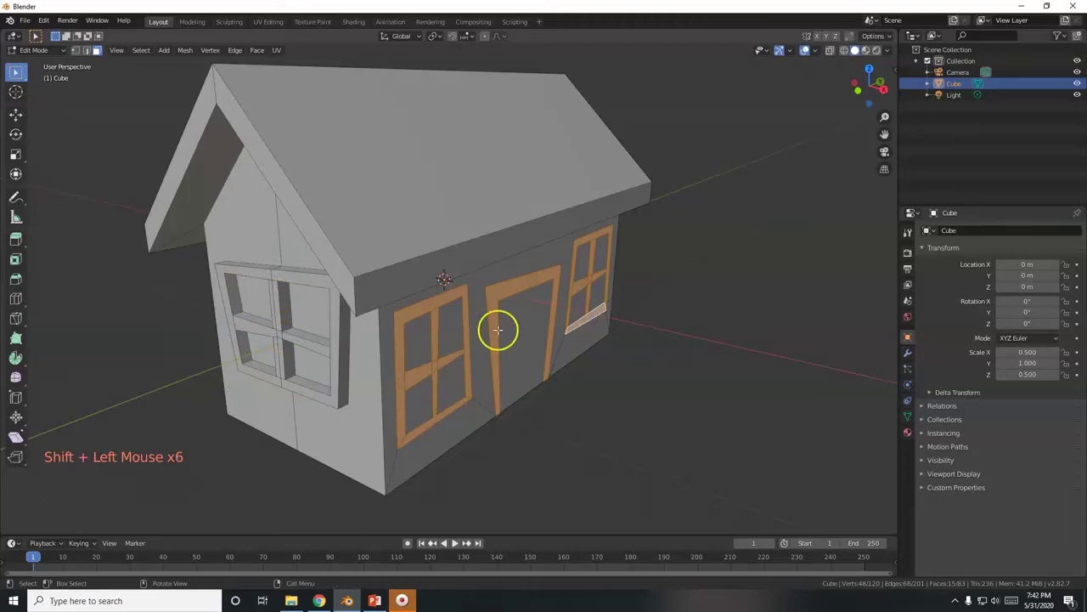
Step: Extrude the selected door frame and both front window frames outward by 0.05 m
mouse_move(517, 374)
middle_mouse_down()
mouse_move(572, 362)
mouse_move(498, 359)
mouse_move(529, 369)
middle_mouse_up()
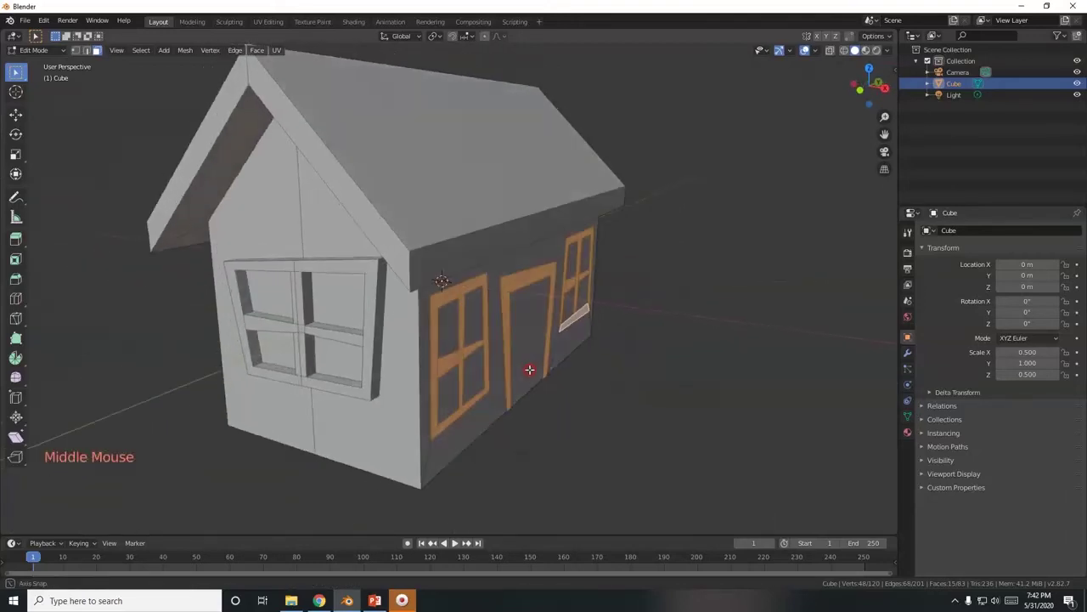
type("e")
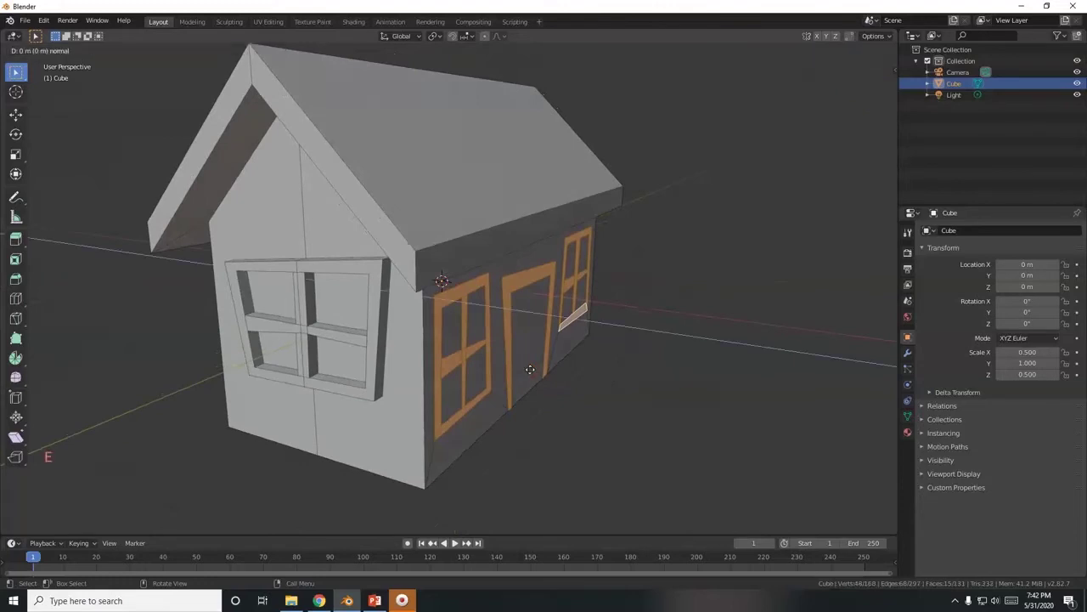
type(".05")
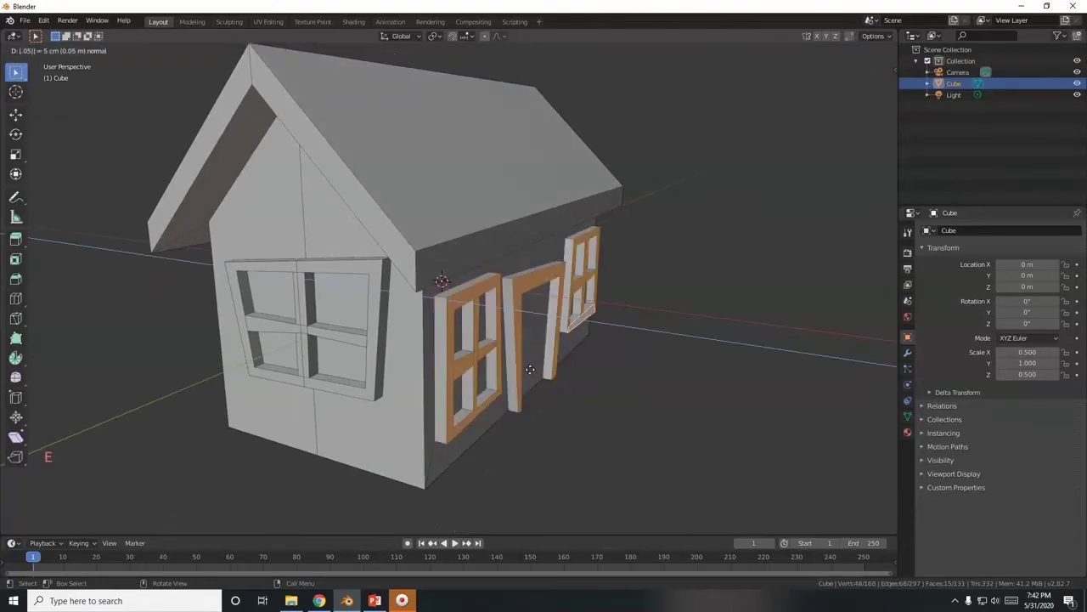
key("Return")
middle_click_drag(530, 370, 553, 376)
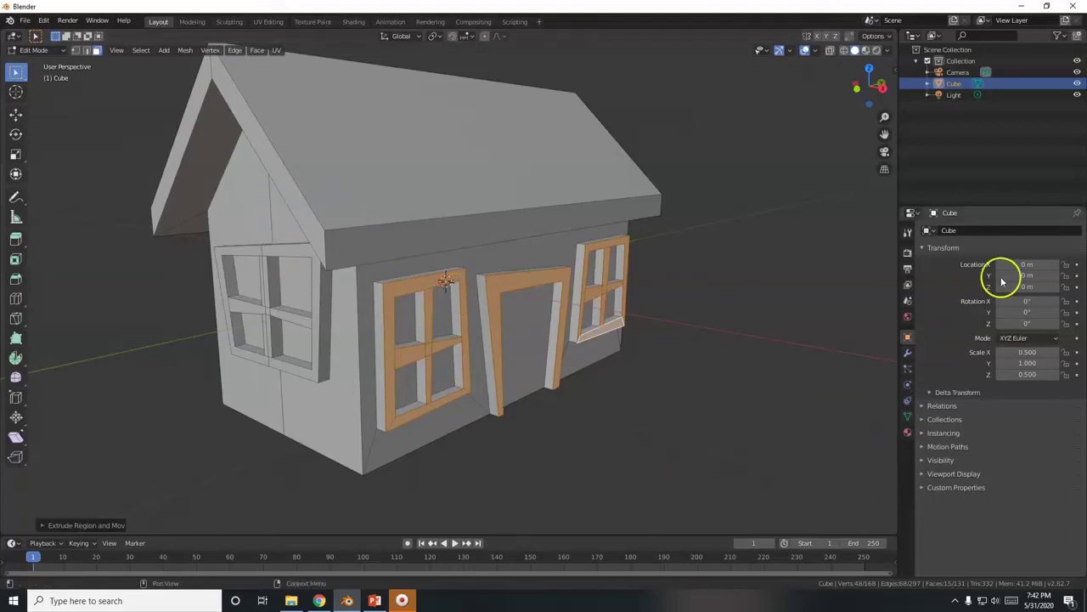
Step: Rename the house's existing material to Off White
left_click(907, 434)
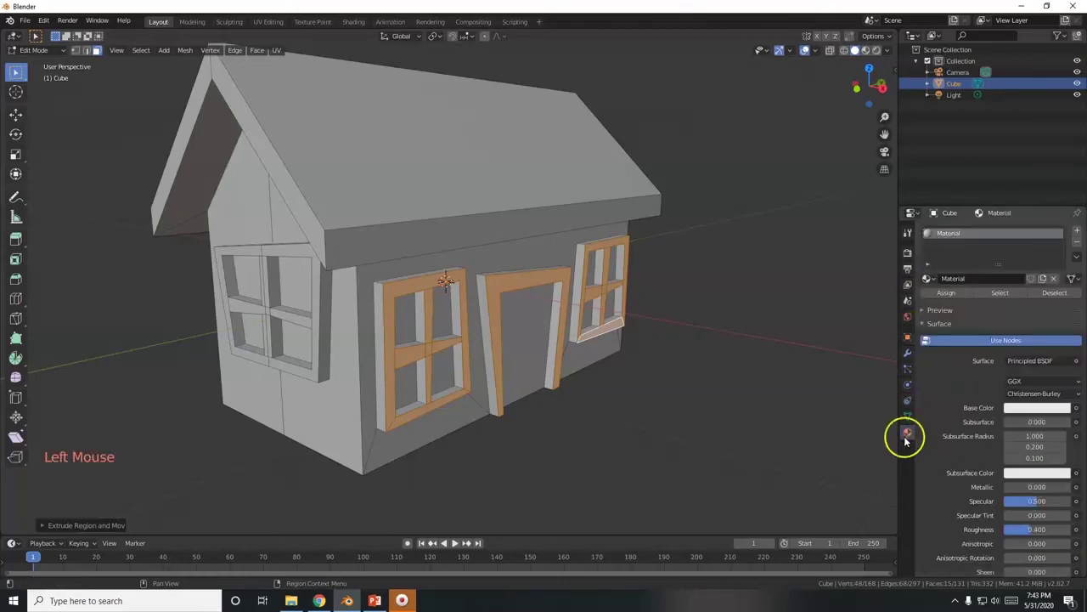
left_click(953, 278)
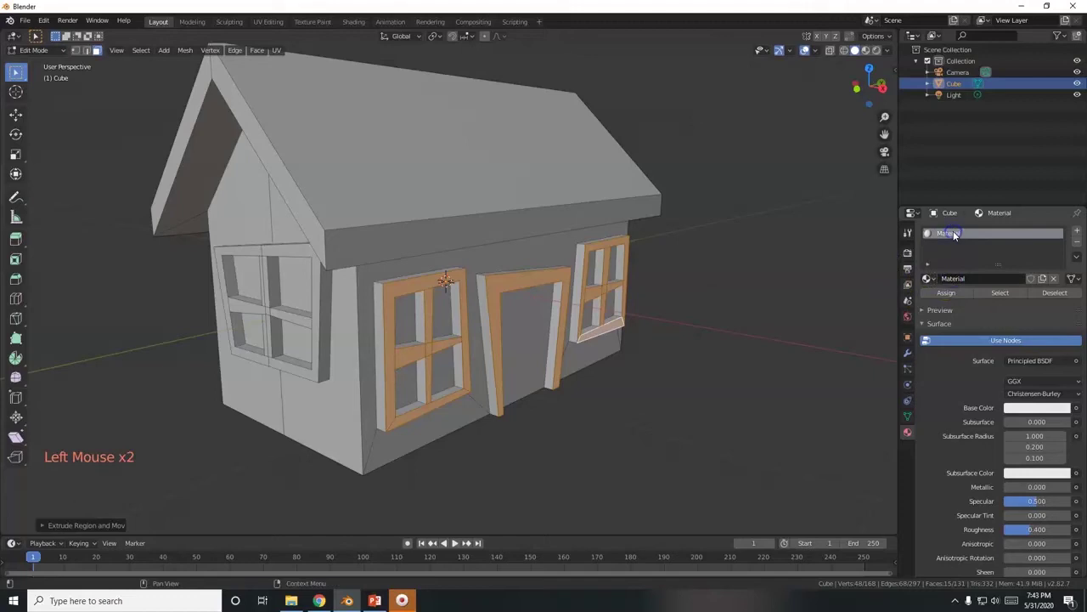
triple_click(953, 234)
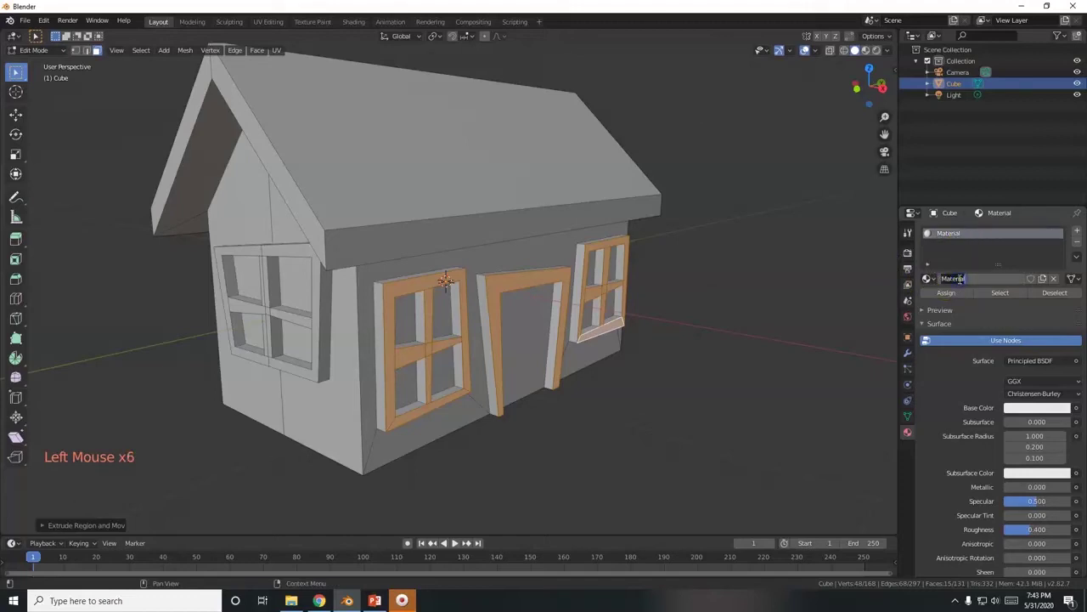
key("shift")
type("f White")
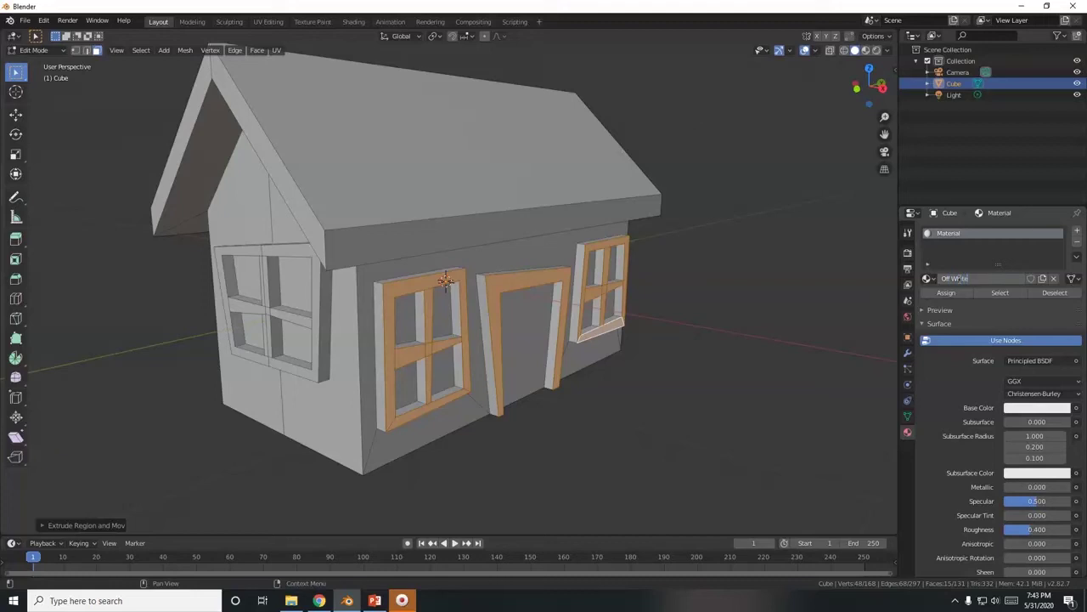
double_click(1032, 408)
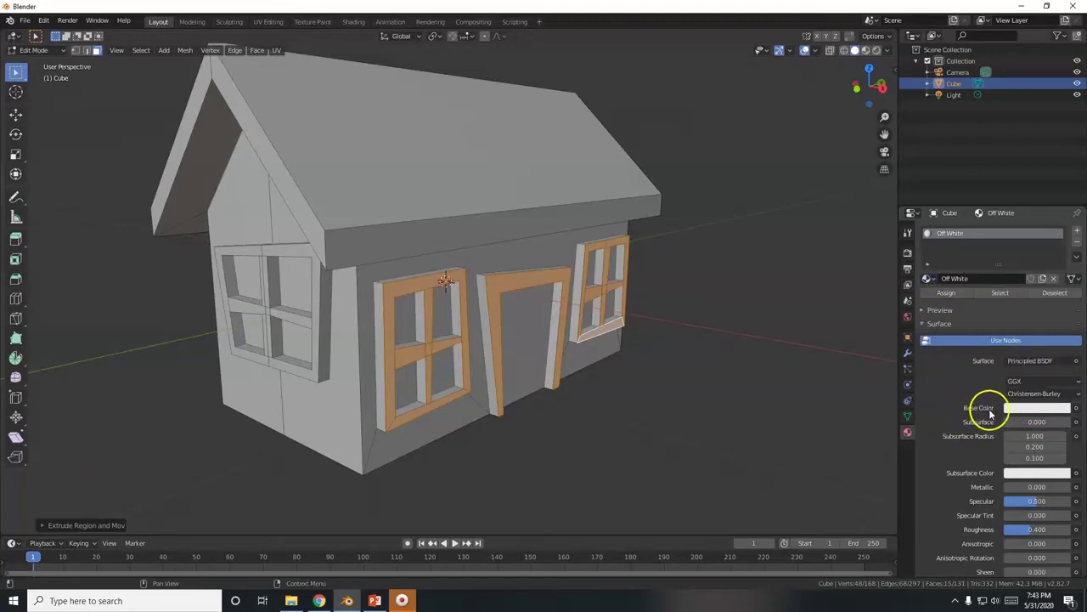
Step: Set the Off White material's base color to a pale cream using the color wheel and brightness
left_click(1028, 409)
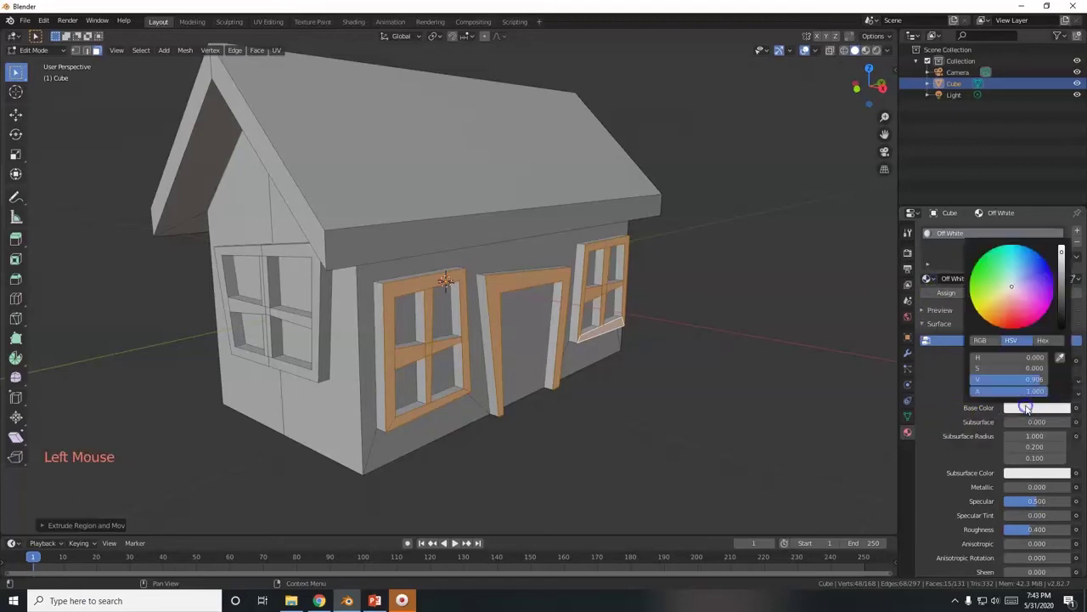
left_click(1076, 409)
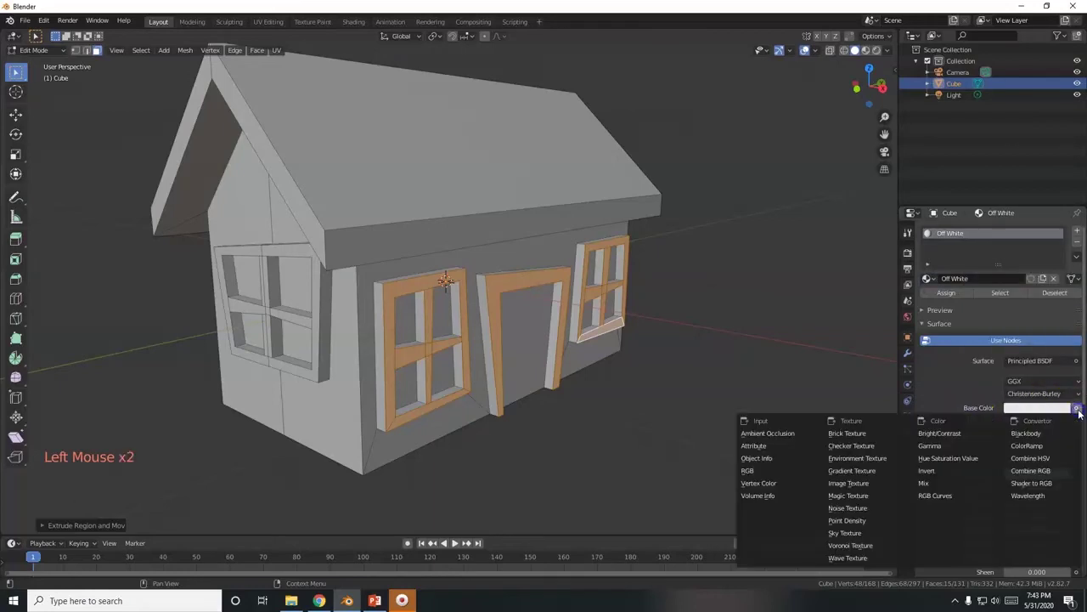
left_click(939, 378)
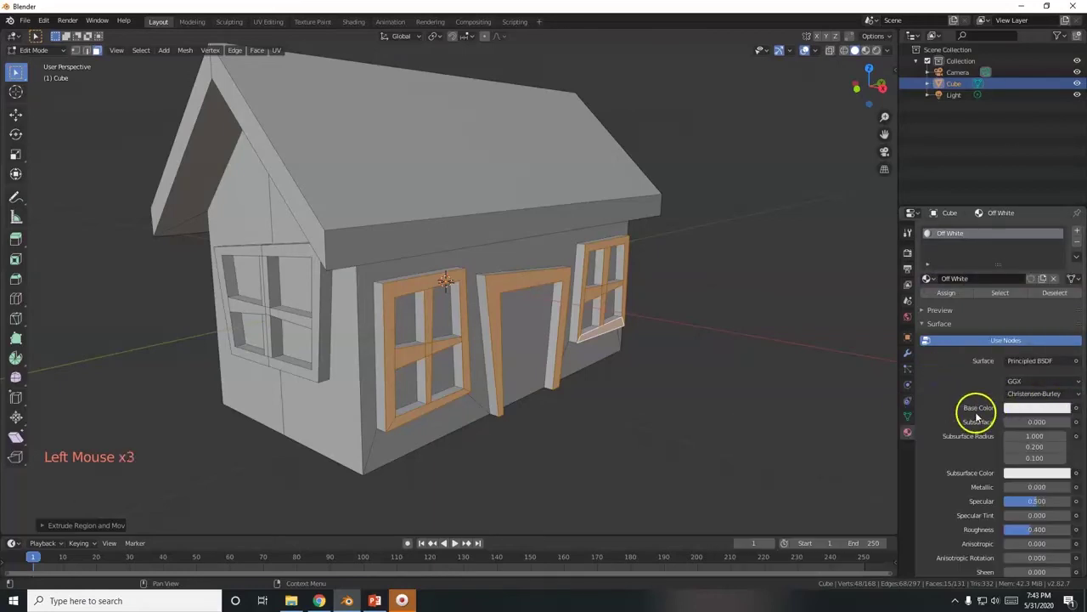
left_click(1012, 409)
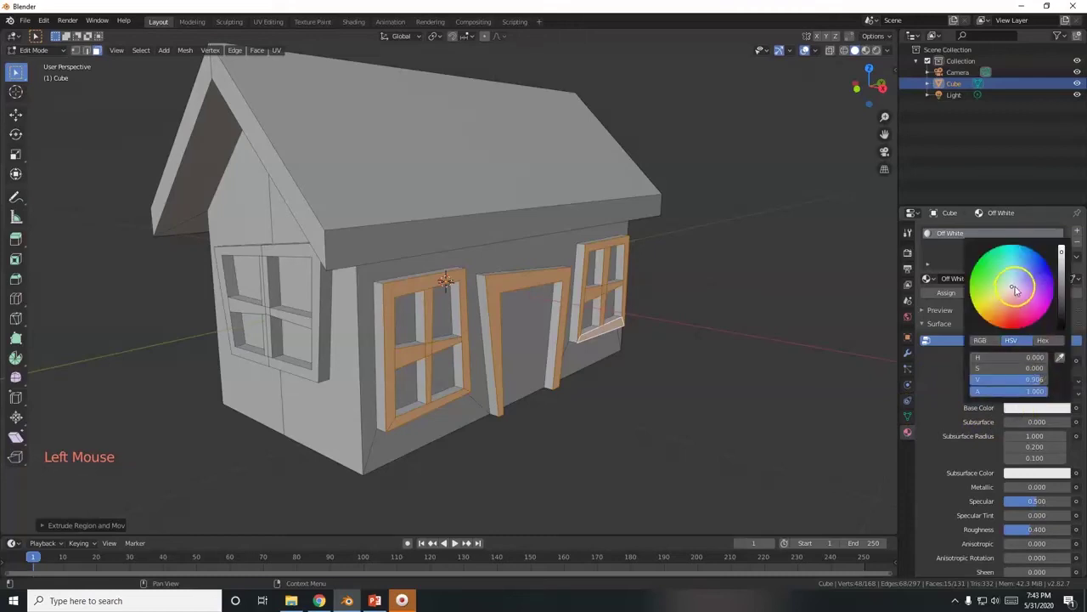
left_click(1012, 290)
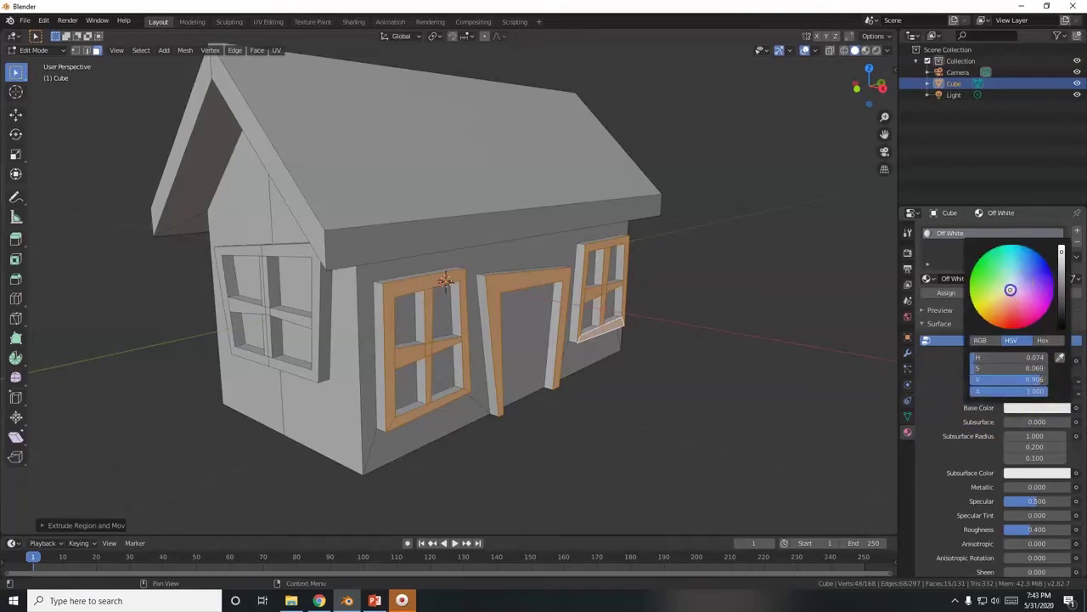
left_click(981, 340)
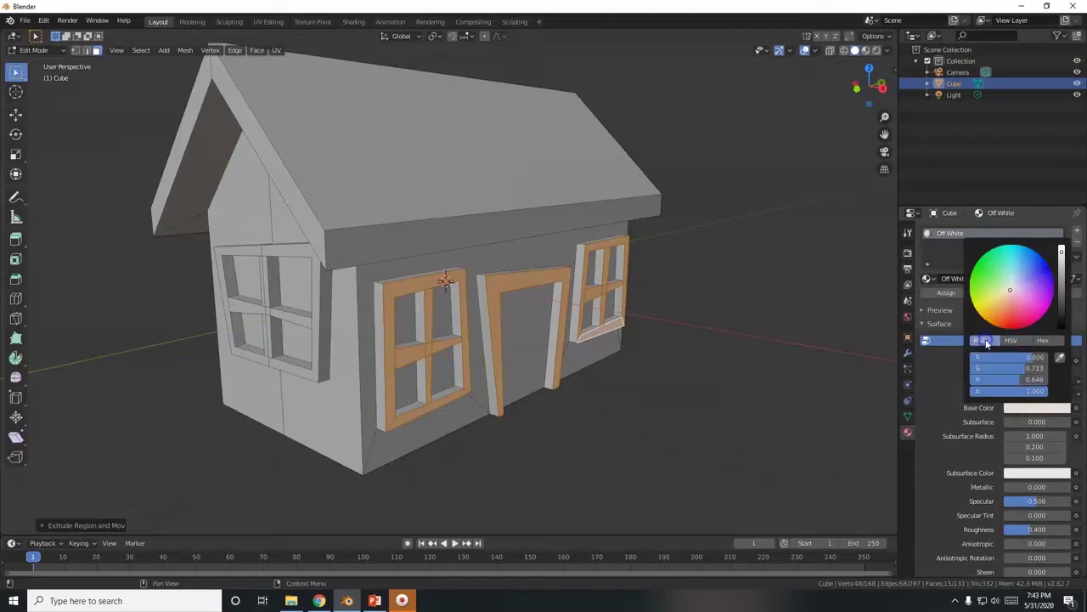
left_click(1044, 341)
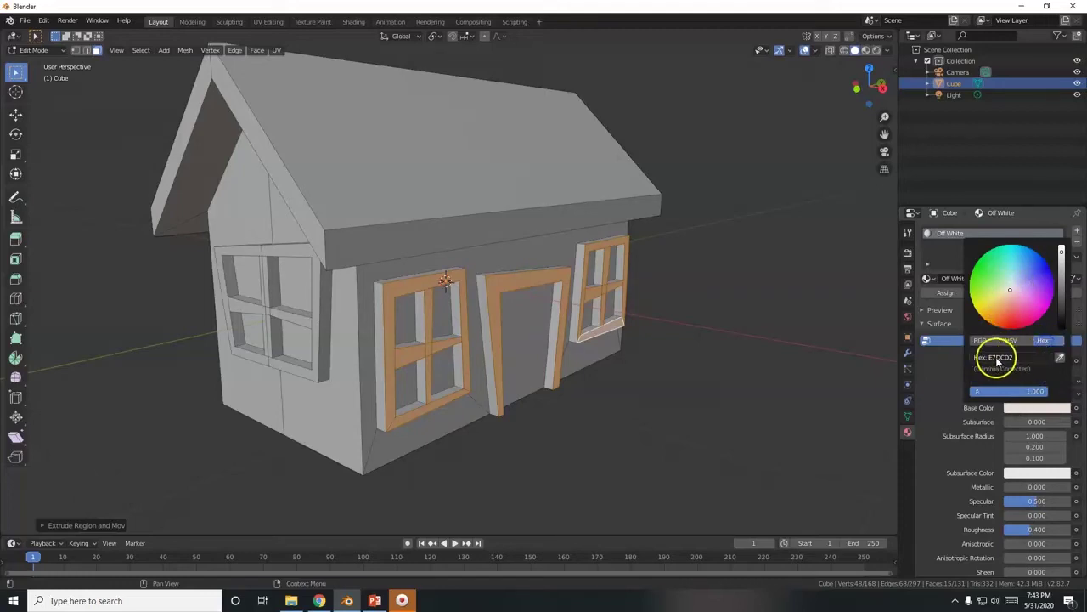
left_click(977, 340)
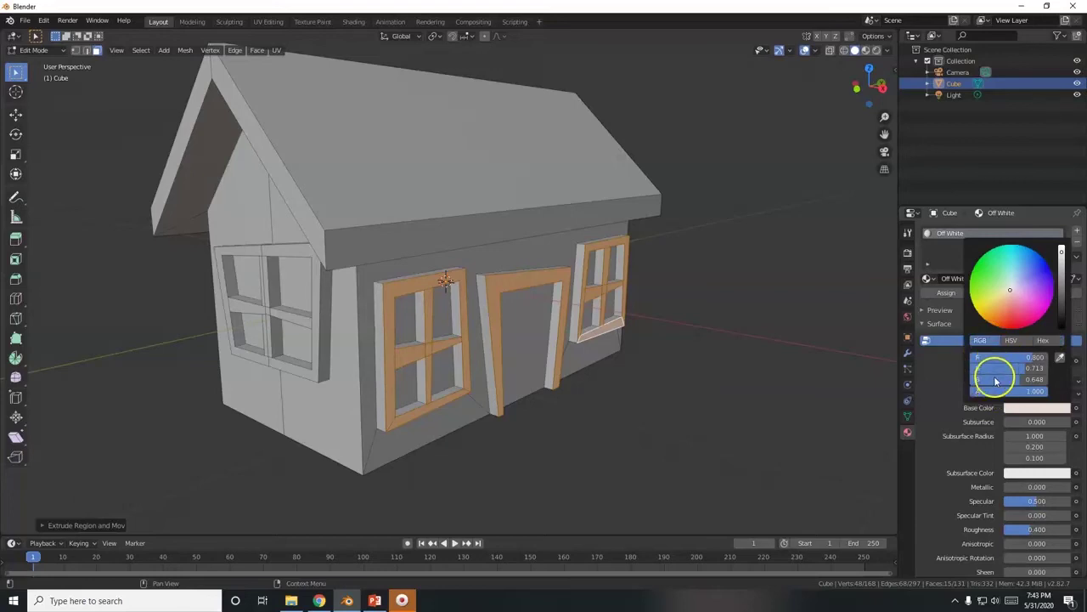
left_click(1016, 342)
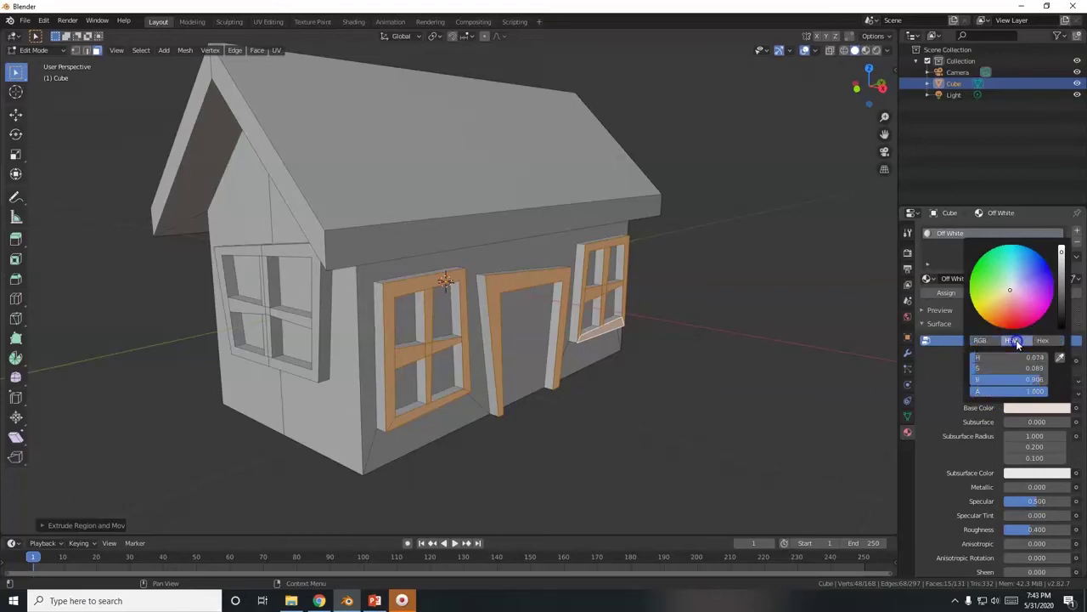
left_click_drag(1009, 290, 1009, 290)
mouse_move(1061, 253)
left_mouse_down()
mouse_move(1061, 289)
mouse_move(1063, 226)
mouse_move(1062, 324)
mouse_move(1074, 244)
mouse_move(1075, 255)
left_mouse_up()
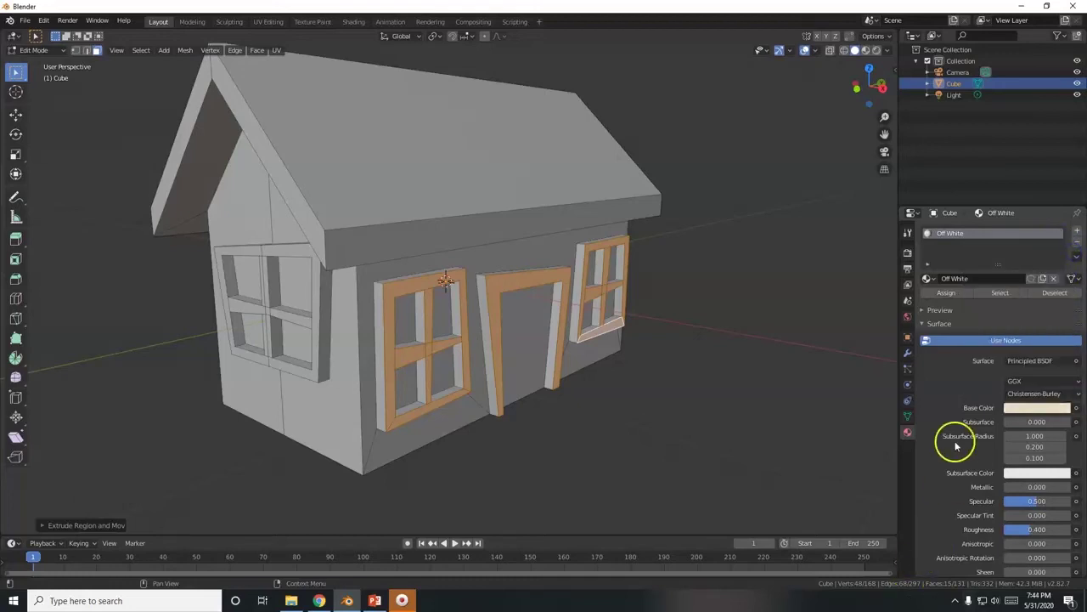
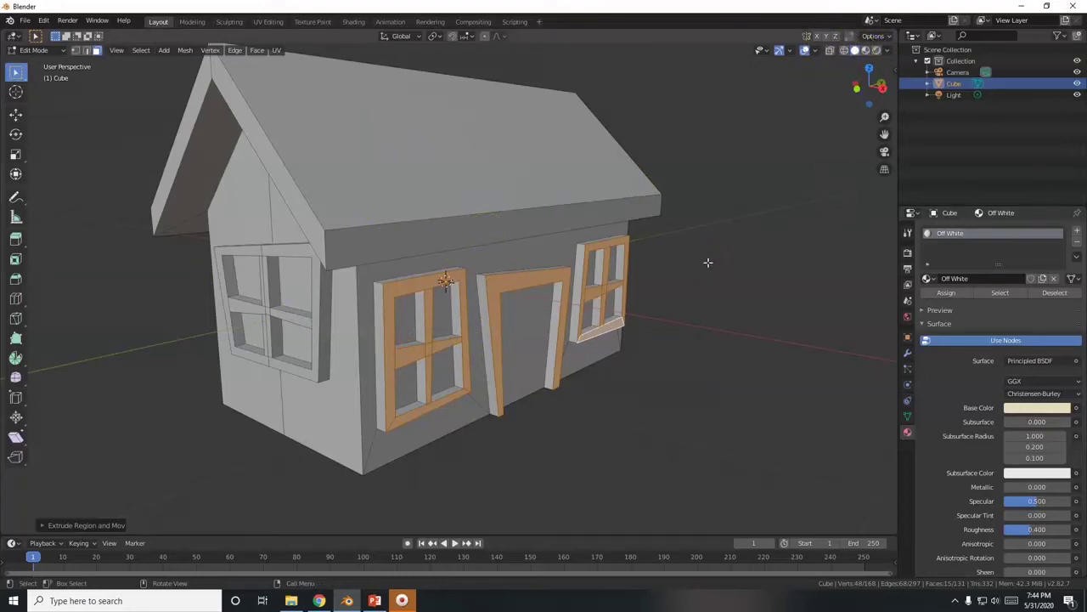
Step: Set the viewport shading to Rendered, briefly comparing it with Wireframe
left_click(880, 51)
key("z")
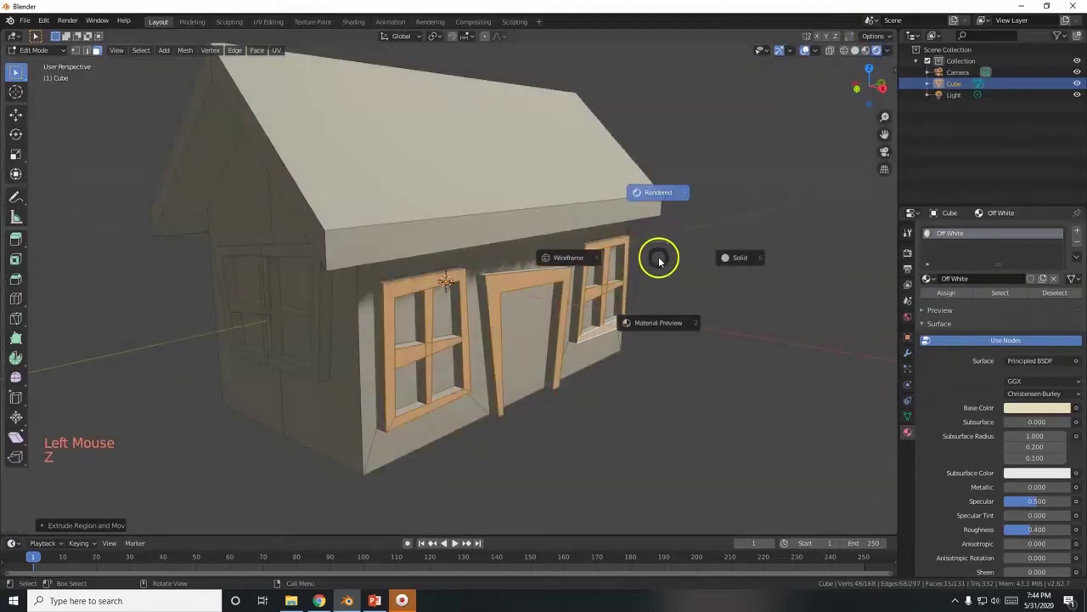
left_click(668, 194)
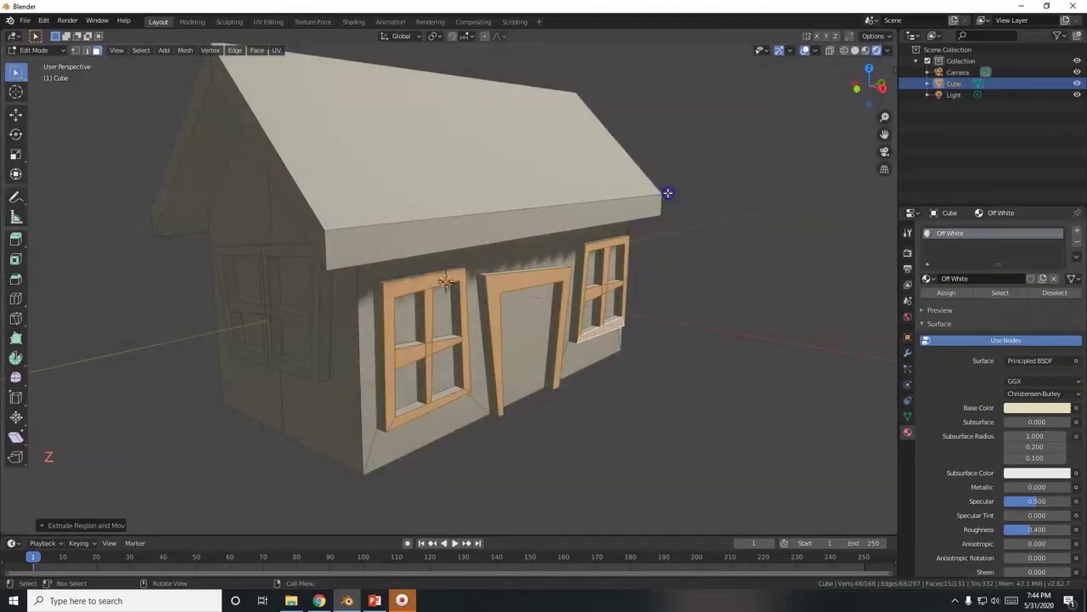
key("z")
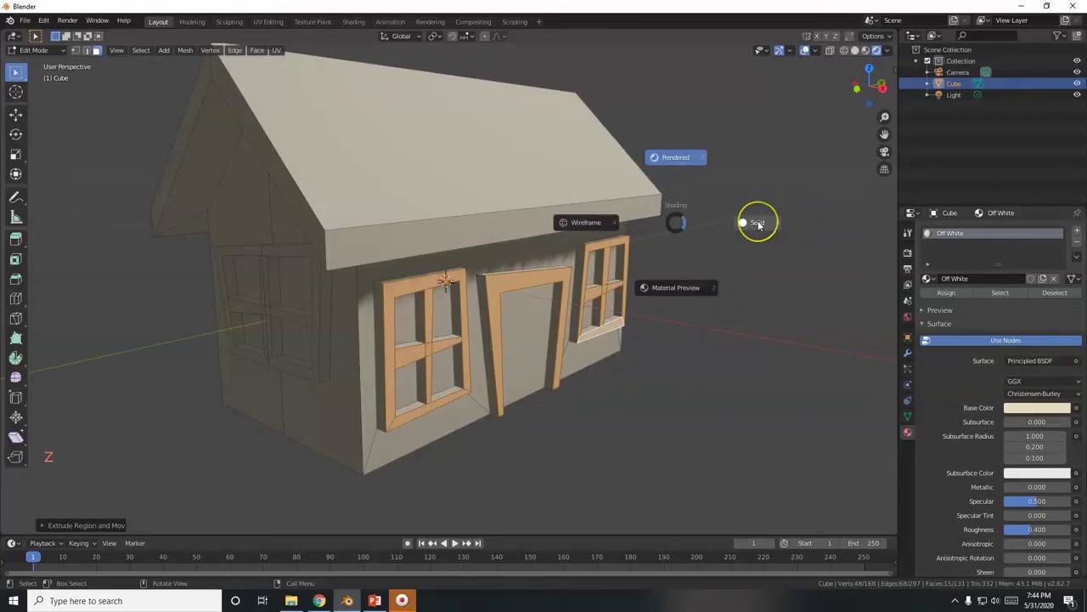
left_click(597, 223)
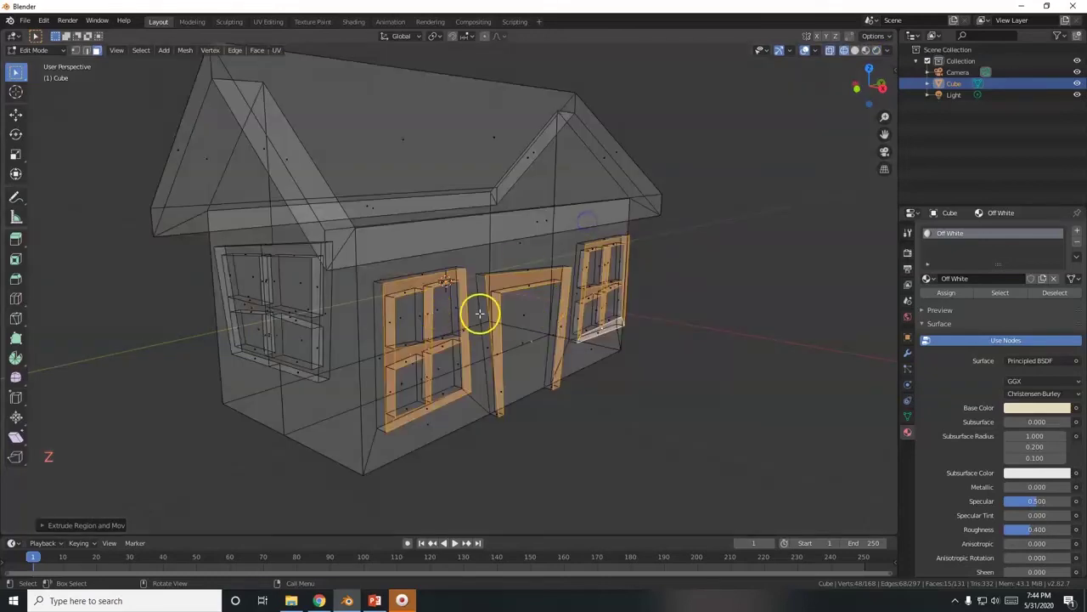
key("z")
left_click(493, 249)
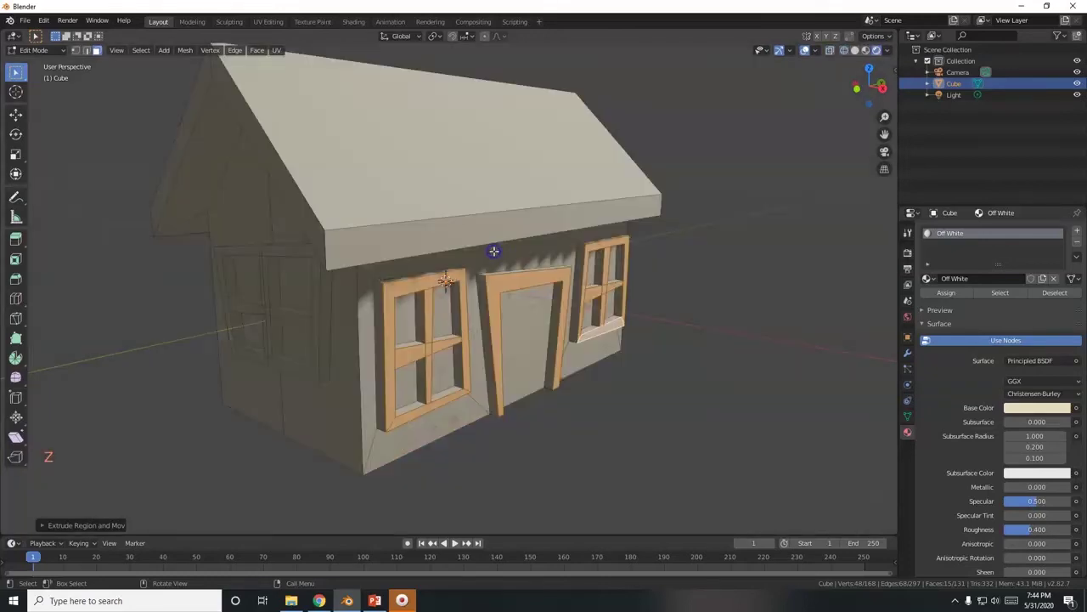
Step: Add the extruded top and left side faces of the door frame to the selected front frame faces
mouse_move(434, 371)
middle_mouse_down()
mouse_move(541, 374)
mouse_move(395, 374)
mouse_move(438, 379)
middle_mouse_up()
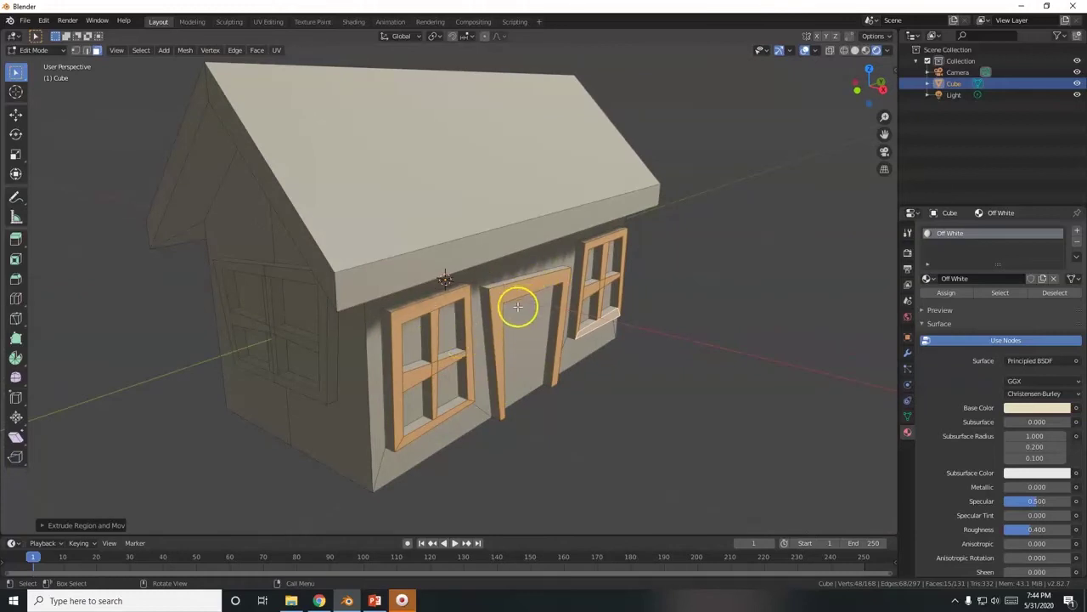
key("shift")
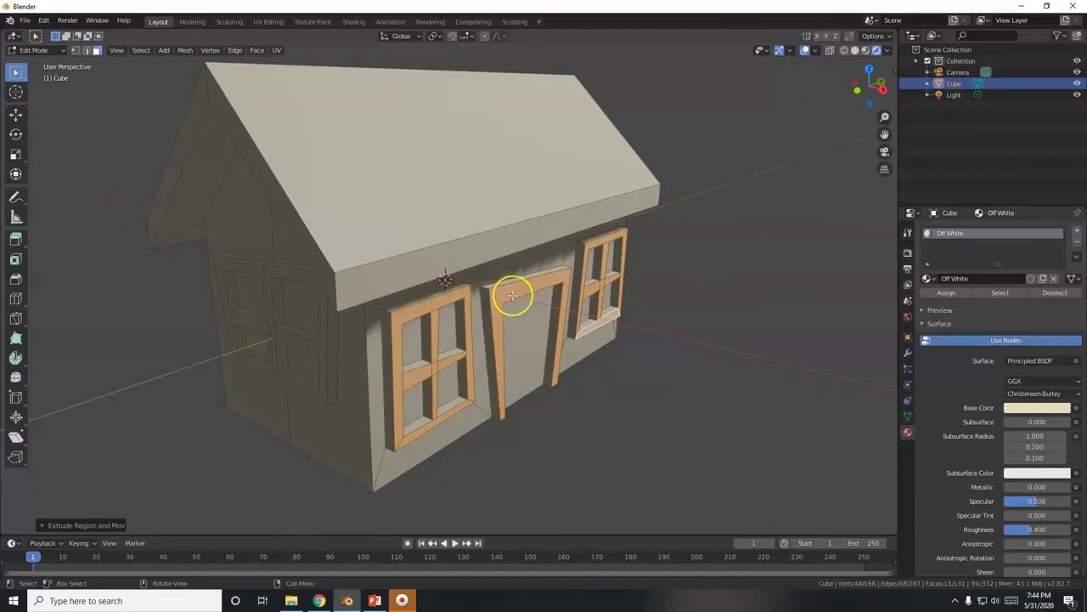
key("shift")
left_click(473, 291, "shift")
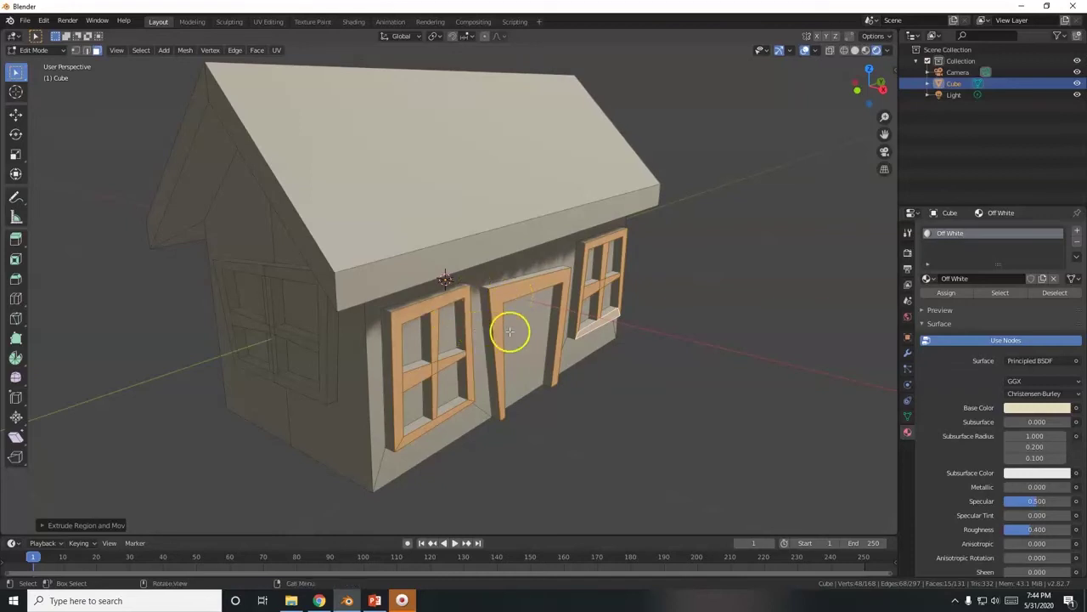
left_click(485, 287, "shift")
left_click(483, 293, "shift")
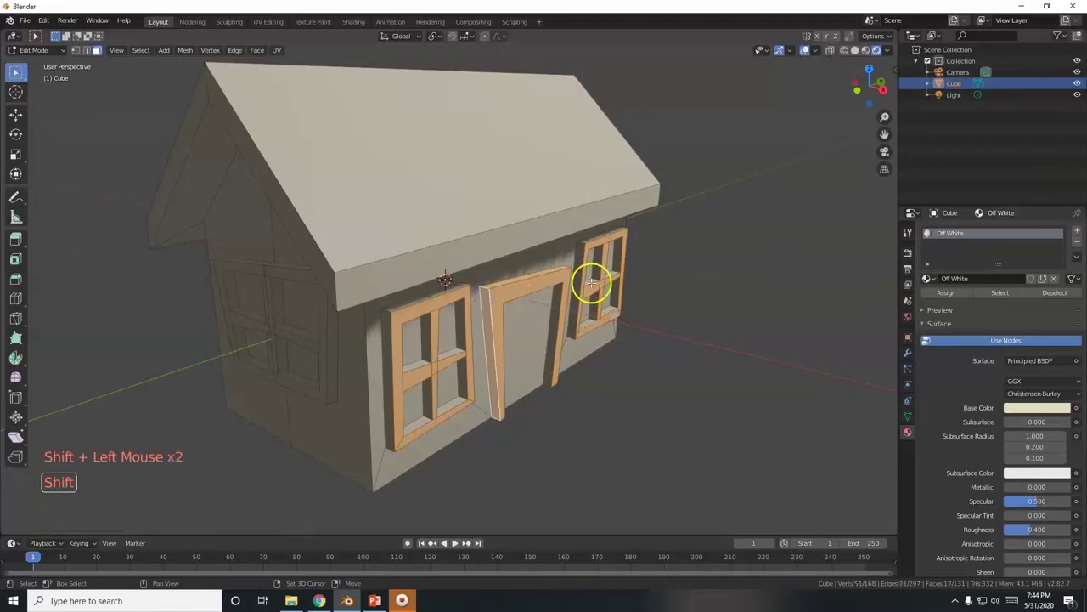
Step: Extend the selection with the outer edge faces and inner pane-recess faces of the window right of the door
left_click(577, 243, "shift")
left_click(587, 236, "shift")
left_click(599, 270, "shift")
left_click(591, 317, "shift")
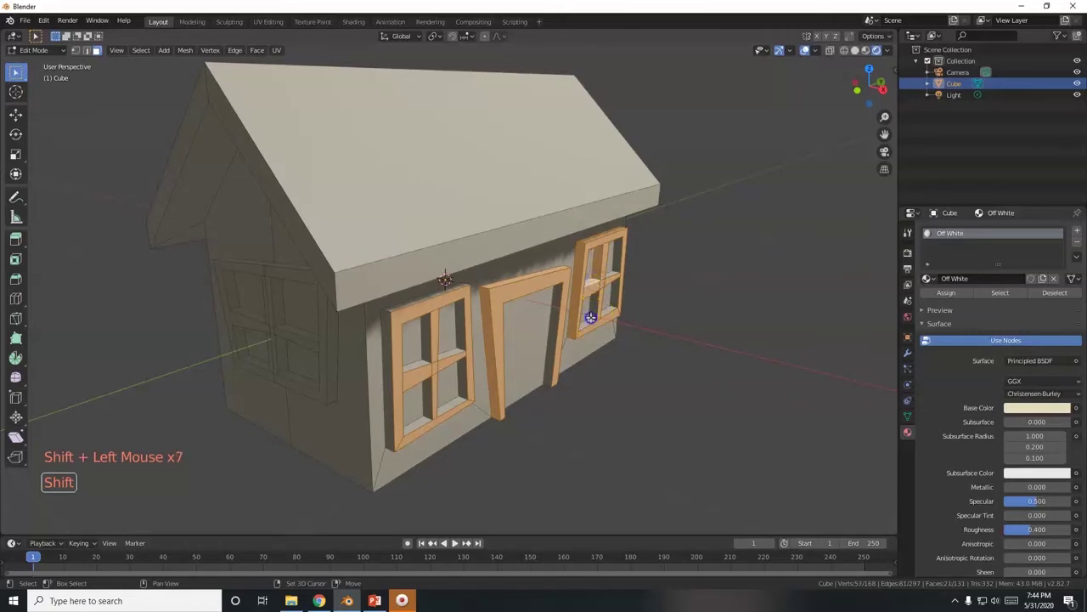
left_click(611, 260, "shift")
left_click(615, 260, "shift")
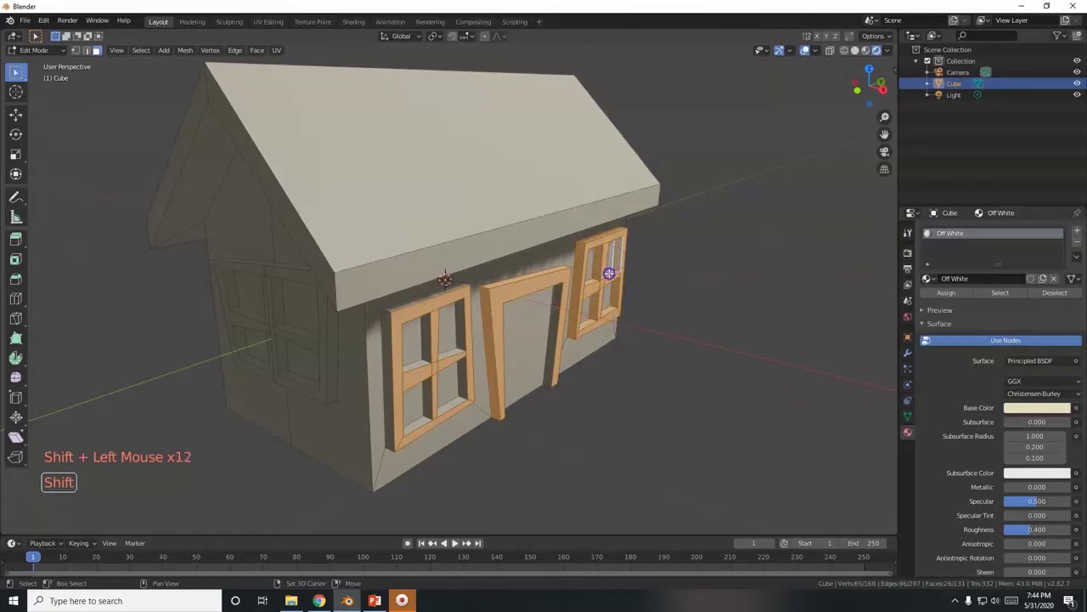
Step: Extend the face selection with the outer edge and pane-recess faces of the window left of the door, plus the door frame's inner side face
middle_click_drag(655, 360, 444, 330)
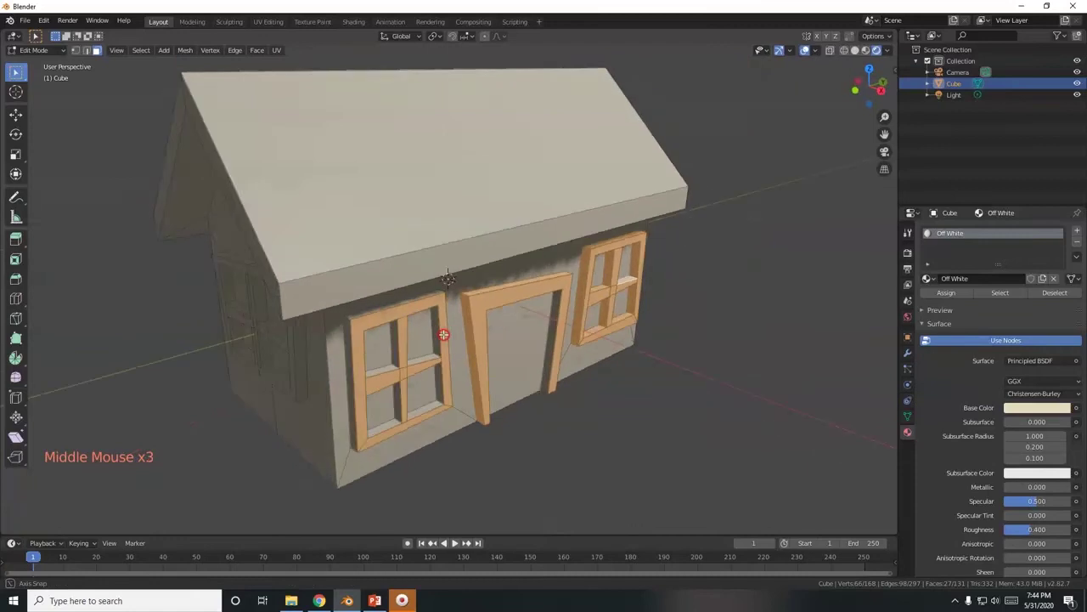
left_click(382, 303, "shift")
left_click(348, 362, "shift")
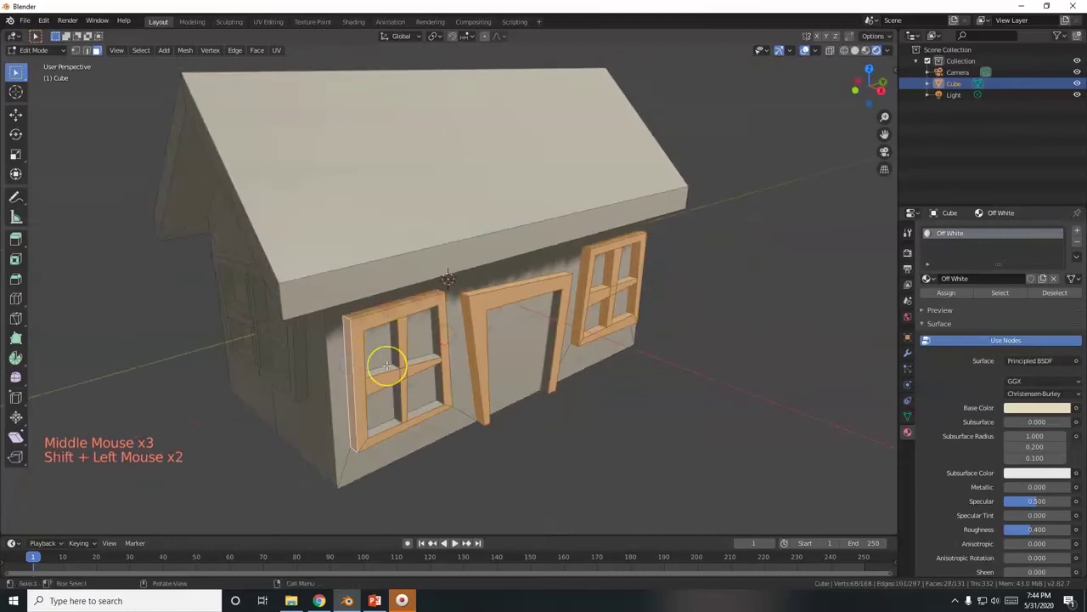
key("KP_0")
scroll(411, 364, "up", 5)
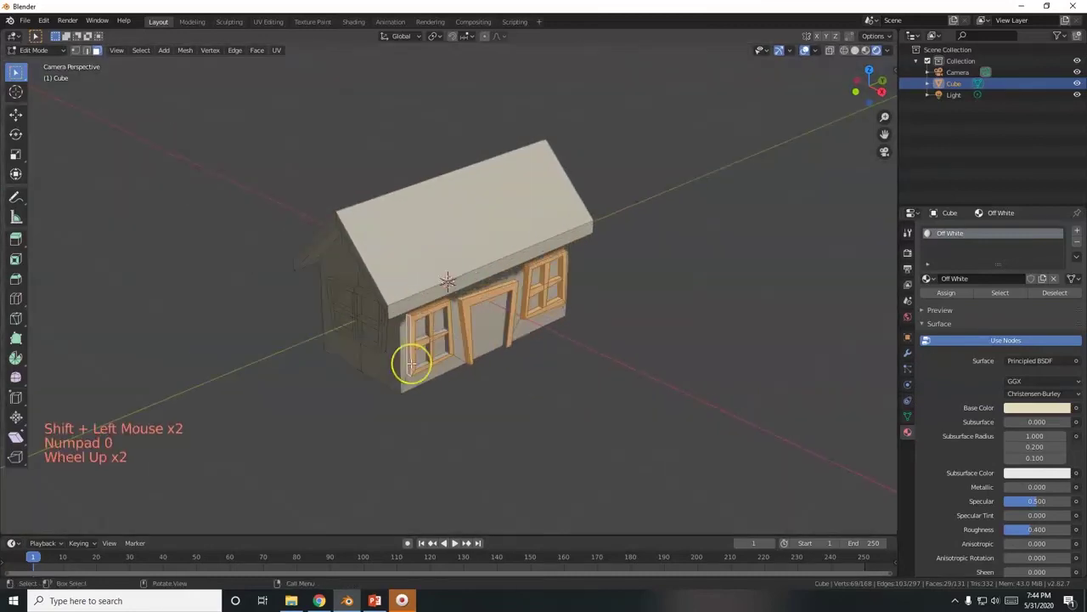
left_click(413, 359, "shift")
left_click(406, 371, "shift")
left_click(444, 345, "shift")
left_click(445, 347, "shift")
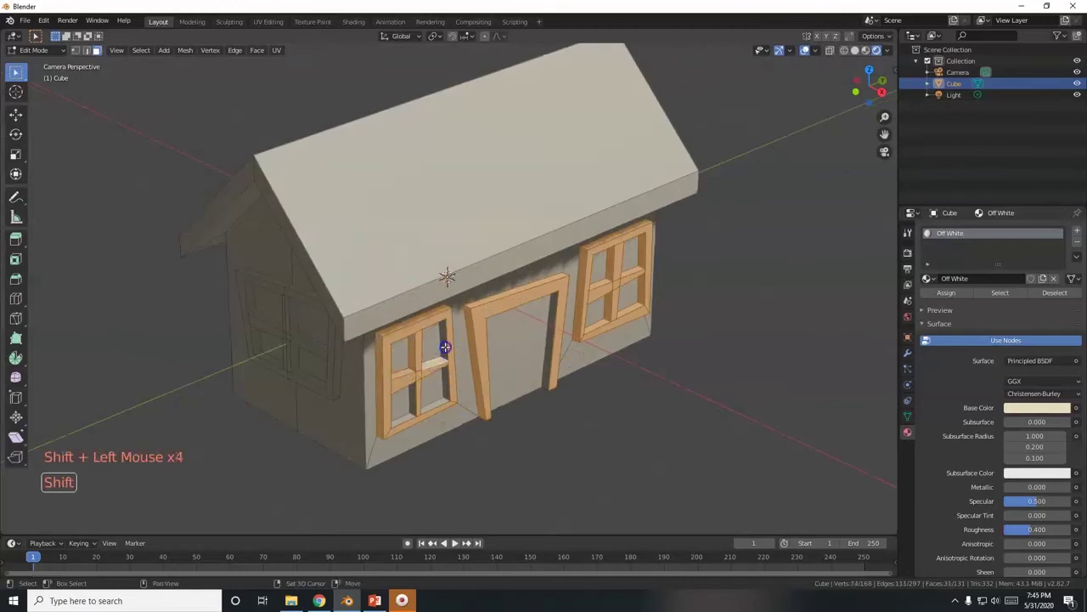
left_click(443, 383, "shift")
left_click(411, 406, "shift")
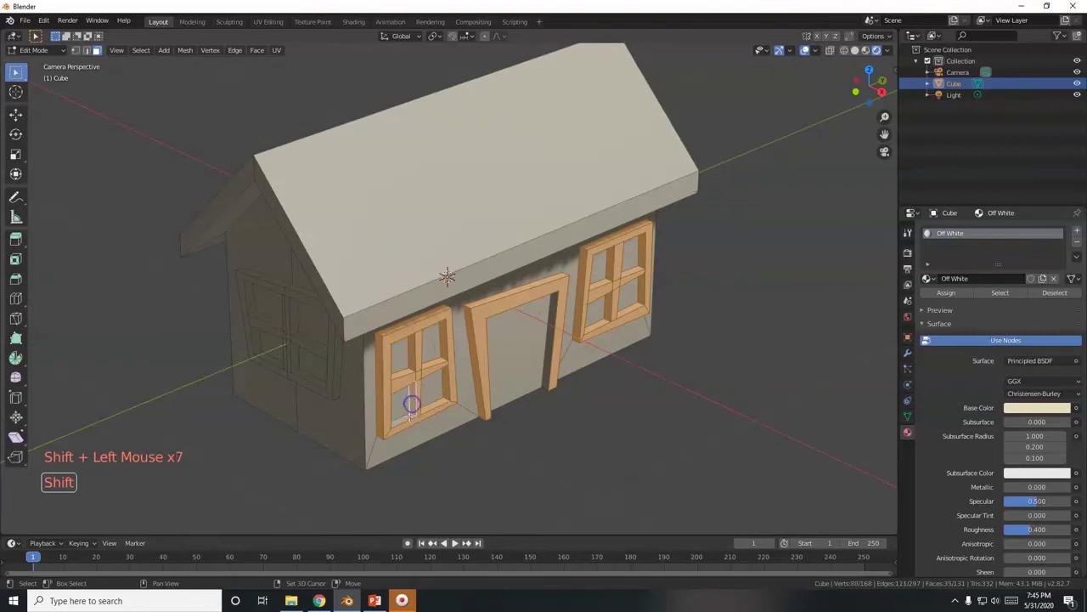
left_click(551, 329, "shift")
Step: Add the front, outer edge and pane-recess faces of the side wall's window frame to the selection
left_click(294, 330, "shift")
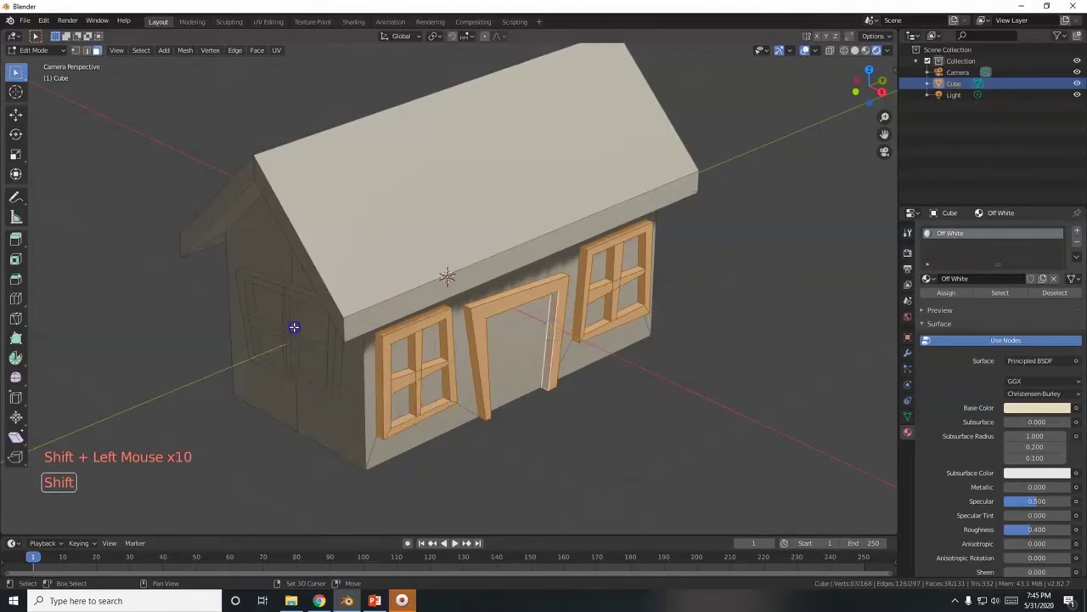
left_click(294, 347, "shift")
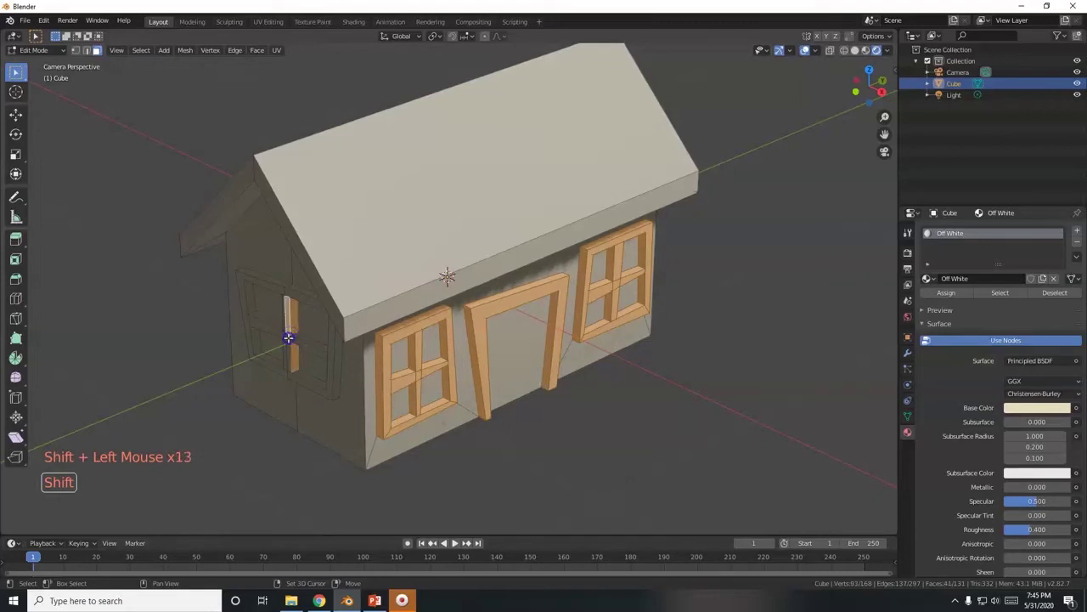
left_click(298, 296, "shift")
left_click(293, 288, "shift")
left_click(335, 369, "shift")
left_click(335, 376, "shift")
left_click(242, 355, "shift")
left_click(250, 299, "shift")
left_click(250, 300, "shift")
left_click(269, 360, "shift")
left_click(306, 374, "shift")
left_click(307, 377, "shift")
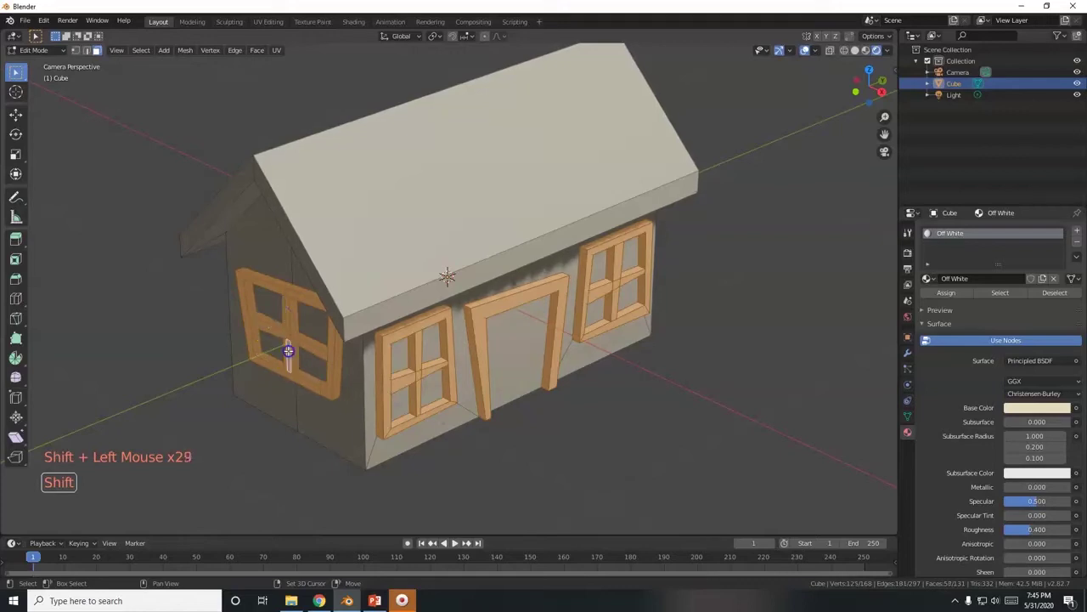
Step: Set the Off White material's base color to a warm beige with hue 0.096, saturation 0.259 and value 0.907, keeping all frame faces selected
scroll(395, 385, "down", 2)
middle_click_drag(395, 386, 402, 373)
scroll(473, 340, "up", 4)
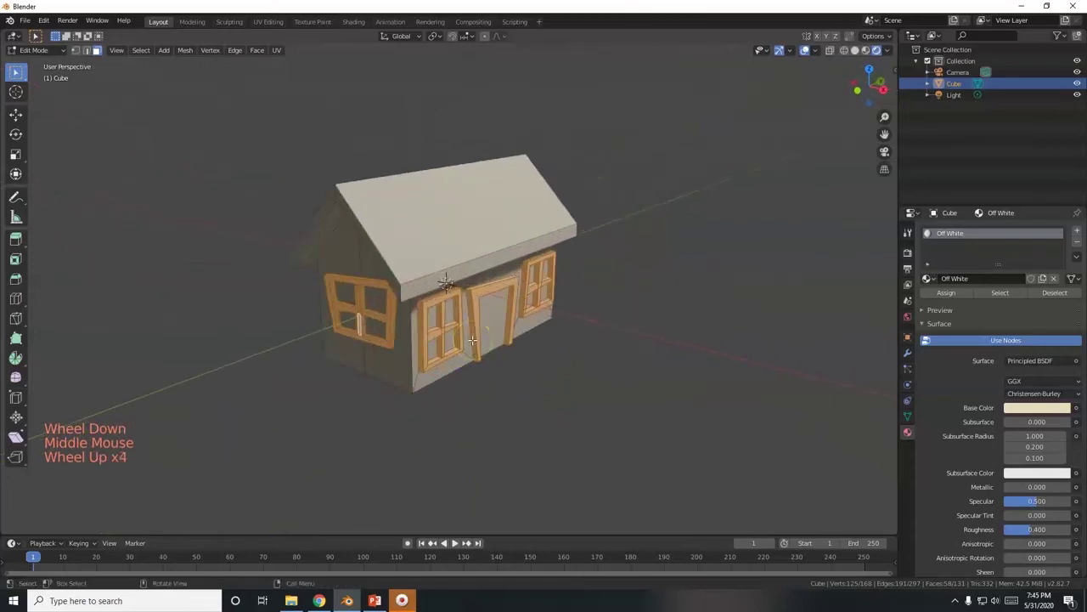
scroll(474, 340, "up", 2)
scroll(416, 348, "up", 2)
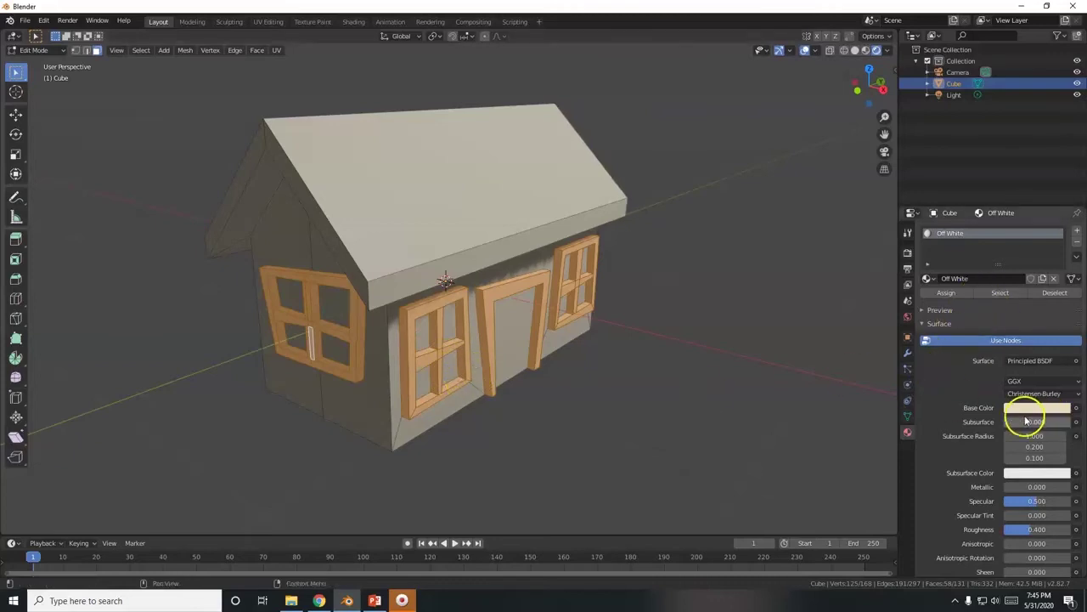
left_click(1037, 408)
left_click(1017, 317)
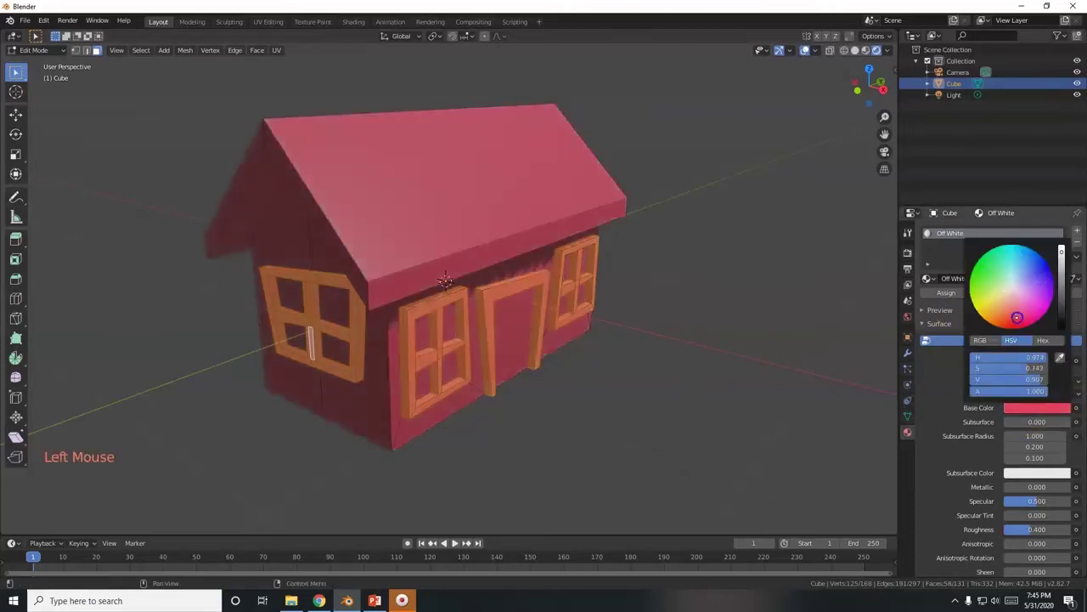
left_click_drag(1017, 316, 1004, 290)
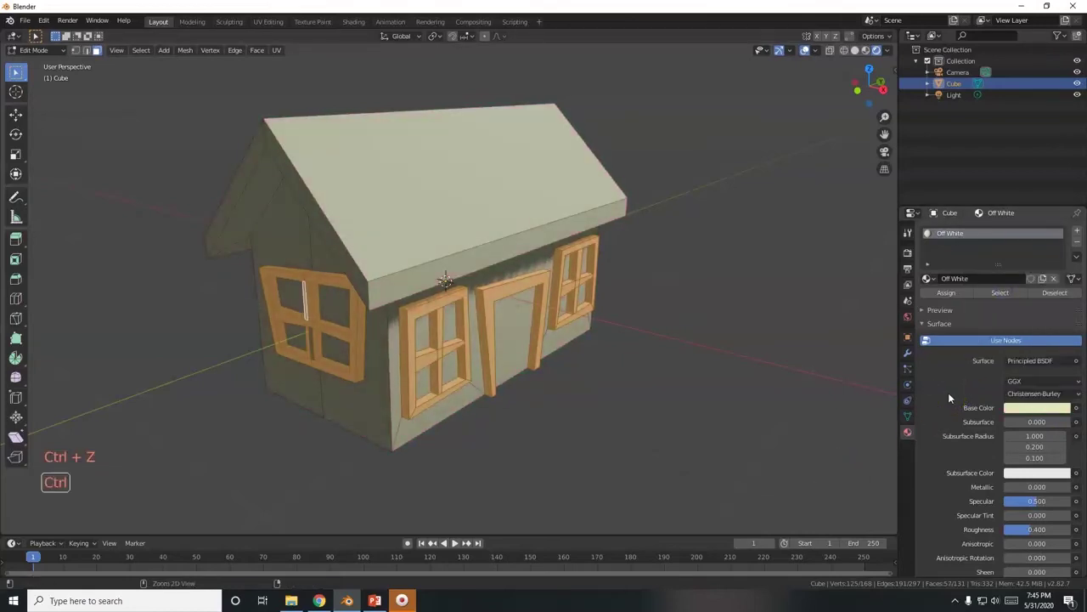
left_click(310, 333, "shift")
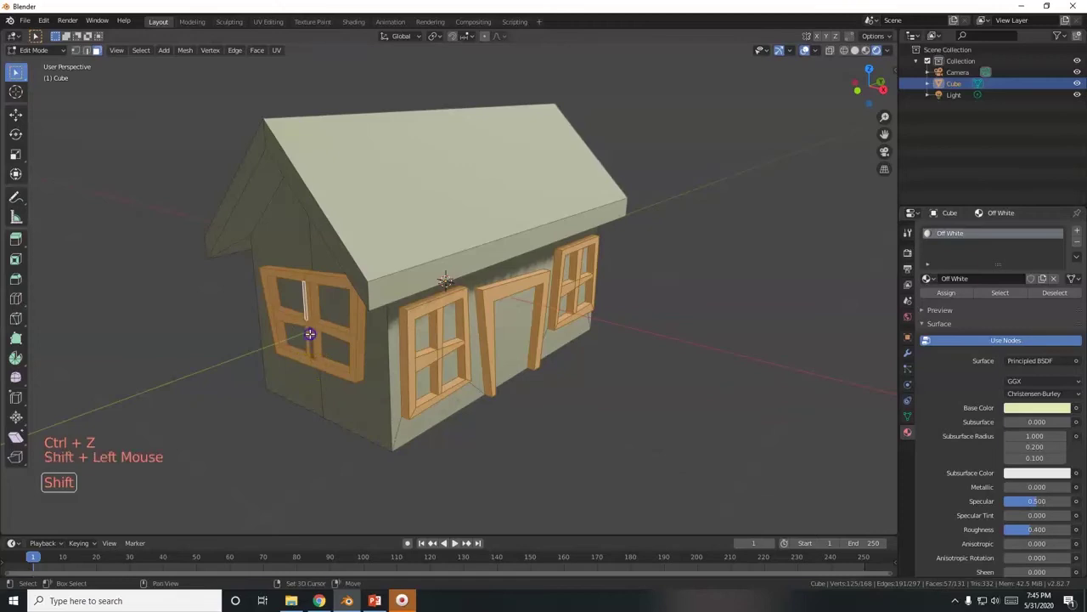
left_click(1032, 407)
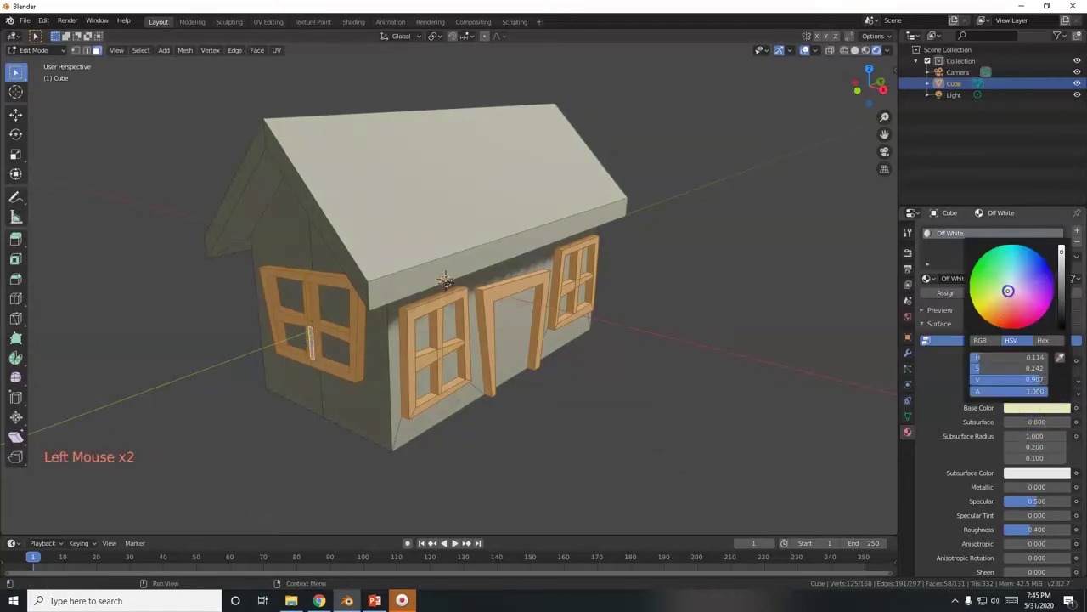
left_click(1038, 422)
left_click(1038, 408)
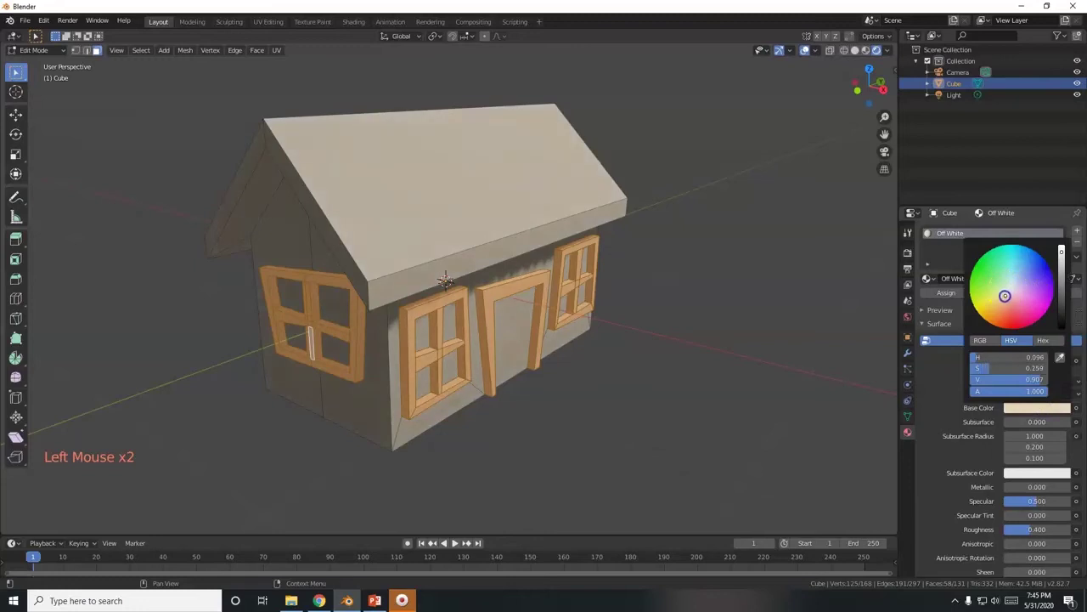
left_click(968, 421)
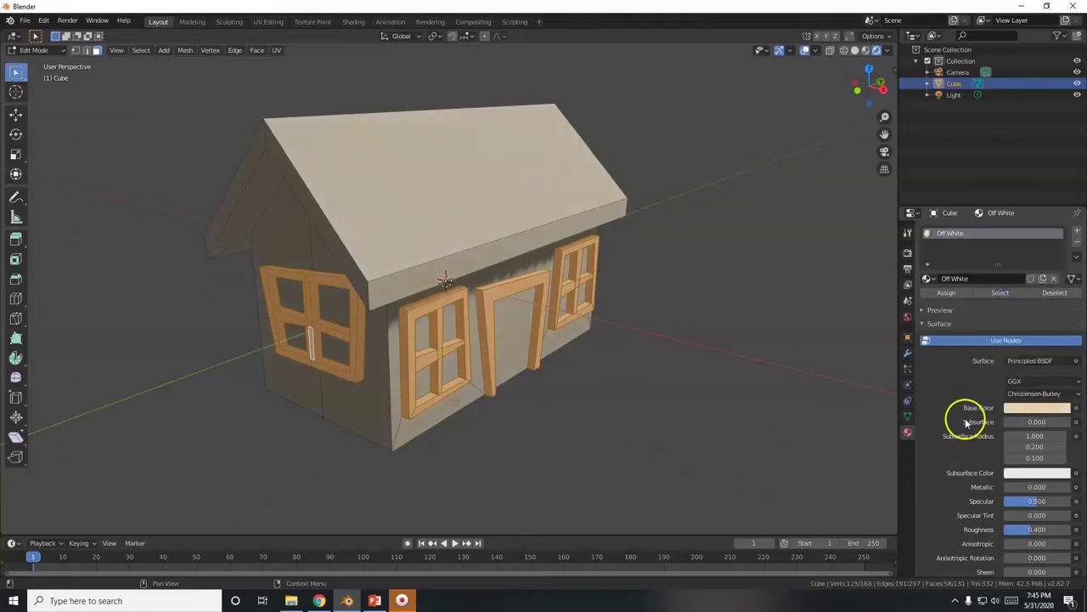
Step: Add a second material slot to the house with a new material named Blue
left_click(1077, 232)
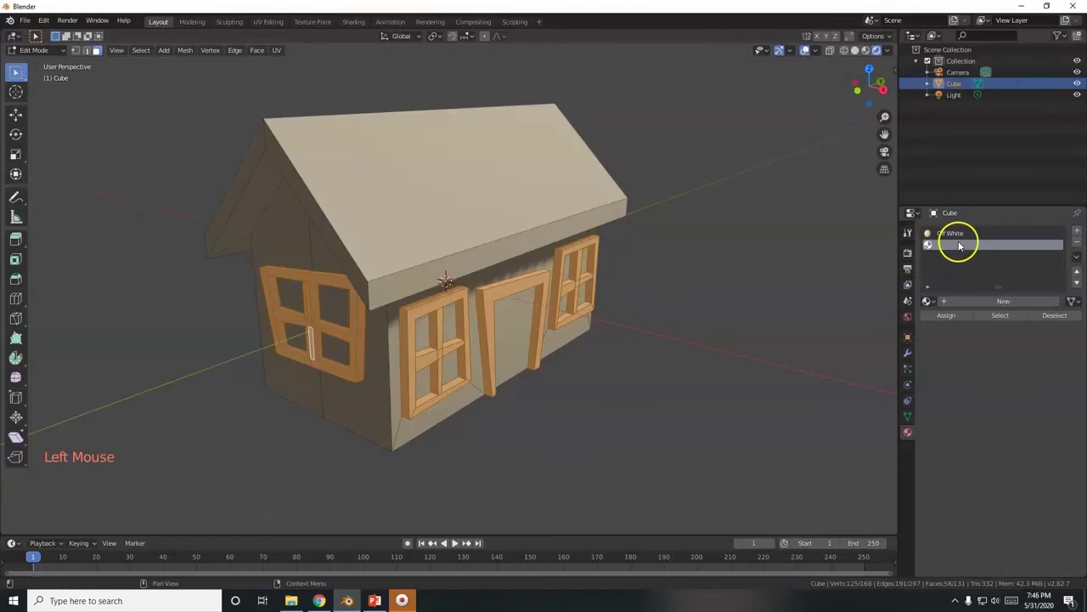
left_click(975, 300)
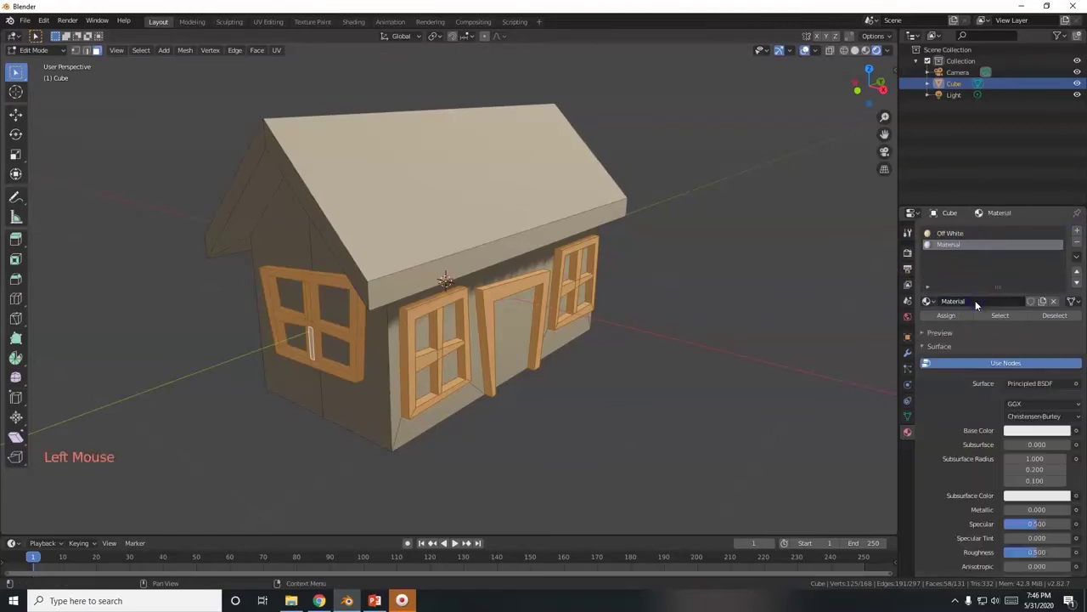
double_click(970, 302)
type("Blue")
left_click(959, 402)
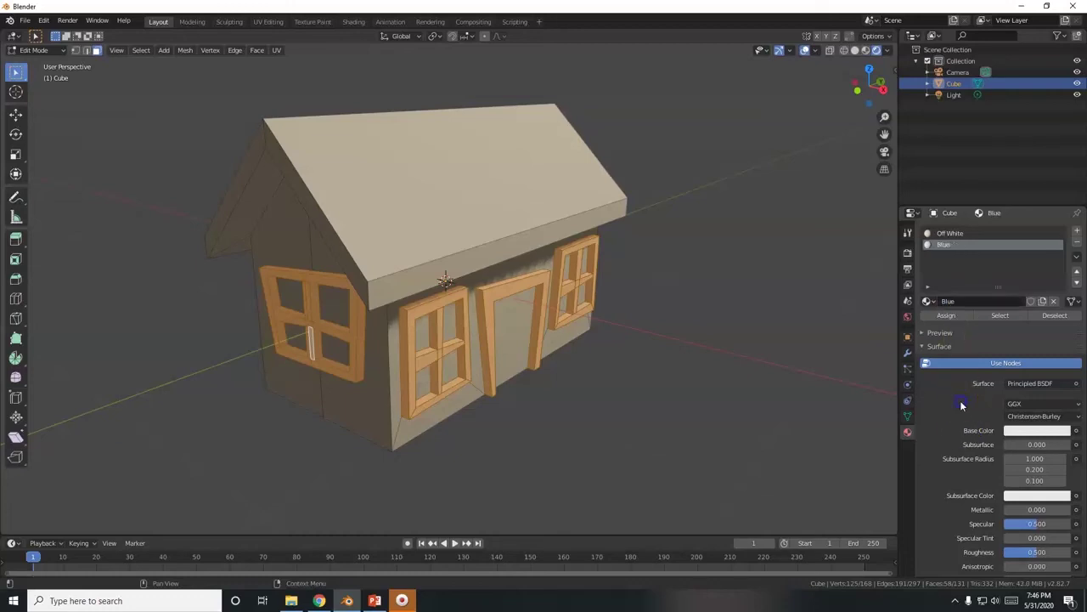
Step: Set the Blue material's base color to a medium blue, assign it to the selected window and door frame faces, and clear the selection
left_click(1025, 429)
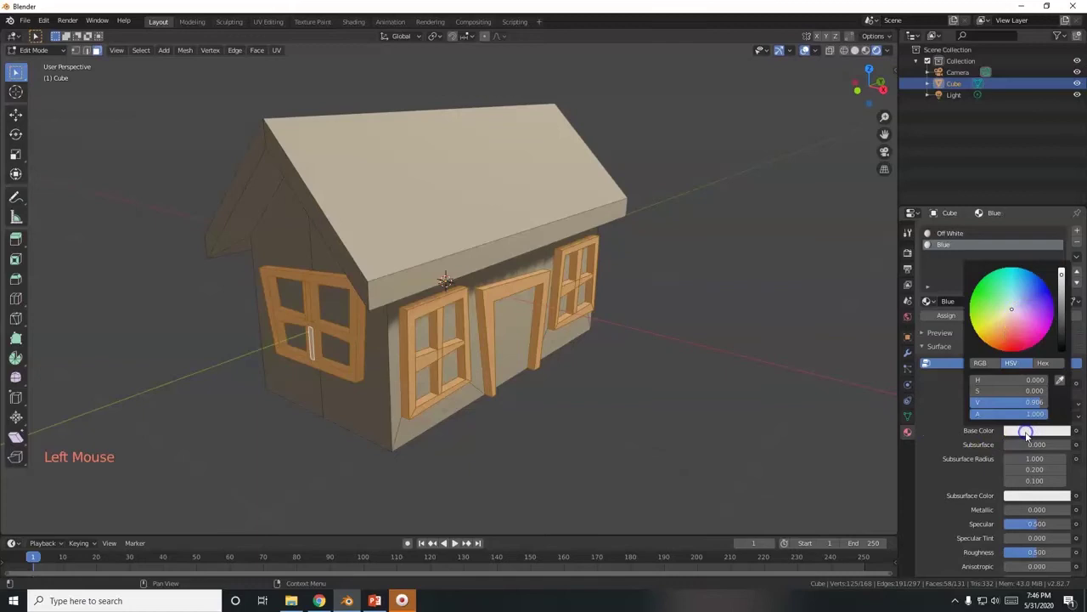
left_click(1029, 289)
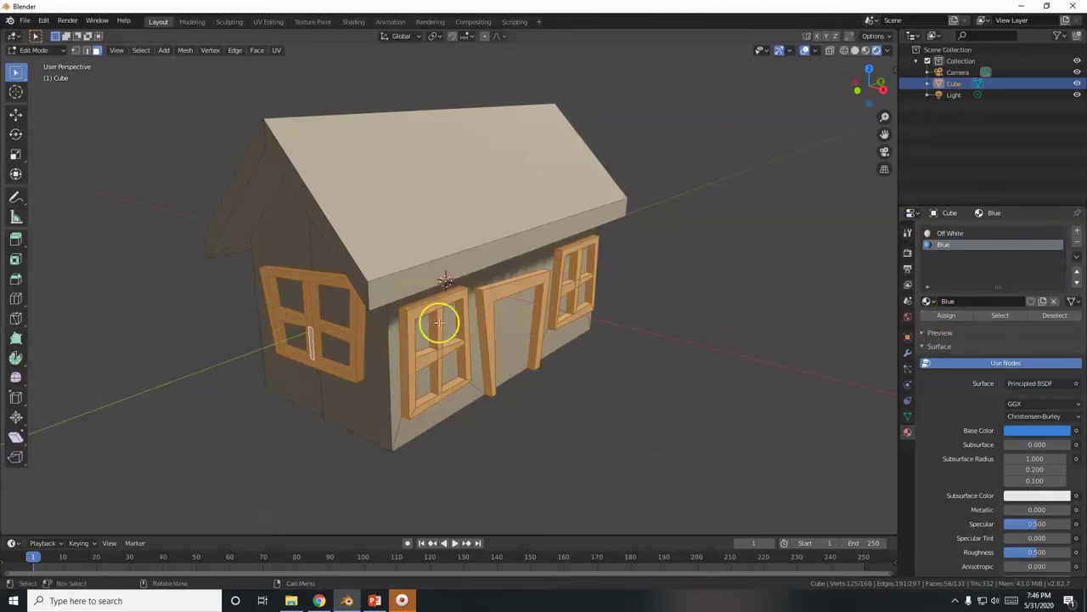
left_click(963, 316)
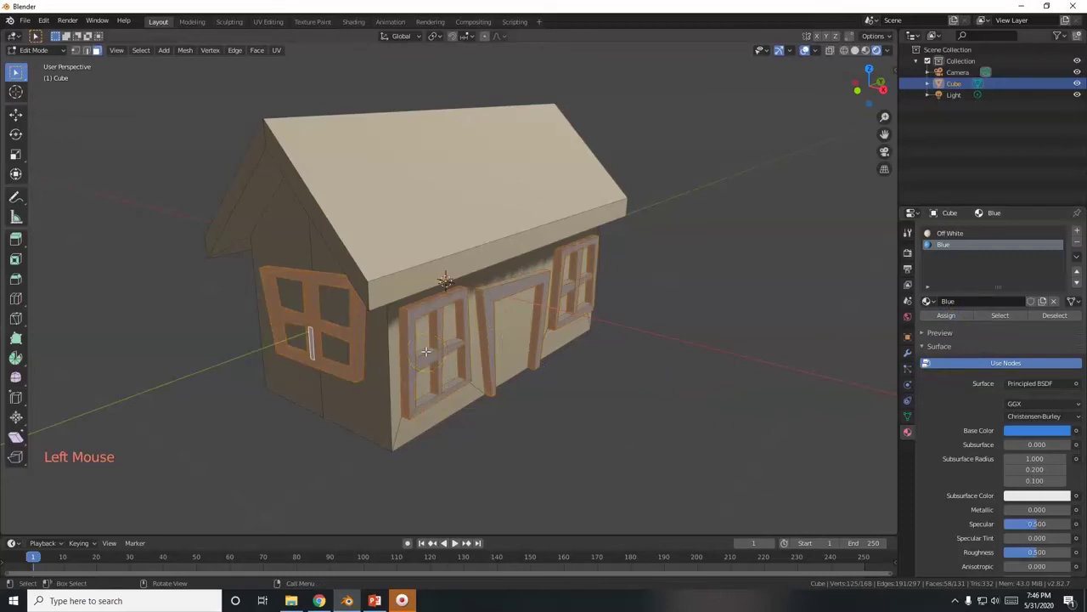
left_click(616, 378)
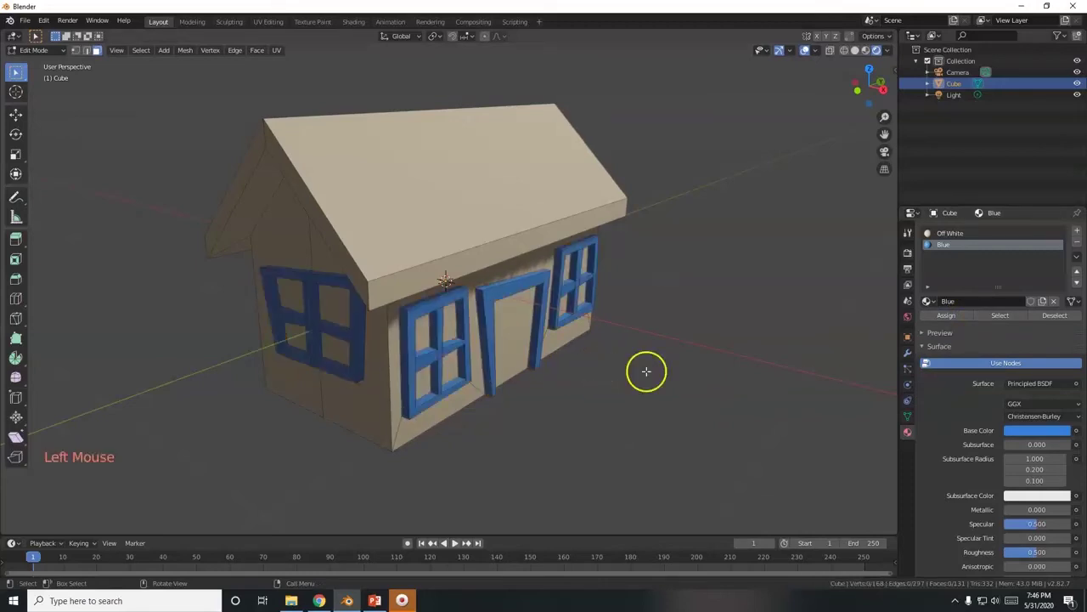
Step: Brighten the Blue material's base color to a lighter blue with hue 0.586, saturation 0.622 and value 1.000
left_click(1036, 429)
mouse_move(1060, 297)
left_mouse_down()
mouse_move(1062, 264)
mouse_move(1025, 286)
left_mouse_up()
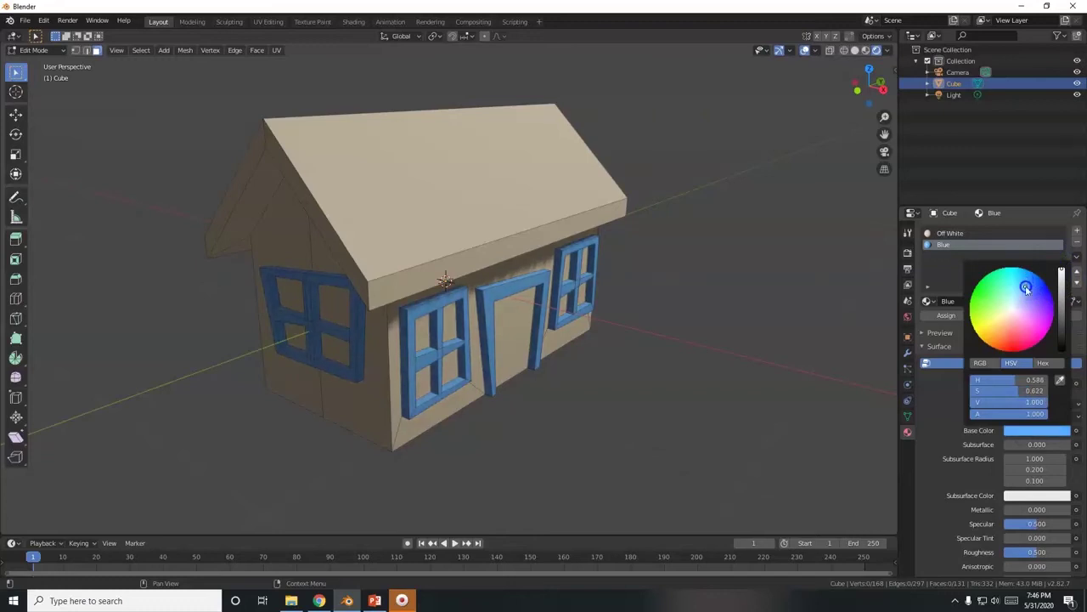
Step: Select the roof's front slope, its front edge face and the thickness and underside faces at the gable ends
scroll(629, 427, "down", 2)
mouse_move(628, 427)
middle_mouse_down()
mouse_move(555, 407)
mouse_move(555, 396)
mouse_move(621, 413)
middle_mouse_up()
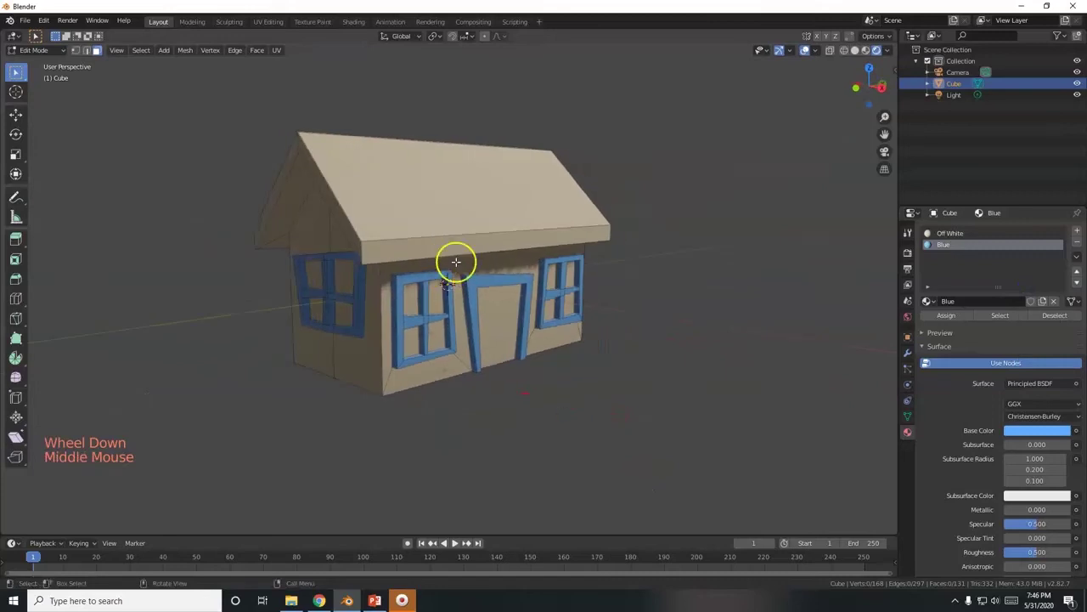
left_click(436, 244)
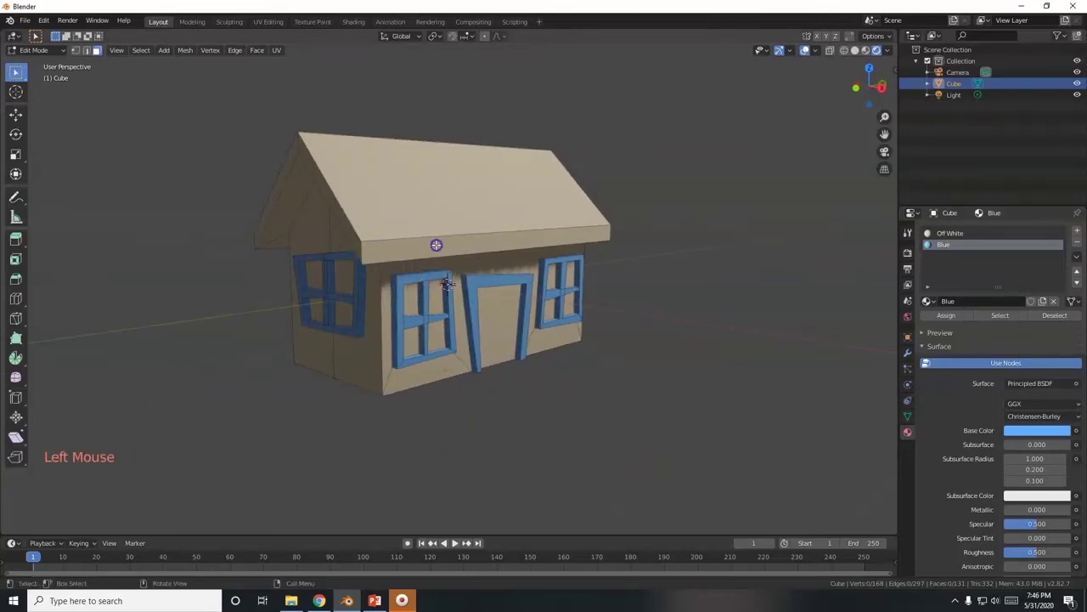
left_click(429, 180, "shift")
left_click(338, 204, "shift")
left_click(281, 183, "shift")
left_click(286, 194, "shift")
left_click(282, 239, "shift")
middle_click_drag(284, 237, 573, 229)
left_click(566, 195, "shift")
left_click(572, 213, "shift")
Step: Add the back slope, its edge face and the remaining gable-end and underside faces to the roof selection
middle_click_drag(314, 304, 442, 305)
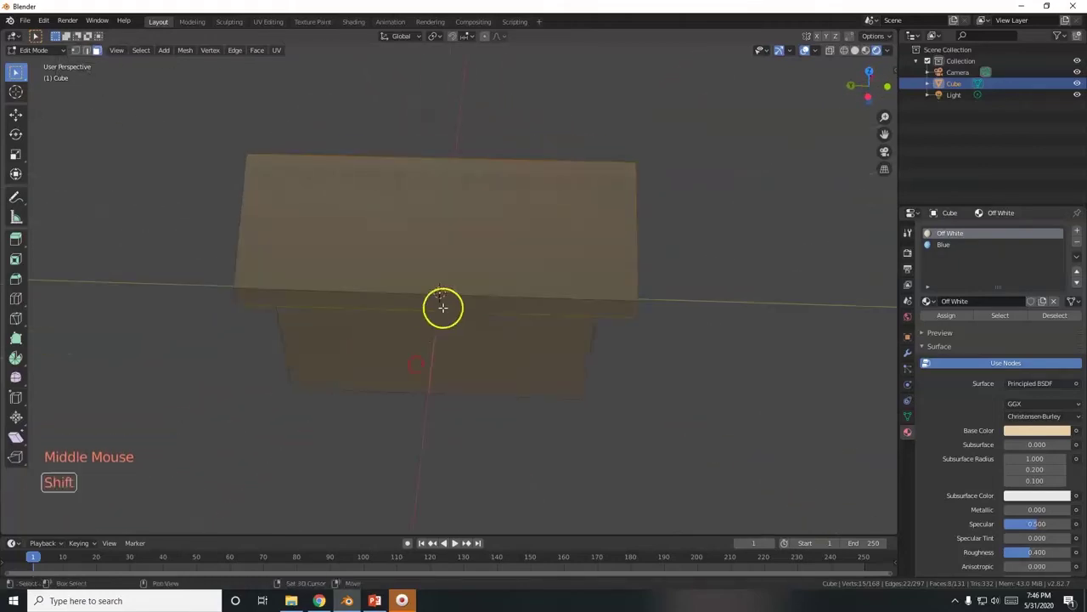
left_click(453, 300, "shift")
left_click(425, 249, "shift")
middle_click_drag(340, 308, 365, 276)
left_click(366, 279, "shift")
left_click(301, 246, "shift")
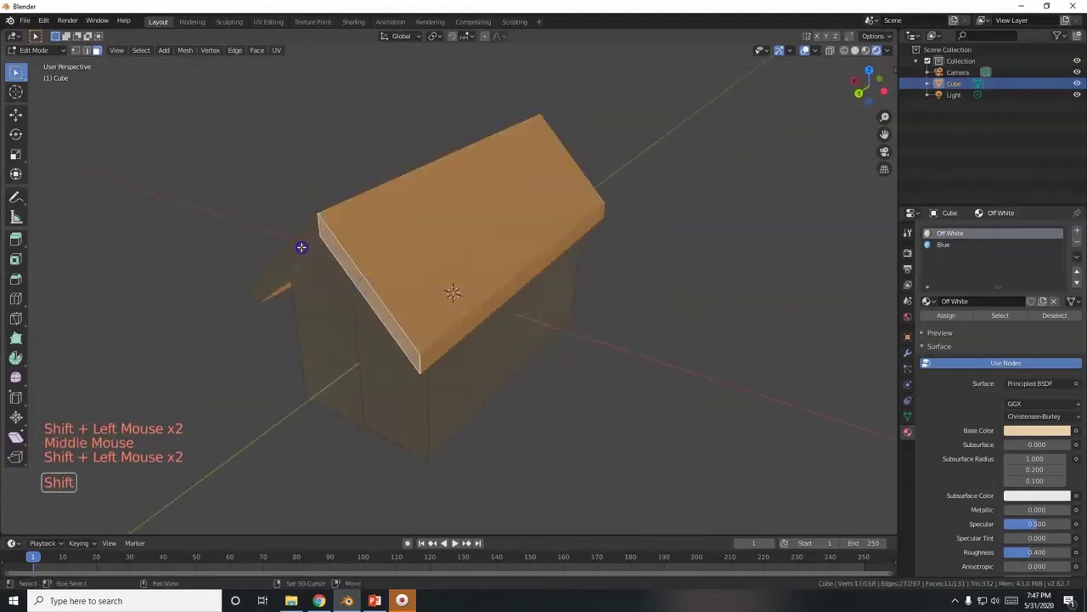
middle_click_drag(322, 335, 384, 275, "shift")
middle_click_drag(388, 316, 390, 349, "shift")
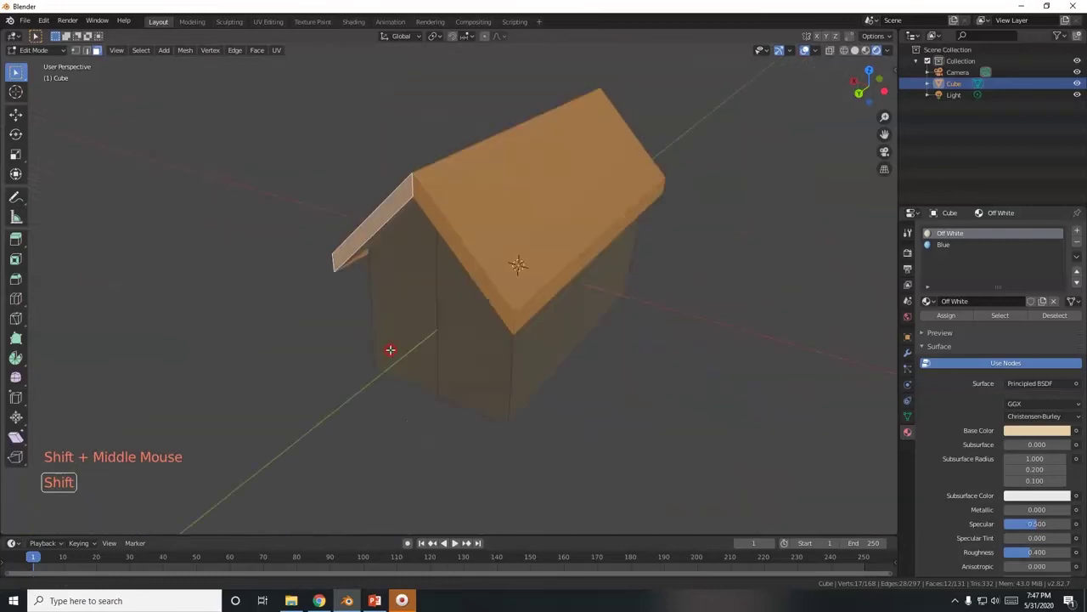
left_click(376, 235, "shift")
middle_click_drag(483, 424, 564, 362)
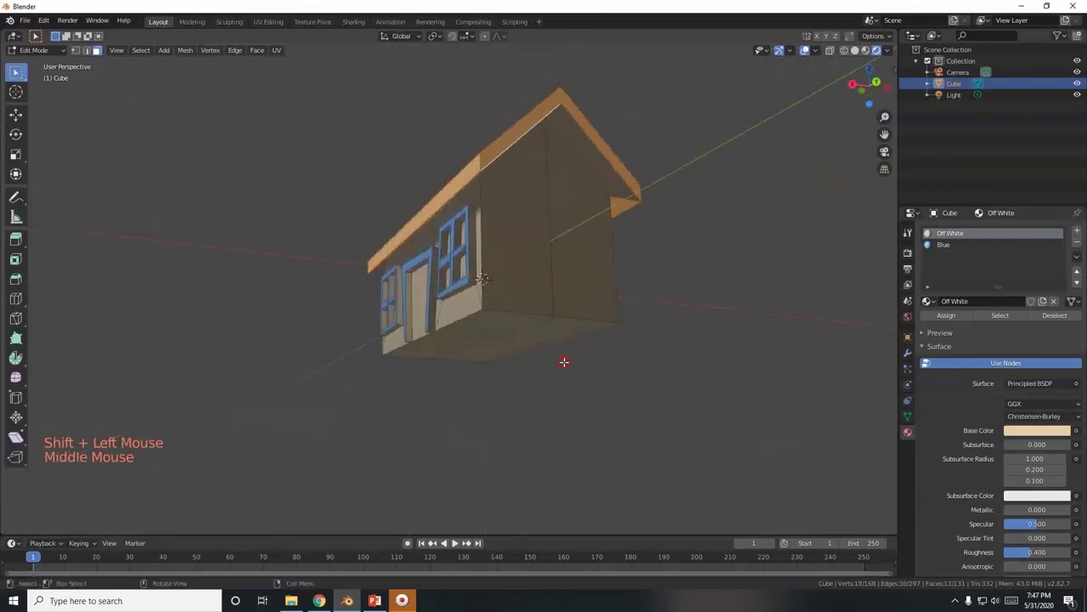
left_click(617, 177, "shift")
middle_click_drag(617, 178, 598, 357)
key("KP_0")
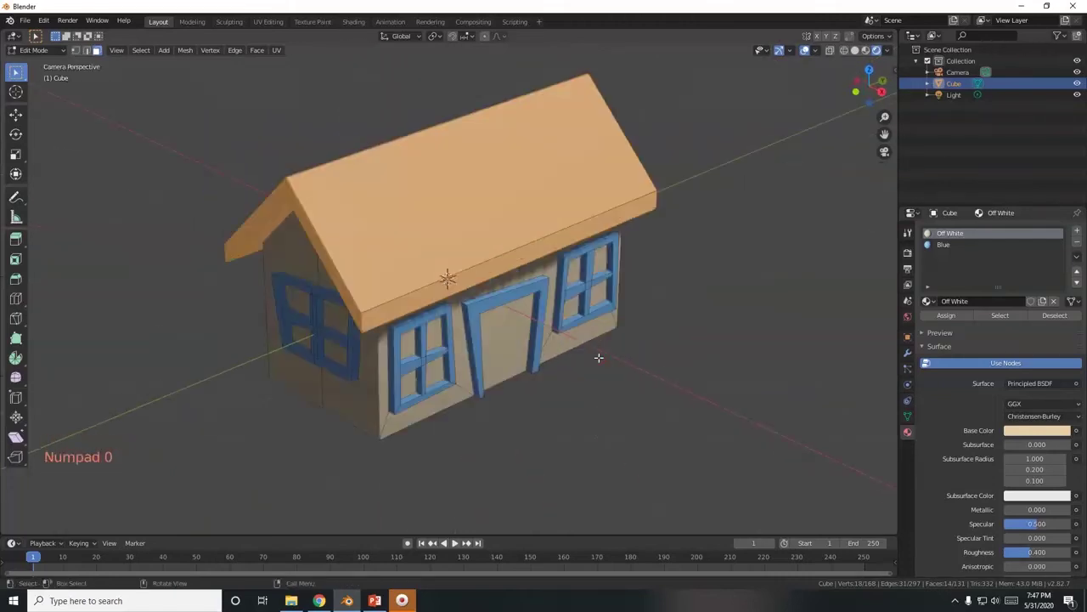
scroll(580, 355, "down", 4)
scroll(581, 357, "up", 4)
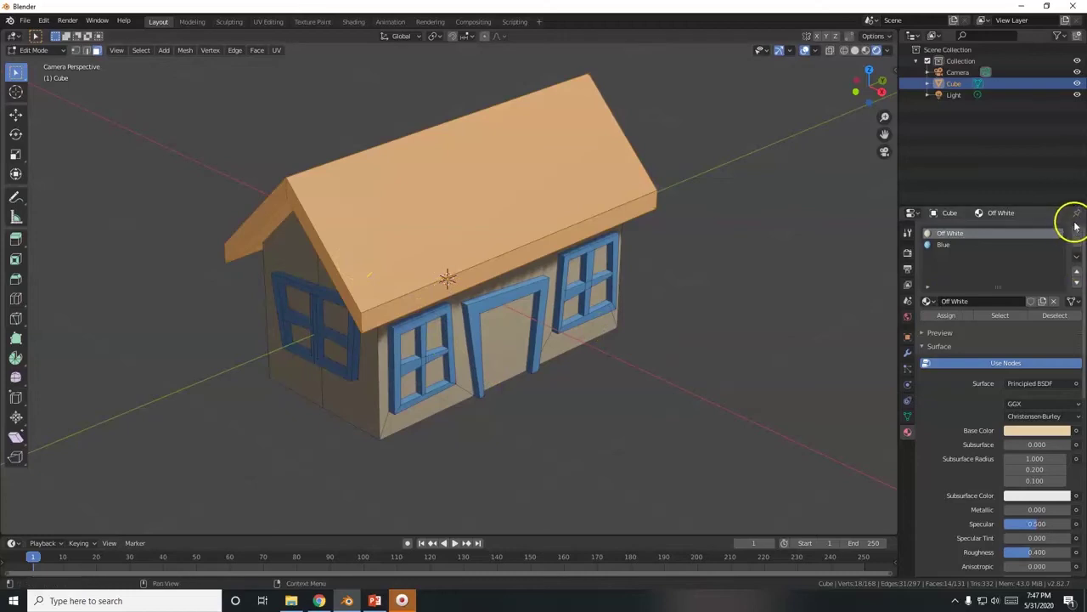
Step: Add a new material slot to the house and name its new material Red Brown
left_click(1078, 233)
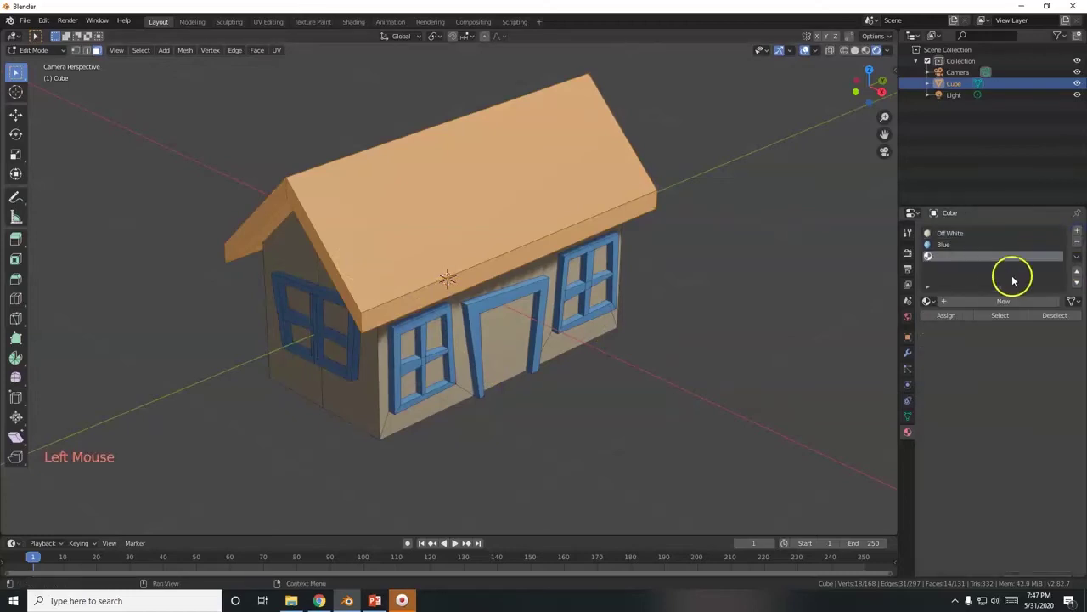
left_click(983, 301)
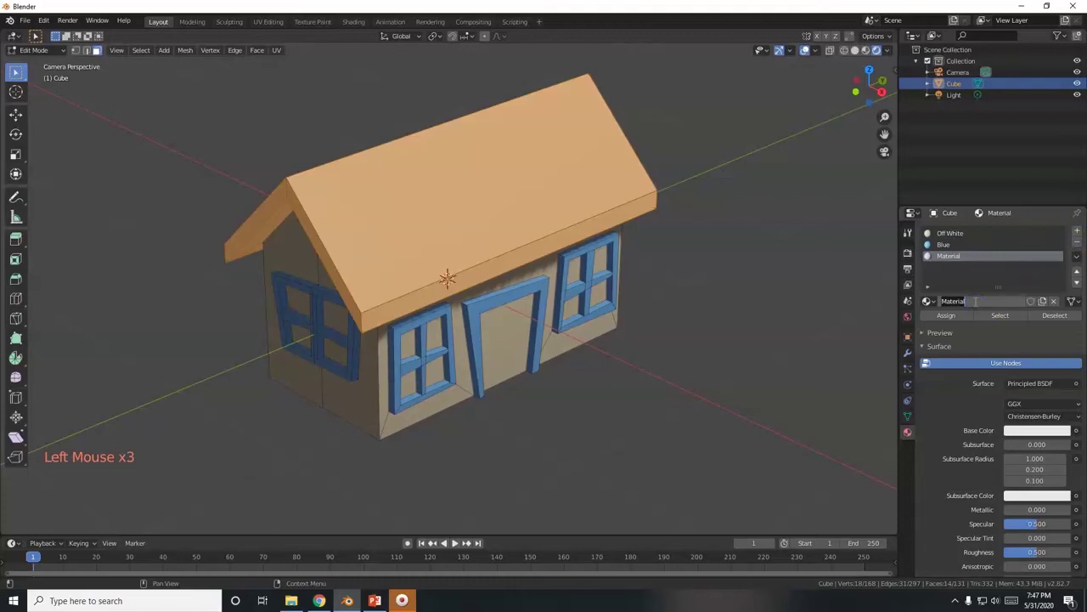
type("Red Brown")
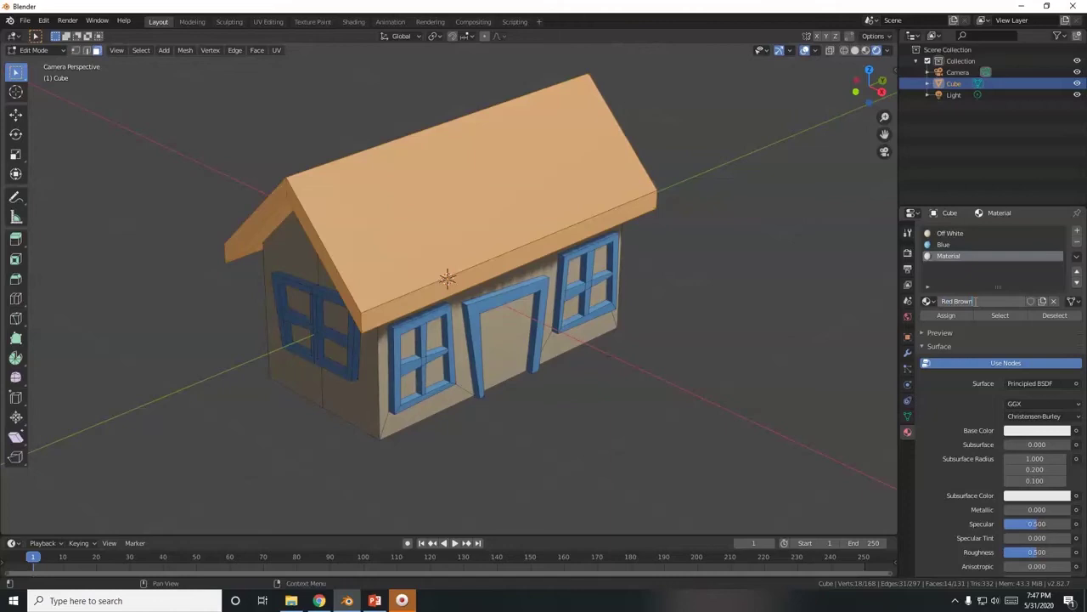
key("Return")
Step: Set the Red Brown material's base color to a dark reddish brown
left_click(1014, 432)
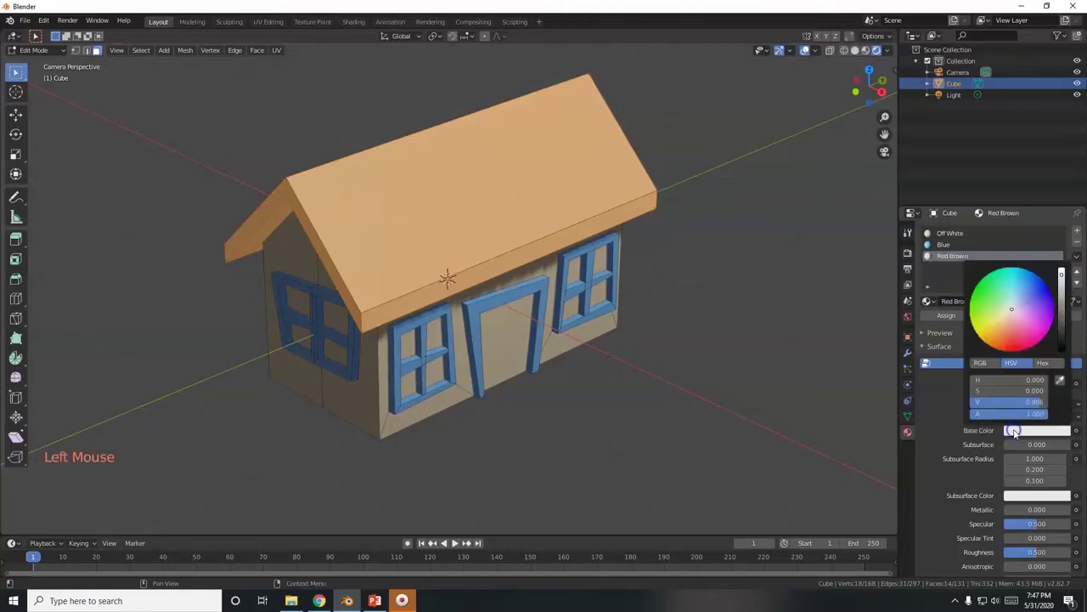
left_click(1005, 338)
left_click(1011, 344)
left_click(1061, 274)
left_click_drag(1061, 276, 1061, 316)
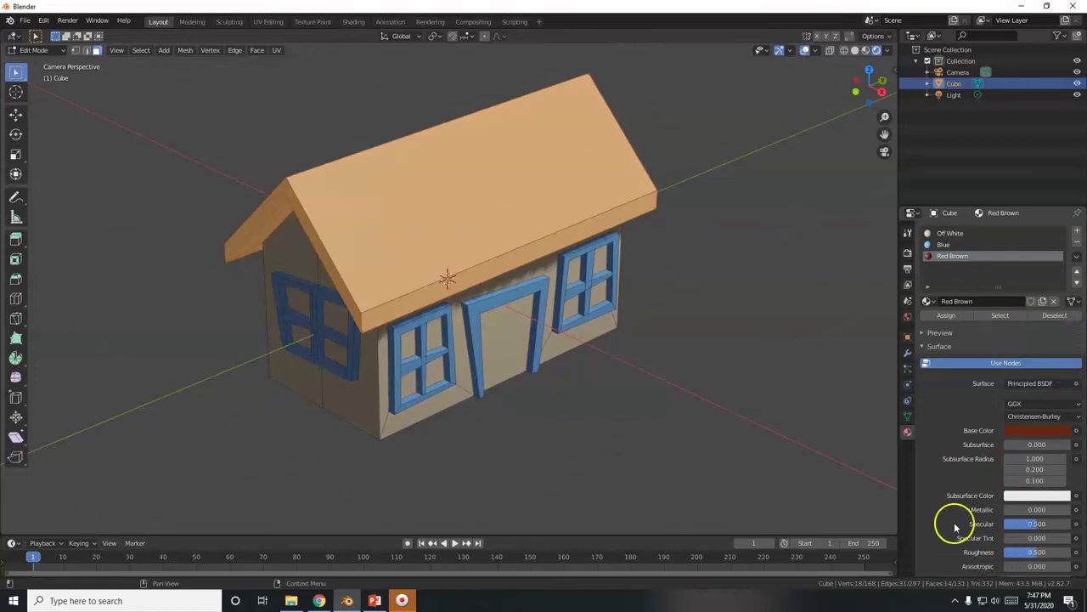
Step: Set the Red Brown material's subsurface color to bright red and assign the material to the selected roof faces
left_click(1028, 495)
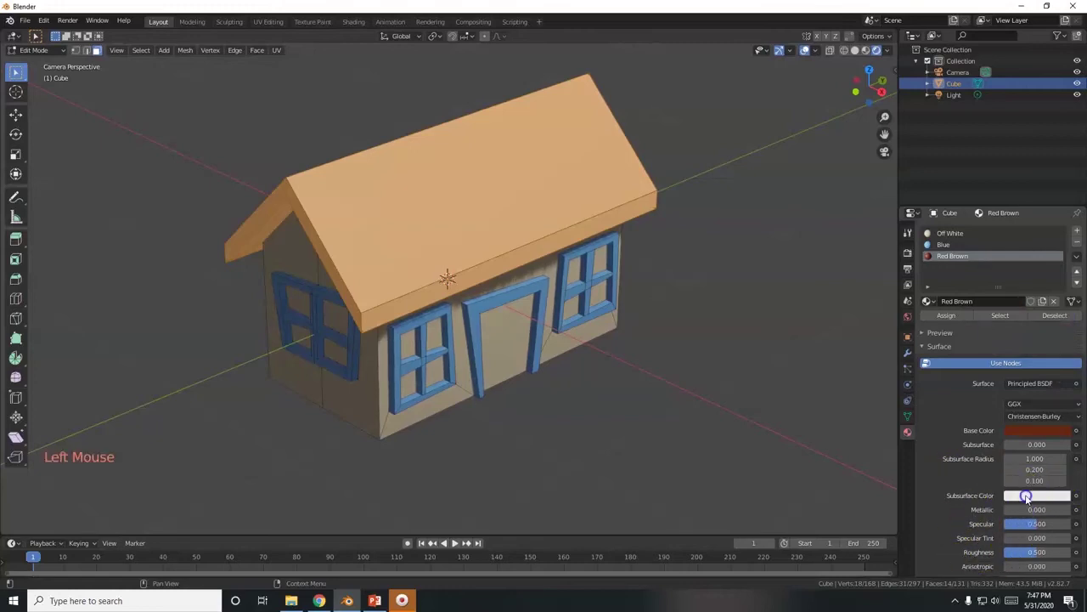
left_click_drag(1014, 376, 1012, 419)
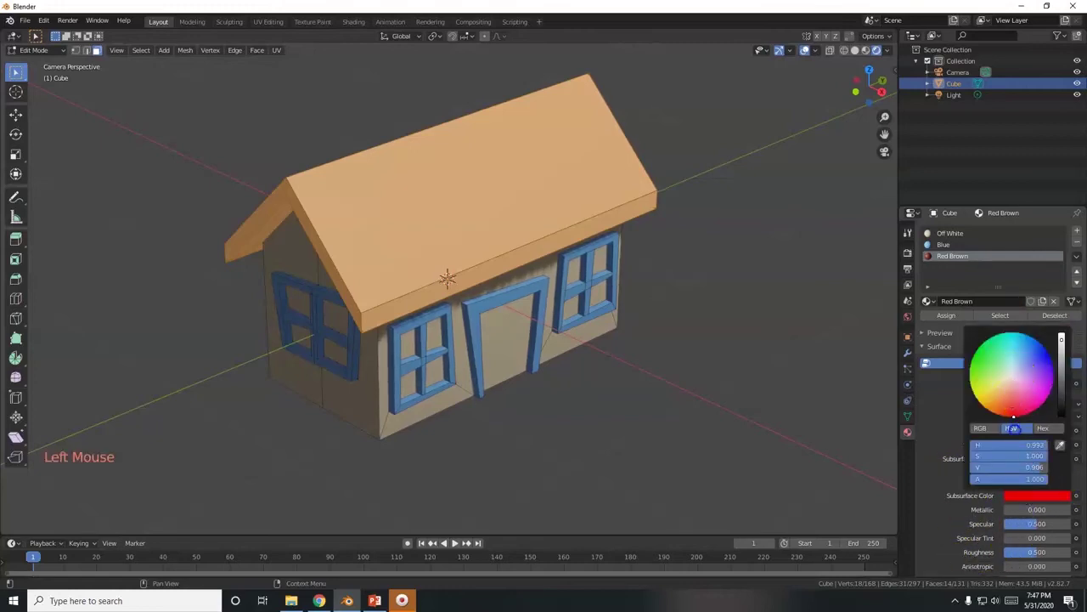
left_click(1061, 338)
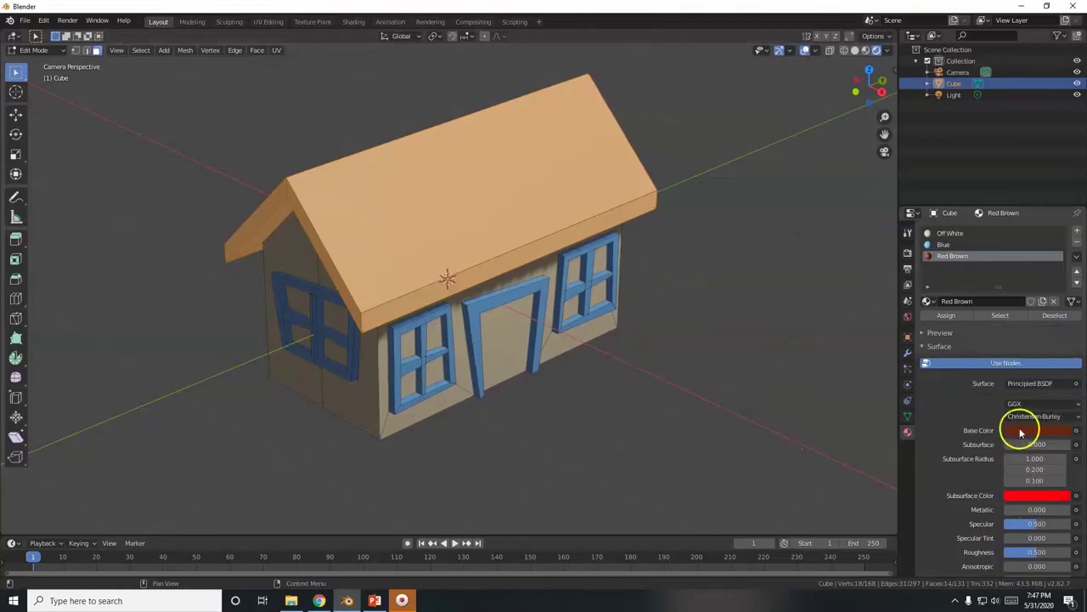
left_click(948, 315)
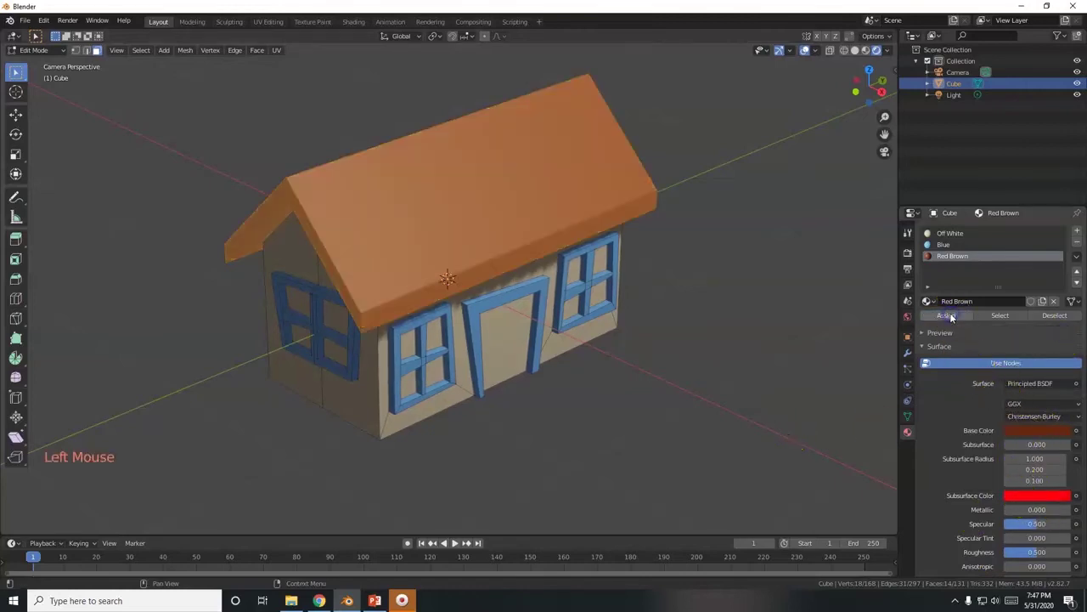
Step: Select the door panel face and add a new material named Red in a new slot
left_click(502, 372)
middle_click_drag(475, 395, 478, 366)
scroll(452, 360, "up", 4)
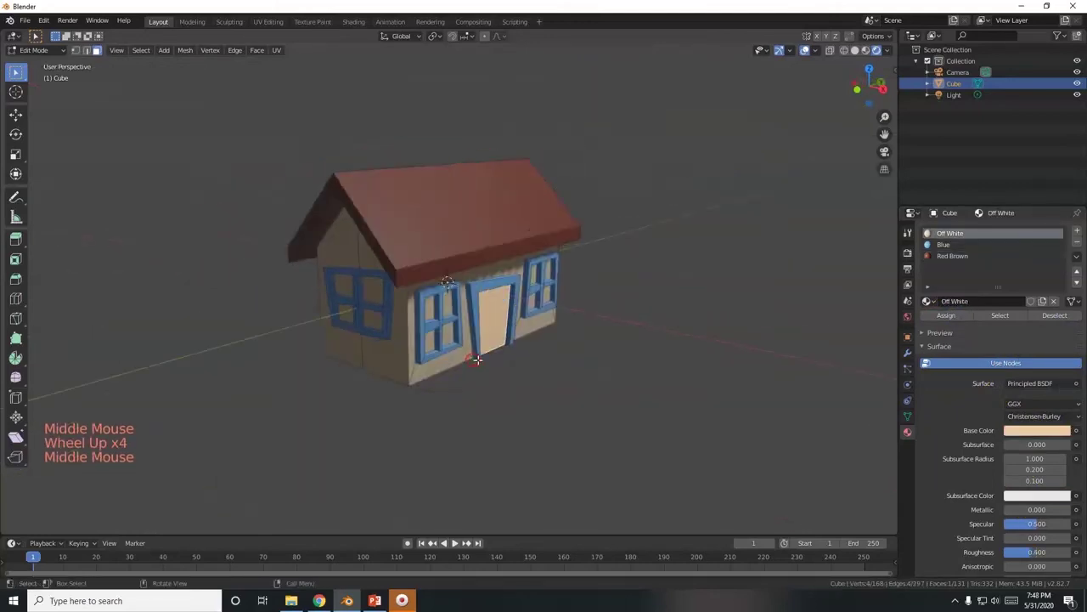
scroll(445, 308, "up", 4)
middle_click(571, 393)
middle_click_drag(571, 392, 549, 393)
scroll(505, 403, "down", 2)
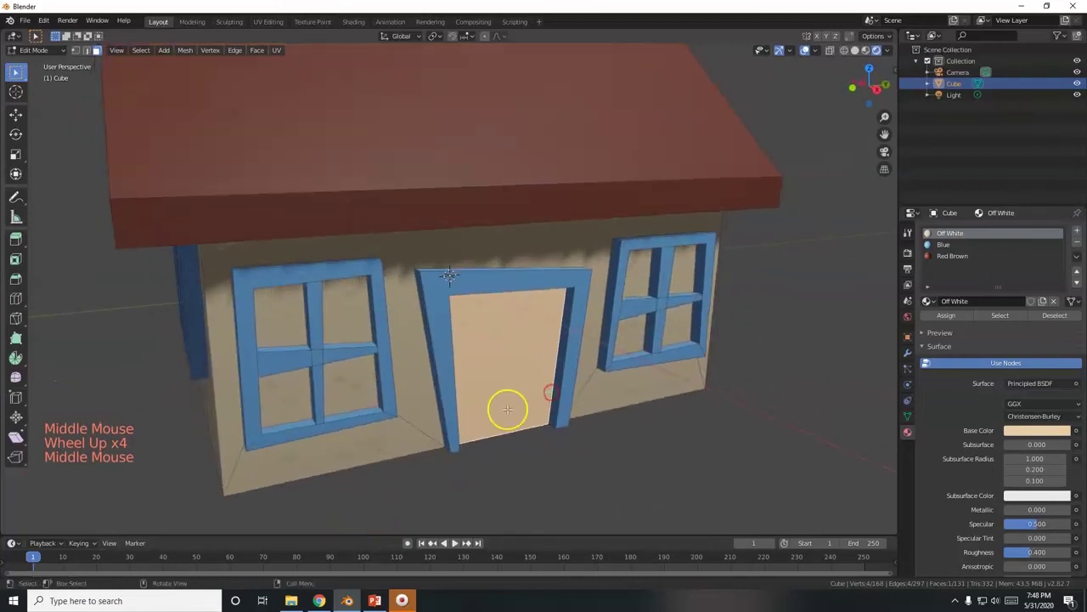
left_click(480, 325)
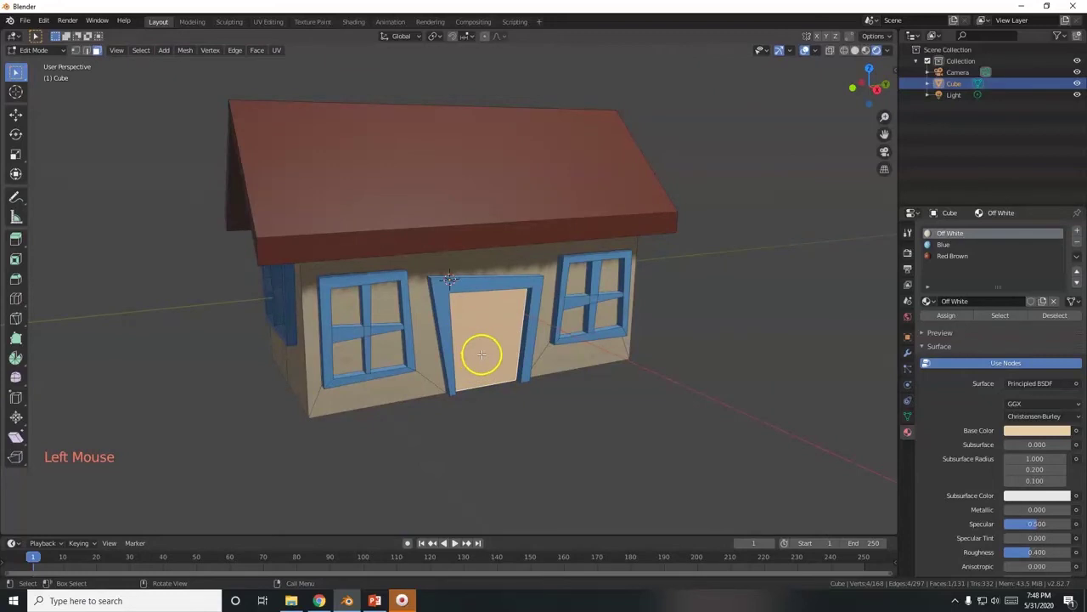
left_click(1077, 231)
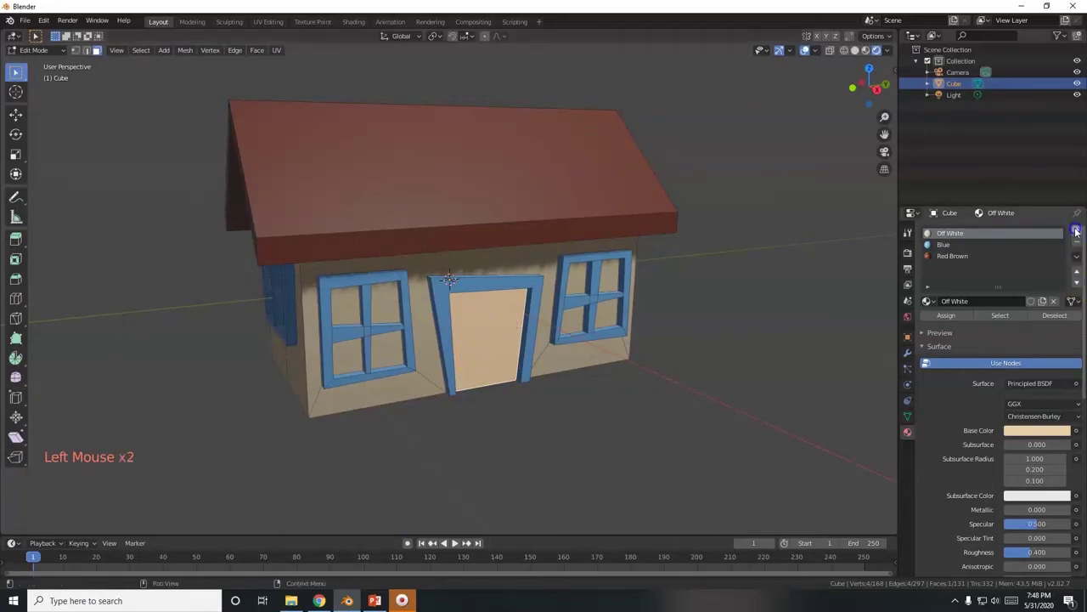
left_click(1015, 300)
left_click(994, 303)
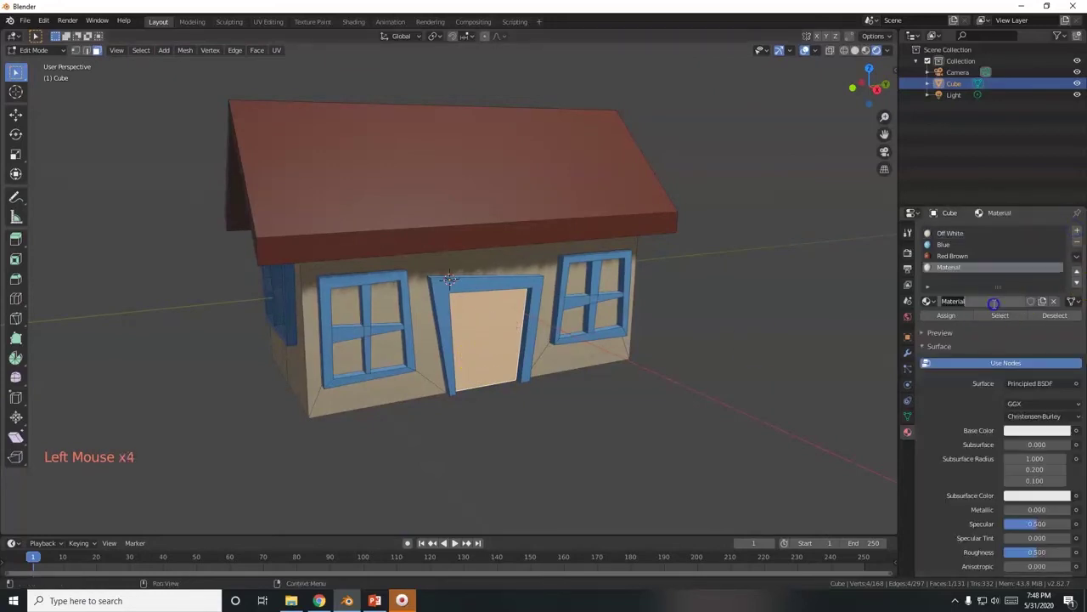
type("Red")
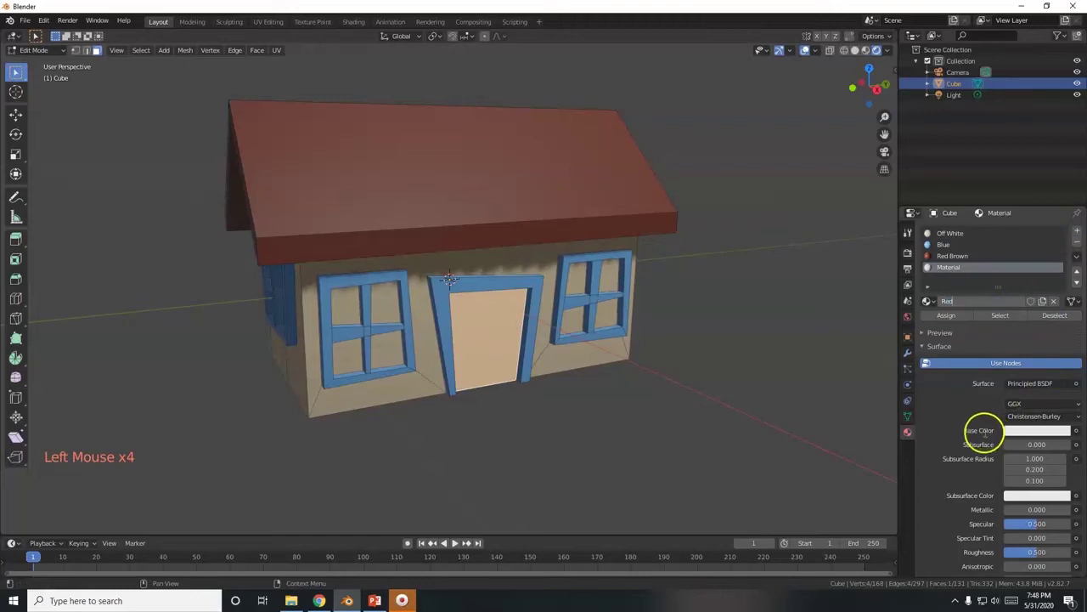
Step: Set the Red material's base color to bright red, hue about 0.983 and saturation 1.000, and assign it to the door panel
left_click(1027, 431)
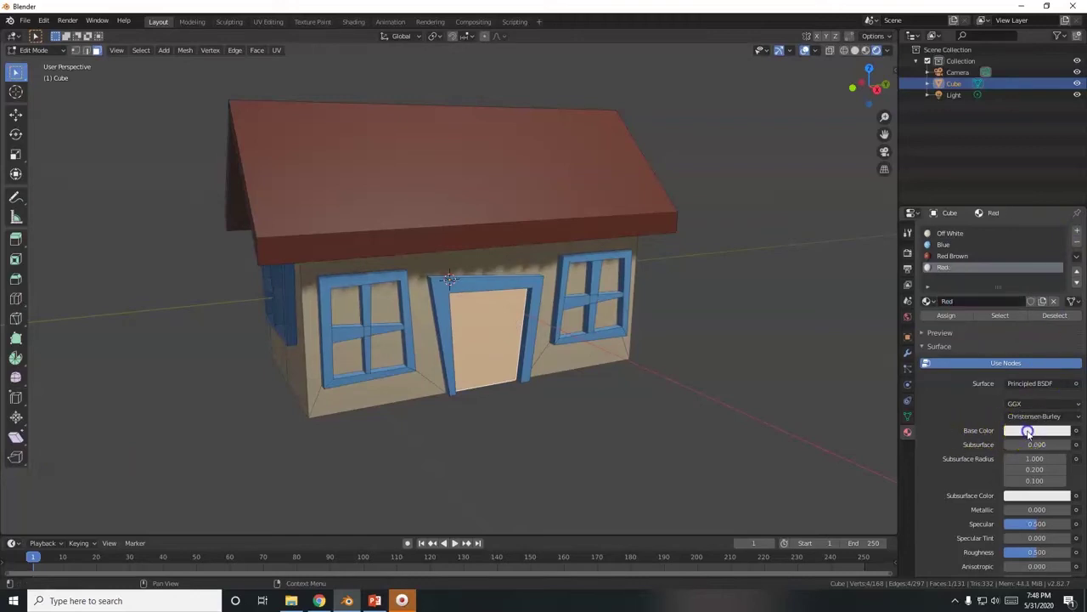
left_click(1027, 432)
left_click_drag(1015, 313, 1017, 366)
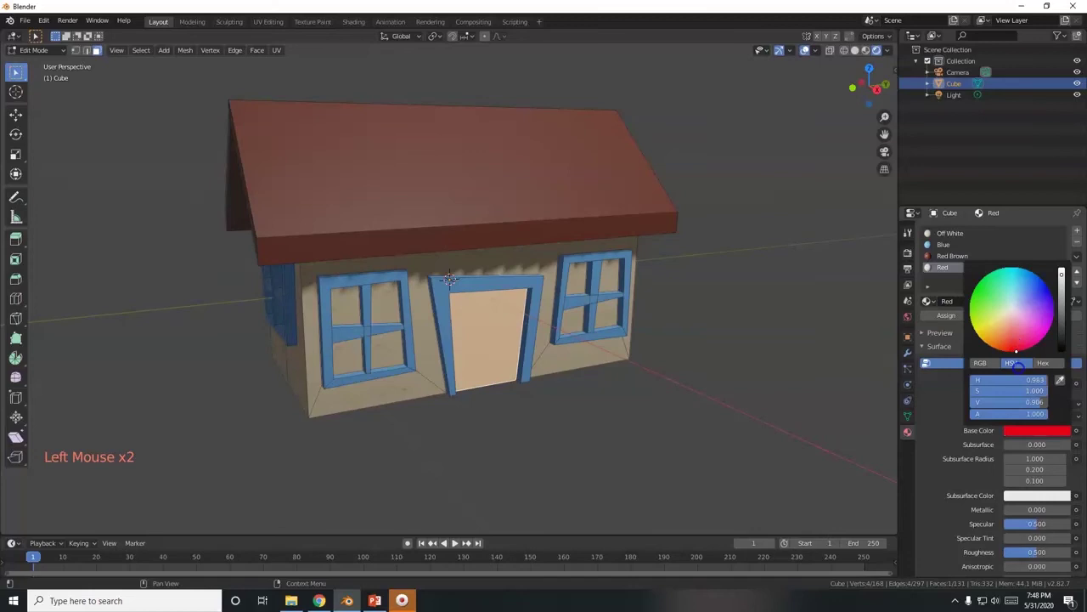
left_click(950, 315)
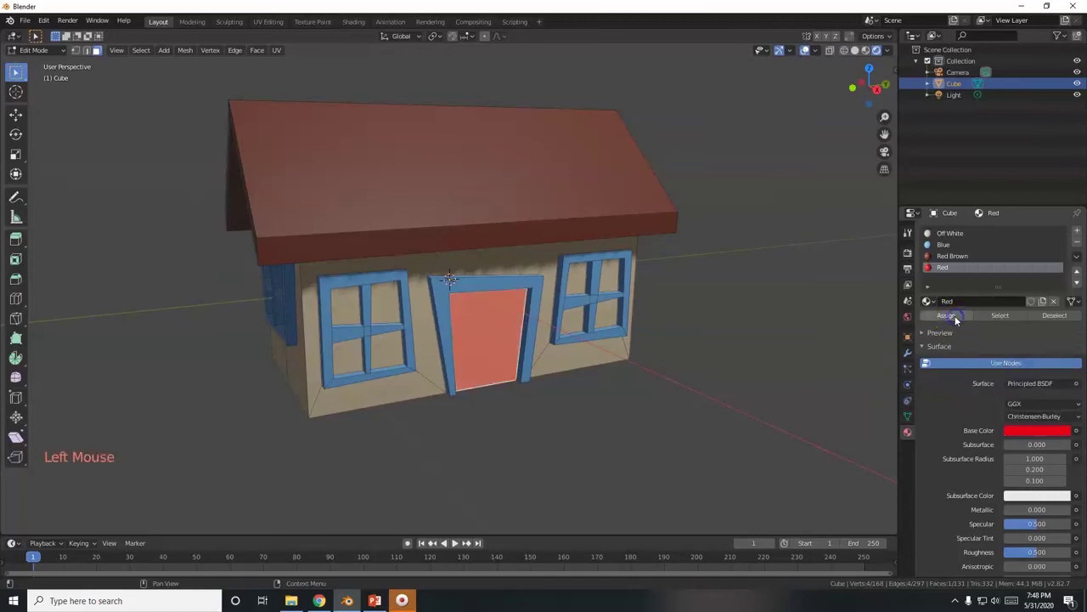
Step: Select all four glass pane faces in each of the two front windows
left_click(581, 281)
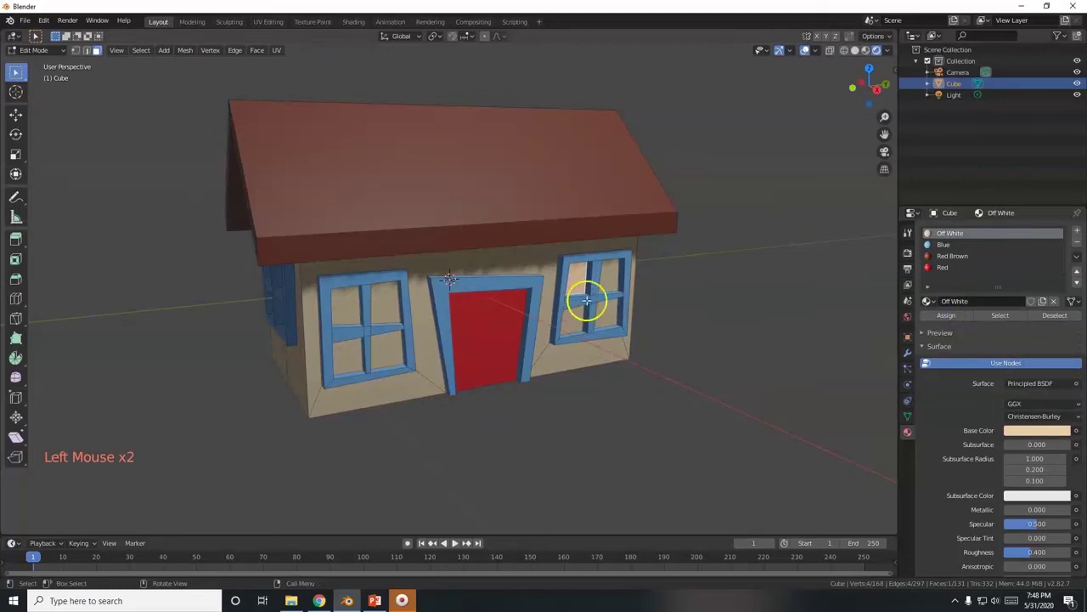
left_click(608, 274, "shift")
left_click(610, 309, "shift")
left_click(577, 313, "shift")
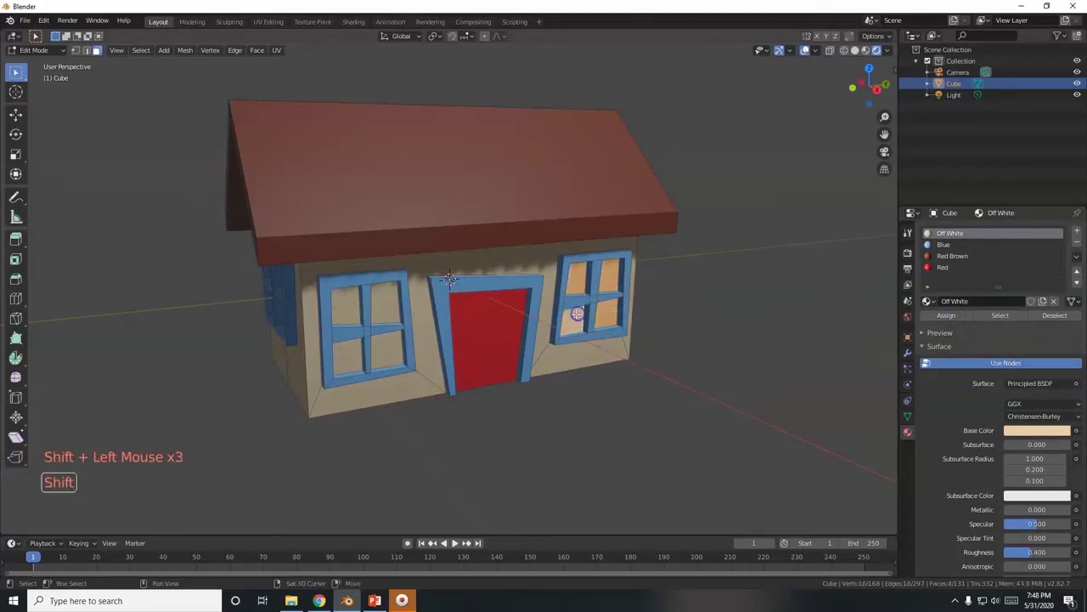
left_click(352, 309, "shift")
left_click(389, 303, "shift")
left_click(396, 347, "shift")
left_click(348, 355, "shift")
Step: Add the four glass pane faces of the side window to the selection
middle_click_drag(325, 381, 381, 390)
left_click(323, 308, "shift")
left_click(323, 309, "shift")
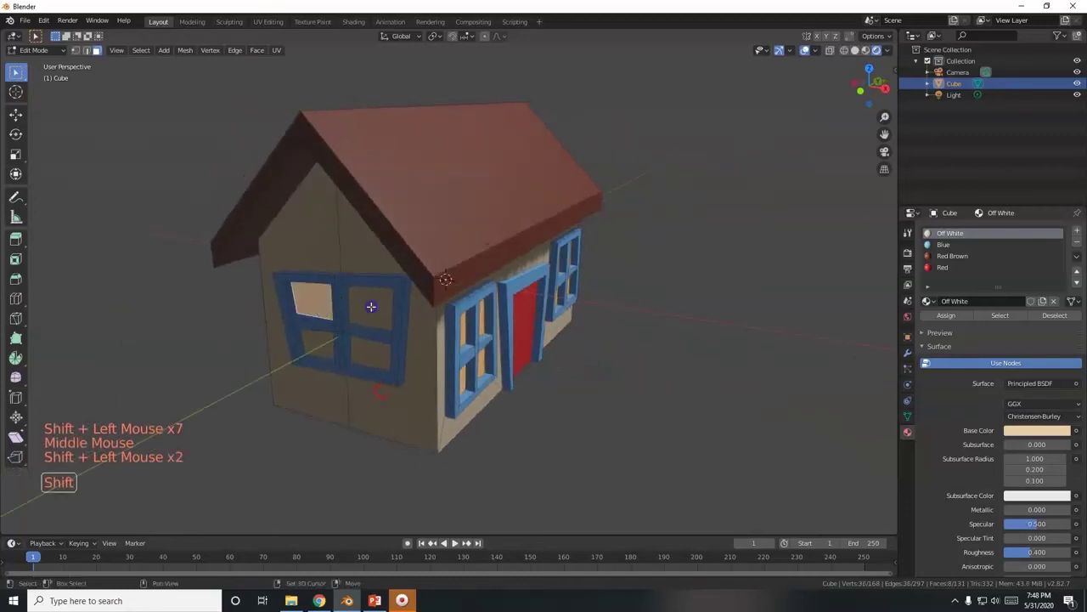
left_click(369, 354, "shift")
left_click(315, 340, "shift")
scroll(600, 405, "down", 2)
mouse_move(600, 405)
middle_mouse_down()
mouse_move(502, 394)
mouse_move(631, 401)
mouse_move(512, 393)
mouse_move(599, 400)
middle_mouse_up()
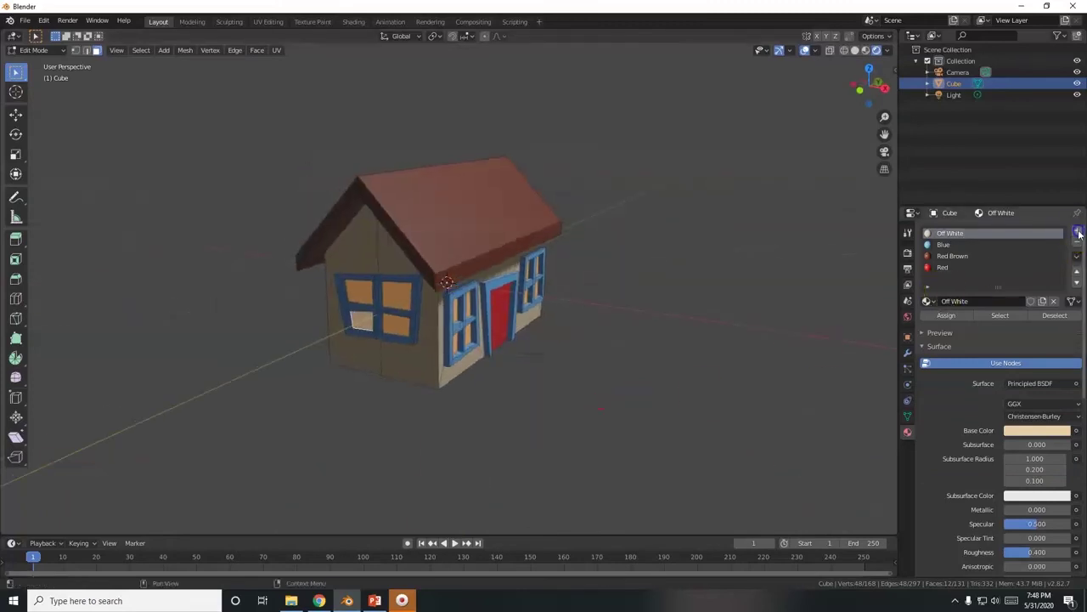
Step: Add a new material with a pale cyan-blue base color at full brightness, hue about 0.531 and saturation about 0.272
left_click(1078, 231)
left_click(995, 303)
left_click(1010, 432)
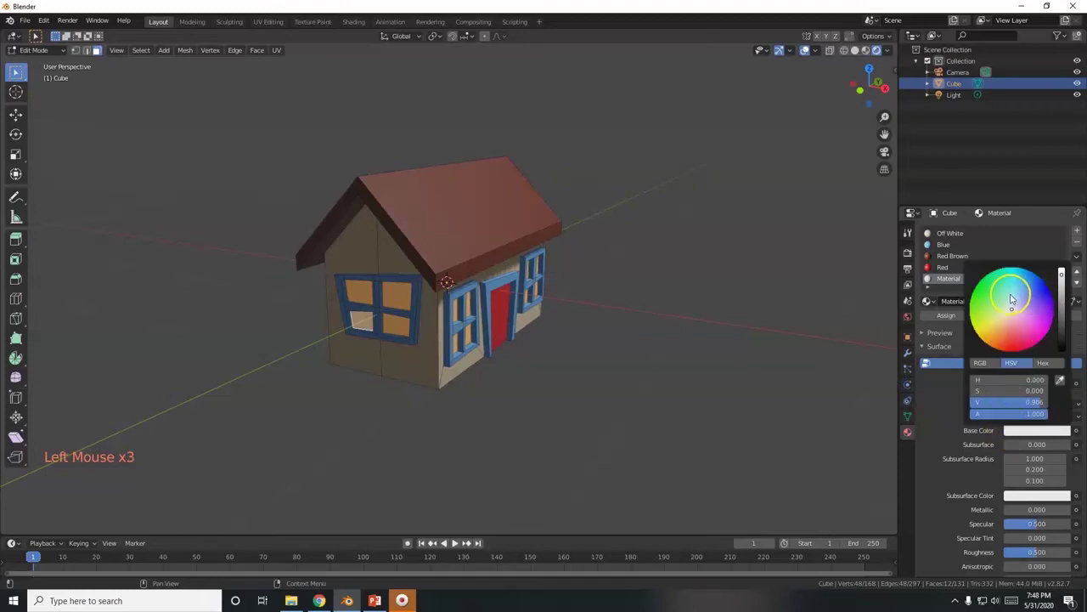
left_click(1014, 298)
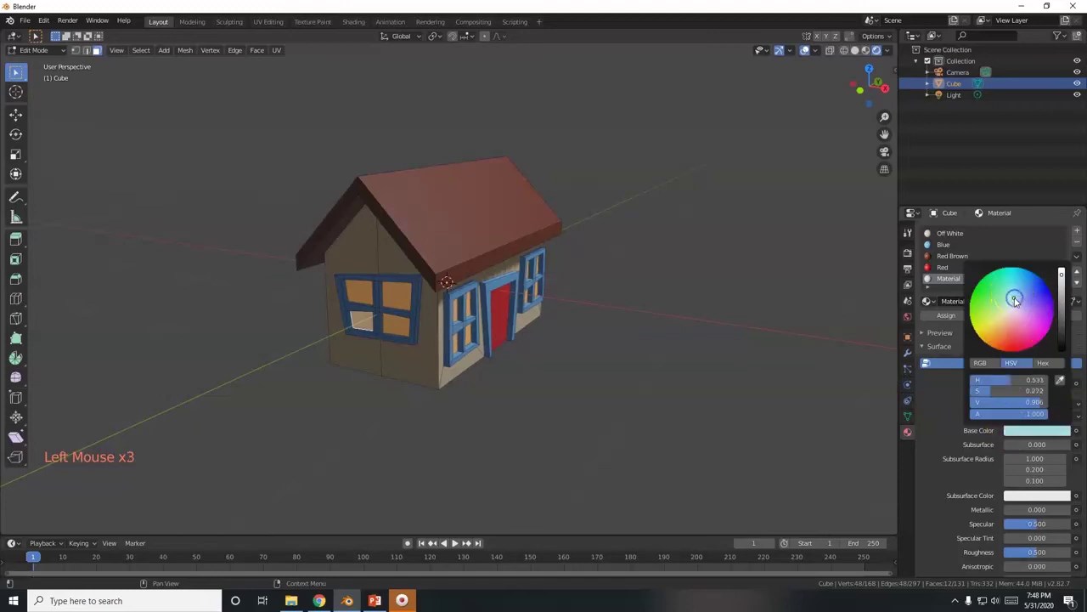
left_click(1062, 276)
Step: Rename the new pale blue material as Light Blue
middle_click_drag(689, 394, 538, 357)
middle_click_drag(665, 373, 722, 366)
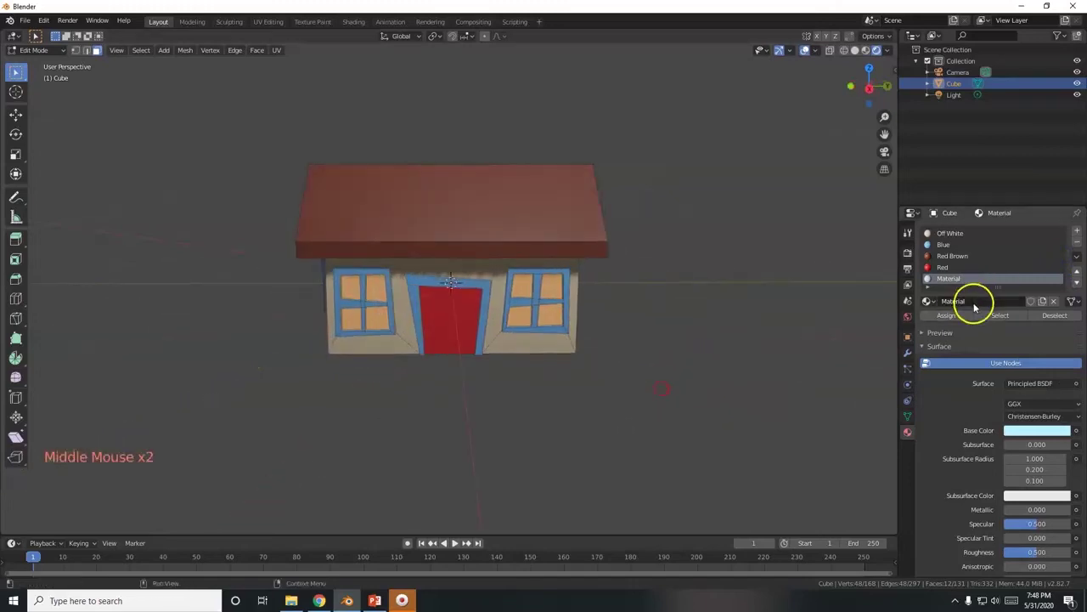
left_click(974, 303)
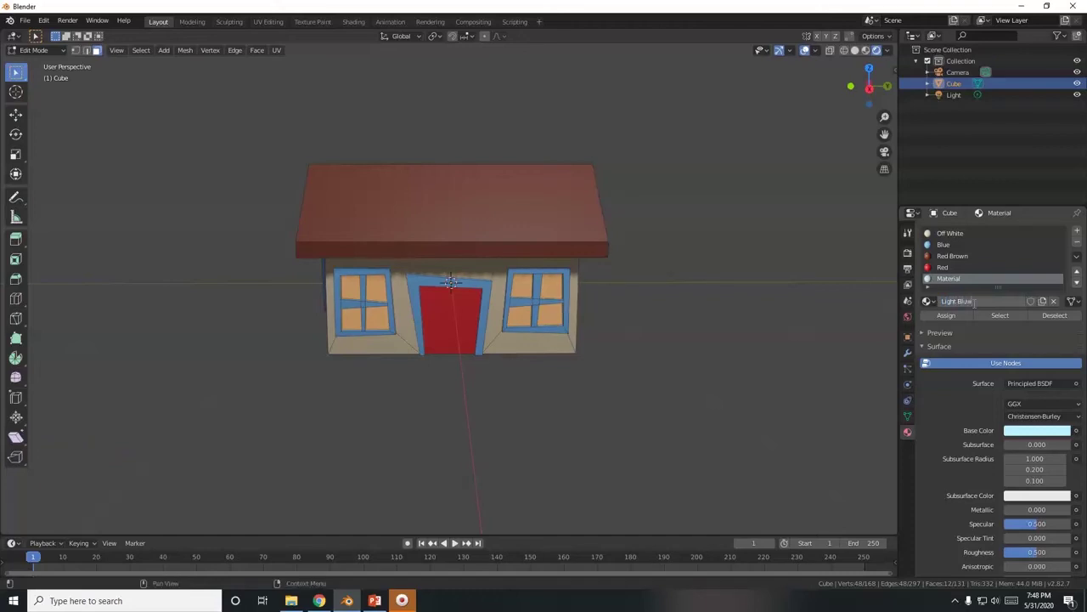
key("Return")
middle_click_drag(468, 359, 476, 380)
scroll(512, 349, "up", 2)
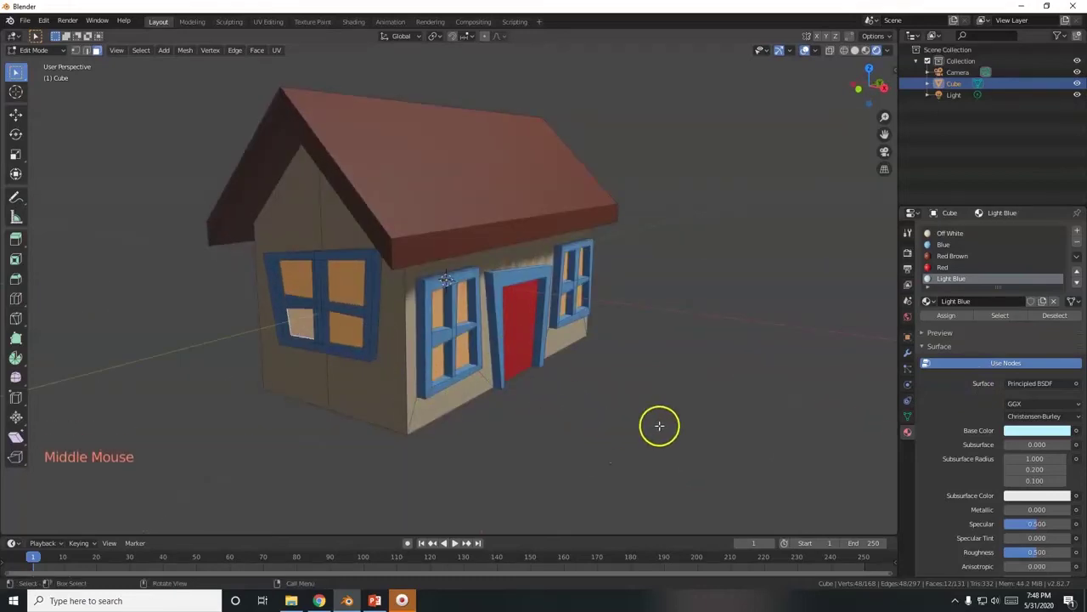
Step: Set the Light Blue material's metallic value to 1.000 and its roughness to 0.000
scroll(968, 480, "down", 2)
left_click(1021, 466)
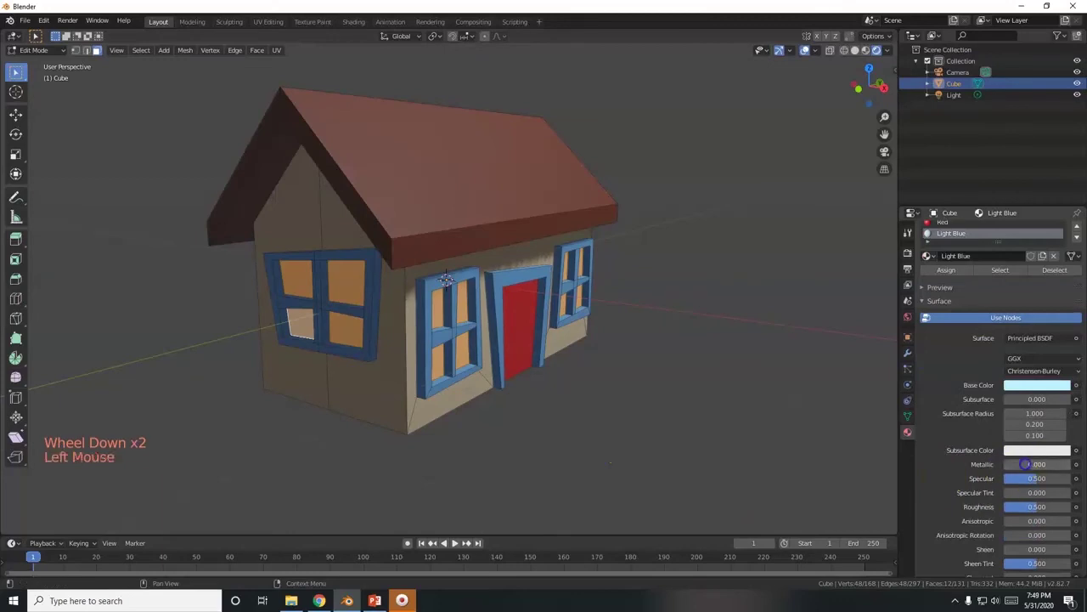
left_click_drag(1021, 466, 1073, 469)
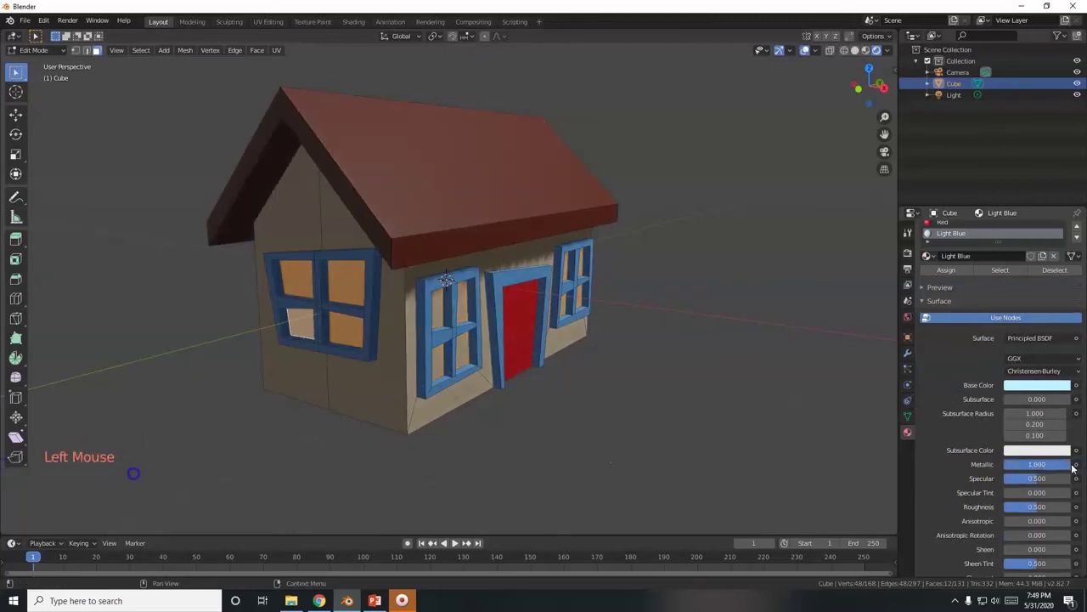
left_click_drag(983, 563, 1021, 507)
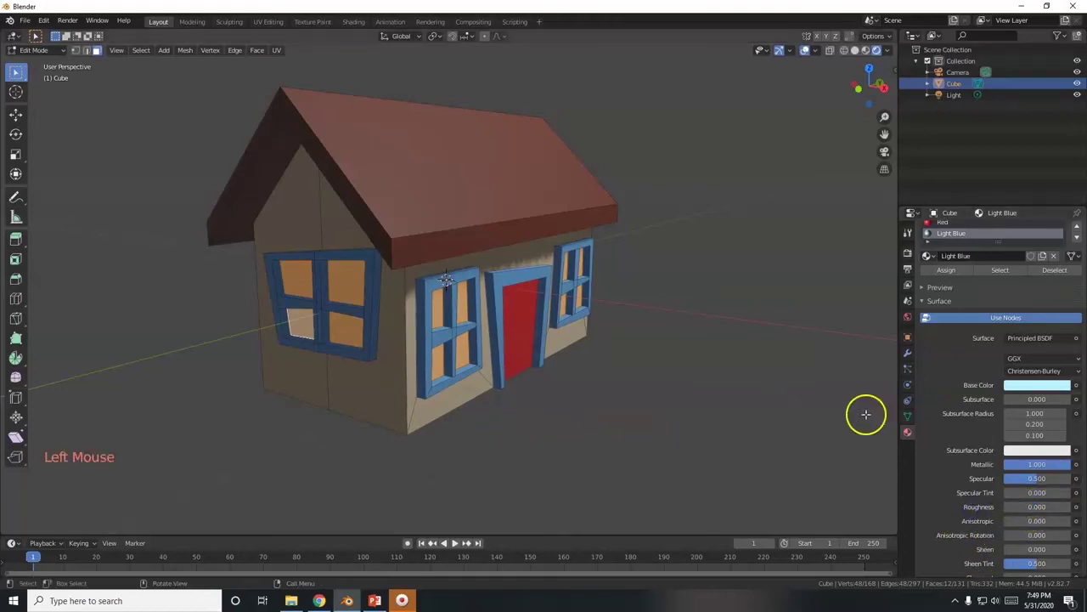
Step: Assign the Light Blue material to the selected window panes, then clear the face selection
left_click(948, 270)
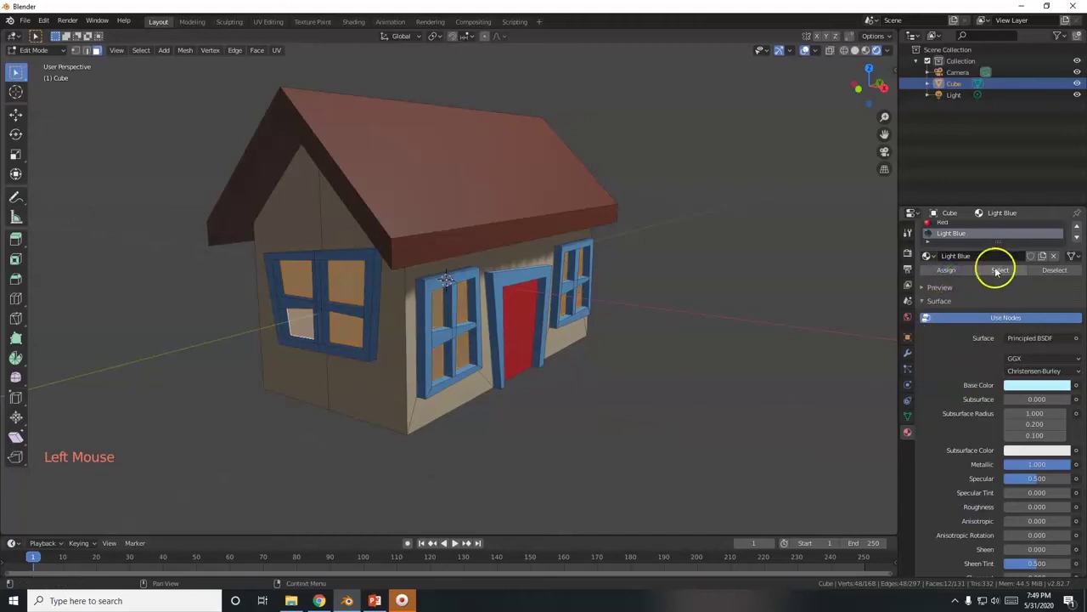
left_click(938, 287)
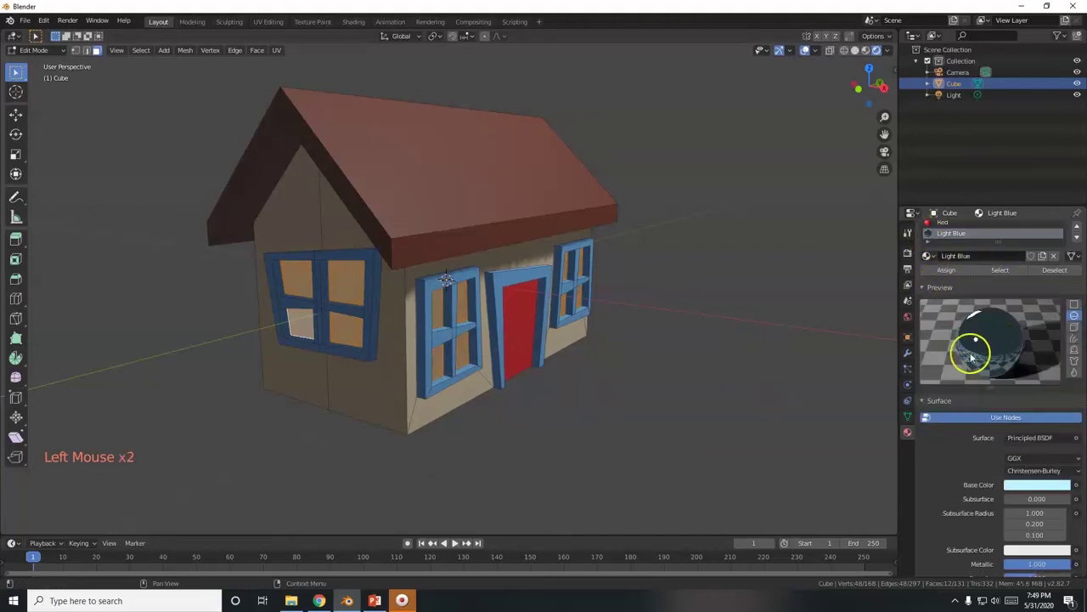
left_click(941, 288)
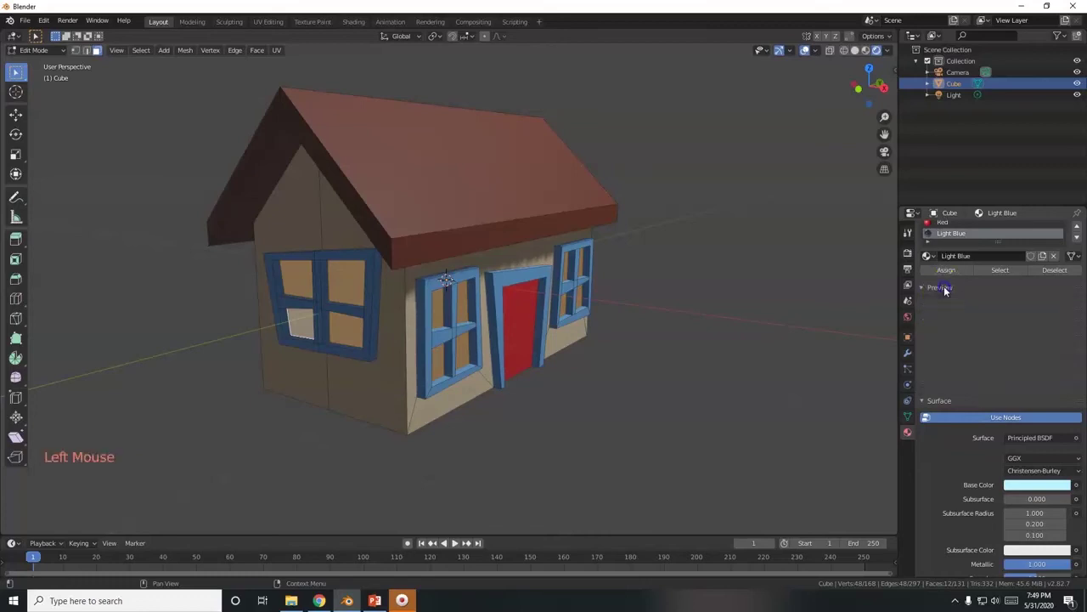
middle_click_drag(507, 340, 491, 359)
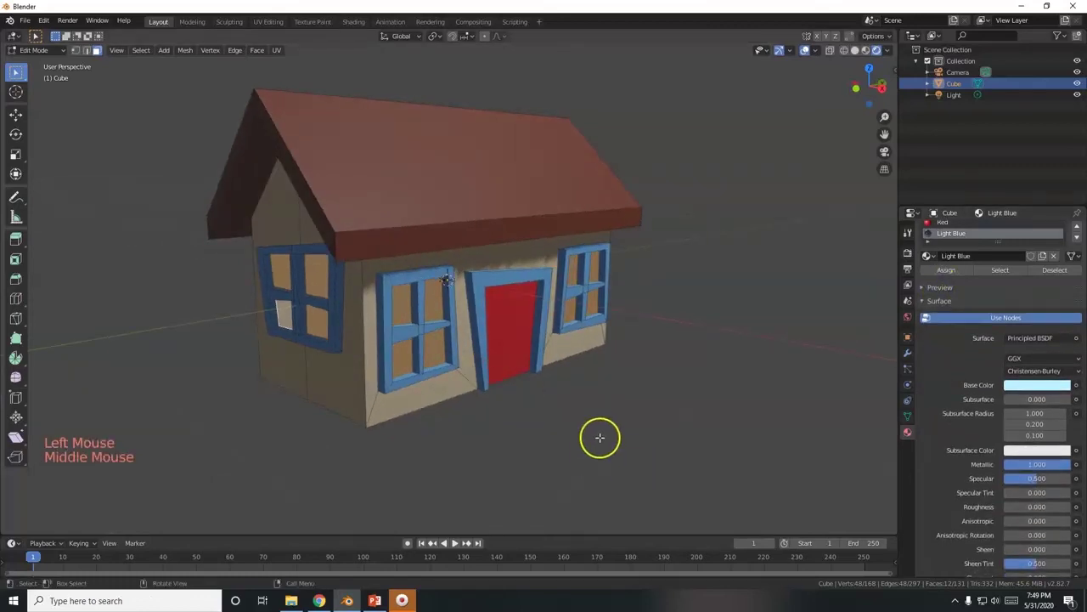
left_click(515, 413)
Step: Examine the reflective window panes and the colored house from the front and the side
mouse_move(515, 413)
middle_mouse_down()
mouse_move(553, 420)
mouse_move(610, 406)
mouse_move(498, 408)
mouse_move(505, 430)
middle_mouse_up()
scroll(442, 379, "up", 3)
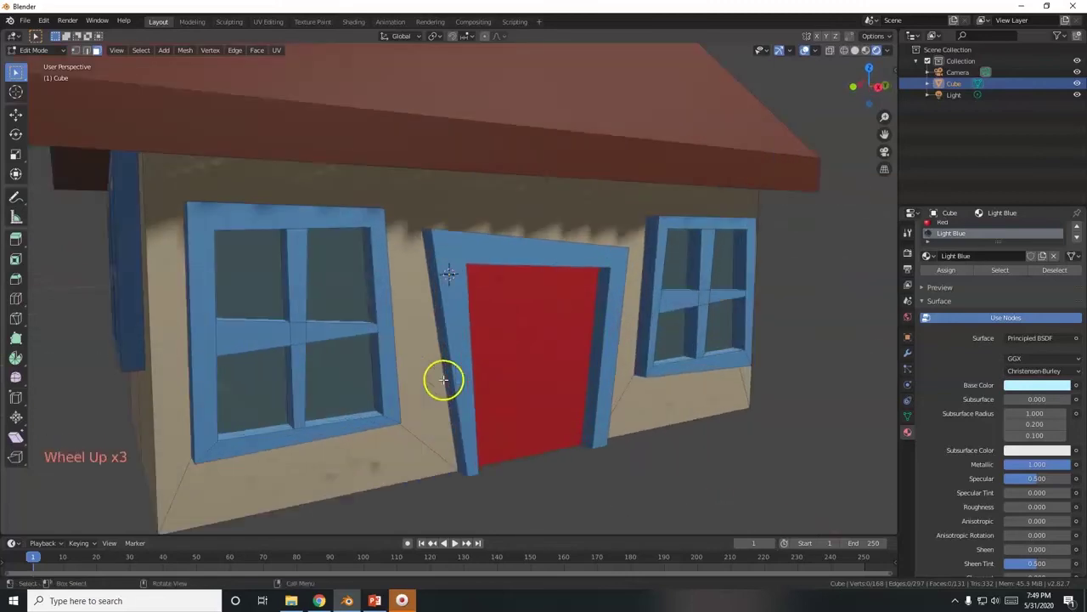
middle_click_drag(315, 413, 349, 437)
scroll(349, 436, "down", 1)
scroll(977, 357, "up", 7)
scroll(510, 387, "down", 2)
mouse_move(490, 387)
middle_mouse_down()
mouse_move(611, 400)
mouse_move(642, 392)
mouse_move(475, 383)
mouse_move(496, 383)
mouse_move(484, 381)
middle_mouse_up()
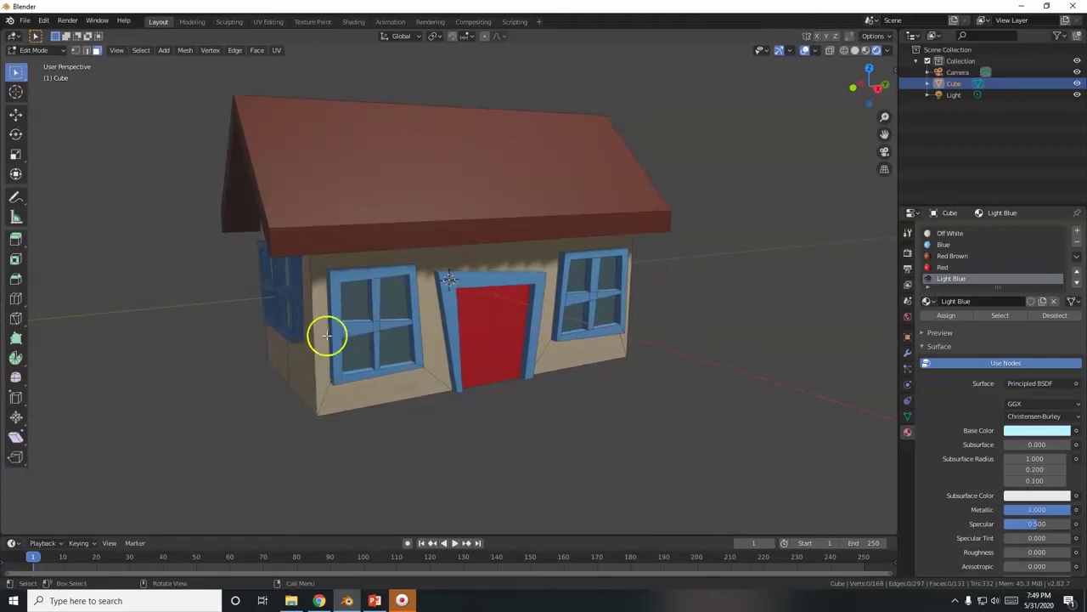
scroll(376, 345, "down", 2)
middle_click_drag(376, 345, 392, 398)
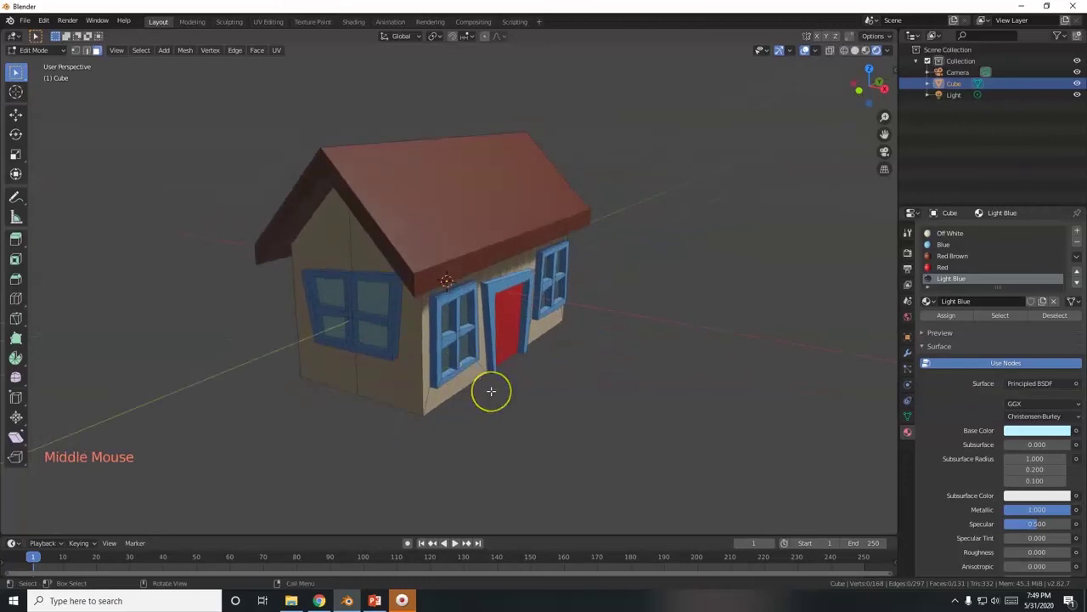
middle_click_drag(490, 388, 451, 374)
middle_click_drag(473, 281, 503, 322)
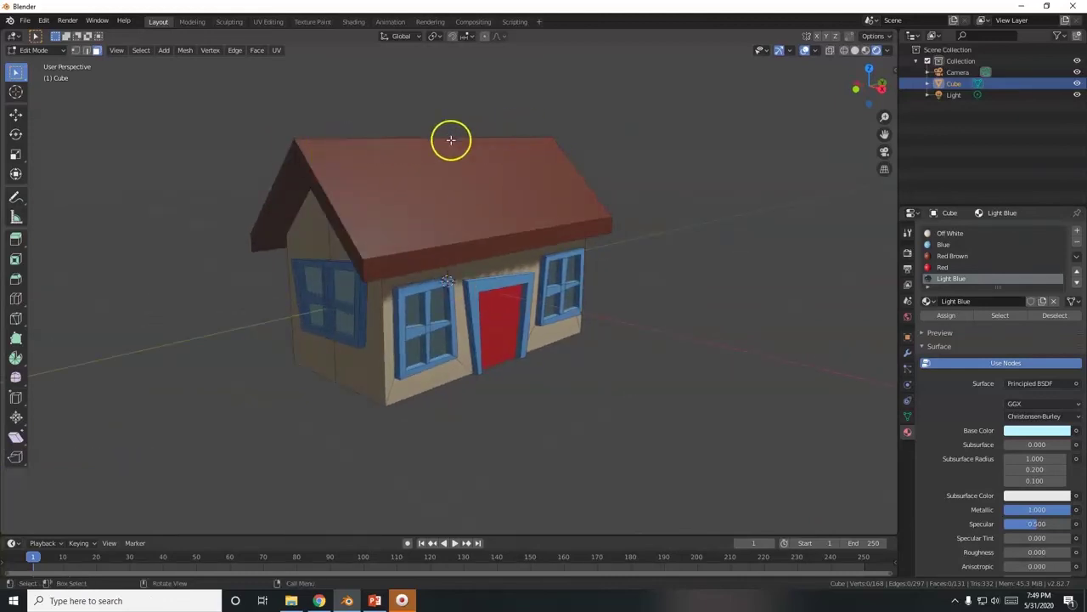
Step: Add two evenly spaced, unslid loop cuts across the roof, running from the ridge down to the eaves
key("ctrl+r")
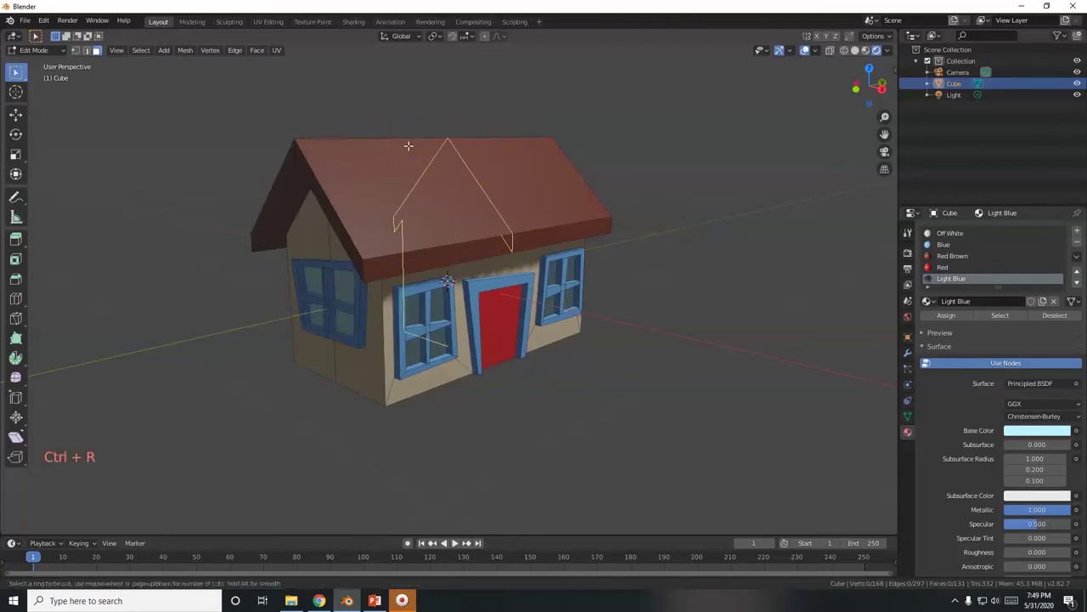
scroll(407, 146, "up", 1)
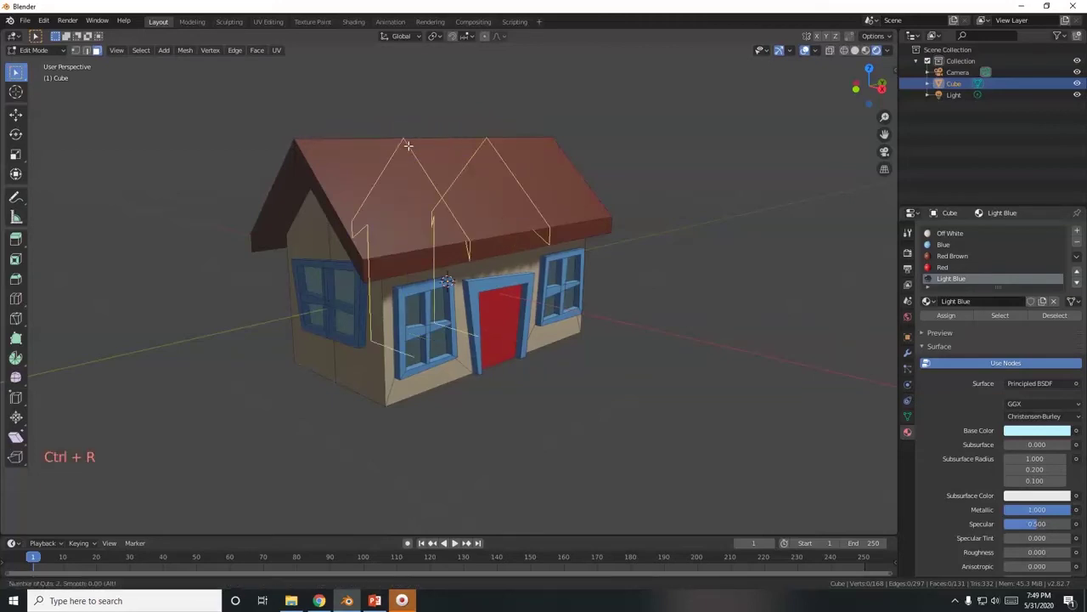
scroll(408, 147, "up", 1)
scroll(408, 146, "down", 2)
scroll(408, 147, "up", 1)
left_click(408, 146)
right_click(408, 146)
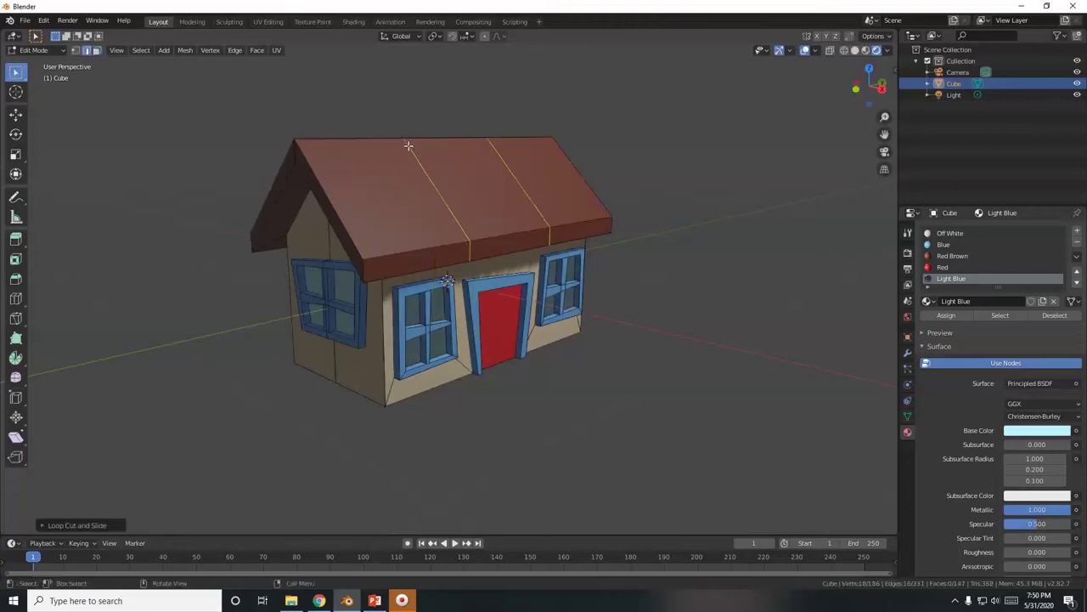
Step: Deselect the new loop-cut edges on the house's wall and underside, keeping the roof edges selected
middle_click_drag(380, 297, 470, 284)
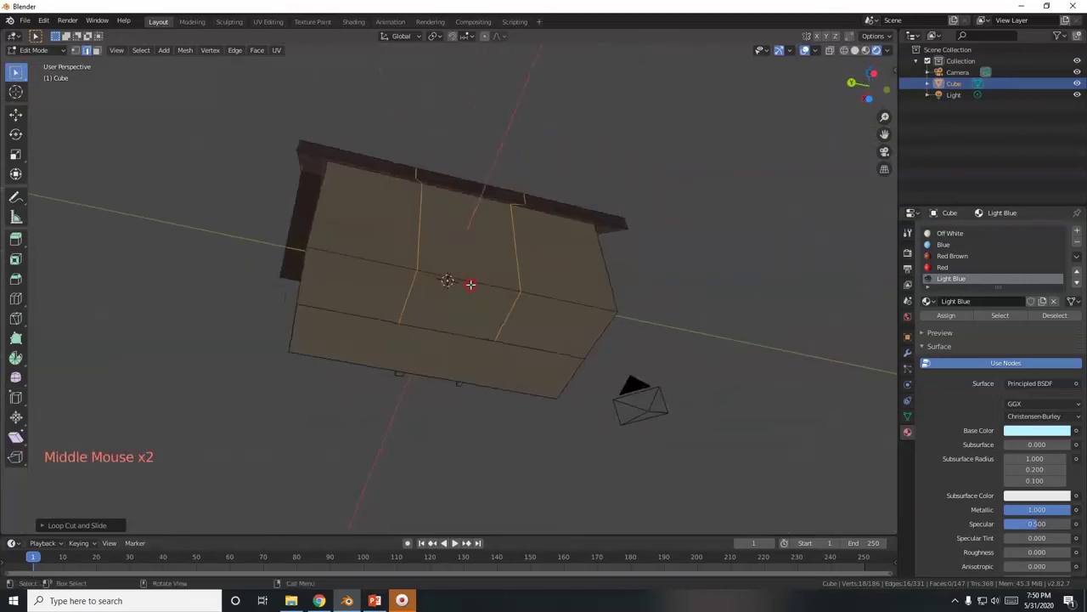
left_click(411, 287, "shift")
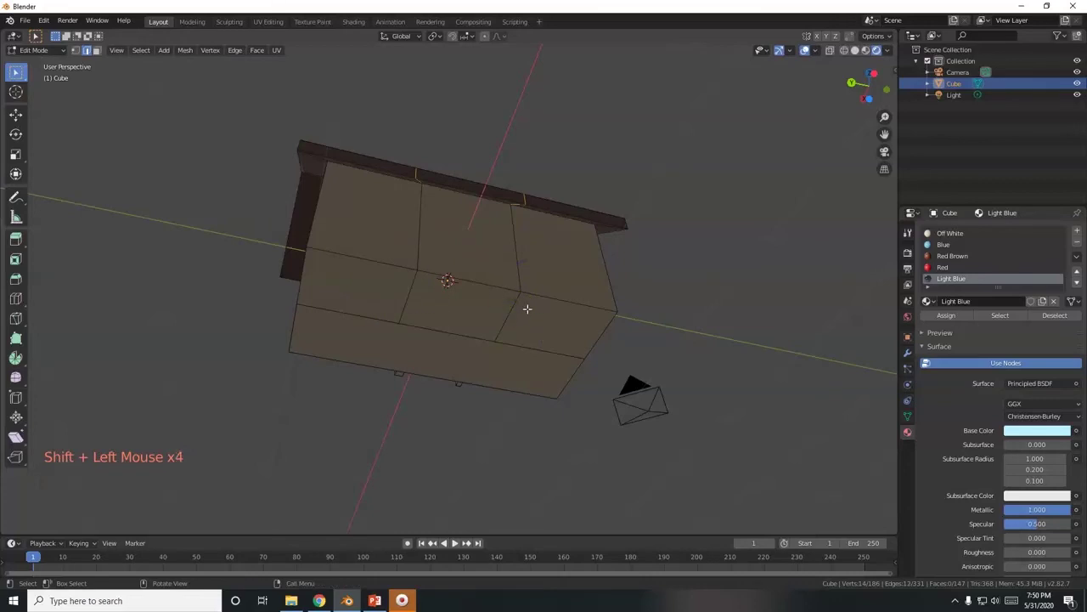
middle_click_drag(519, 281, 501, 309)
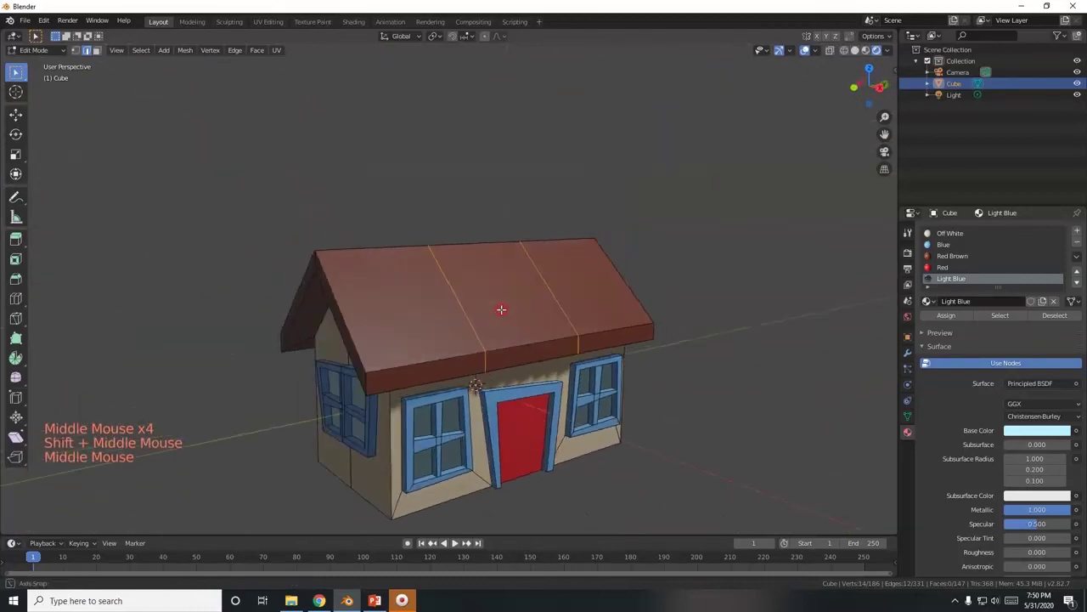
key("g")
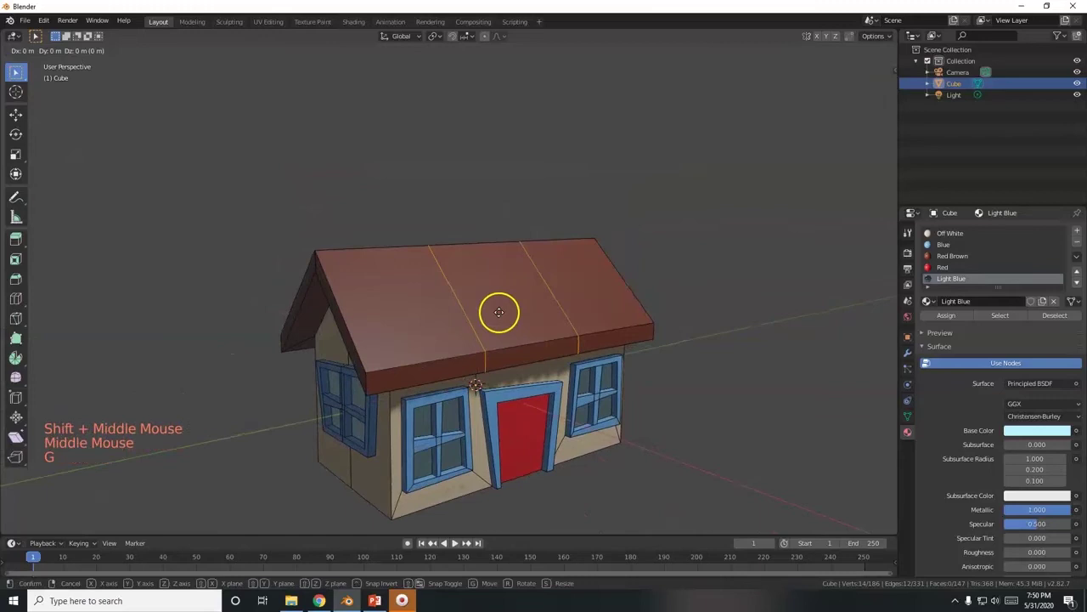
key("z")
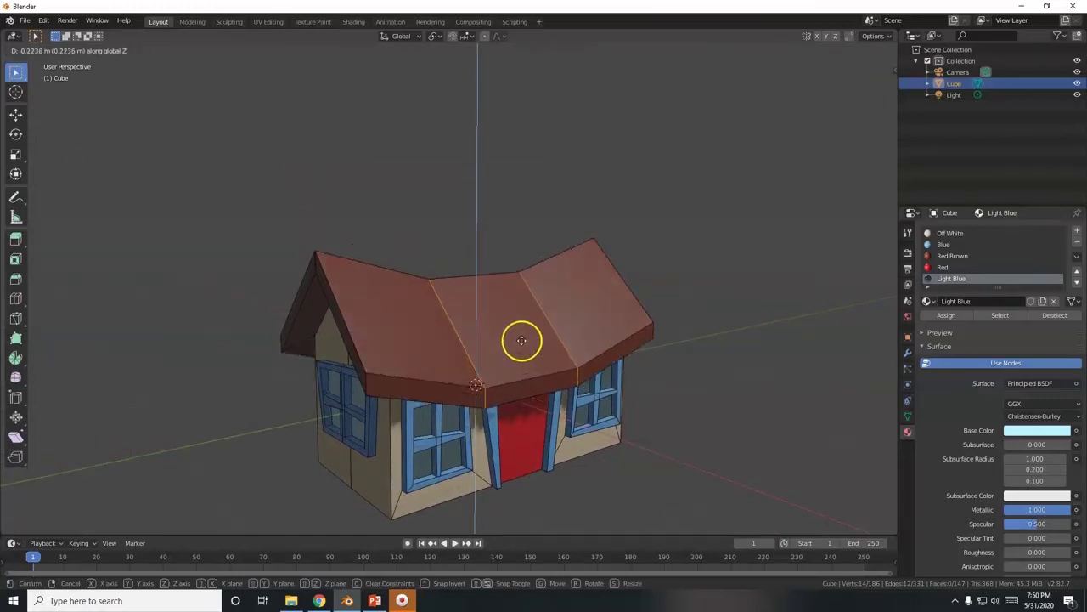
right_click(532, 315)
Step: Lower the selected roof edges about 0.067 m along Z with smooth proportional editing at a size of about 0.75
middle_click_drag(568, 379, 567, 323, "shift")
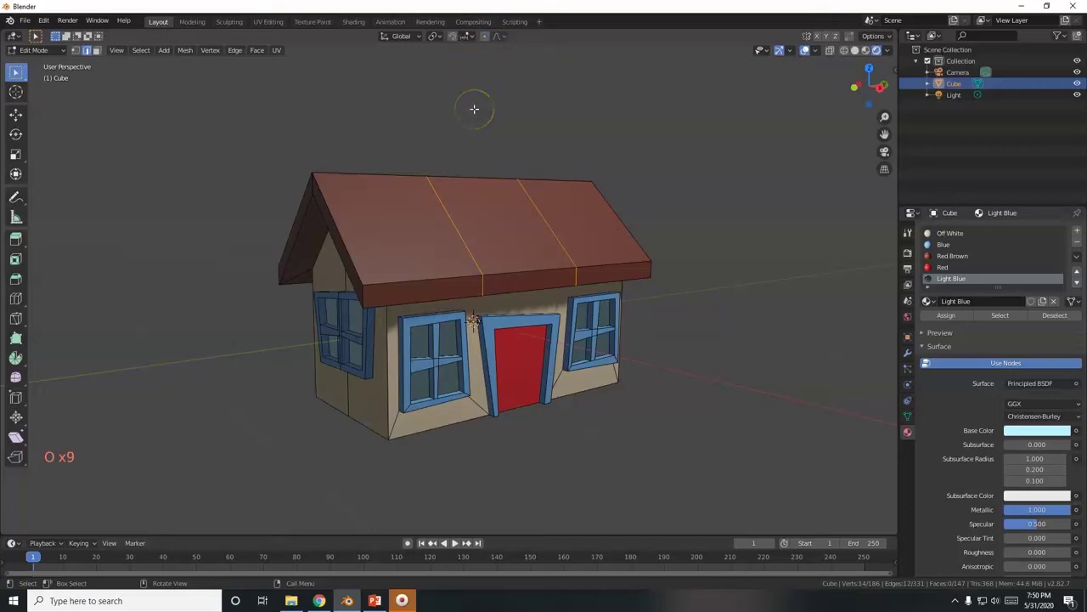
key("g")
left_click(474, 157)
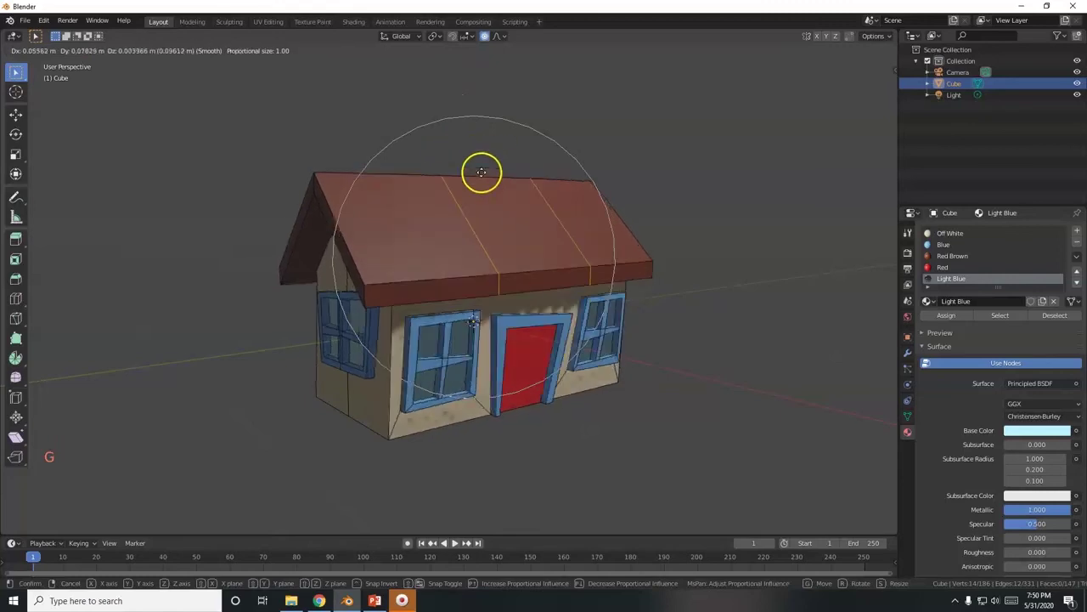
key("z")
left_click_drag(474, 156, 501, 174)
scroll(493, 168, "down", 6)
scroll(503, 170, "up", 10)
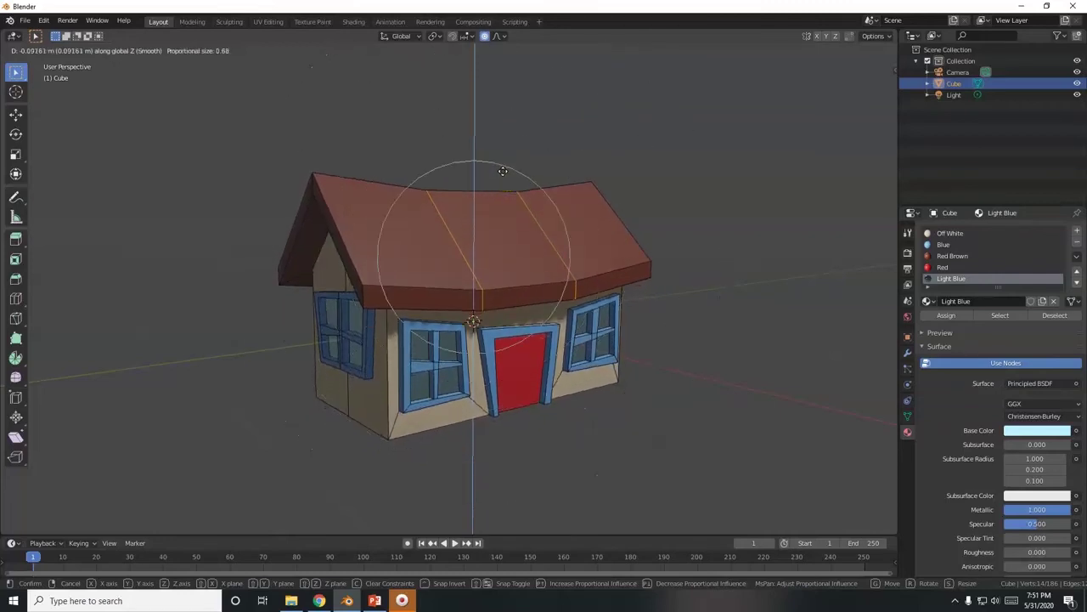
left_click(508, 168)
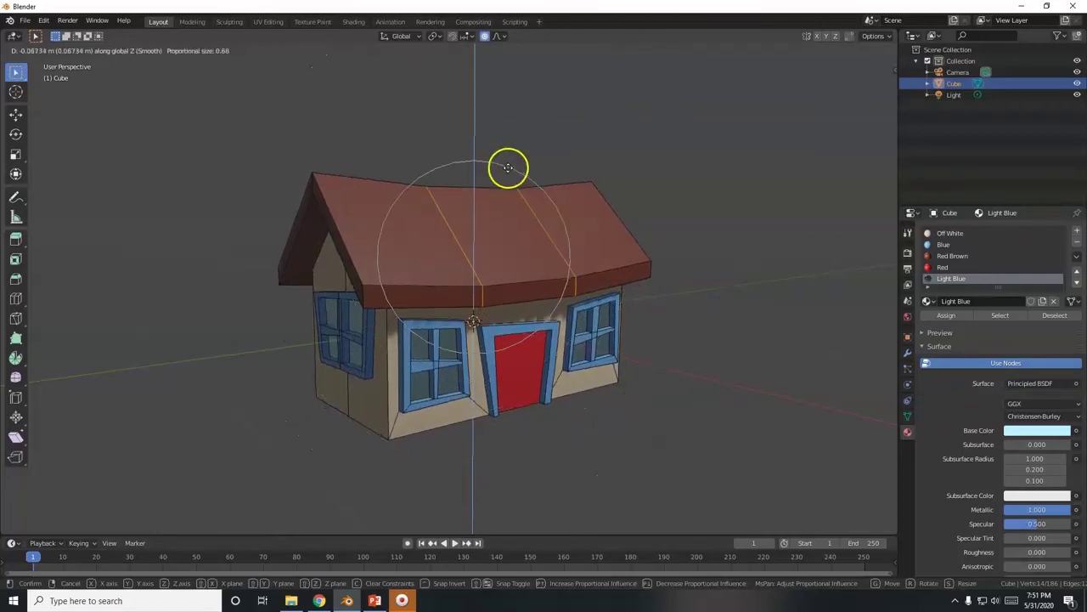
scroll(512, 164, "up", 2)
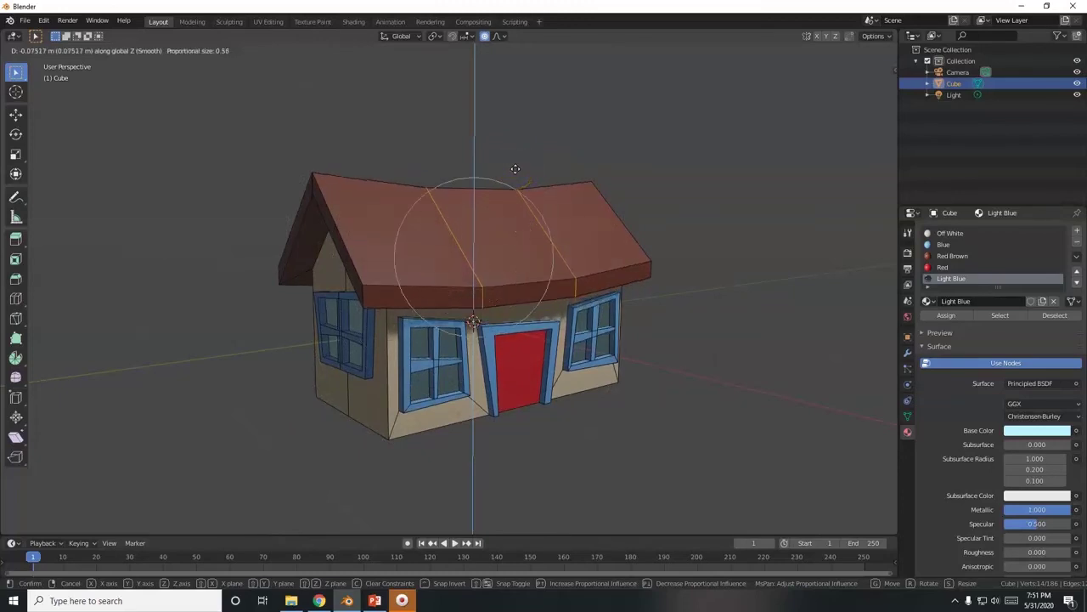
scroll(519, 168, "down", 3)
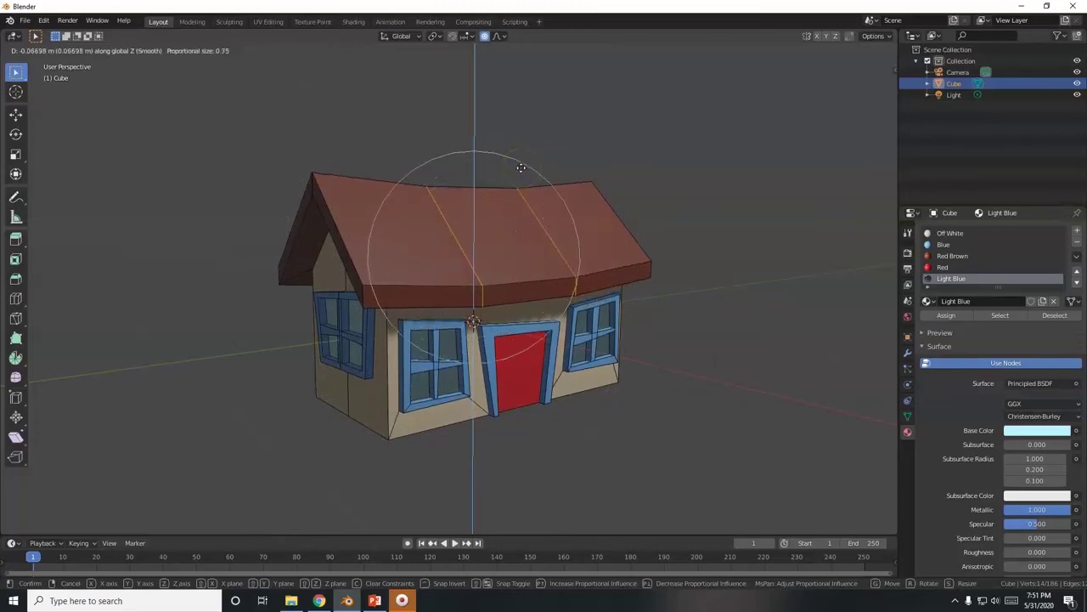
left_click(520, 168)
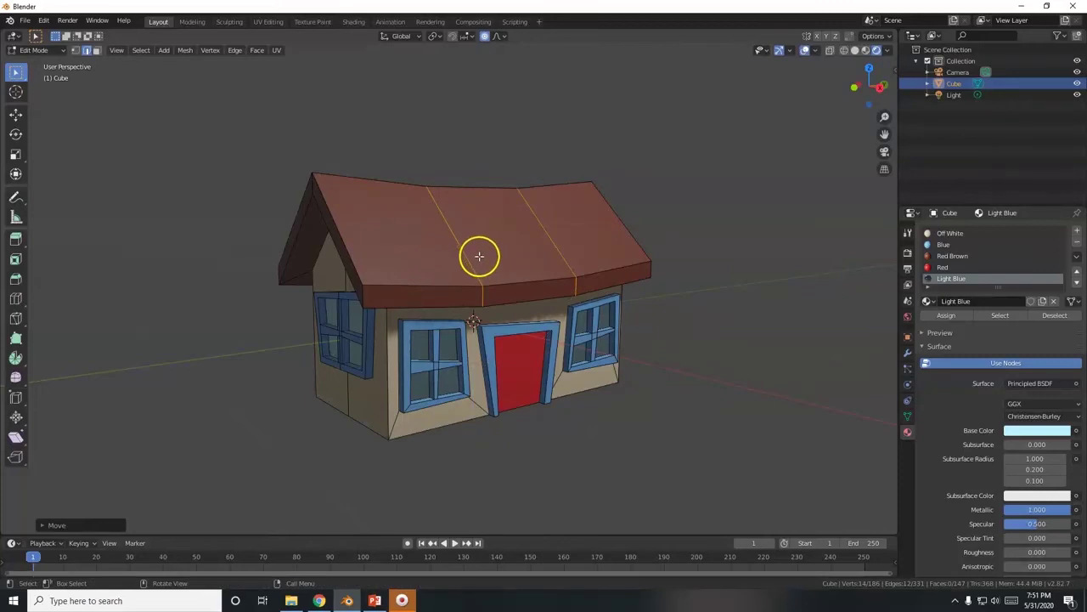
Step: Undo and redo the last roof move to compare the straight roof with the sagging one
key("ctrl+z")
key("ctrl")
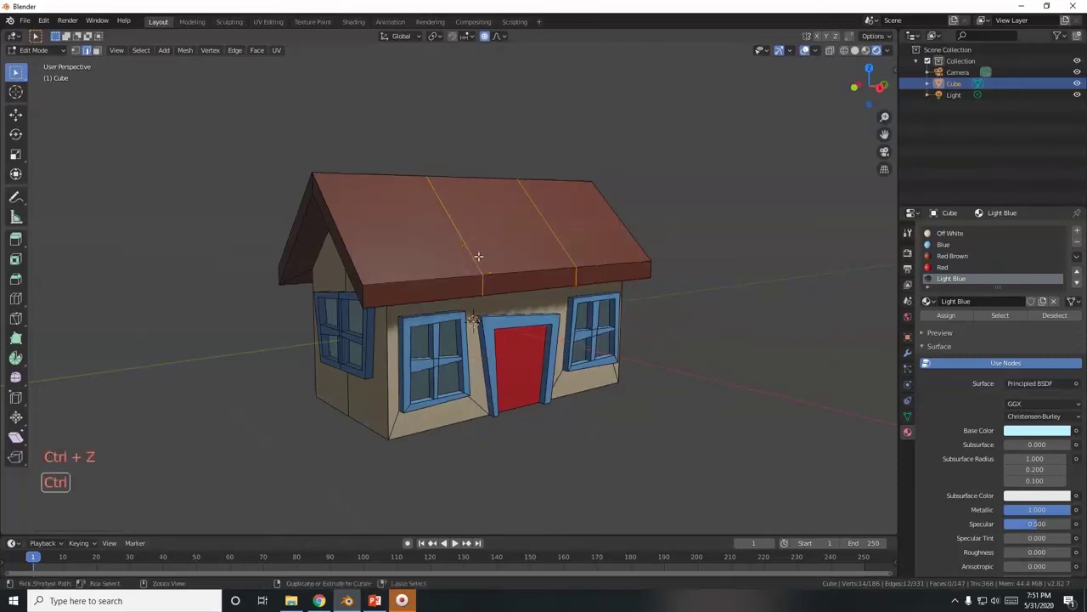
key("ctrl+shift+z")
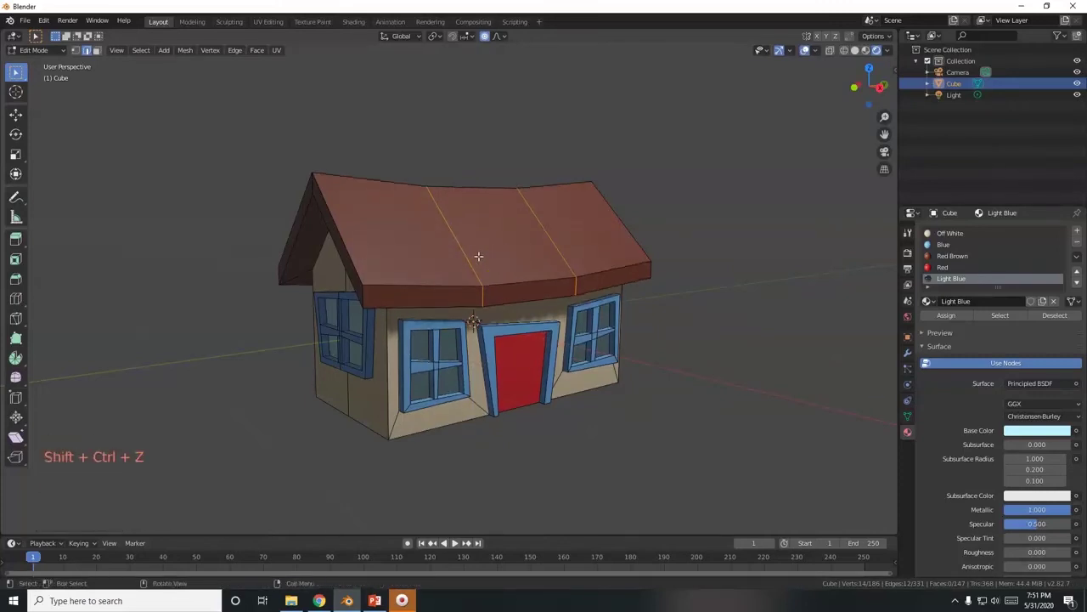
Step: Raise the ridge-end edge above the side-window gable about 0.12 m along Z and move it about -0.097 m along Y
middle_click_drag(525, 289, 556, 311)
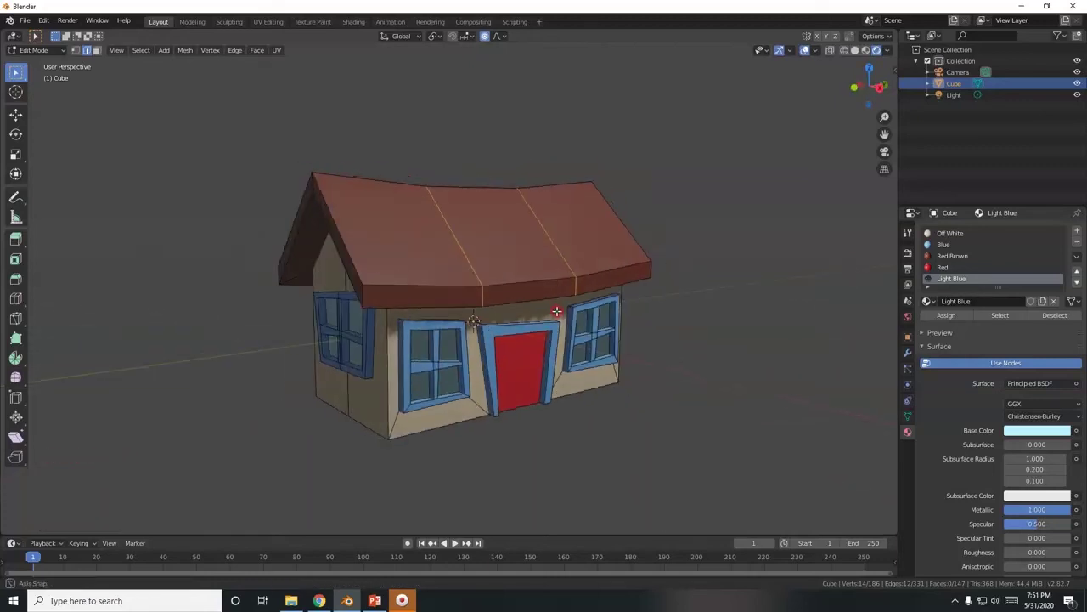
left_click(312, 183)
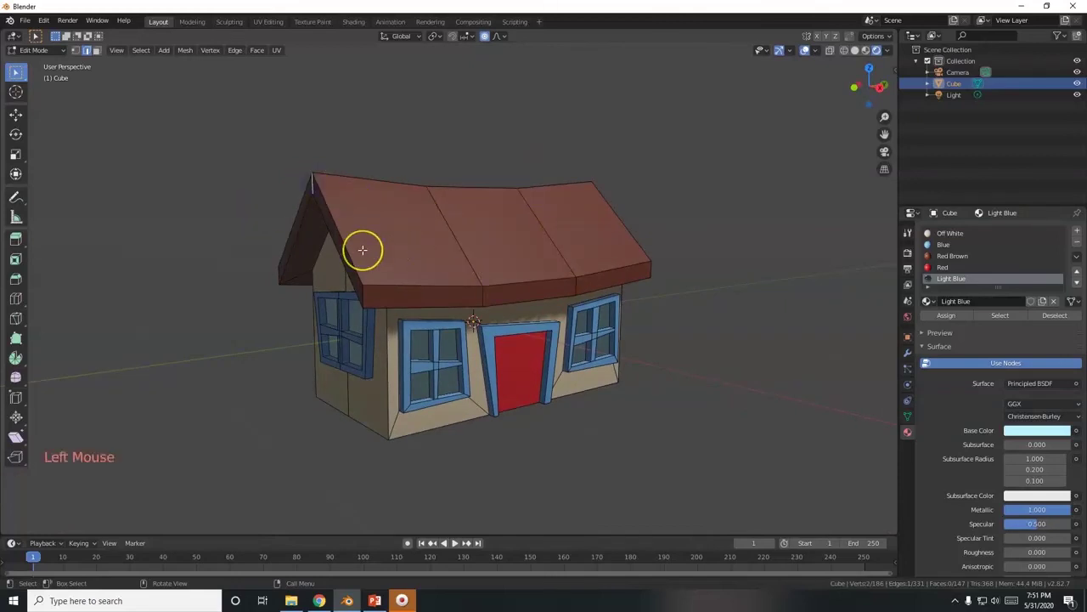
key("g")
key("z")
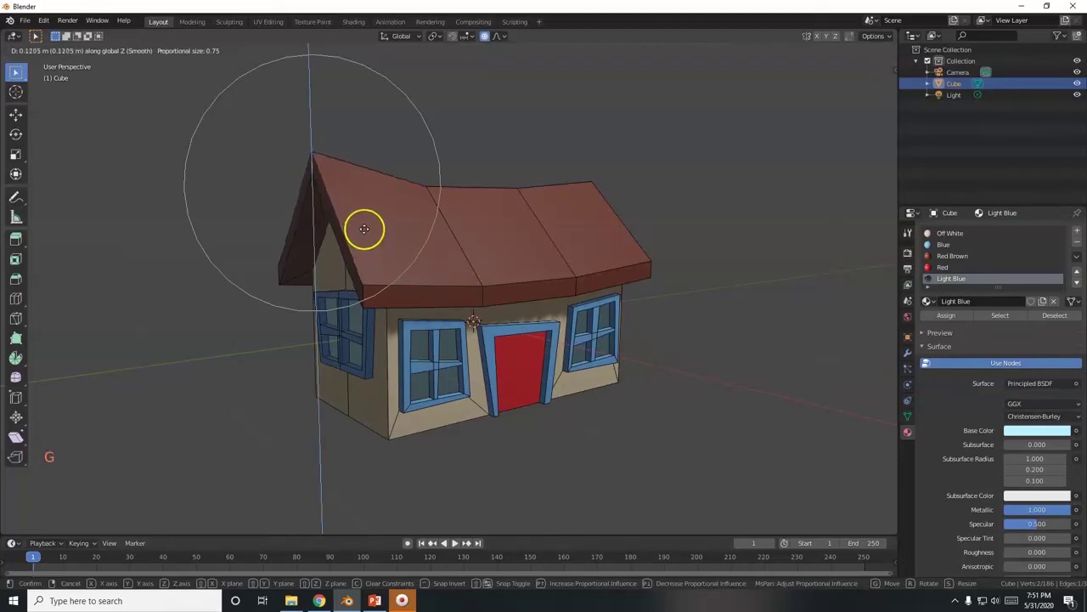
left_click(364, 228)
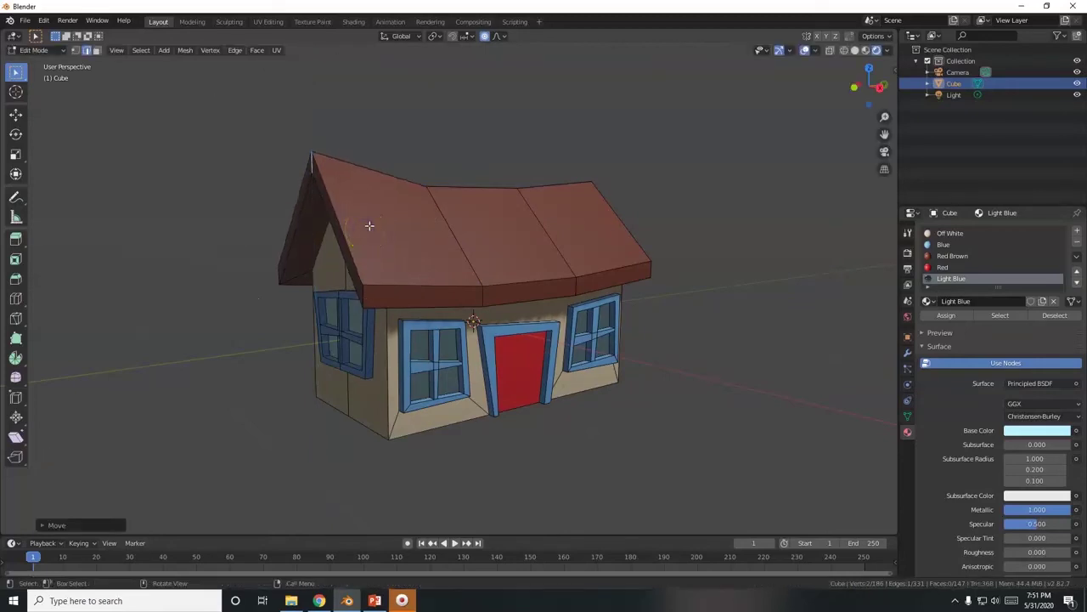
key("g")
key("y")
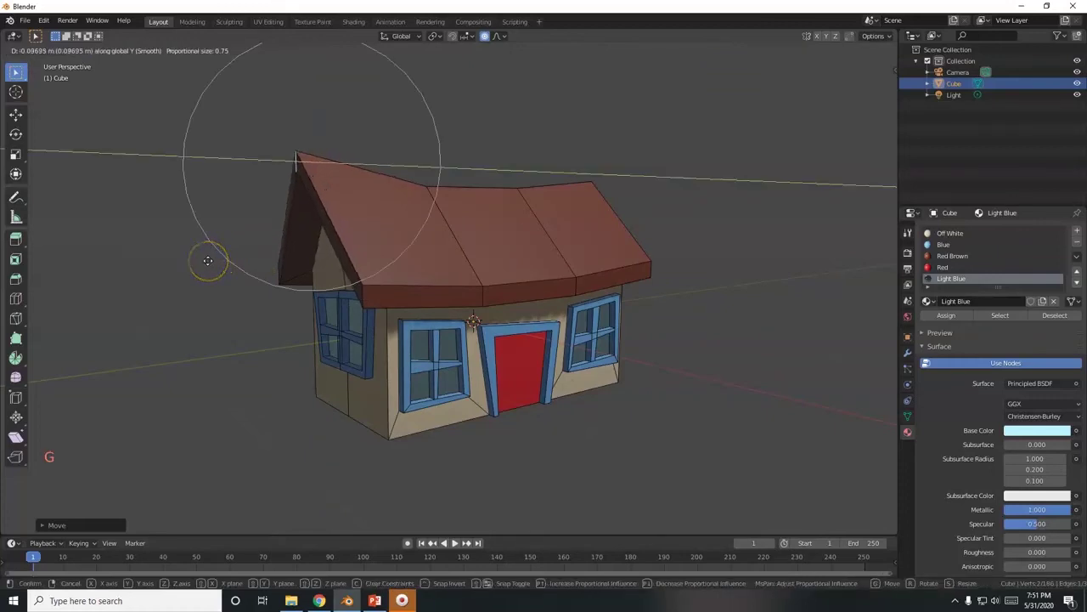
left_click(208, 261)
Step: Raise the ridge-end edge opposite the side-window gable about 0.08 m along Z and move it about 0.07 m along Y
middle_click_drag(488, 364, 480, 268)
left_click(526, 326)
middle_click_drag(527, 326, 575, 317)
key("KP_3")
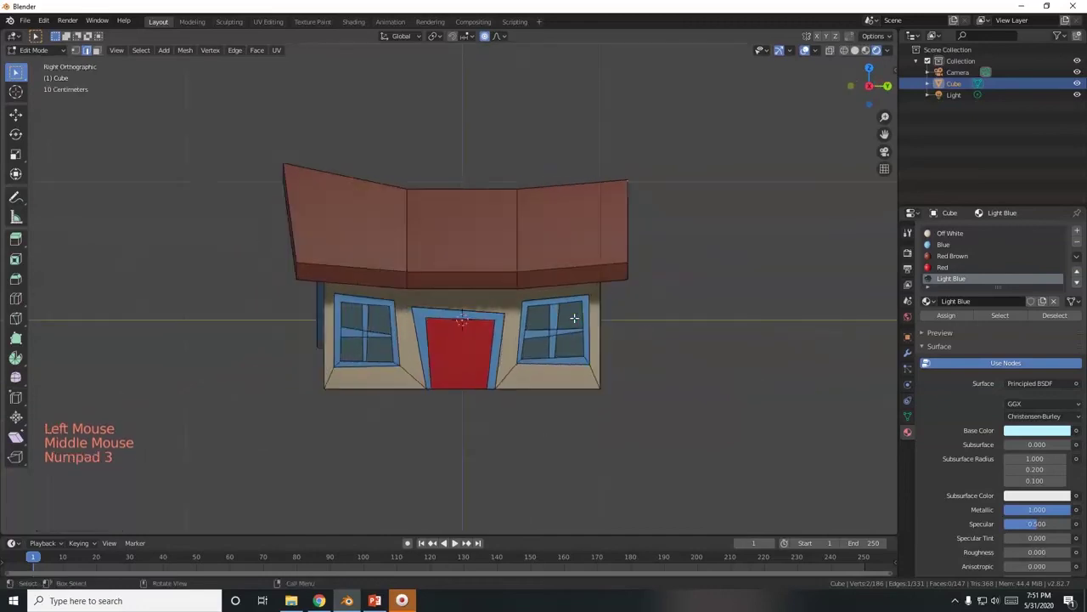
key("g")
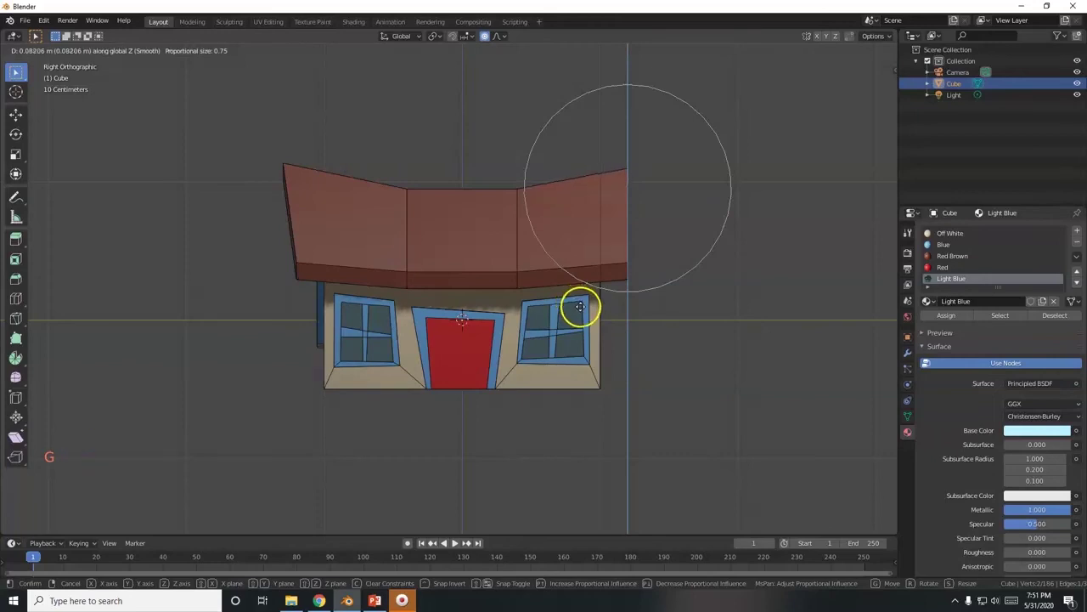
left_click(579, 307)
key("g")
key("y")
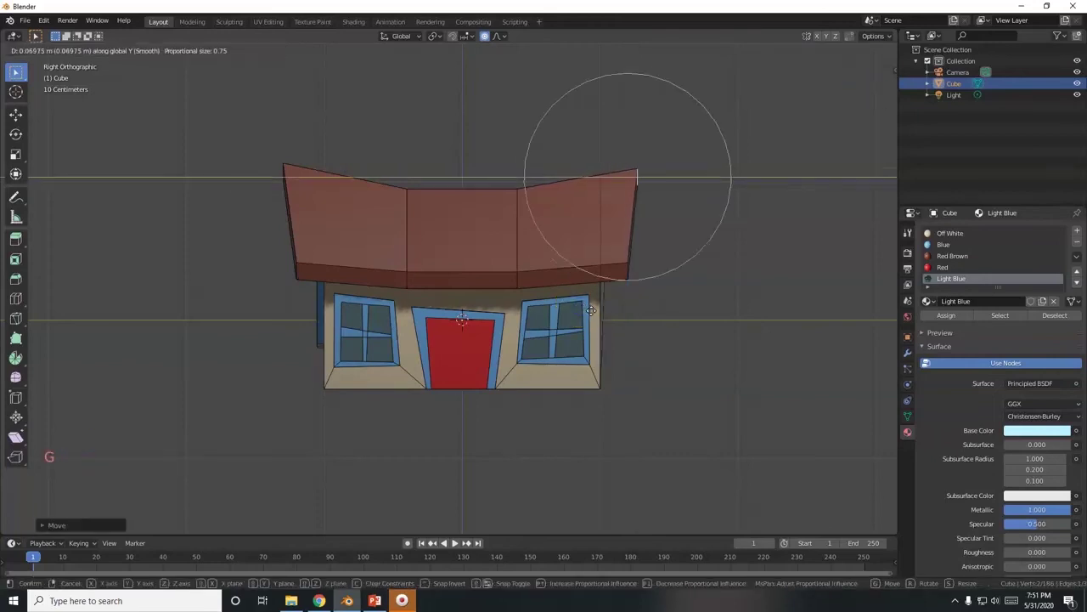
left_click(592, 313)
Step: Switch from editing the house mesh to Object Mode and view the whole house through the camera
middle_click_drag(593, 313, 524, 381)
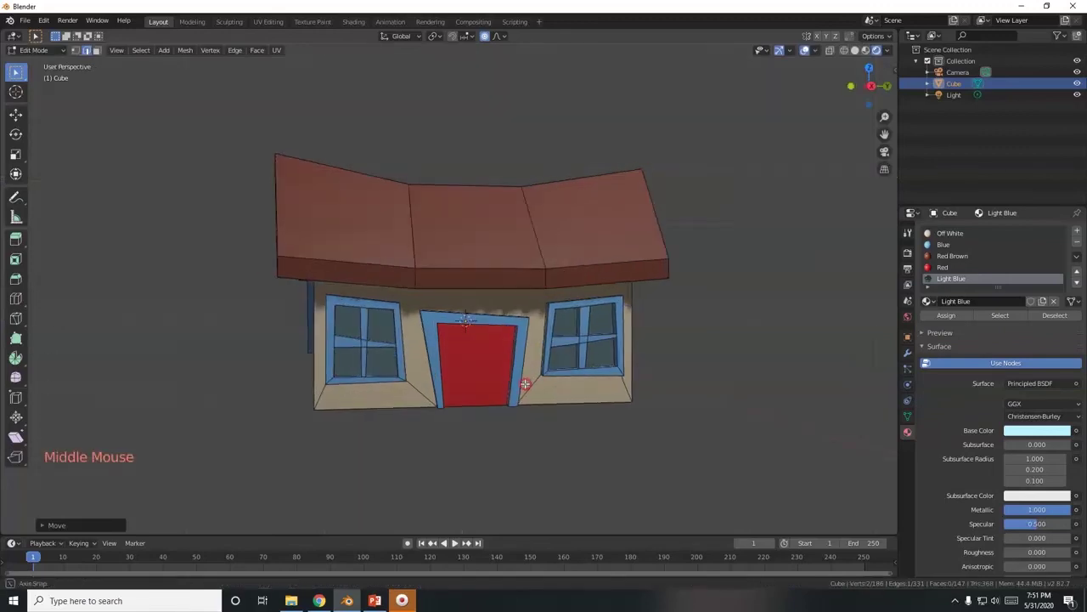
key("KP_0")
scroll(525, 383, "down", 2)
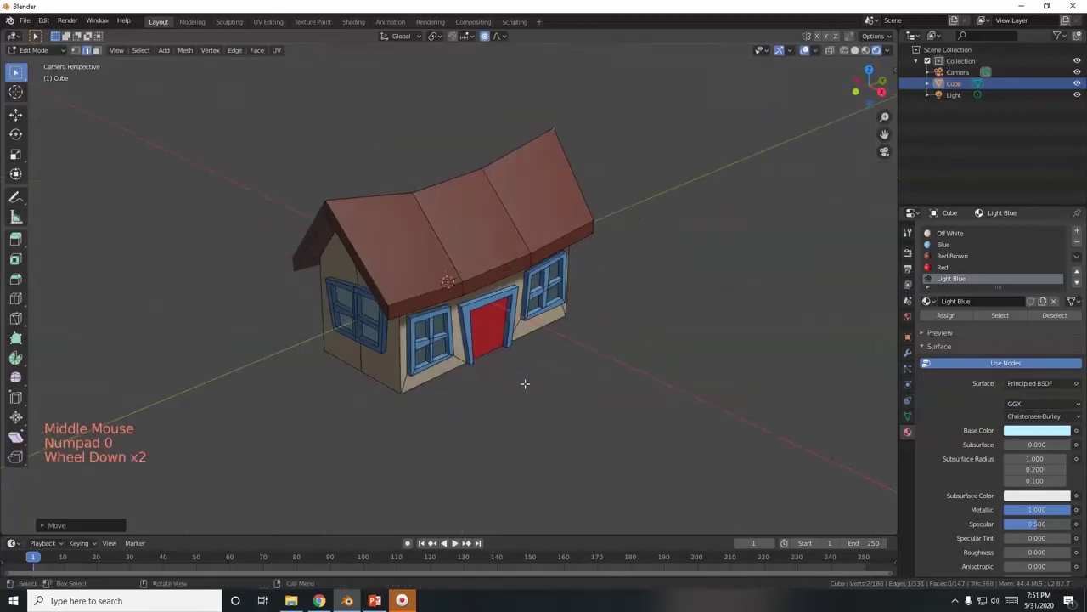
middle_click_drag(524, 381, 485, 357)
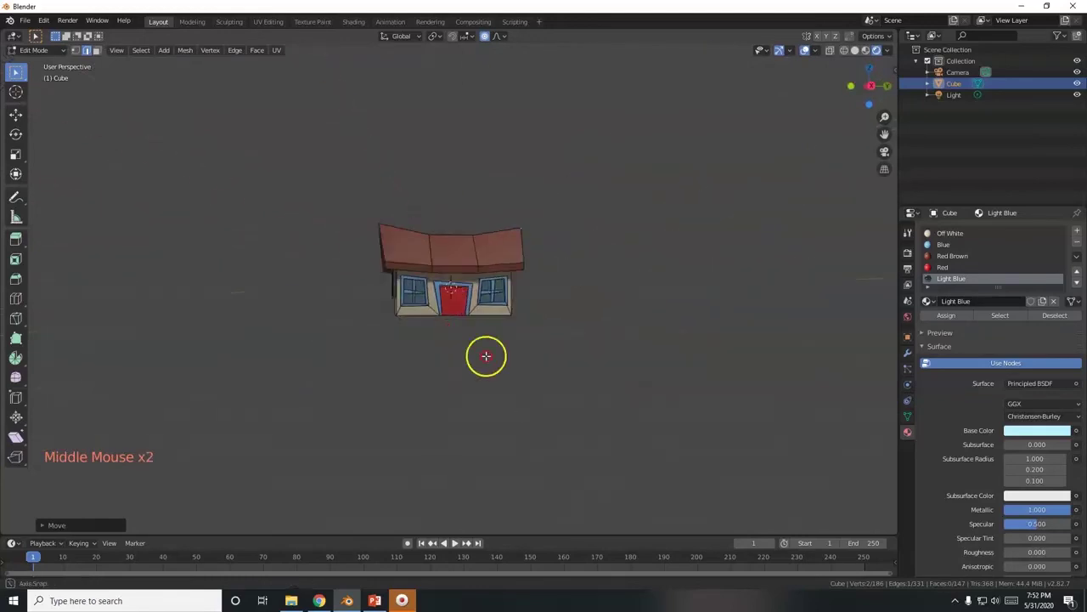
scroll(449, 323, "up", 3)
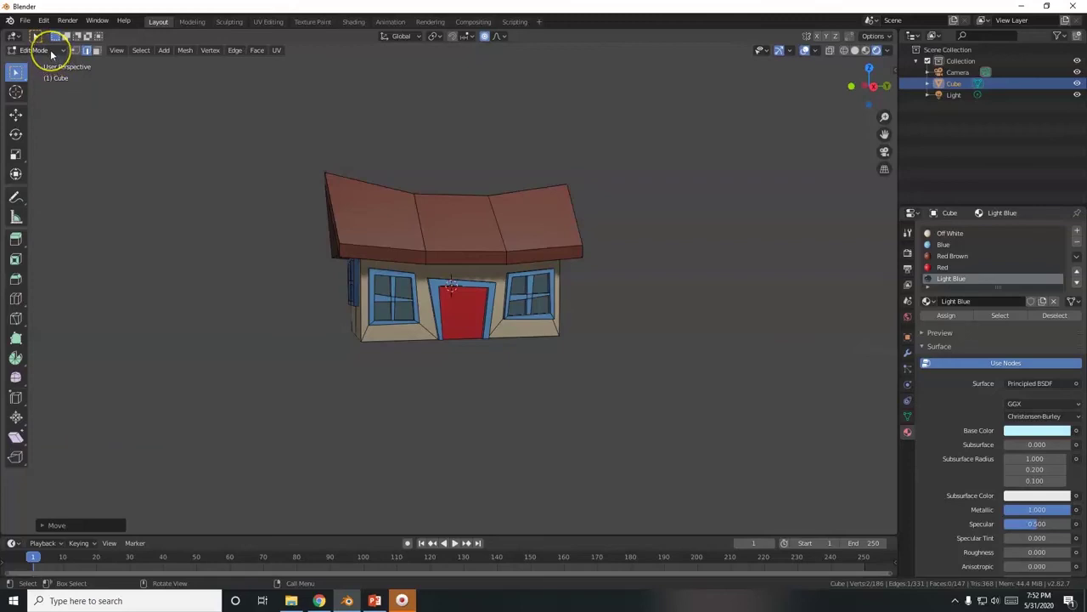
left_click(51, 51)
left_click(51, 63)
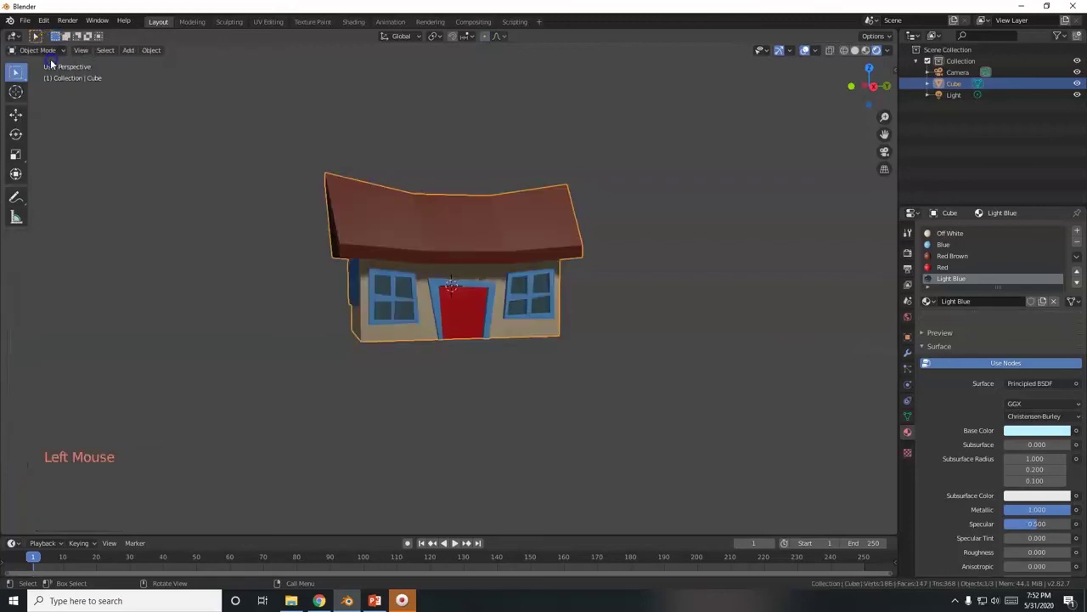
scroll(476, 352, "up", 3)
middle_click_drag(466, 355, 515, 384)
key("KP_0")
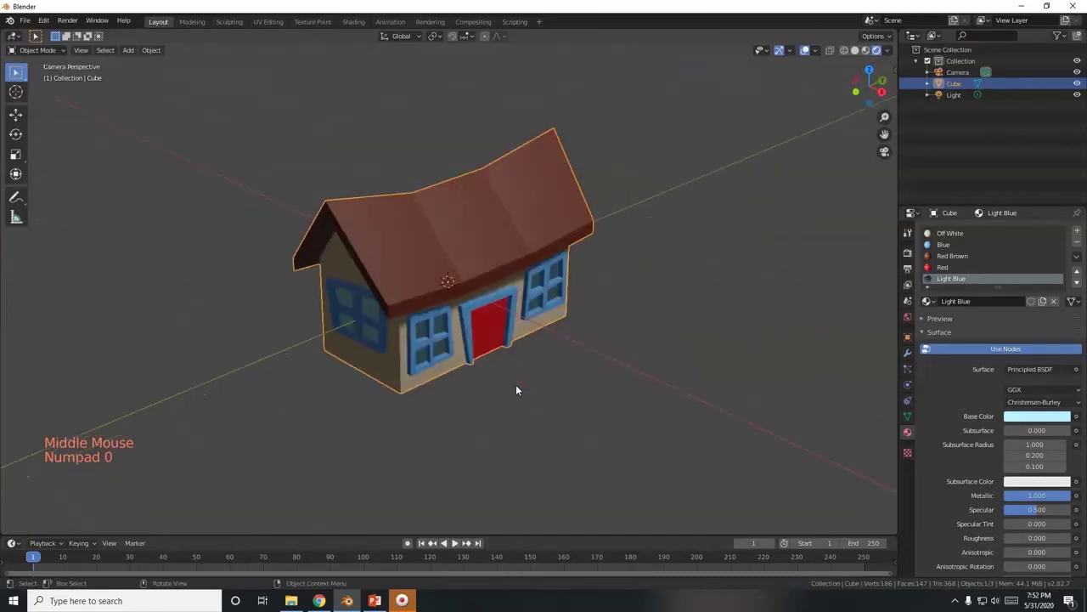
scroll(515, 390, "down", 2)
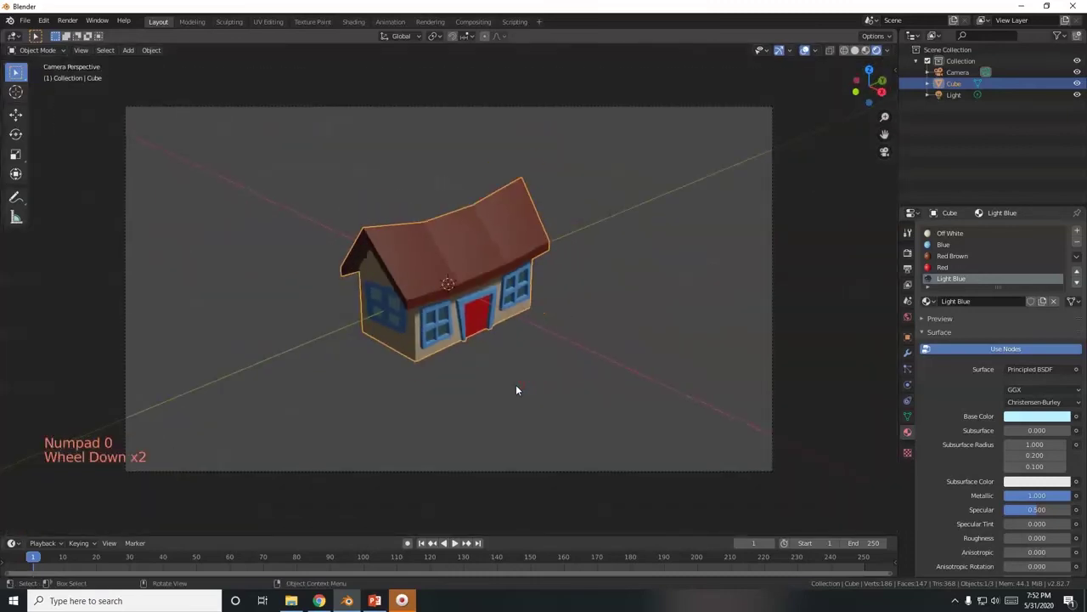
scroll(516, 390, "up", 1)
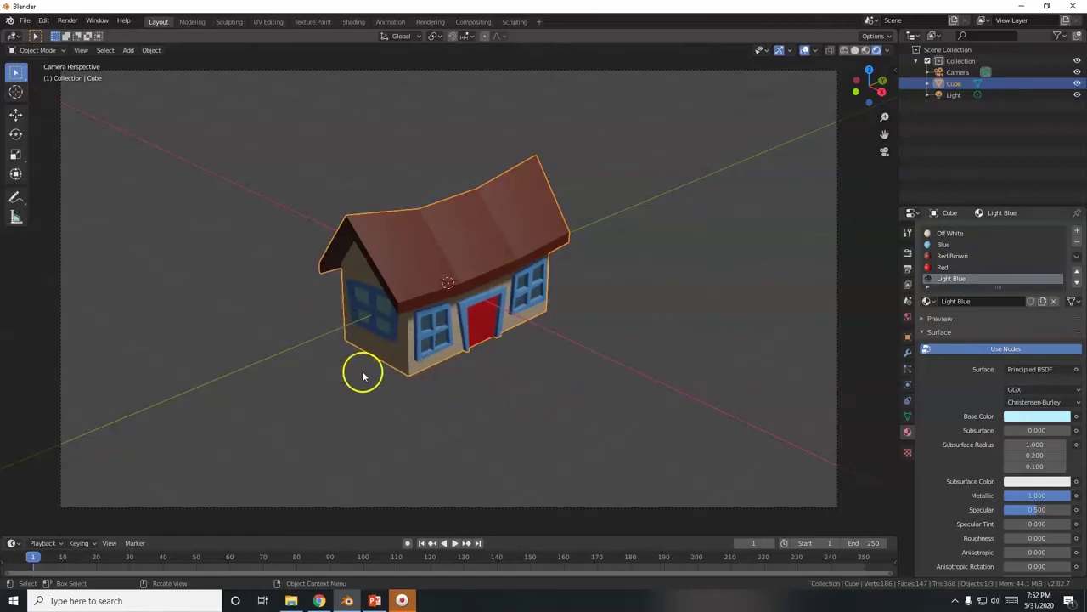
scroll(544, 309, "down", 2)
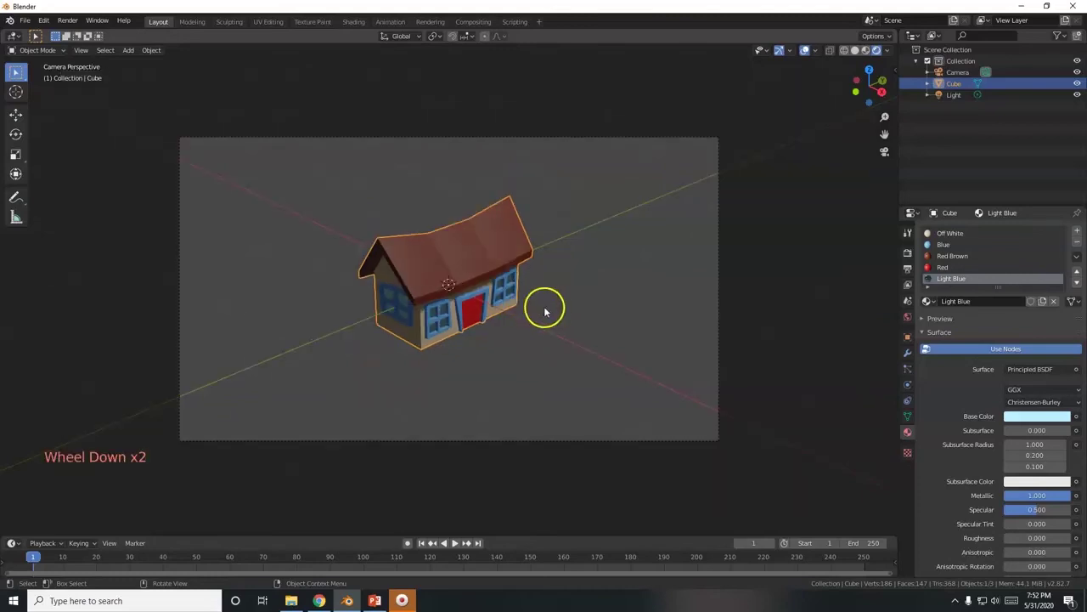
scroll(518, 336, "up", 3)
scroll(491, 334, "down", 1)
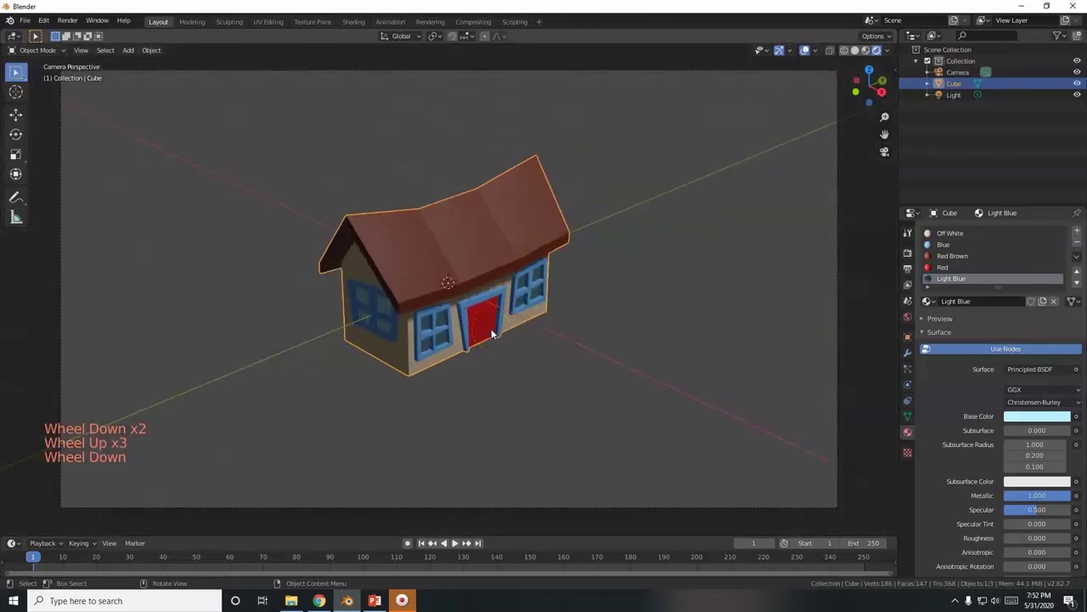
Step: Render the camera view of the house, inspect the image and close the render window
key("F12")
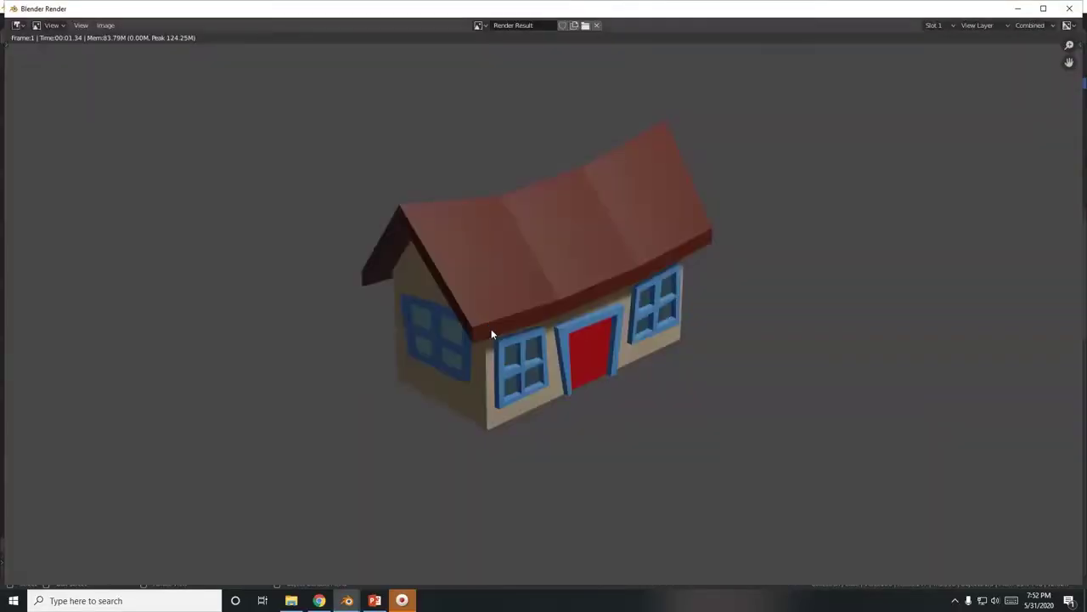
scroll(491, 334, "down", 1)
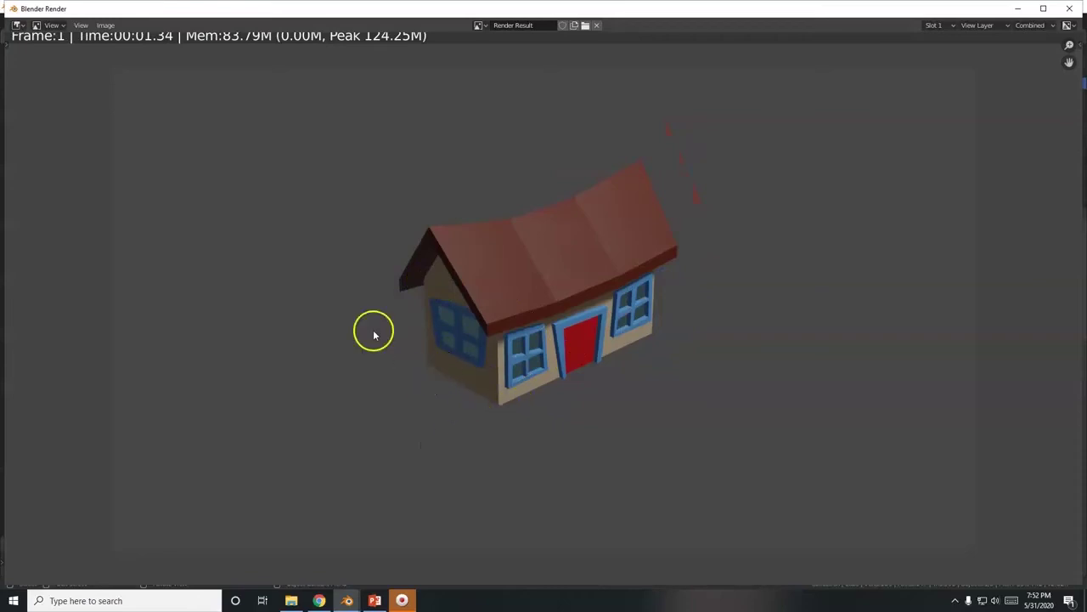
left_click(1068, 11)
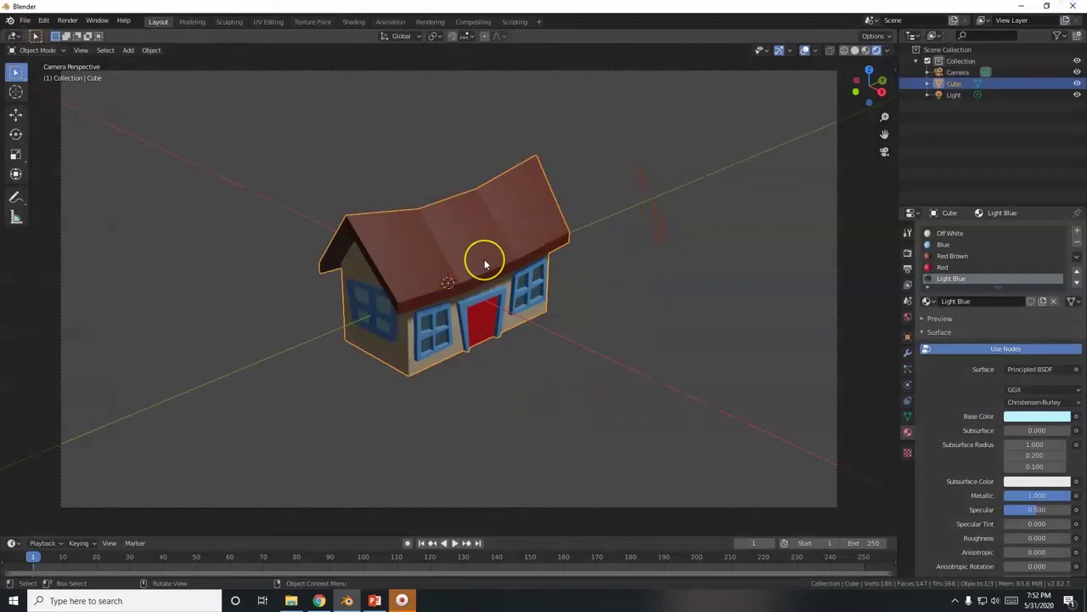
Step: Add a mesh plane and lower it about 0.5 m along Z to the base of the house
key("shift+a")
mouse_move(485, 262)
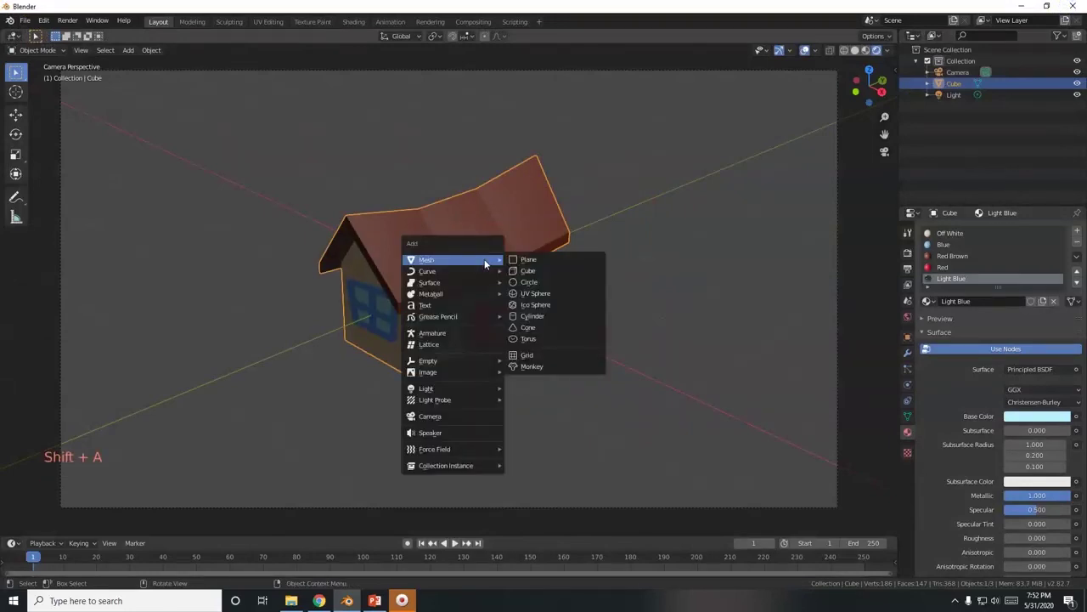
left_click(518, 259)
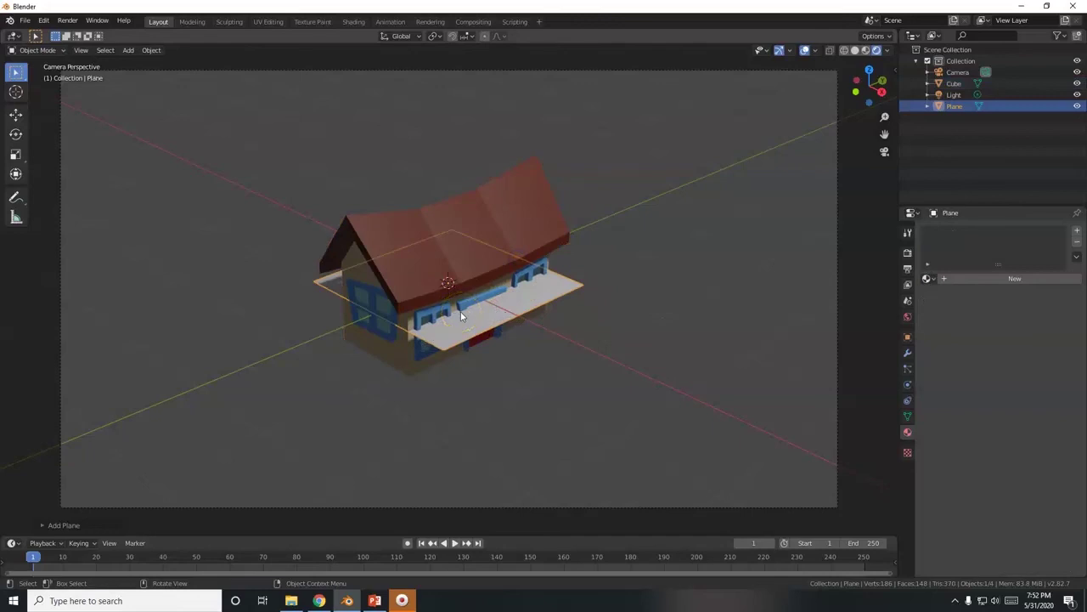
key("g")
key("z")
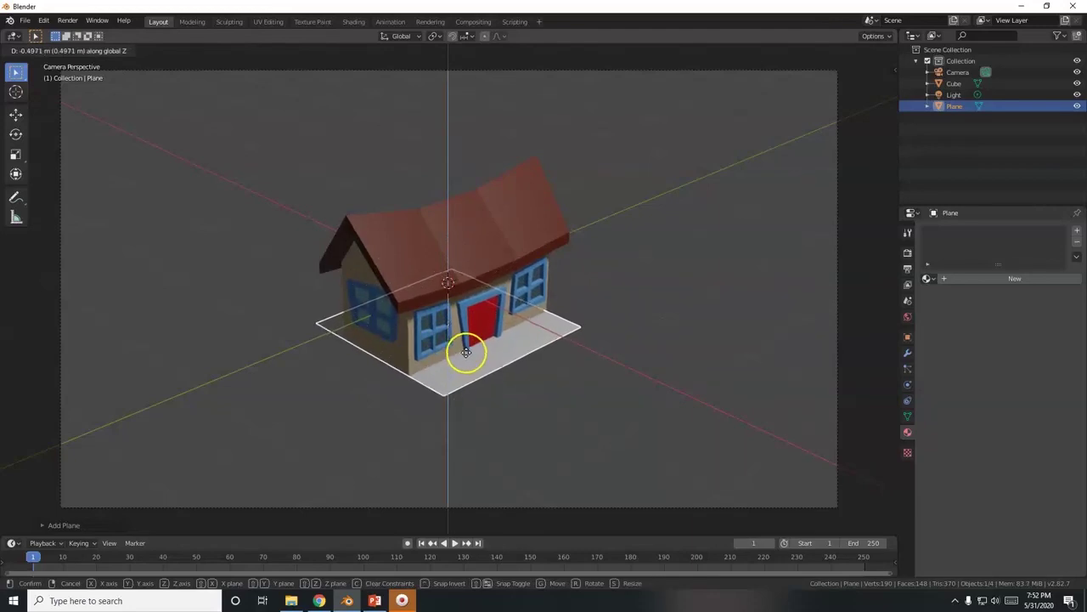
left_click(468, 357)
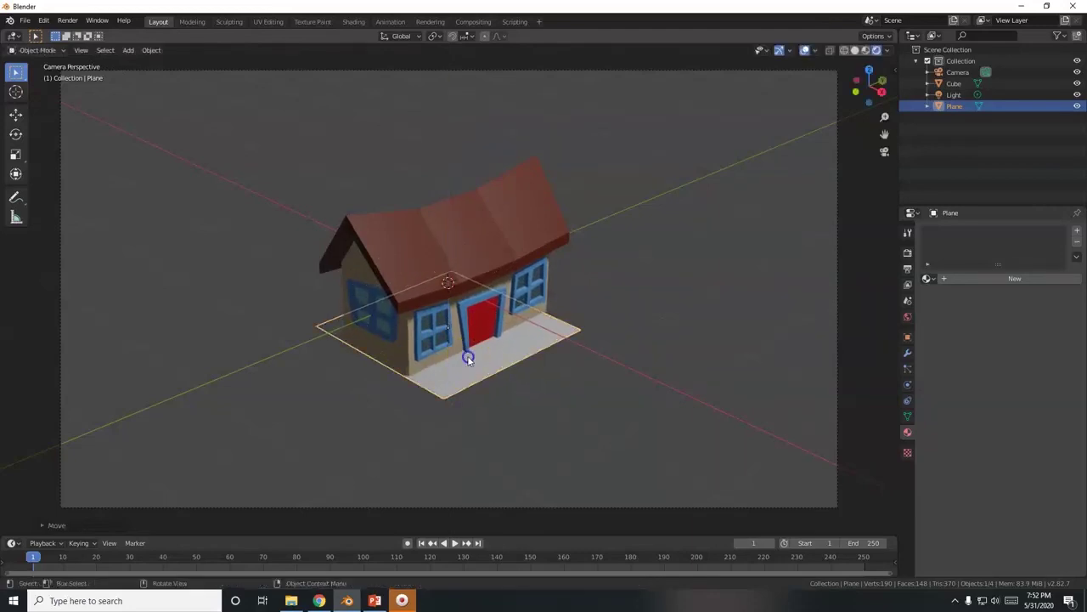
Step: Scale the plane up about 14.6 times so the ground fills the whole camera frame
scroll(471, 387, "down", 1)
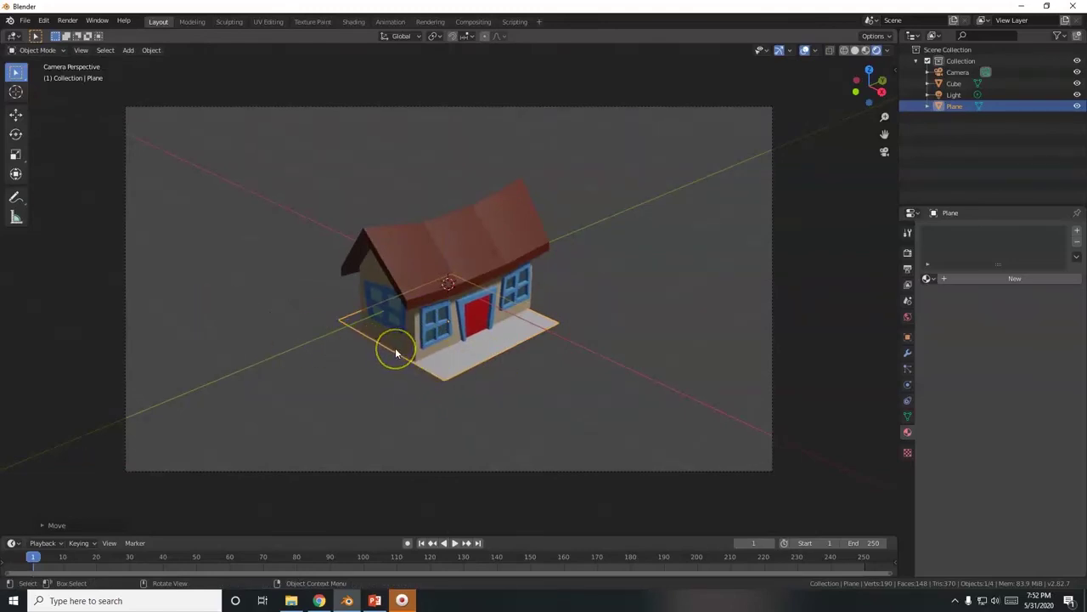
scroll(395, 347, "down", 1)
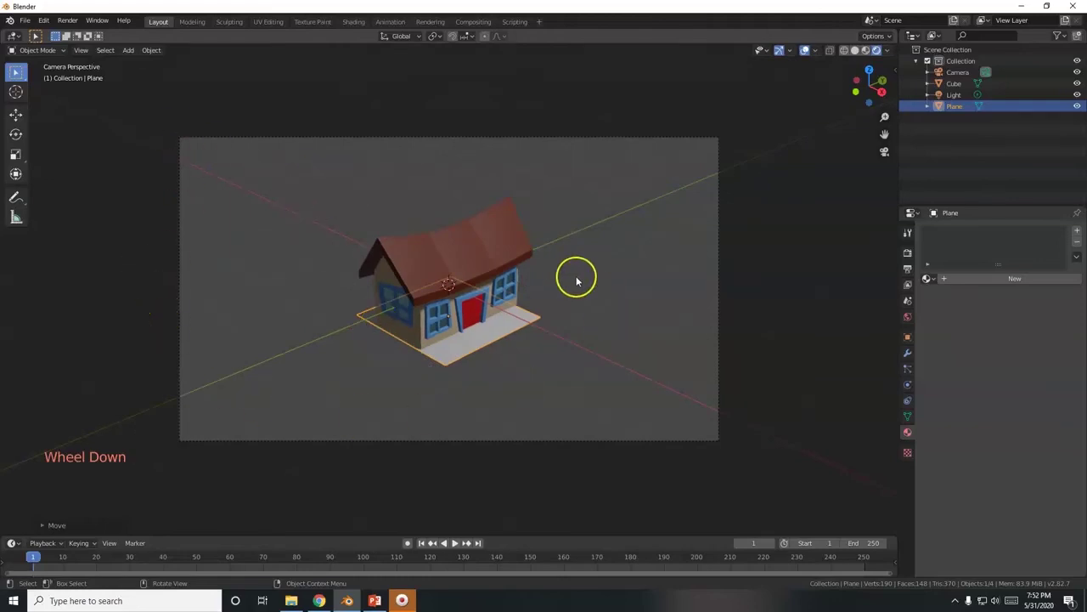
key("KP_0")
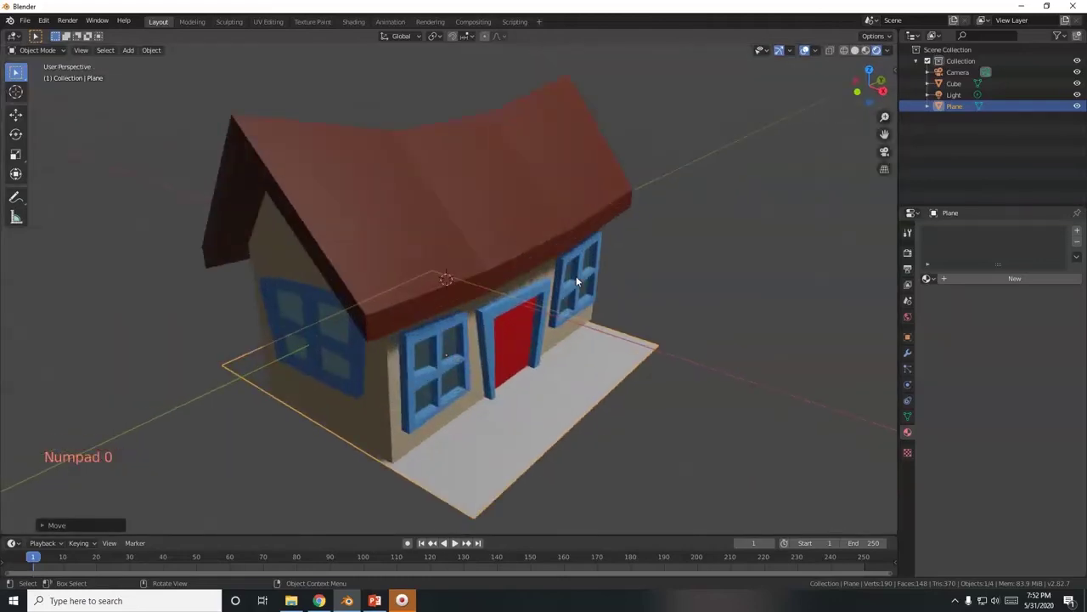
key("KP_0")
scroll(576, 276, "down", 1)
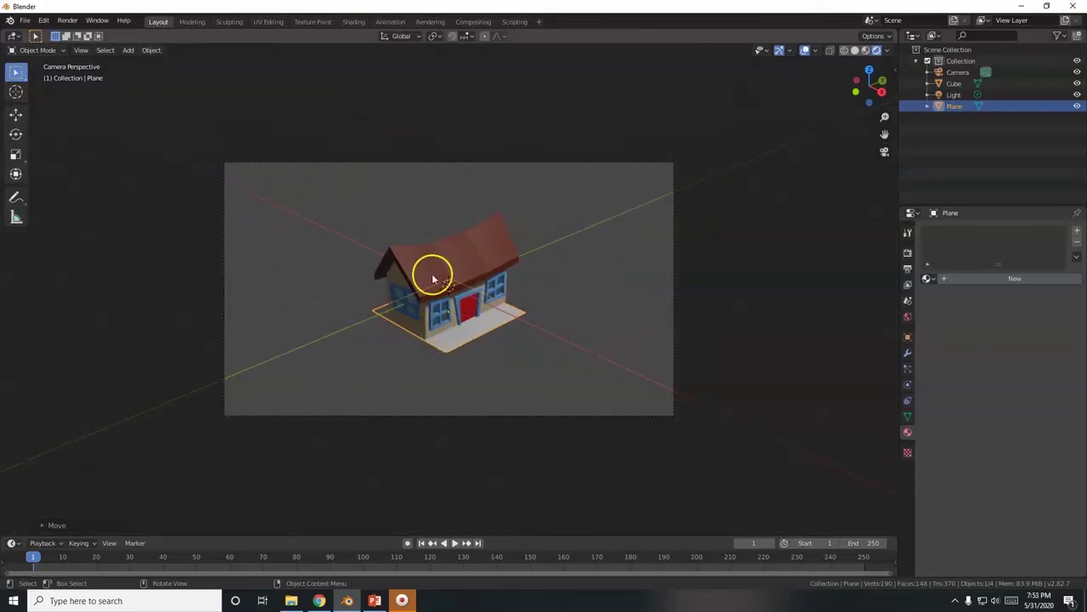
key("s")
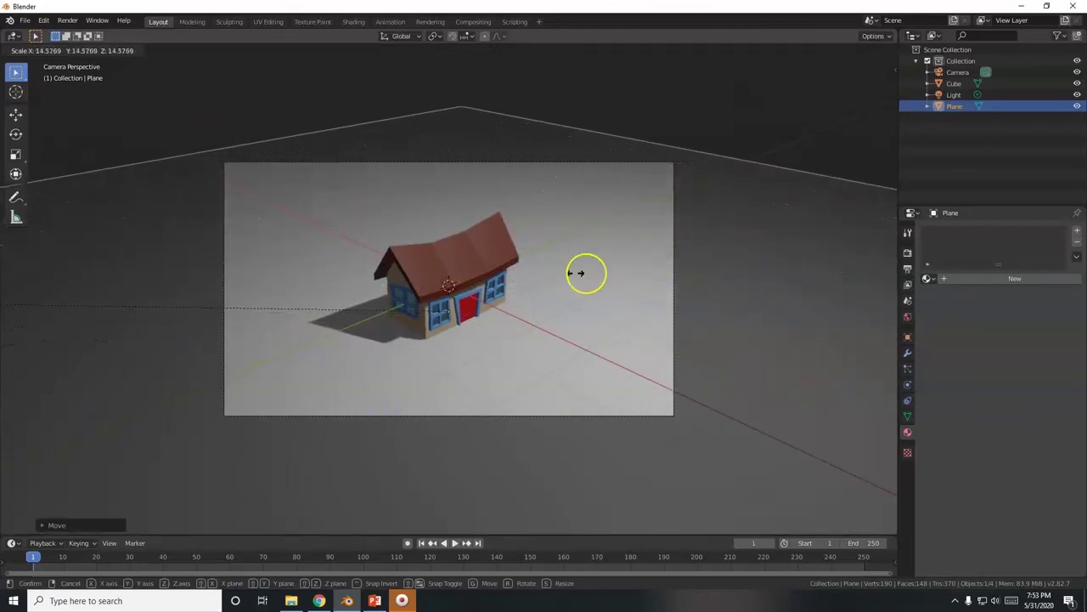
left_click(513, 273)
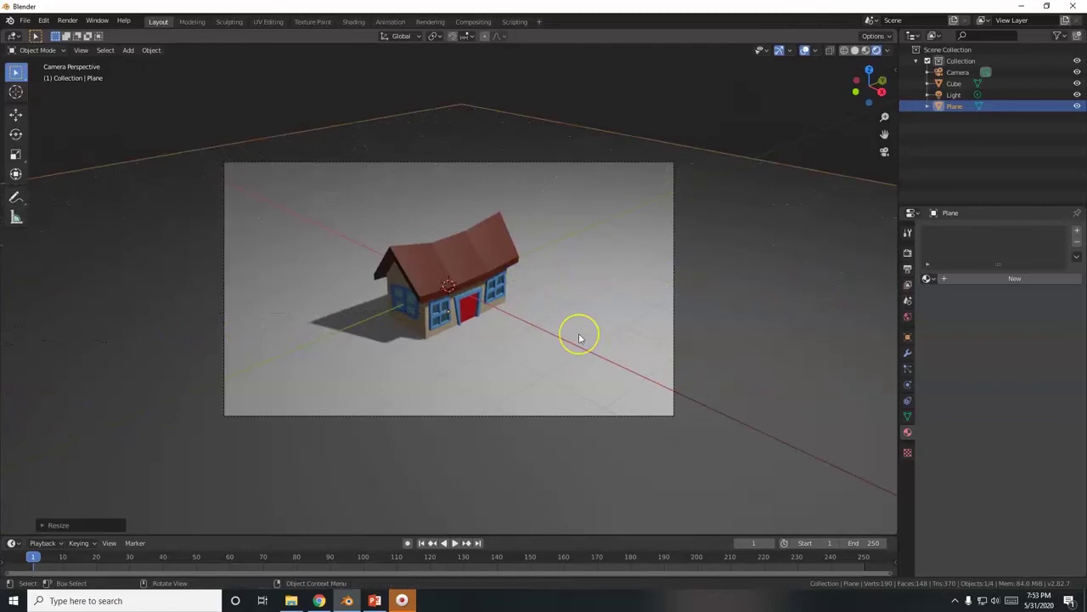
Step: Render the house on its ground plane, inspect the image and shadow, and close the render window
key("F12")
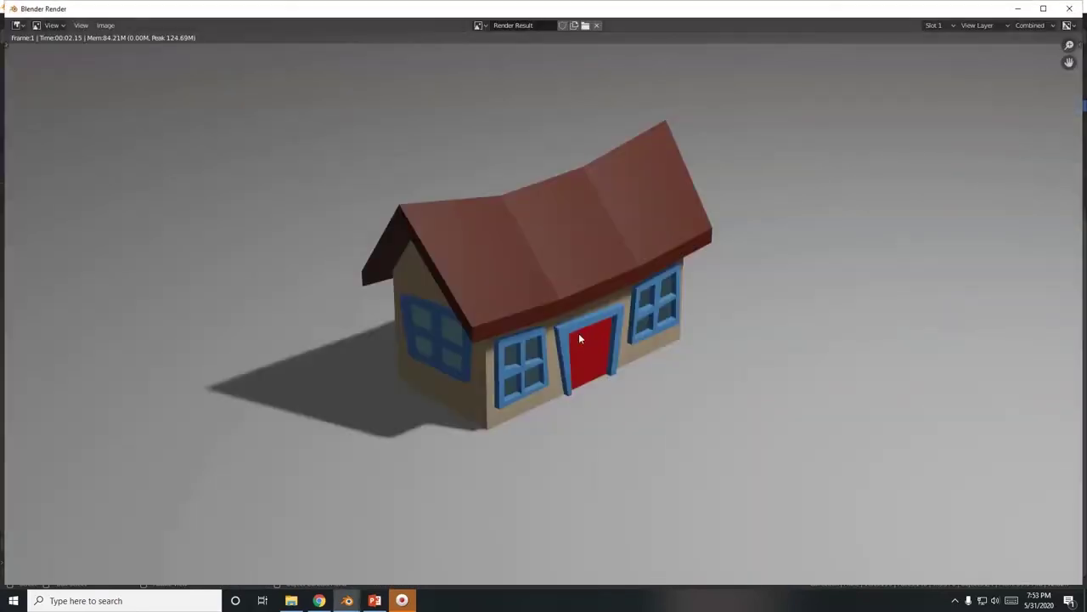
scroll(579, 337, "down", 2)
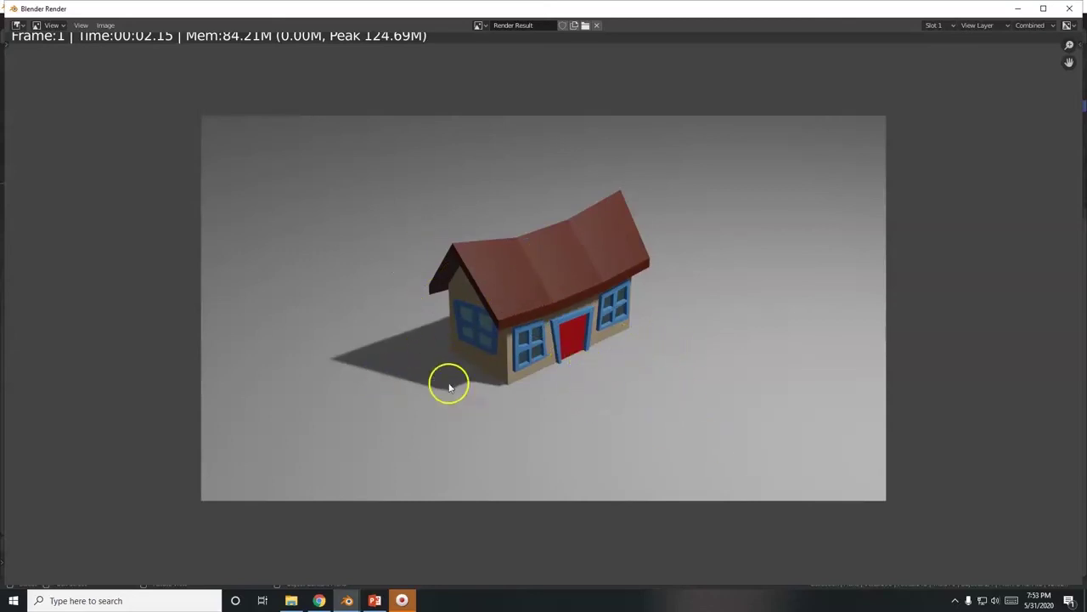
scroll(542, 335, "up", 1)
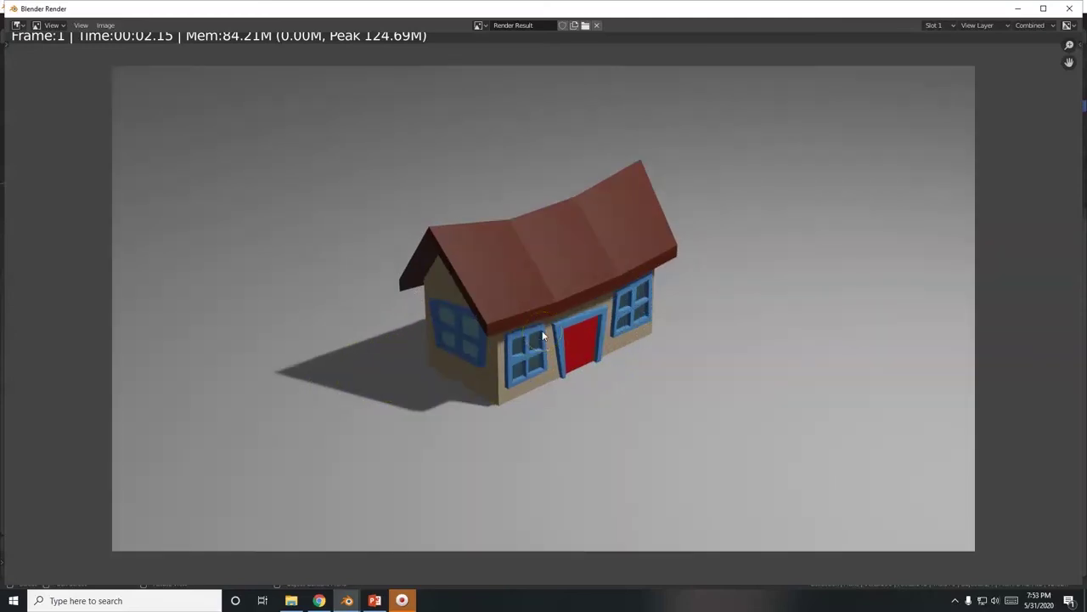
scroll(542, 335, "down", 1)
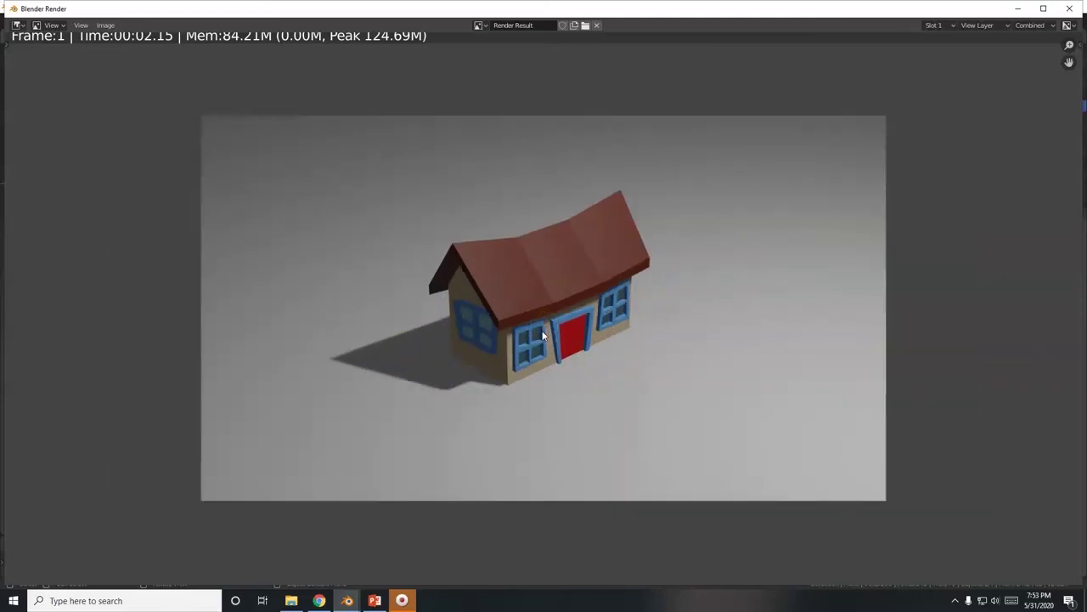
left_click(1069, 8)
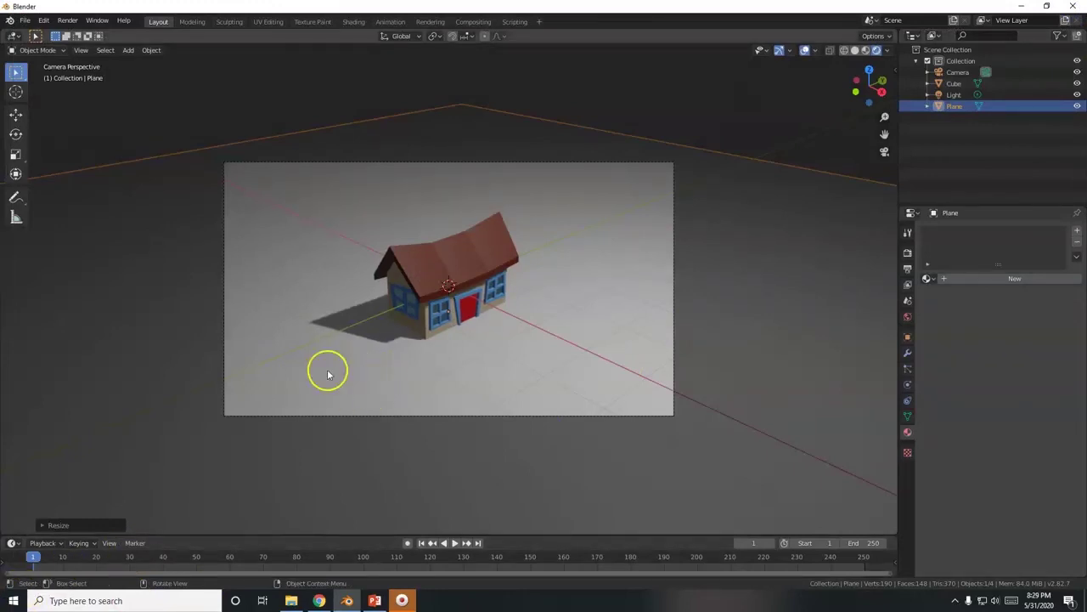
Step: Give the ground plane a new material named green with a slightly darkened yellow-green base color
left_click(326, 374)
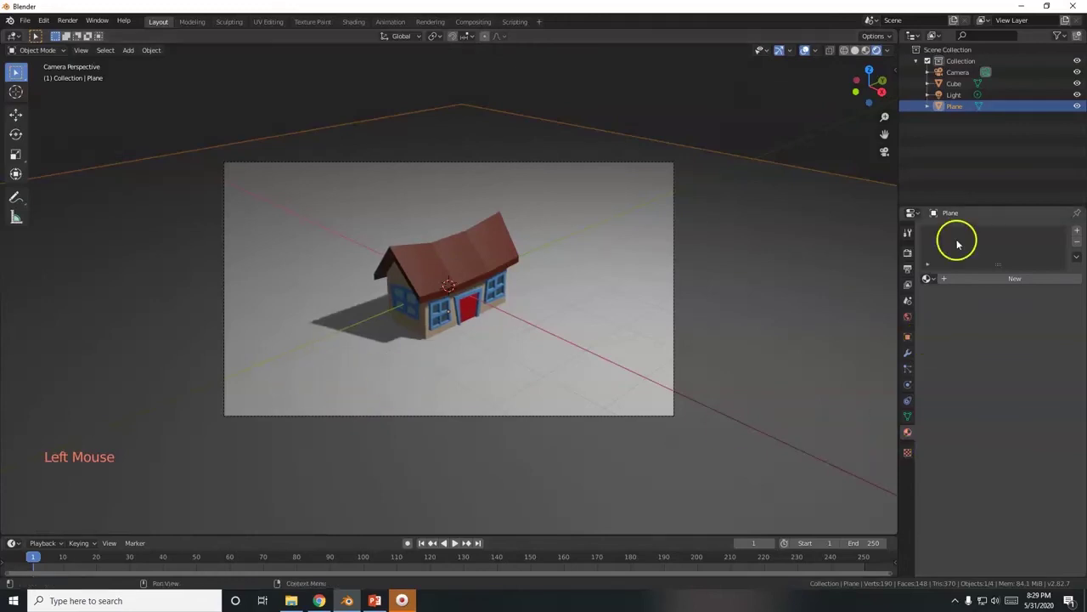
left_click(978, 281)
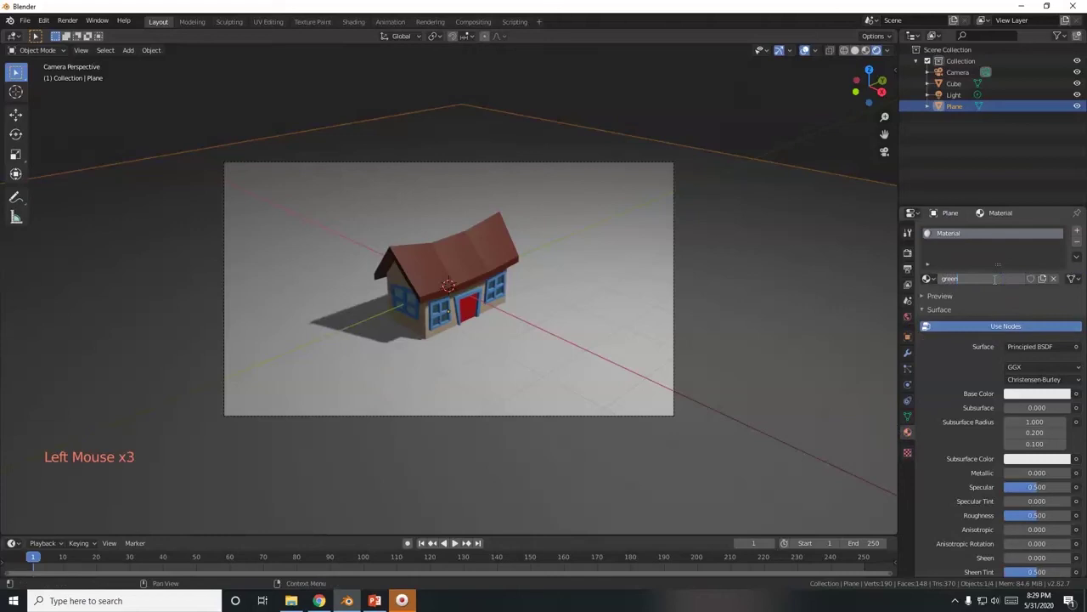
left_click(985, 382)
left_click(1012, 393)
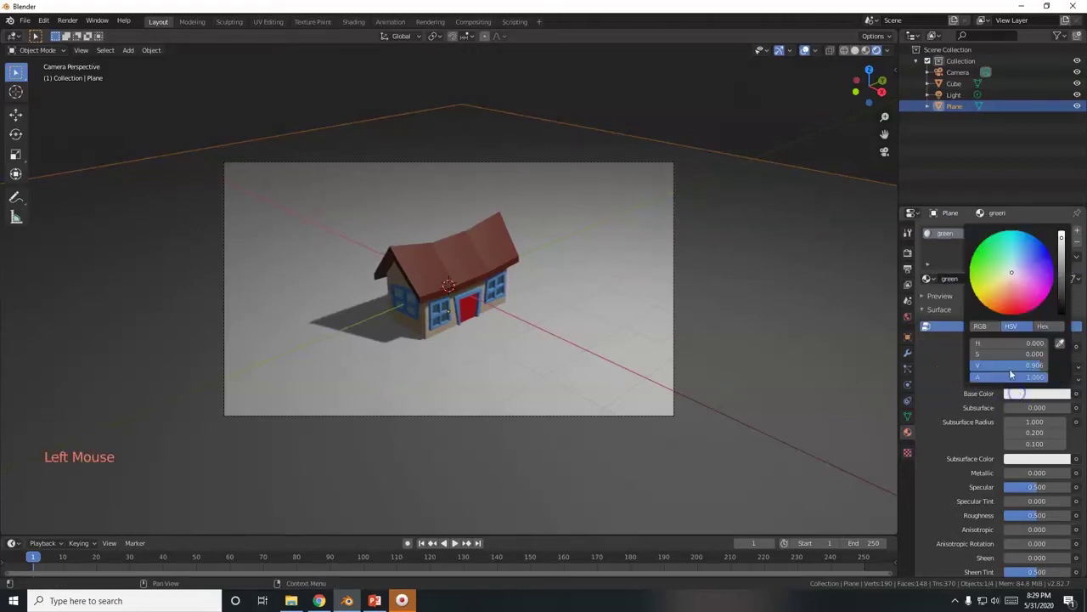
left_click(995, 274)
left_click_drag(1061, 240, 1061, 254)
scroll(383, 349, "up", 2)
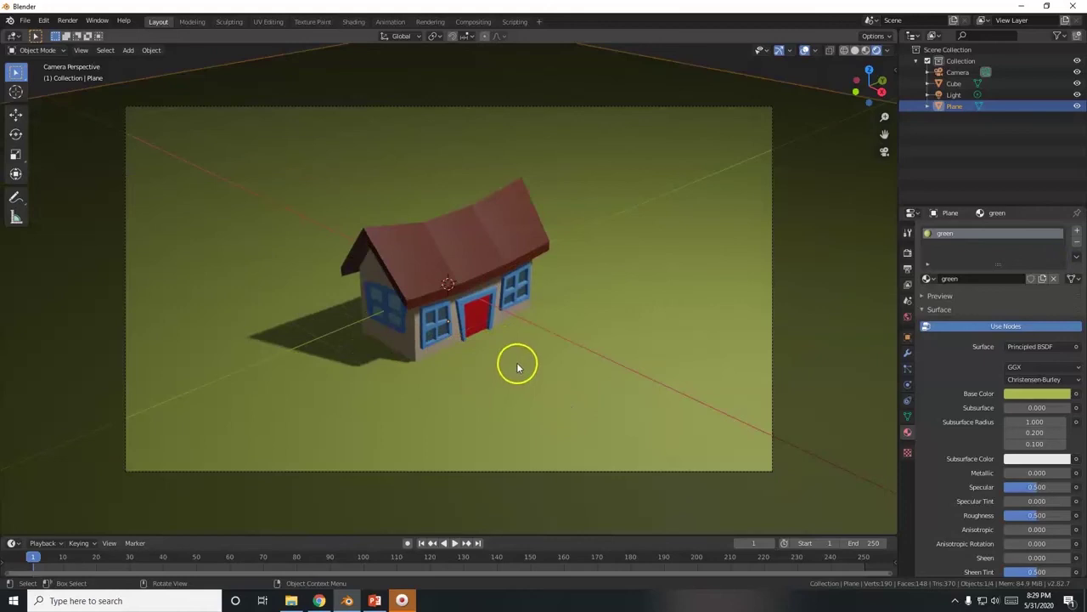
Step: Knife-cut the first winding path edge into the ground plane in wireframe top view, starting from the house's door side
key("Tab")
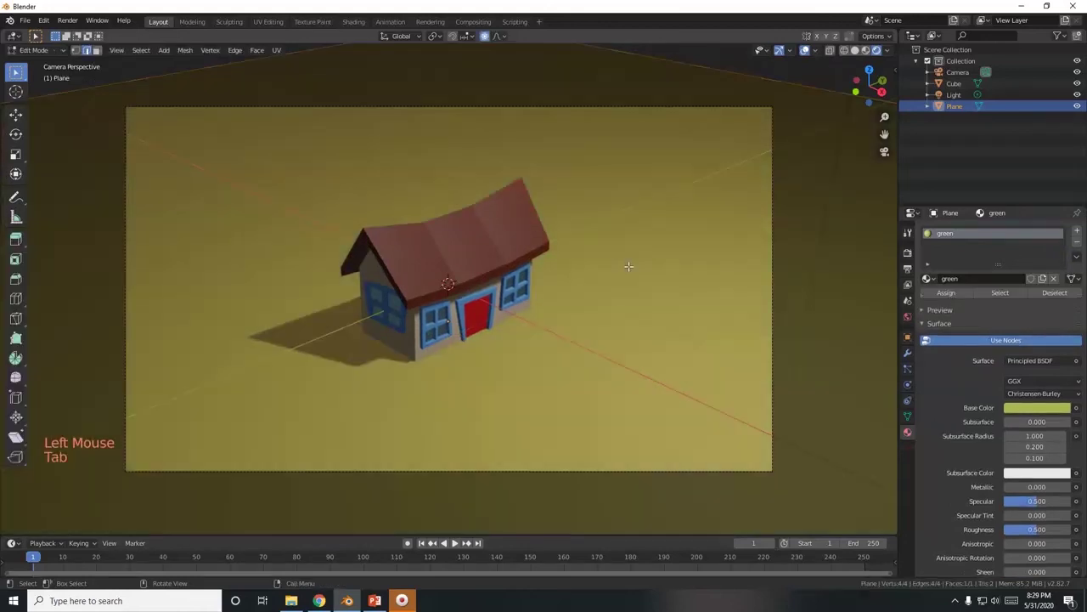
key("KP_7")
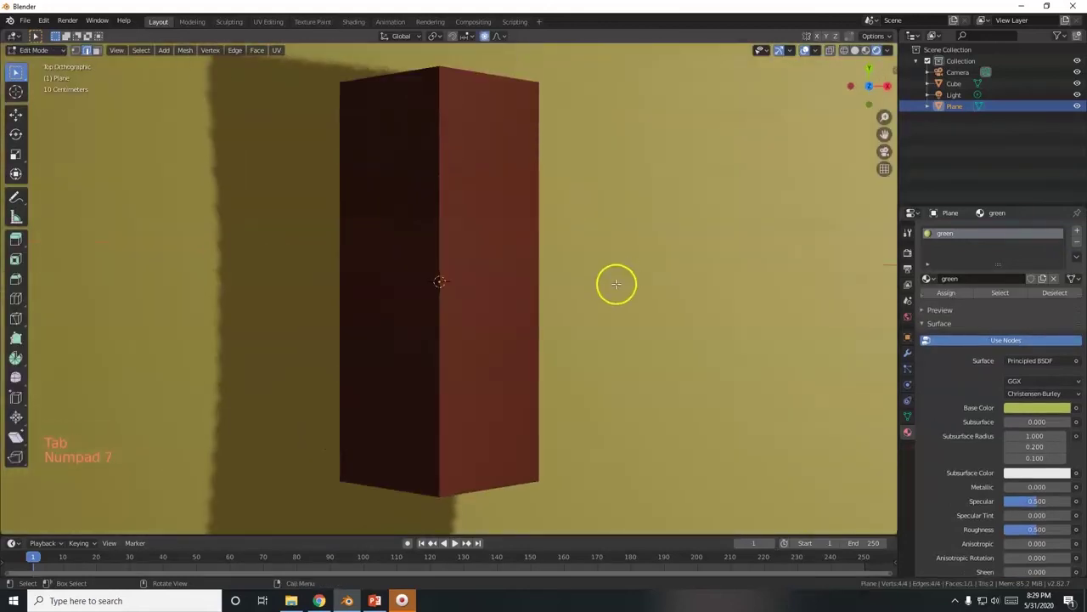
key("k")
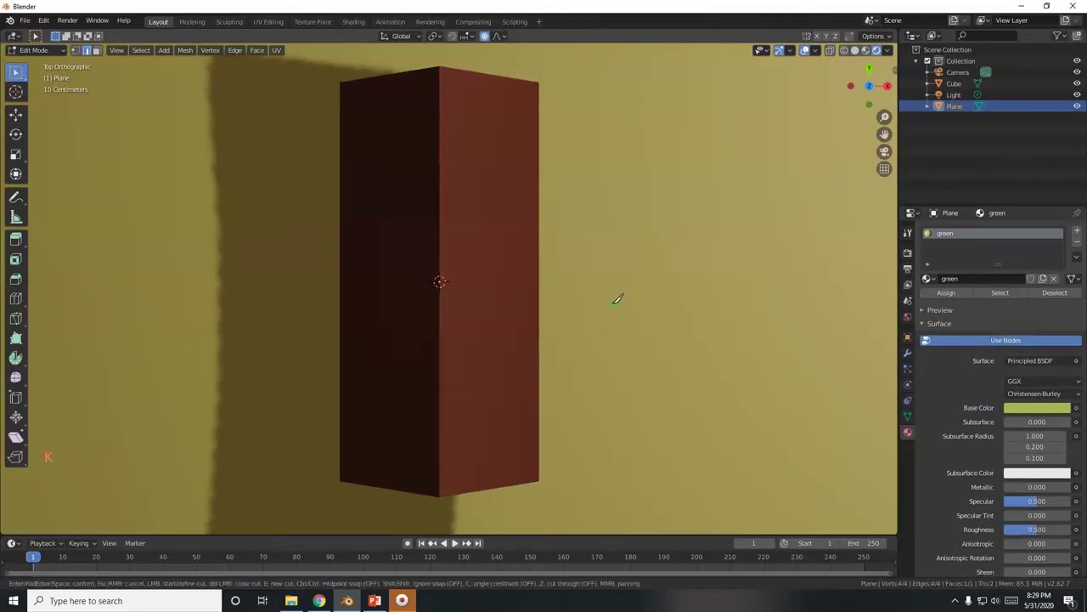
right_click(606, 301)
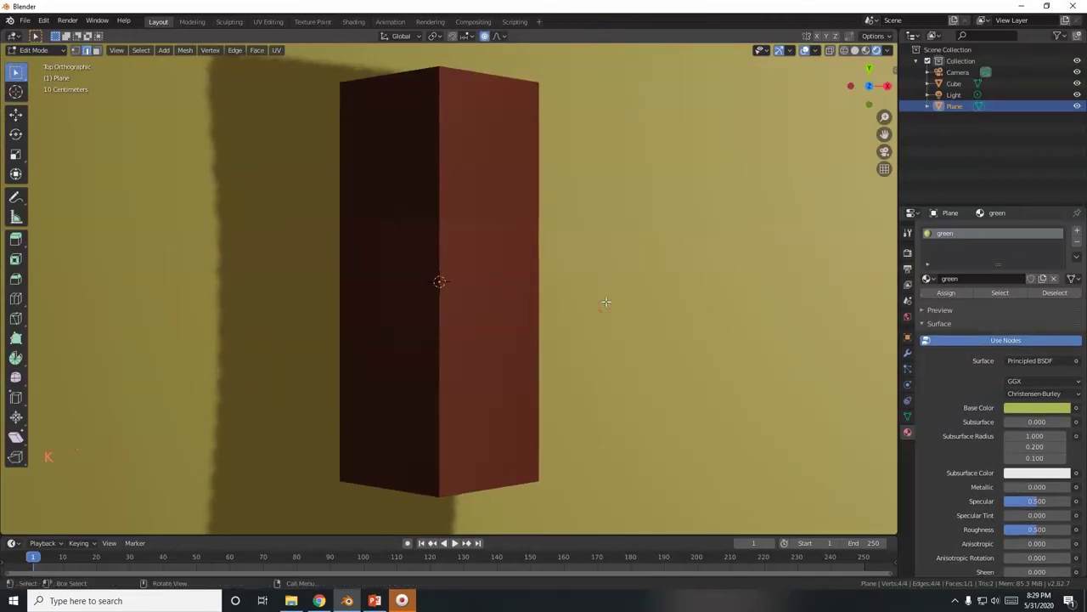
key("shift+z")
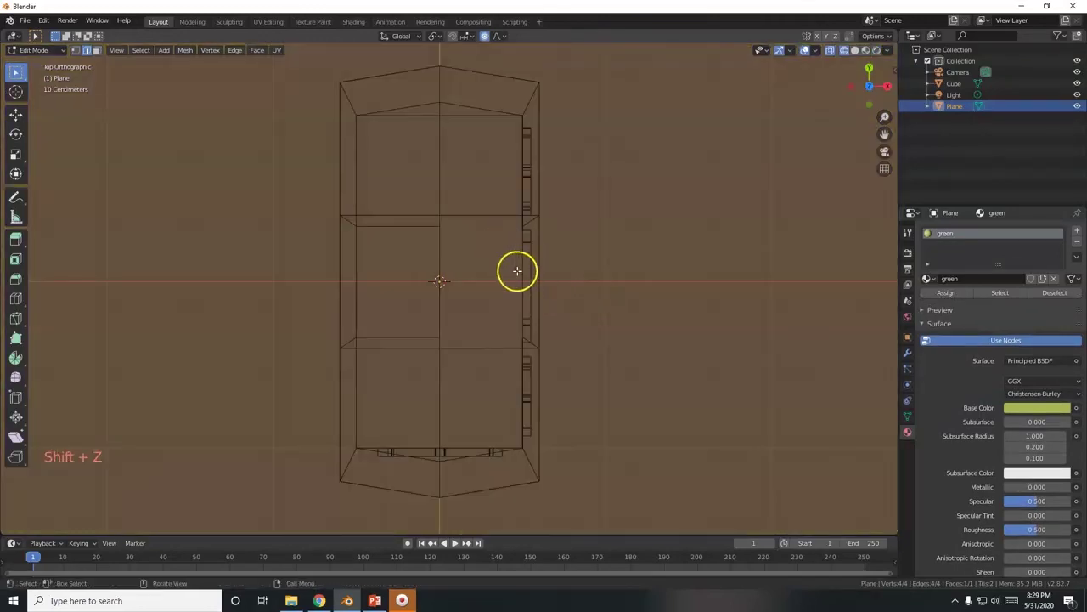
key("k")
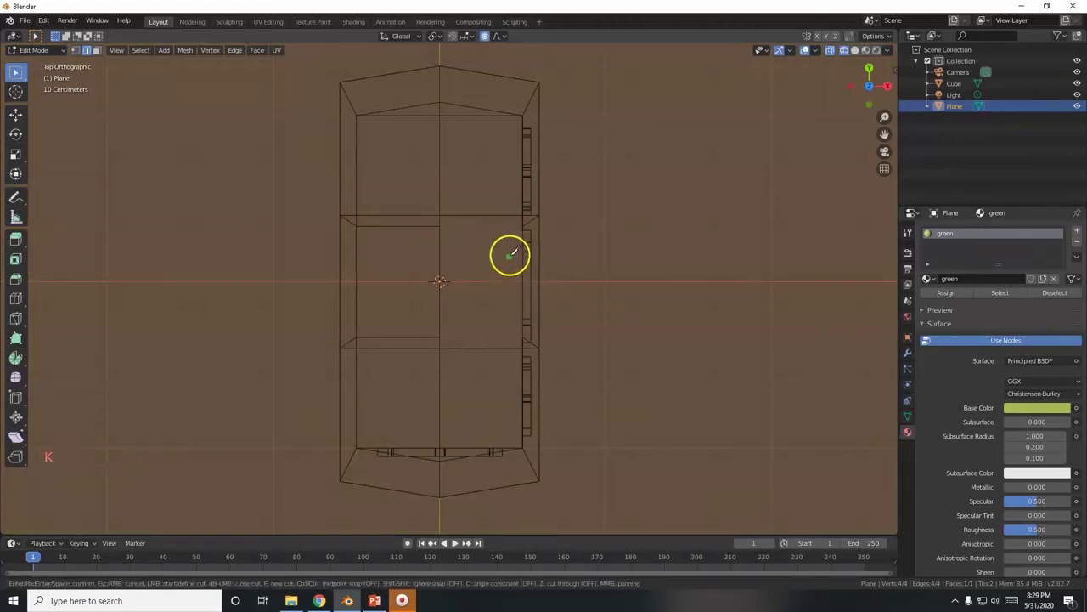
left_click_drag(517, 249, 716, 298)
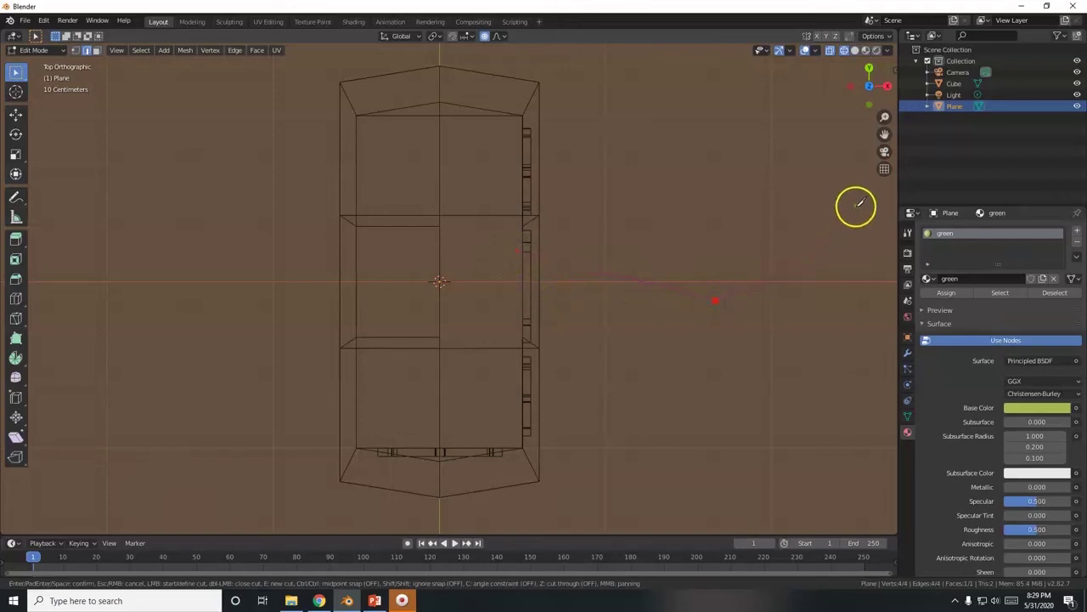
key("Return")
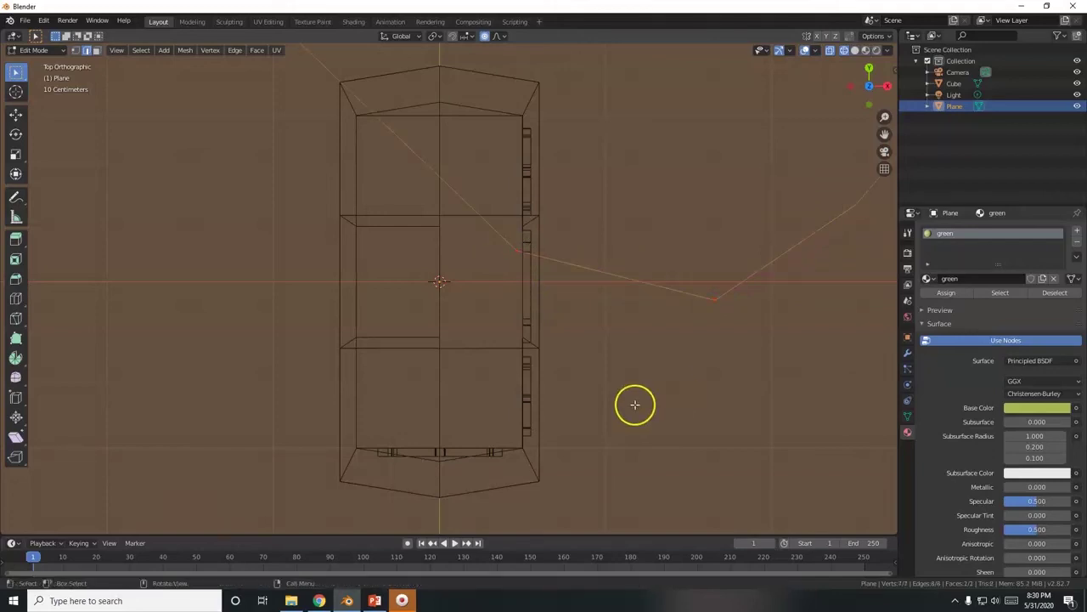
Step: Knife-cut the opposite path edge, starting from the first cut's vertex at the door and running roughly parallel outward
scroll(635, 405, "down", 6)
scroll(517, 296, "up", 3)
scroll(494, 325, "up", 1)
key("k")
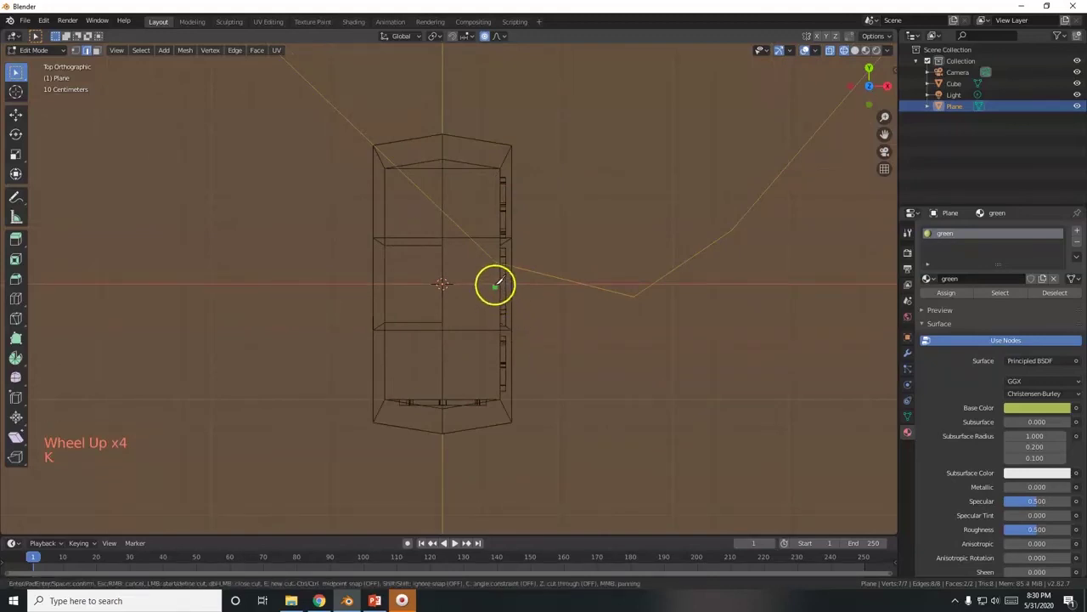
left_click(495, 260)
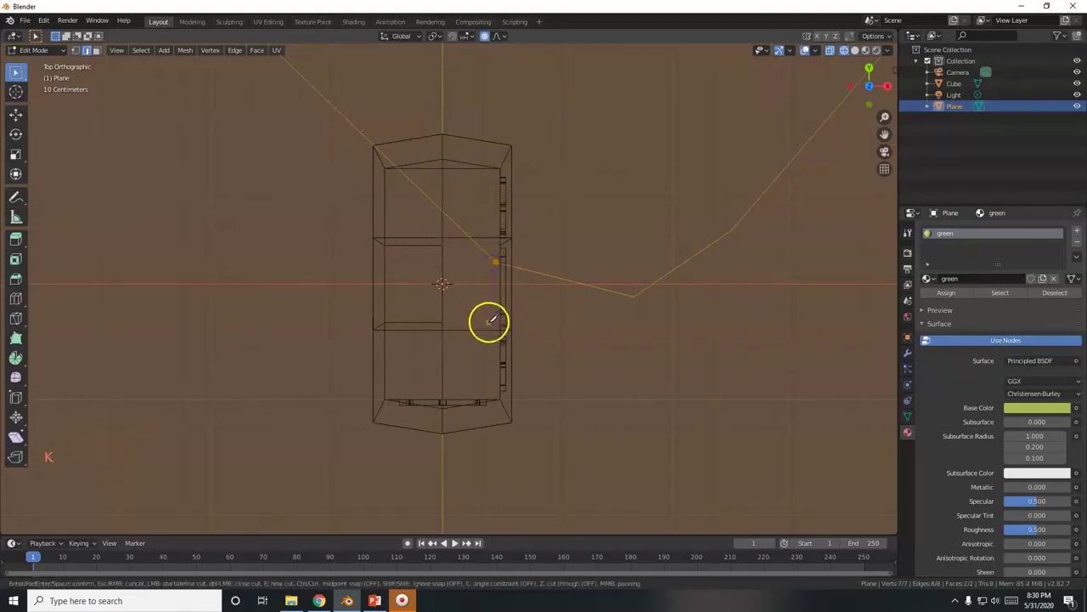
left_click(632, 347)
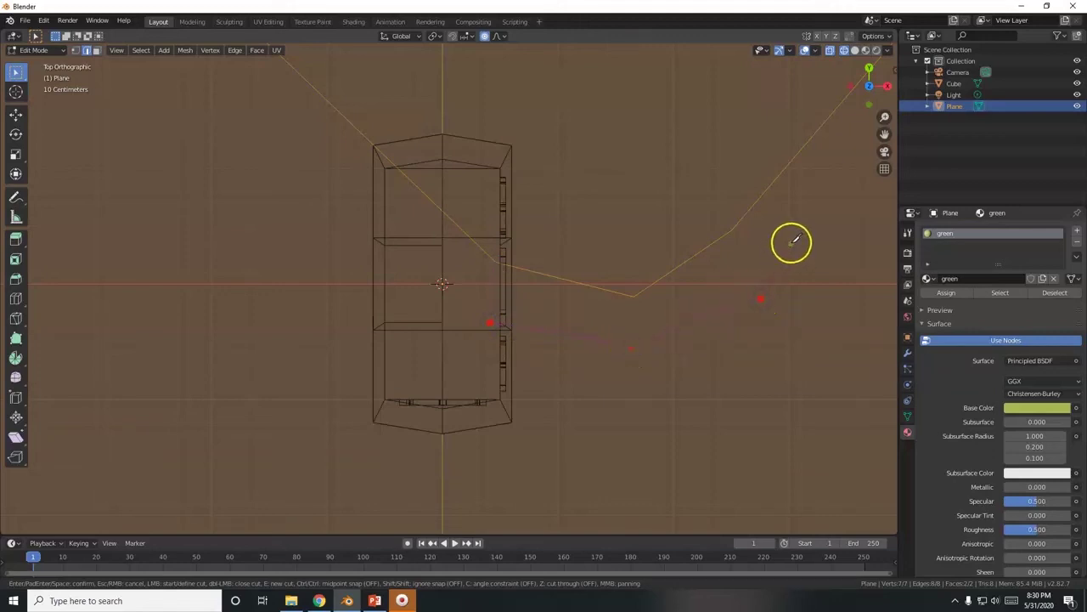
right_click_drag(838, 292, 880, 317)
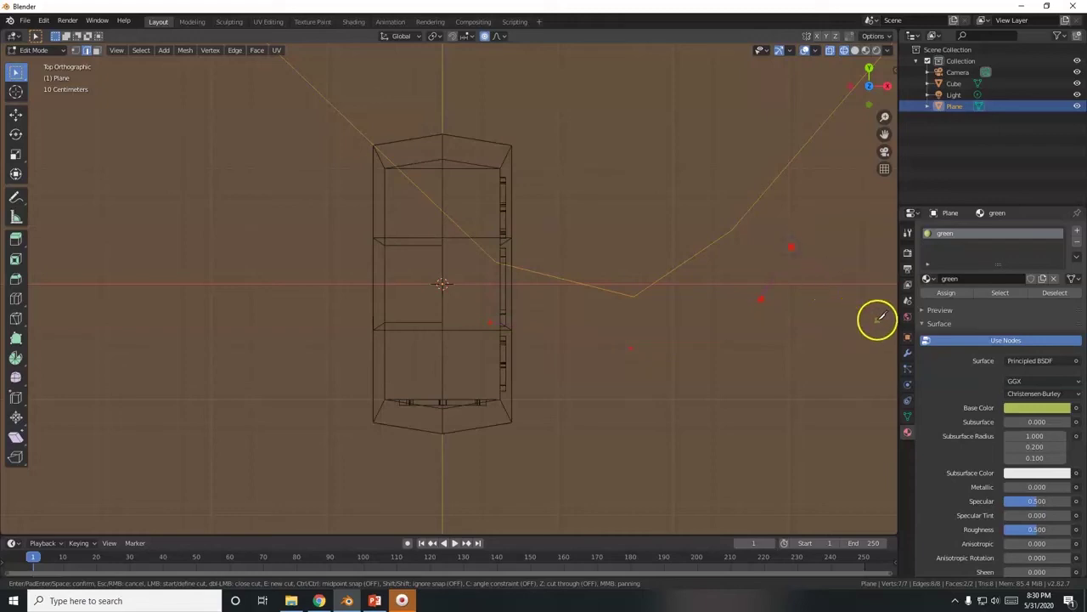
key("Return")
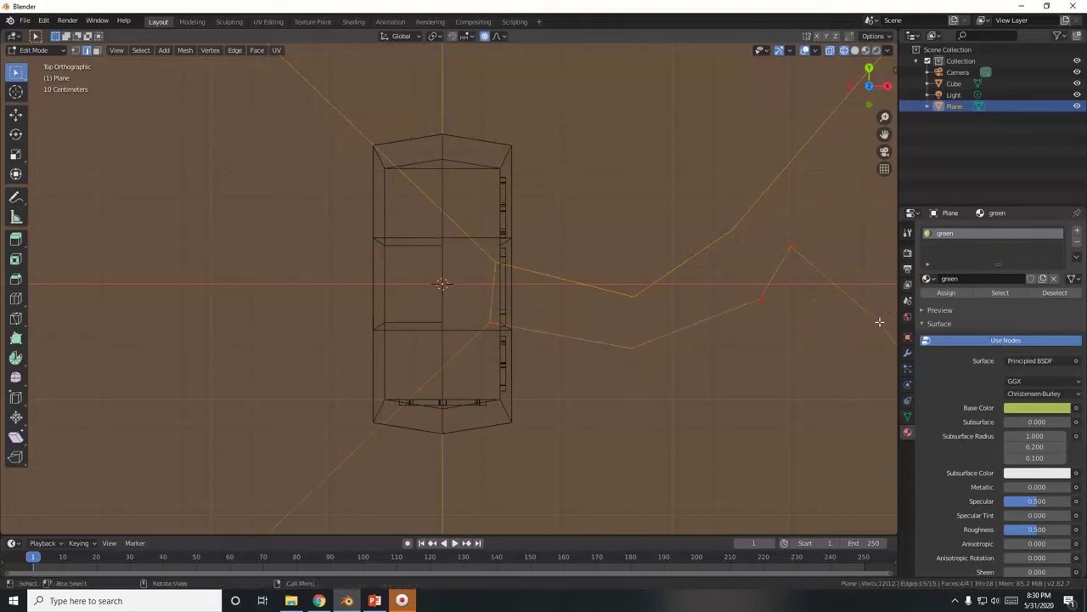
Step: Extend the first path edge with another knife cut so the far section of the path is outlined on both sides
scroll(830, 372, "down", 2)
middle_click_drag(789, 344, 498, 359, "shift")
scroll(498, 359, "up", 2)
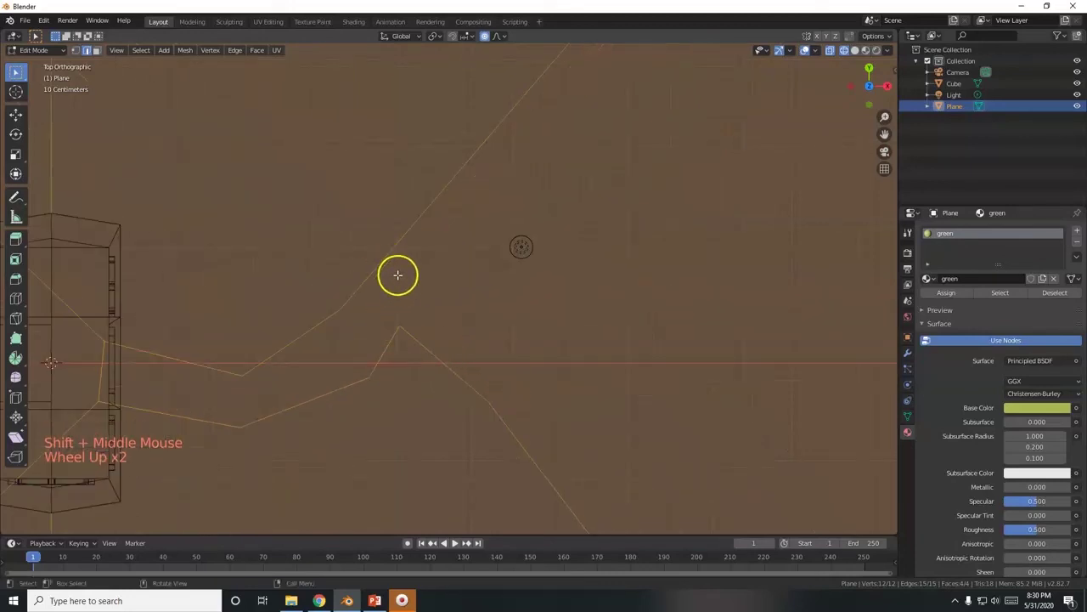
key("k")
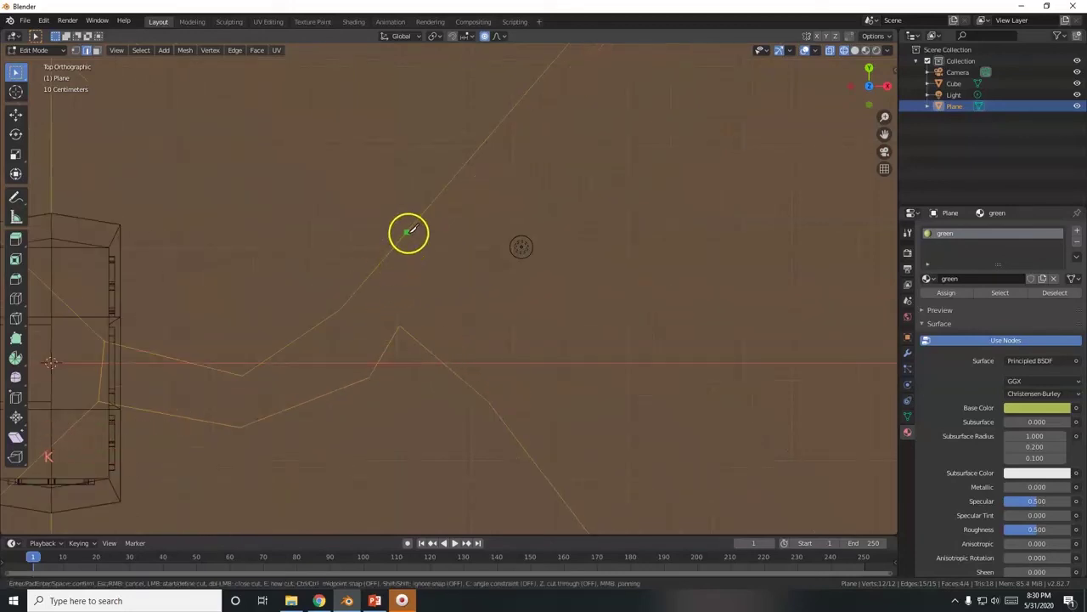
left_click(598, 343)
key("Return")
Step: Select the two path vertices at the door and, without proportional editing, move them about -0.08 m in X and 0.19 m in Y
scroll(728, 483, "down", 3)
key("KP_0")
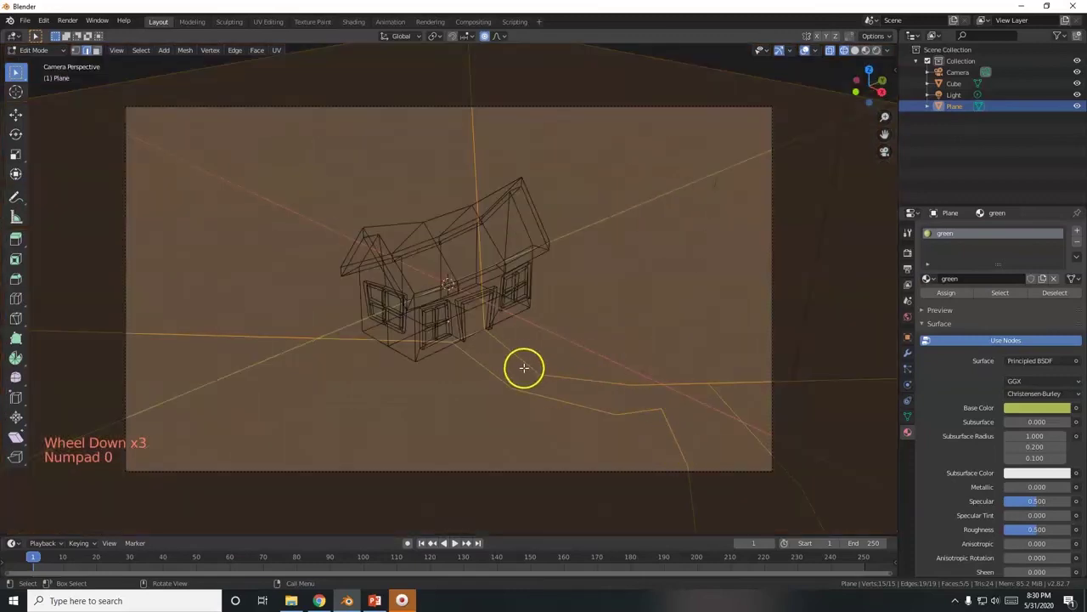
scroll(505, 378, "up", 4)
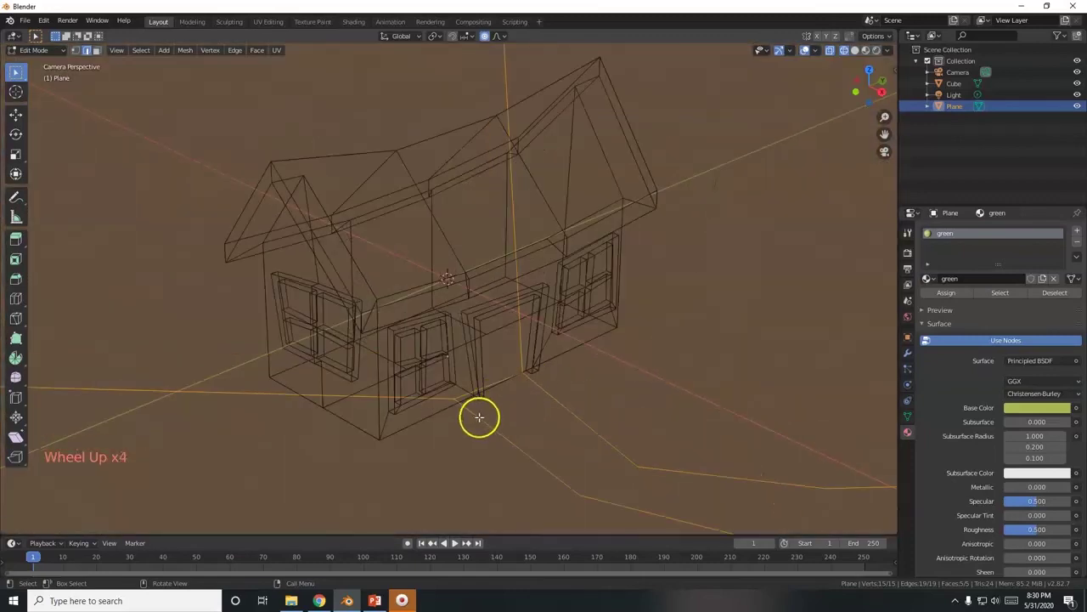
left_click(76, 49)
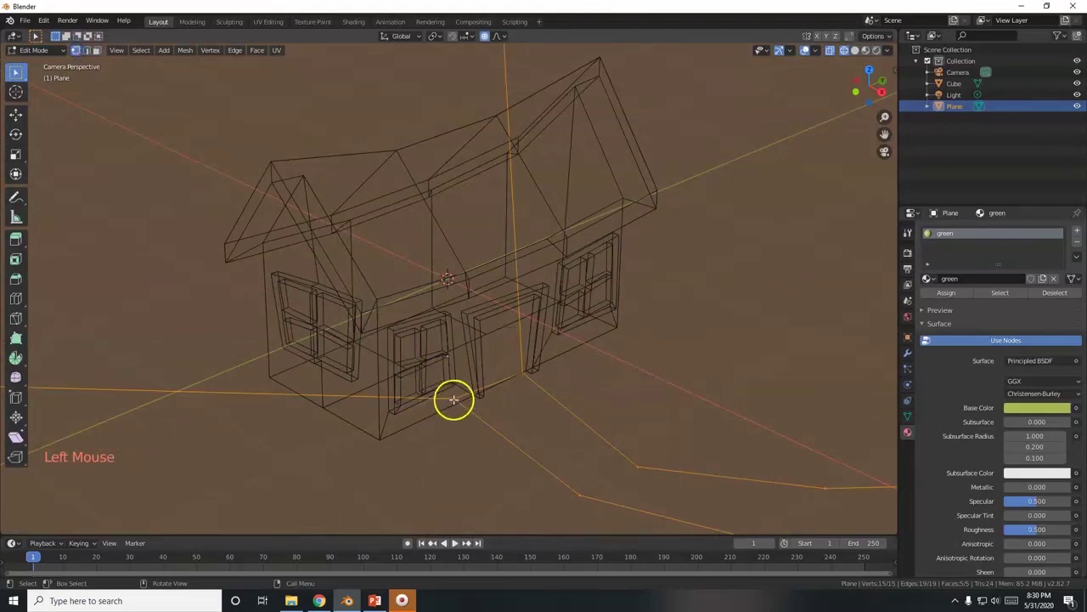
left_click(453, 399)
left_click(522, 371, "shift")
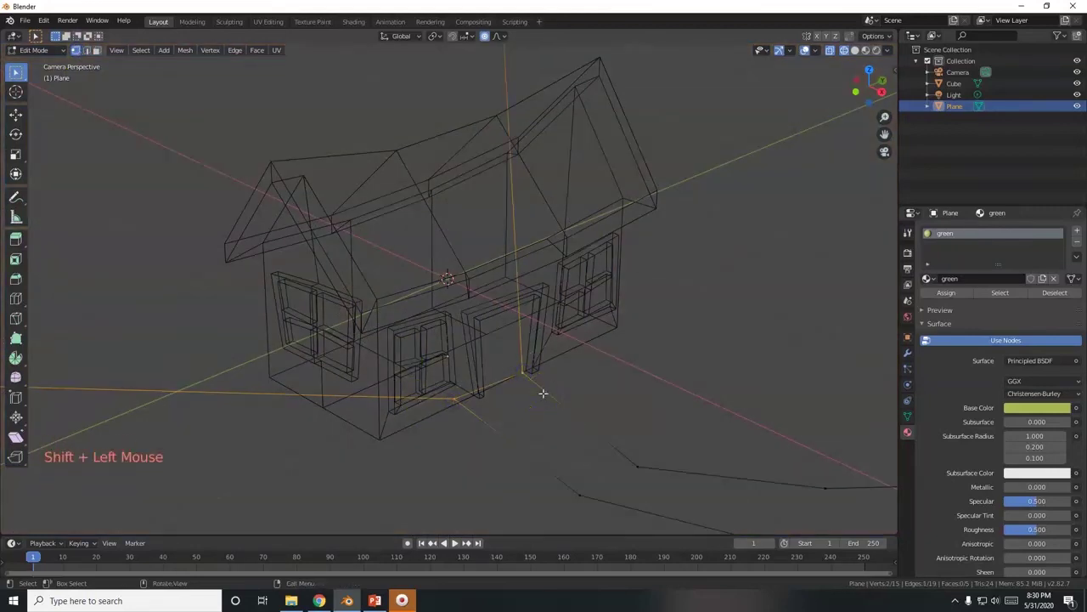
key("g")
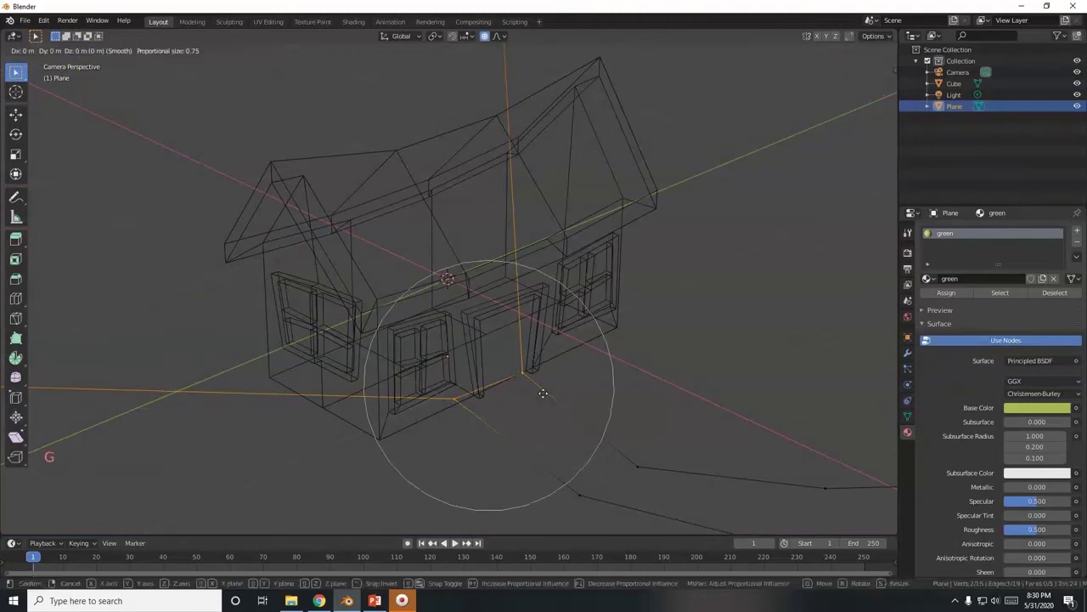
left_click(543, 393)
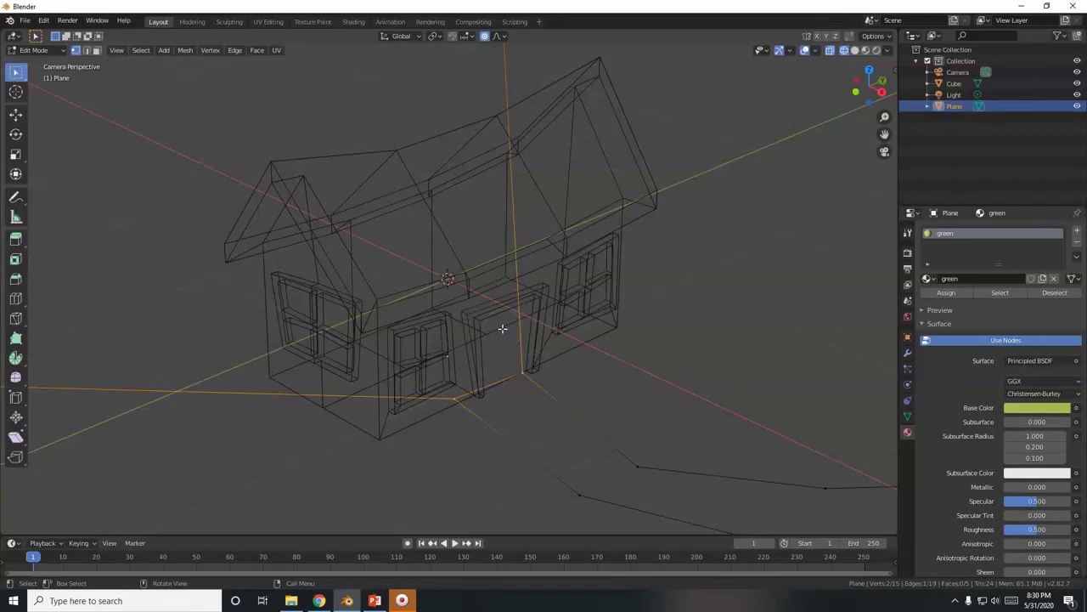
key("g")
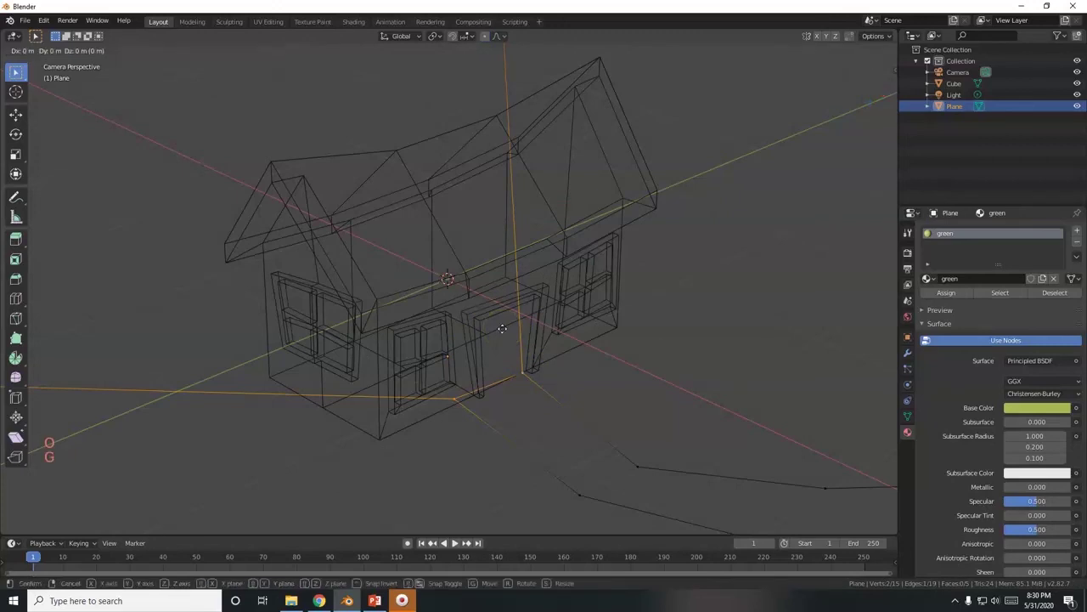
middle_click_drag(514, 323, 515, 315, "shift")
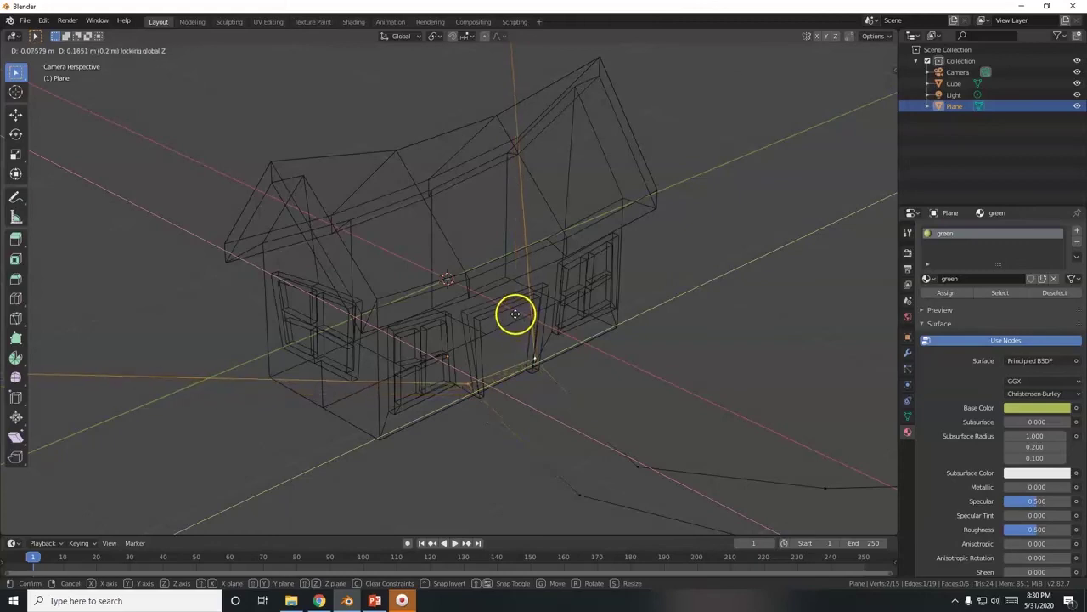
left_click(514, 314)
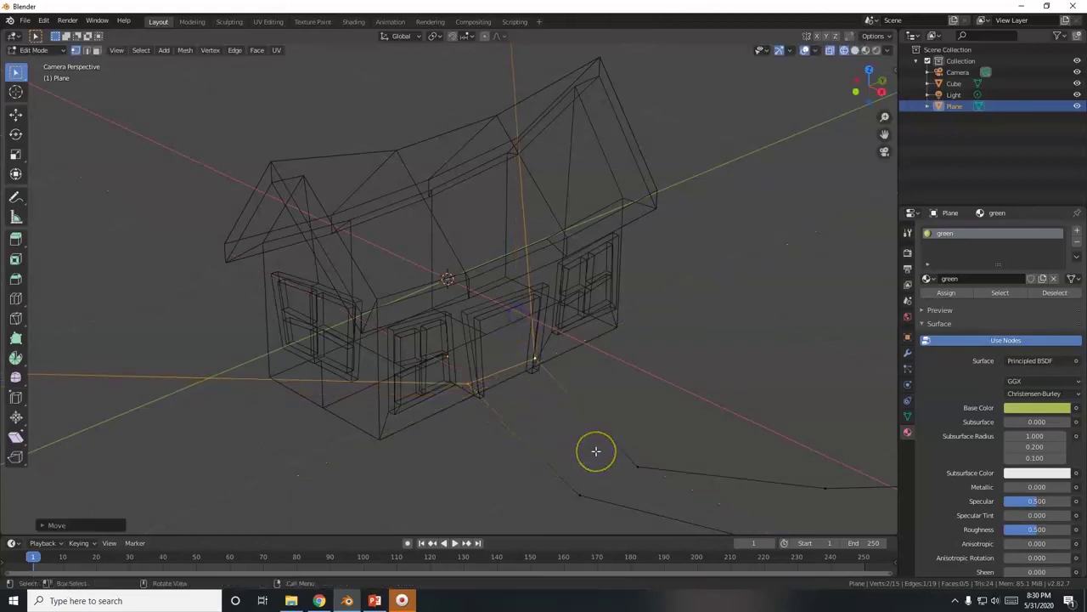
Step: Shift the two door-side path vertices about -0.11 m along Y to line the path up with the door frame
key("KP_3")
scroll(437, 364, "up", 3)
middle_click_drag(436, 364, 446, 392)
key("KP_3")
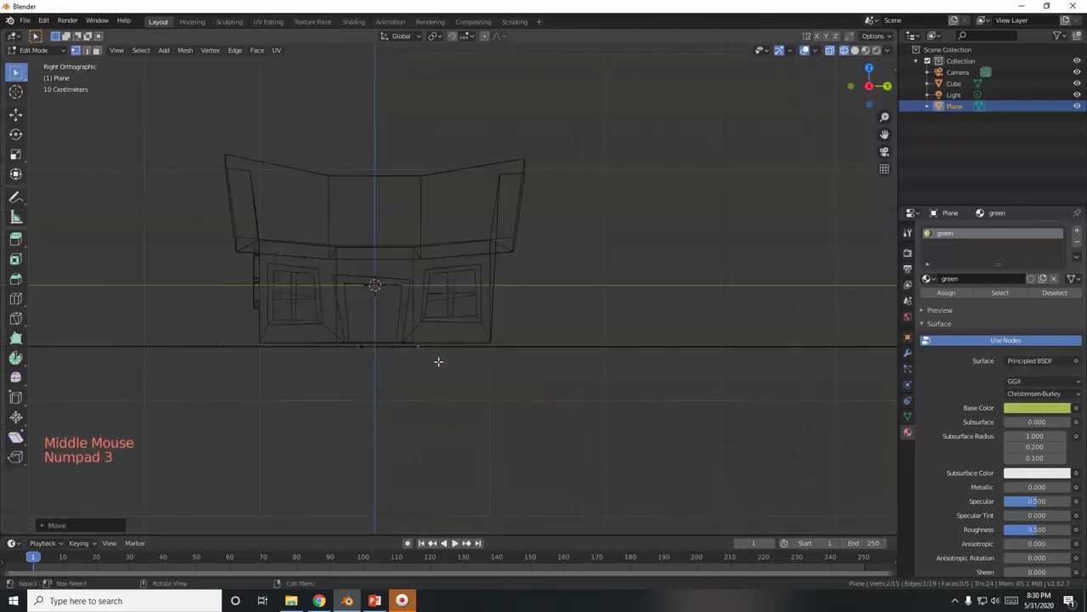
key("KP_8")
key("KP_8")
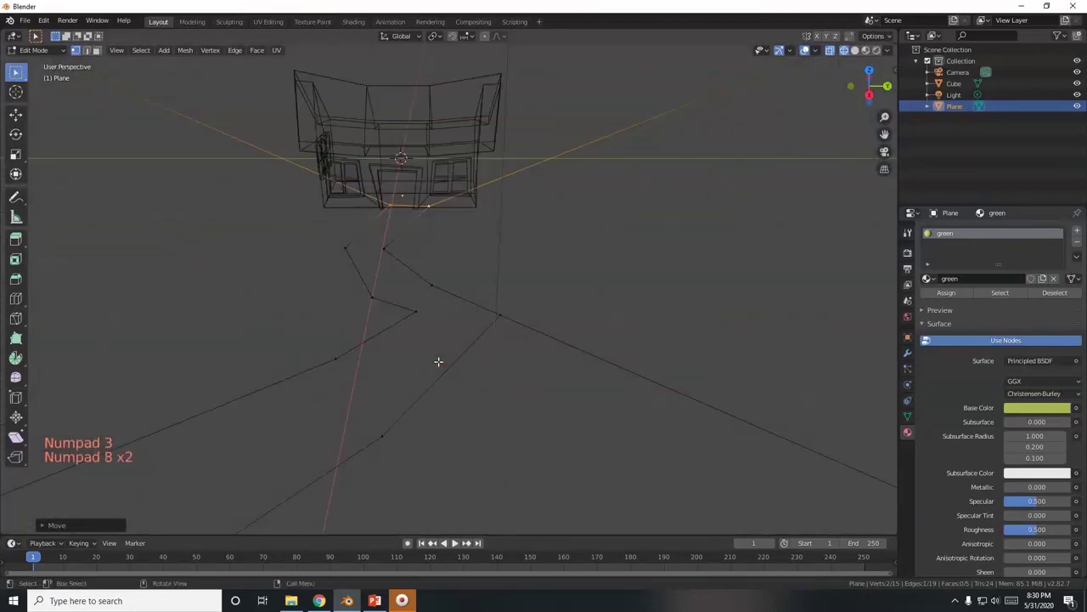
scroll(420, 327, "down", 2)
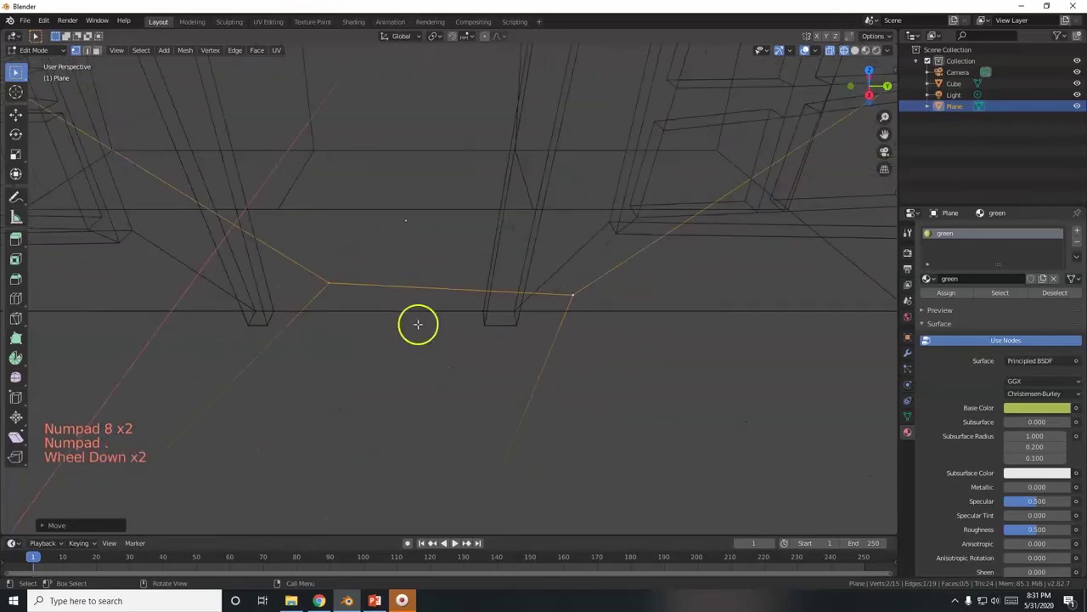
scroll(609, 374, "down", 1)
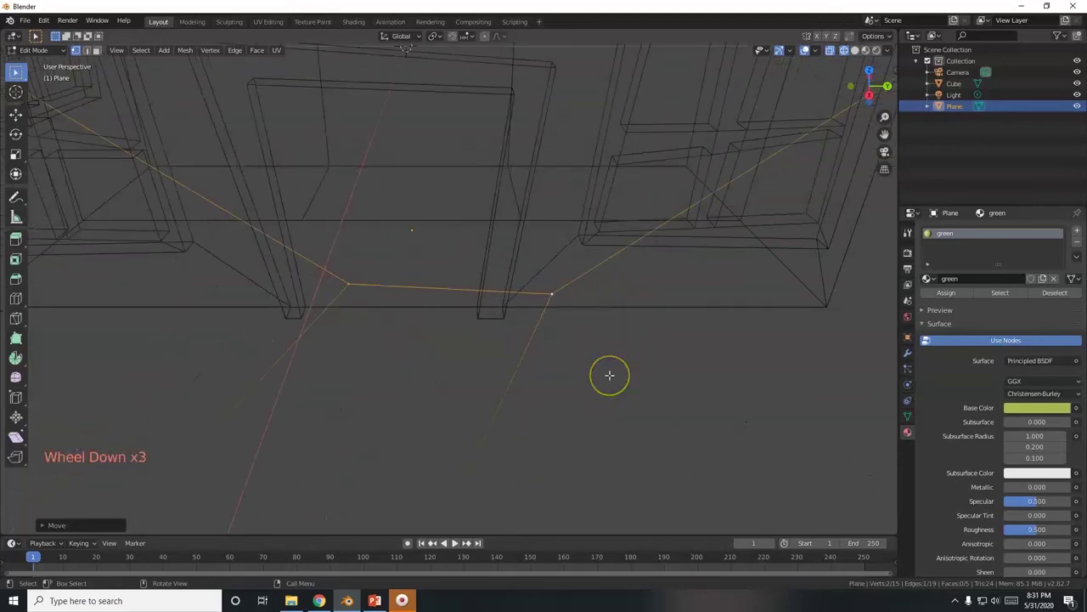
middle_click_drag(609, 374, 493, 127)
key("g")
key("y")
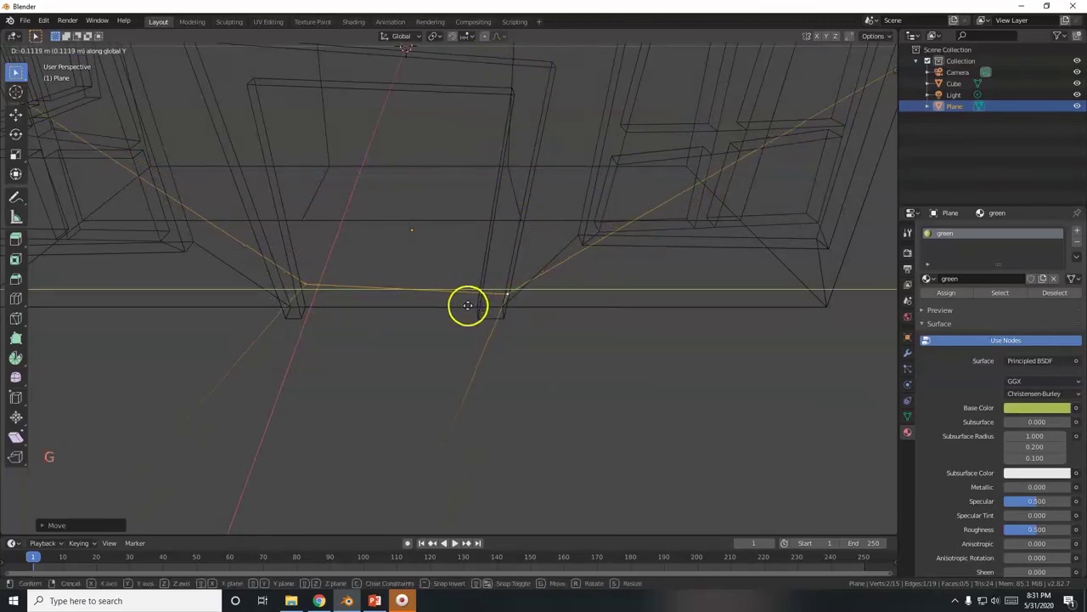
left_click(470, 306)
Step: Display the scene in solid shading and select the path face on the ground plane
scroll(470, 309, "down", 7)
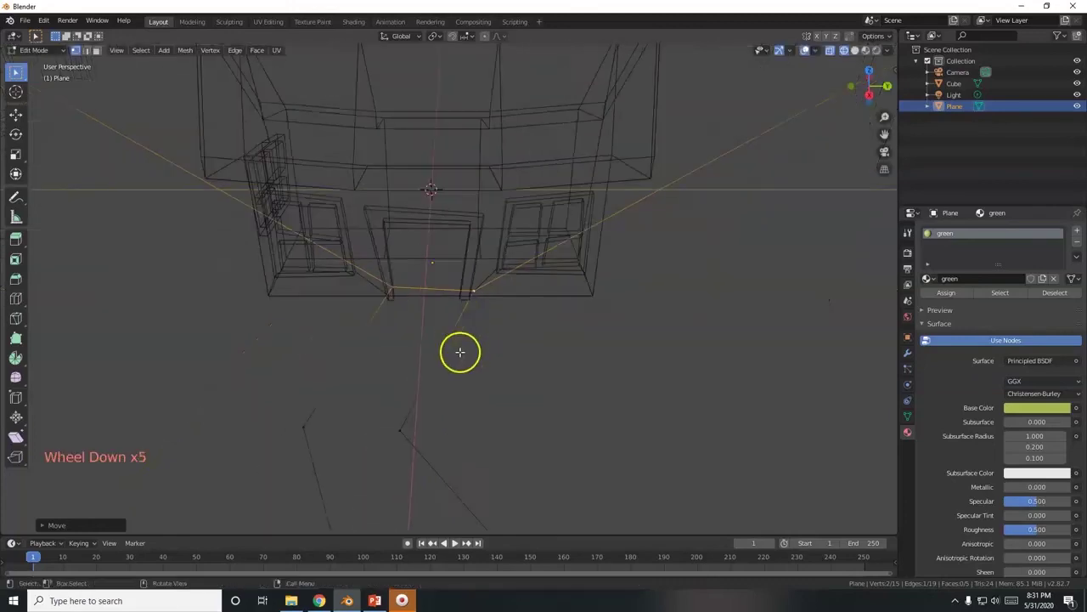
middle_click_drag(411, 413, 456, 392)
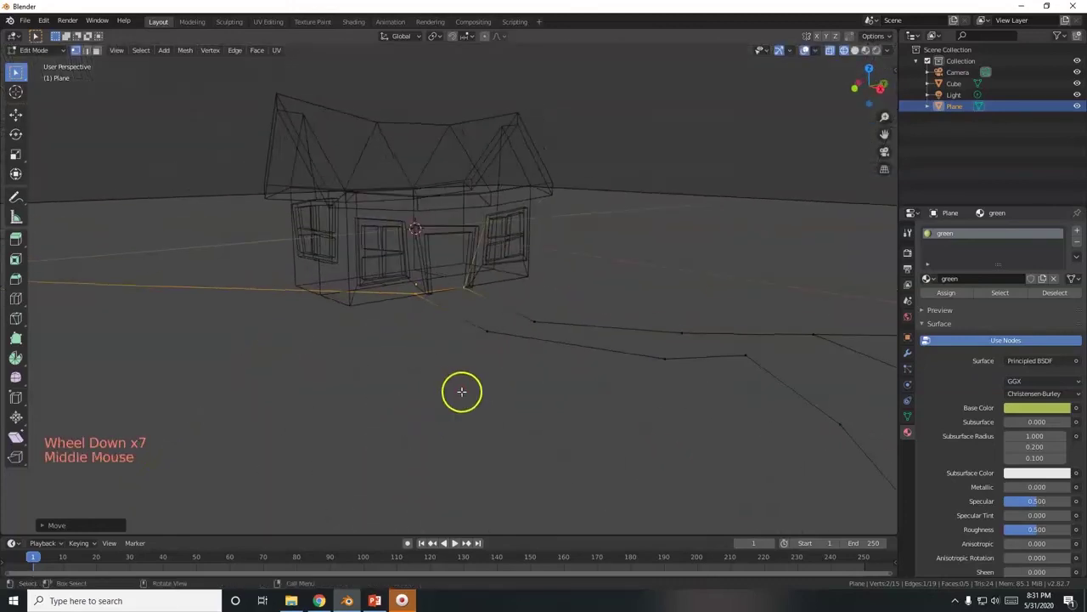
left_click(856, 53)
scroll(621, 400, "down", 3)
mouse_move(621, 400)
middle_mouse_down()
mouse_move(569, 427)
mouse_move(606, 352)
middle_mouse_up()
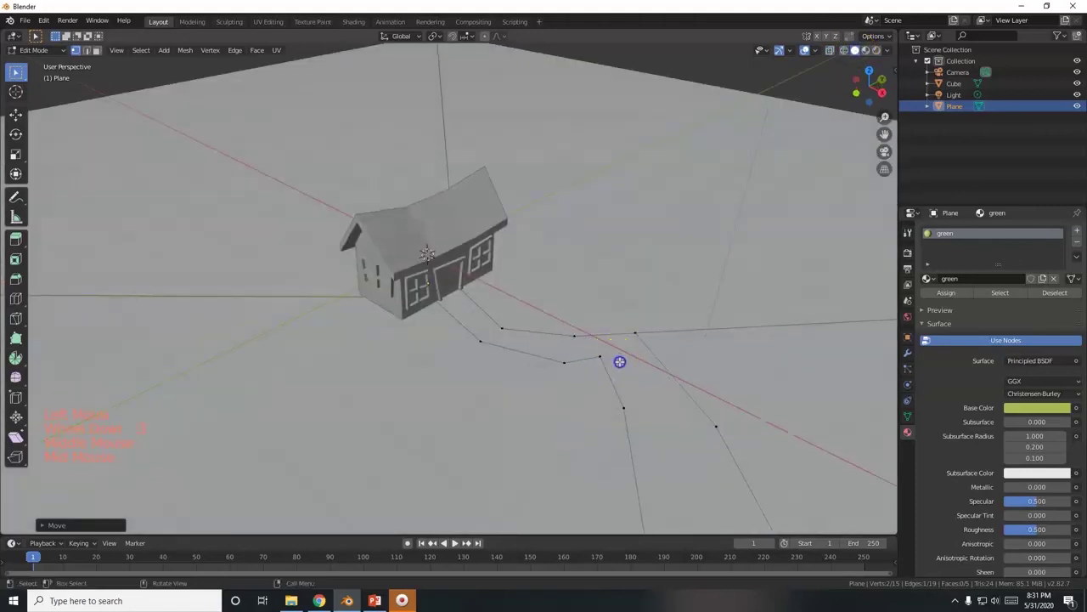
left_click(620, 361)
left_click(97, 49)
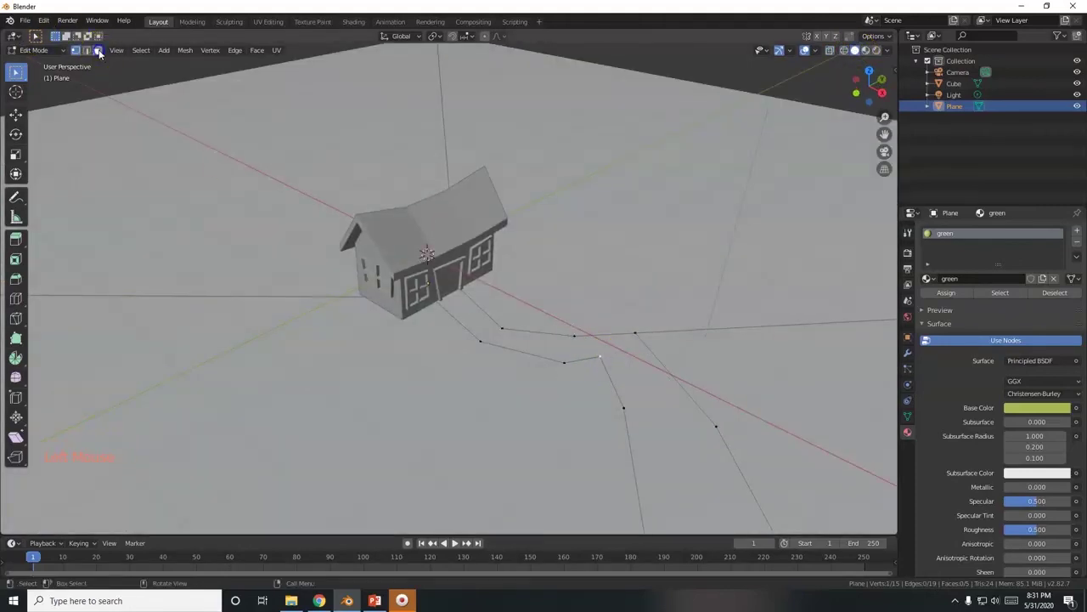
left_click(641, 365)
Step: Preview the selected path and the house in rendered viewport shading
scroll(609, 441, "down", 2)
middle_click_drag(517, 451, 468, 446)
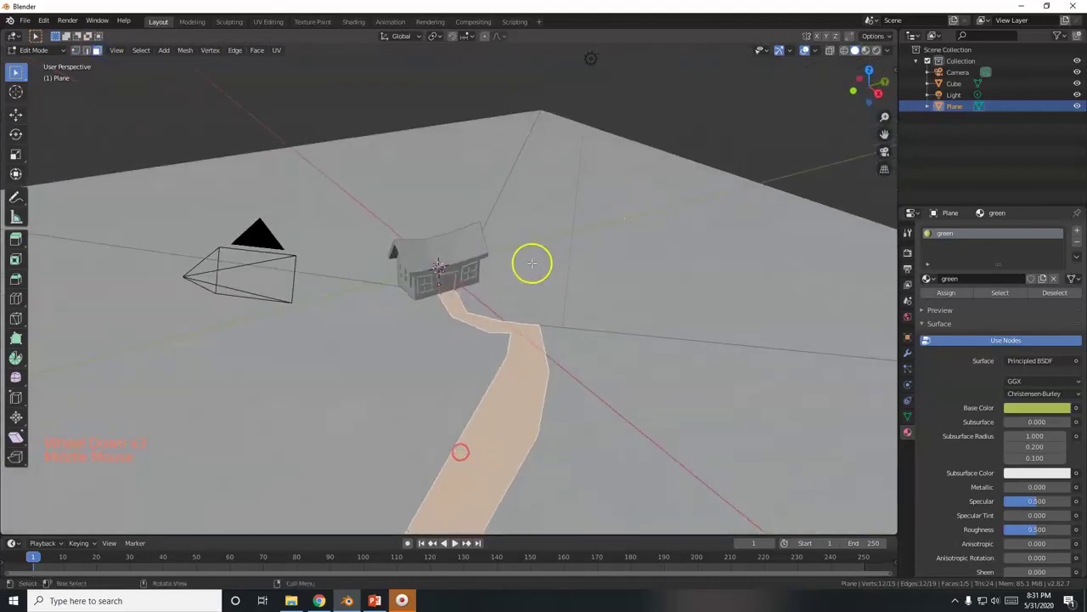
left_click(878, 52)
scroll(509, 425, "up", 3)
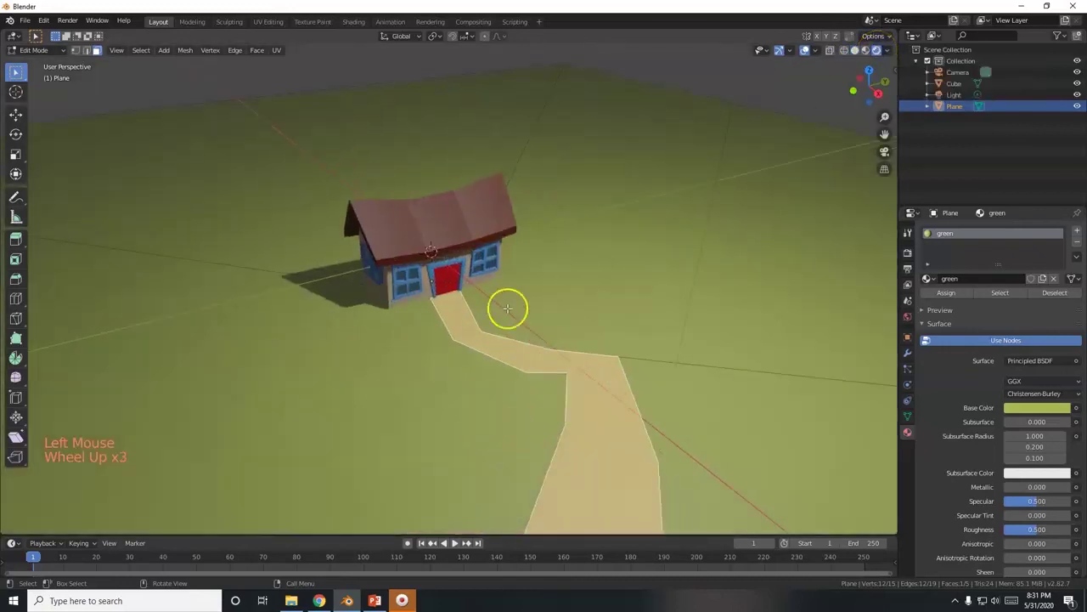
Step: Add a second material slot to the ground plane with a new material named dirt
left_click(1078, 232)
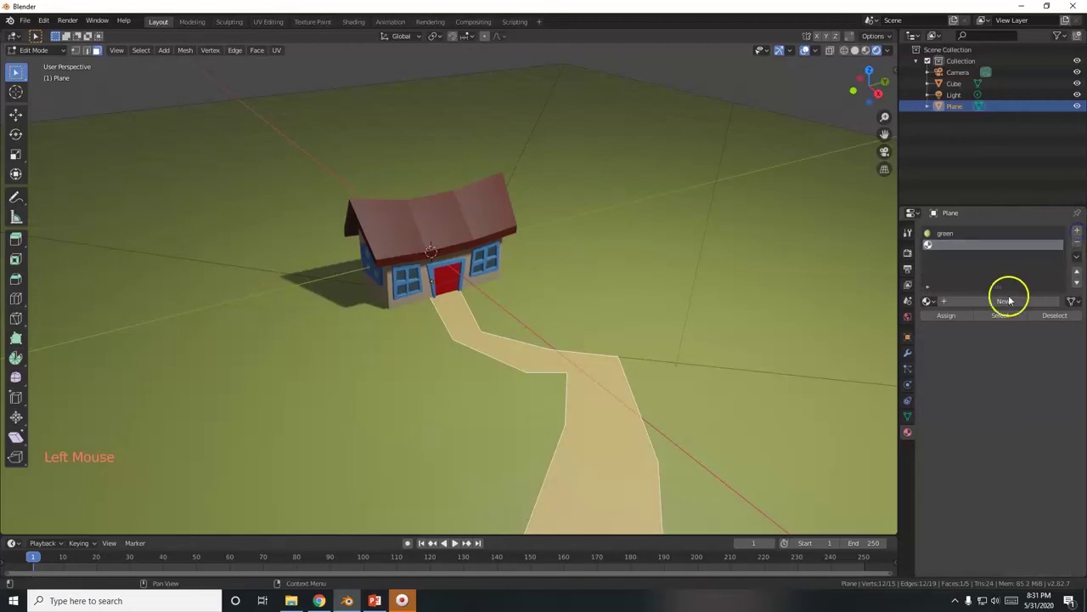
left_click(1003, 303)
left_click(977, 301)
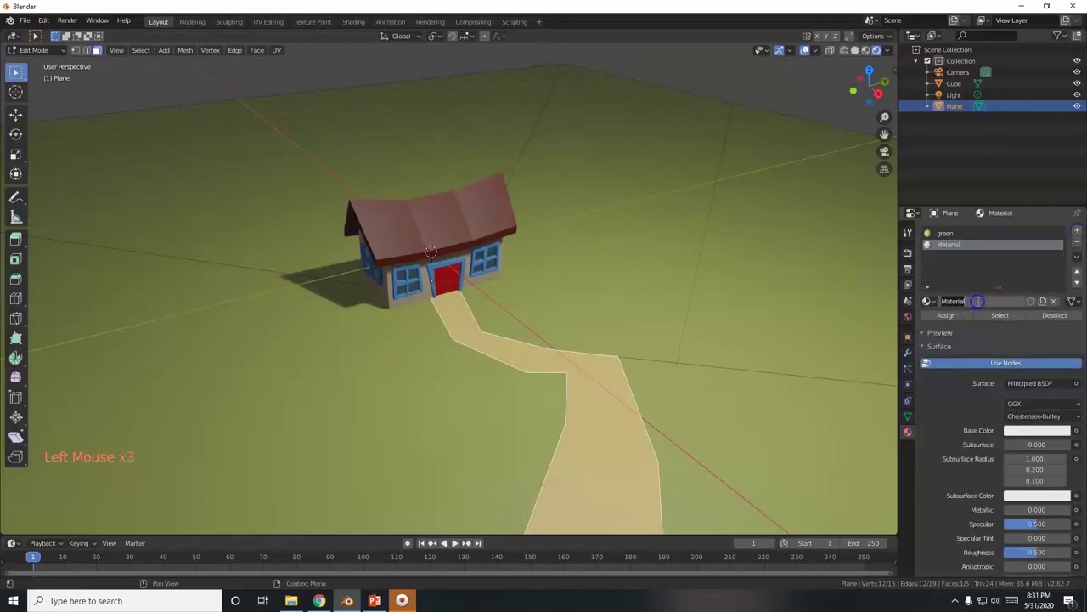
Step: Give the dirt material a brown base color, assign it to the selected path face and return to Object Mode
left_click(1007, 430)
left_click_drag(1002, 336, 1000, 325)
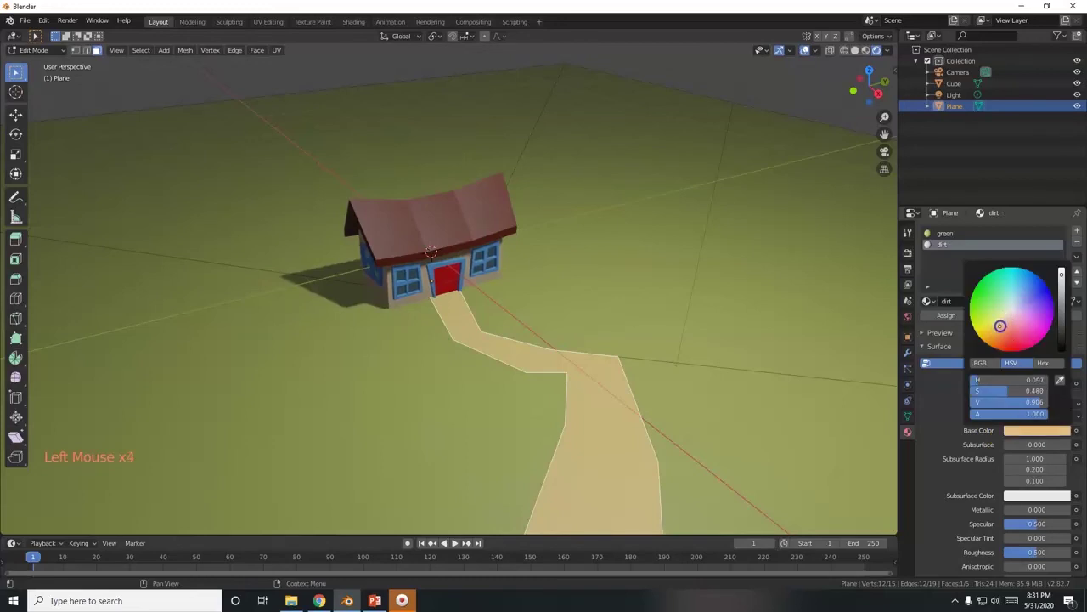
left_click_drag(1053, 265, 1065, 296)
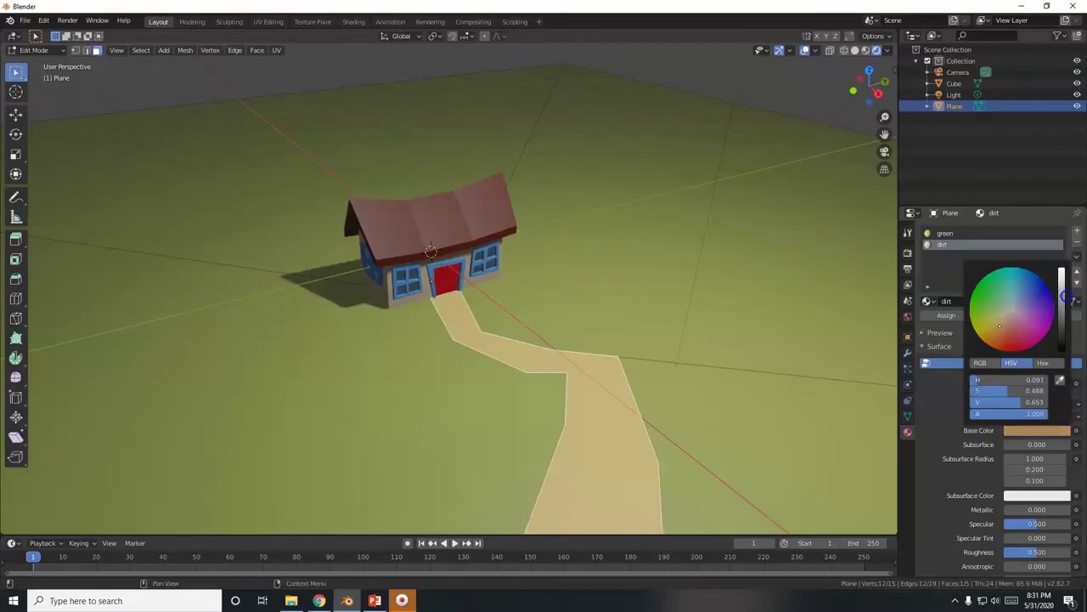
left_click(945, 315)
key("Tab")
Step: Lower the house about 0.04 m along Z so it sits on the ground, and check it through the camera
scroll(465, 378, "up", 4)
middle_click_drag(466, 378, 485, 355)
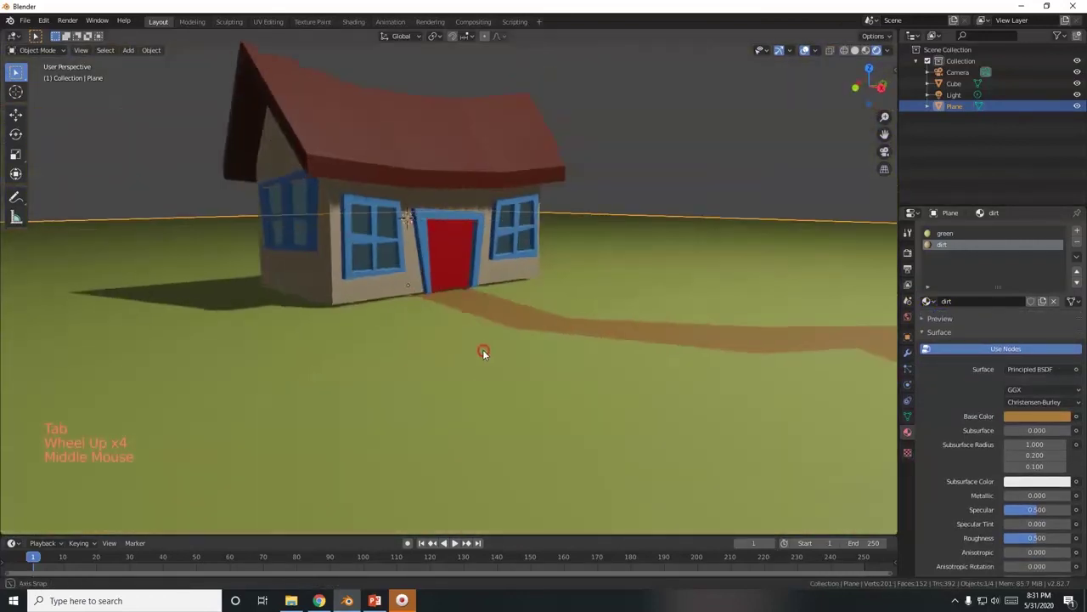
scroll(393, 325, "up", 2)
left_click(355, 263)
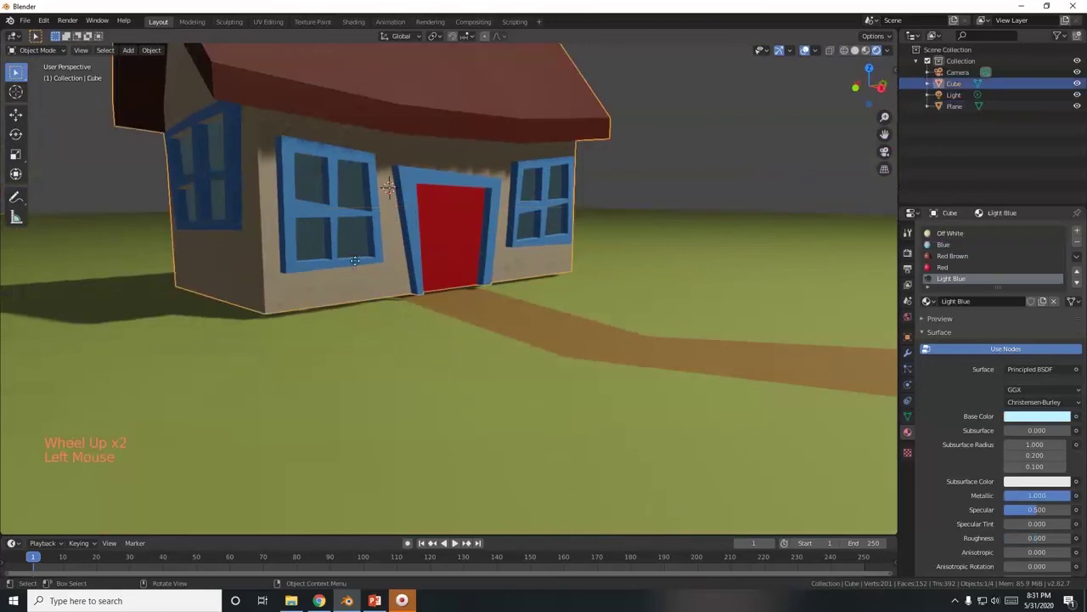
key("g")
key("z")
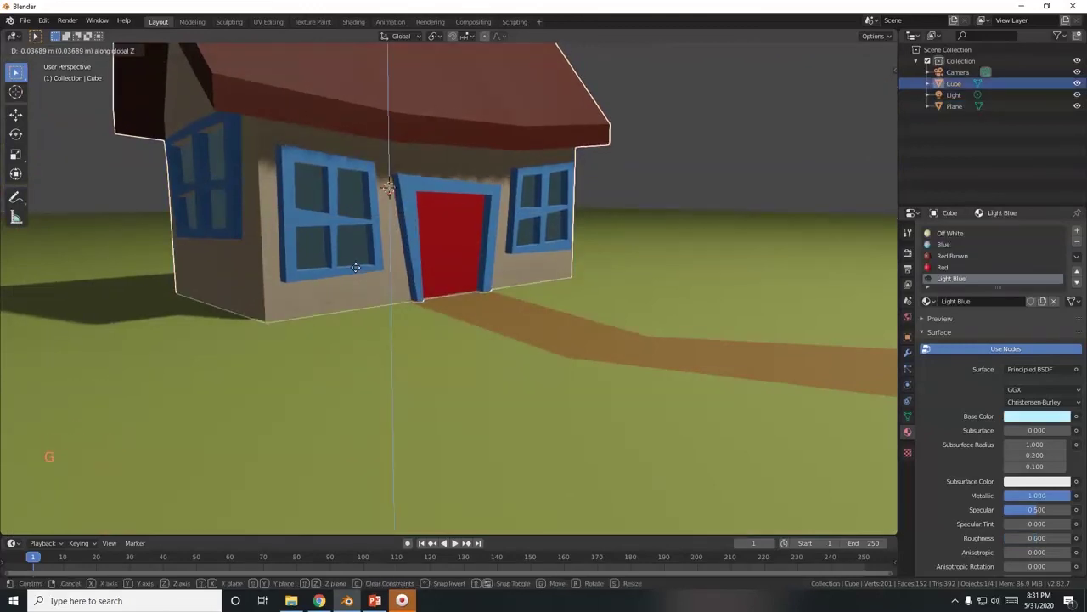
left_click(355, 266)
scroll(485, 377, "down", 4)
middle_click_drag(485, 376, 443, 385)
key("KP_0")
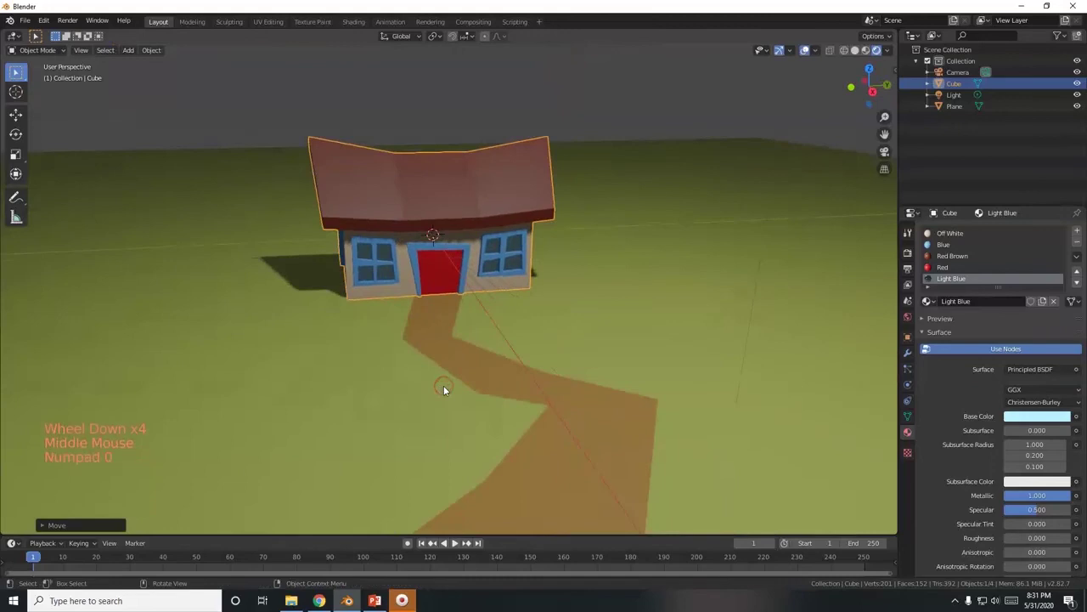
scroll(451, 394, "down", 4)
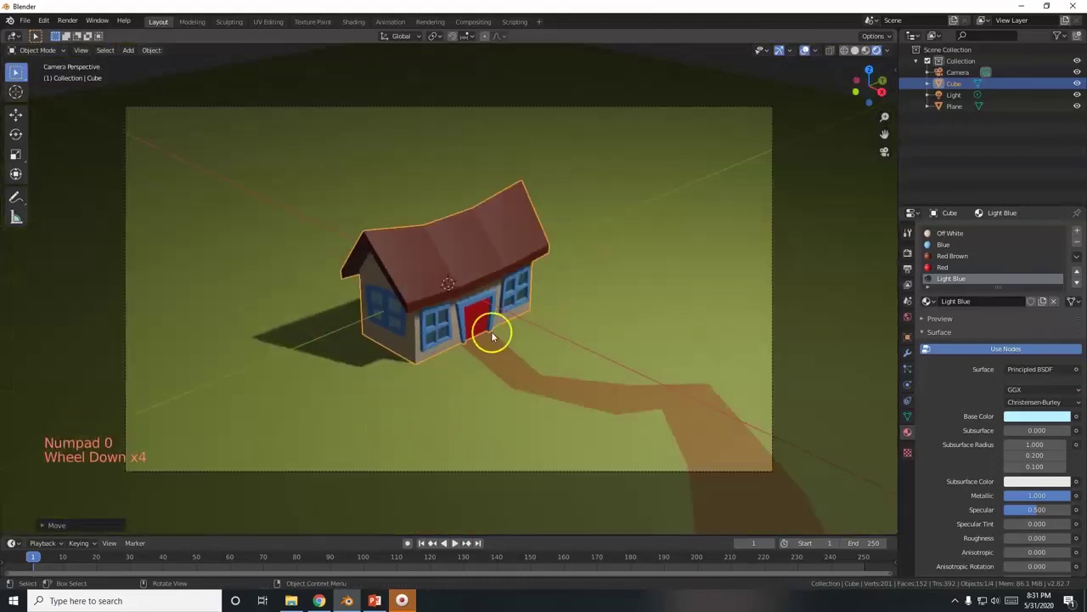
Step: Add a cube mesh to the scene and scale it down to a small block
middle_click_drag(359, 400, 327, 386)
key("shift+a")
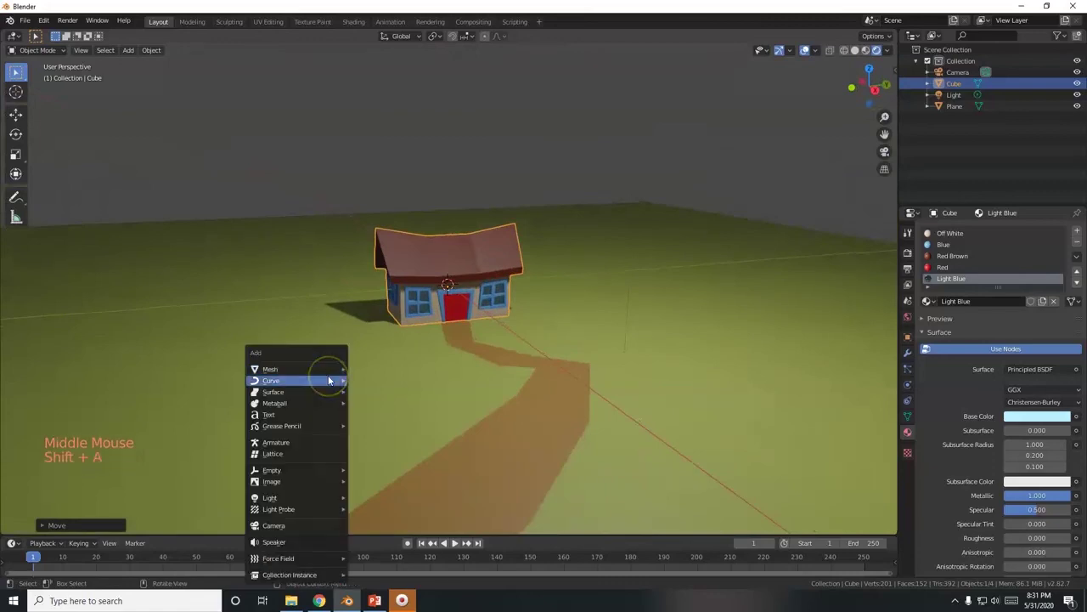
mouse_move(328, 369)
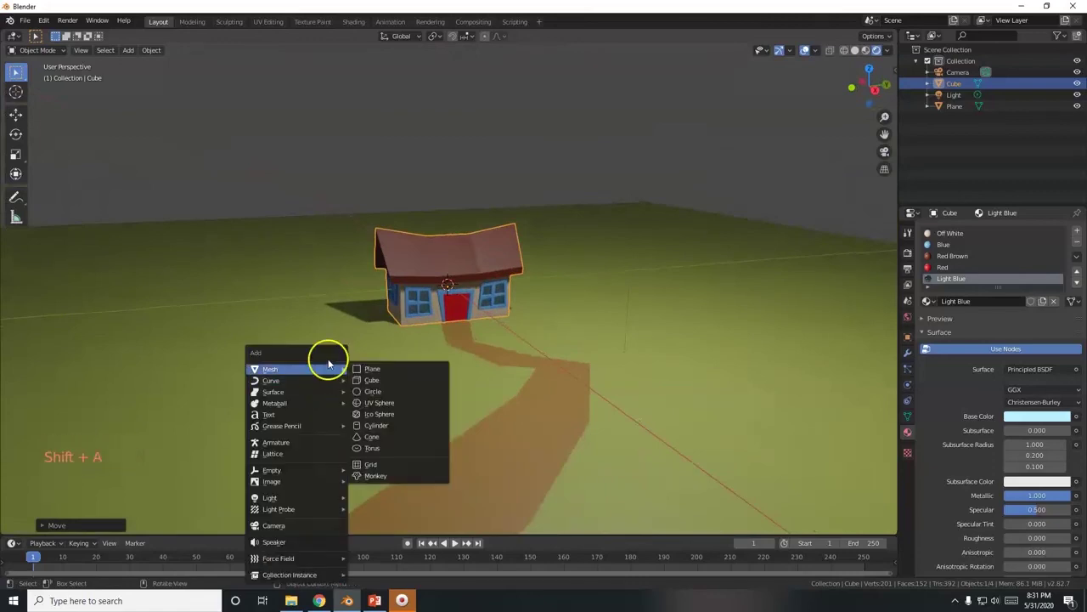
left_click(368, 382)
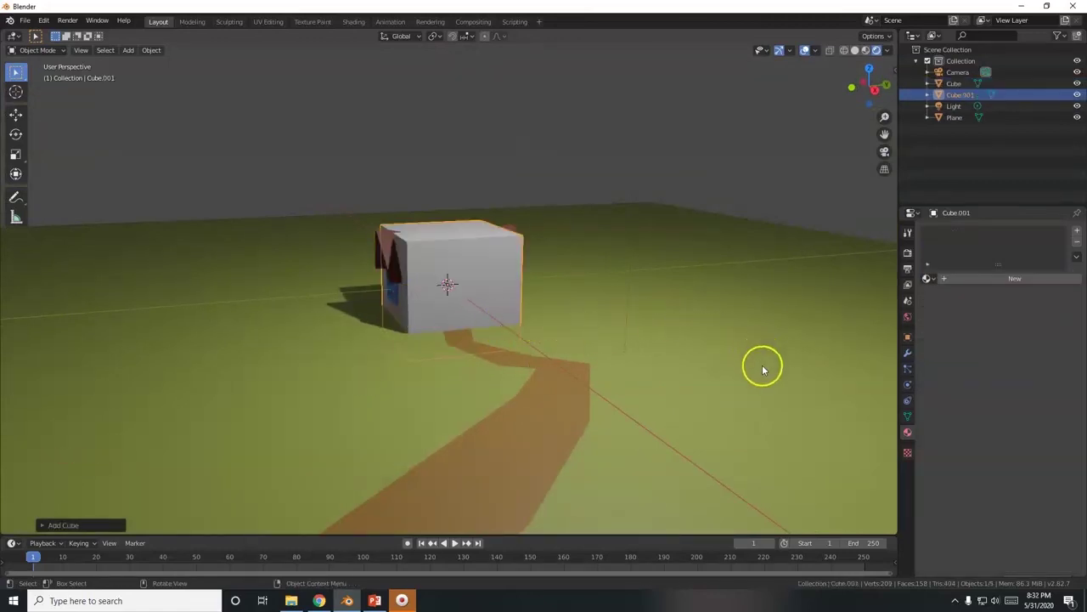
key("s")
left_click(521, 315)
Step: Move the small cube along negative Y onto the open ground beside the house and shrink it further
key("g")
key("y")
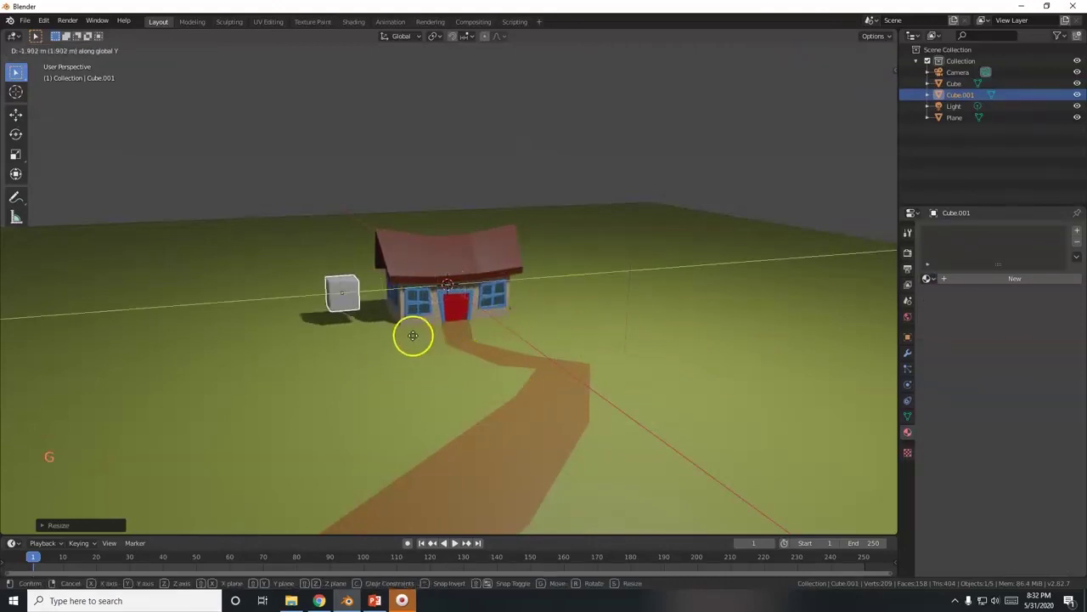
left_click(382, 340)
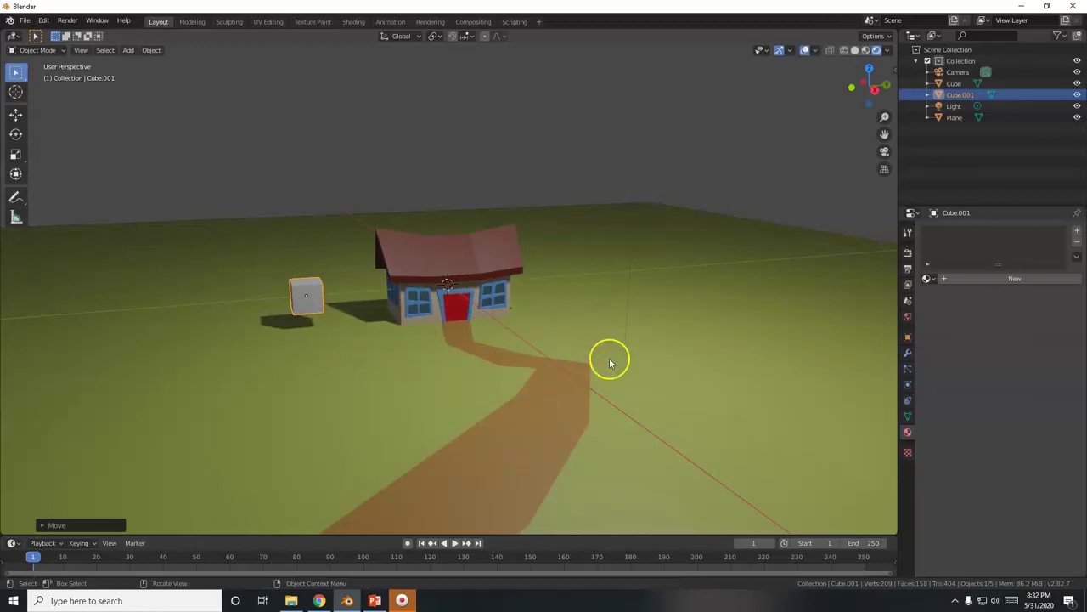
key("s")
left_click(498, 337)
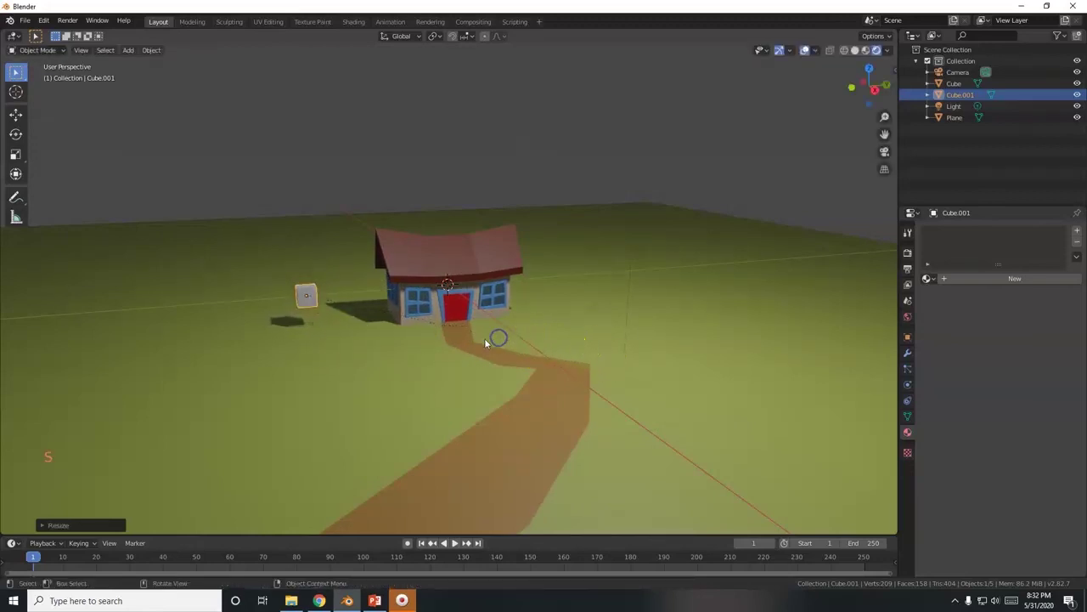
Step: Stretch the small cube along Z into a tall post
key("s")
key("z")
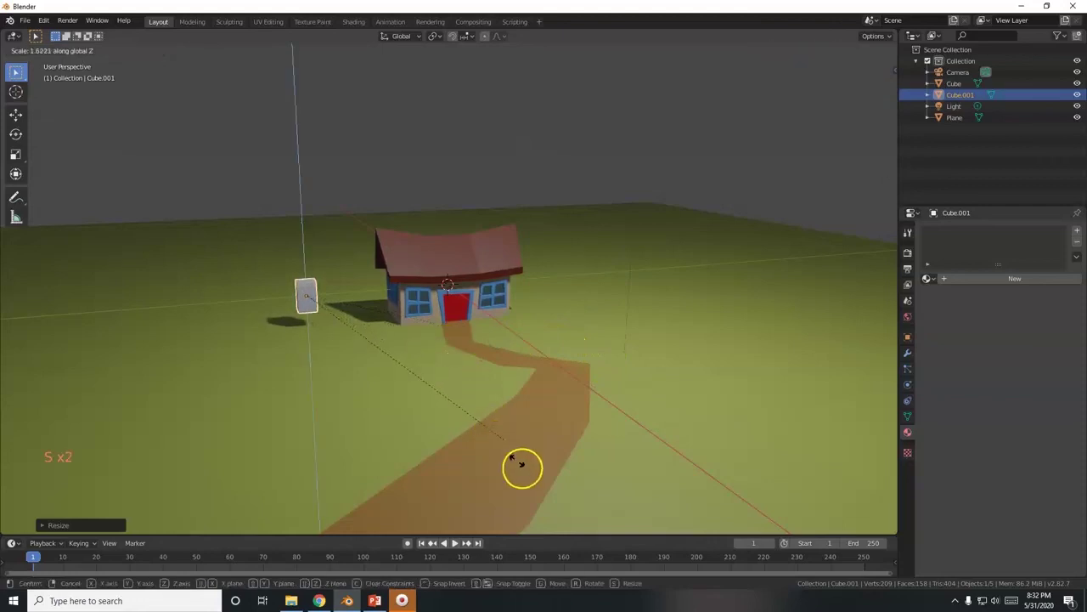
left_click(626, 246)
middle_click_drag(626, 245, 640, 262)
Step: Through the camera view, move the post further from the house along negative Y
key("KP_0")
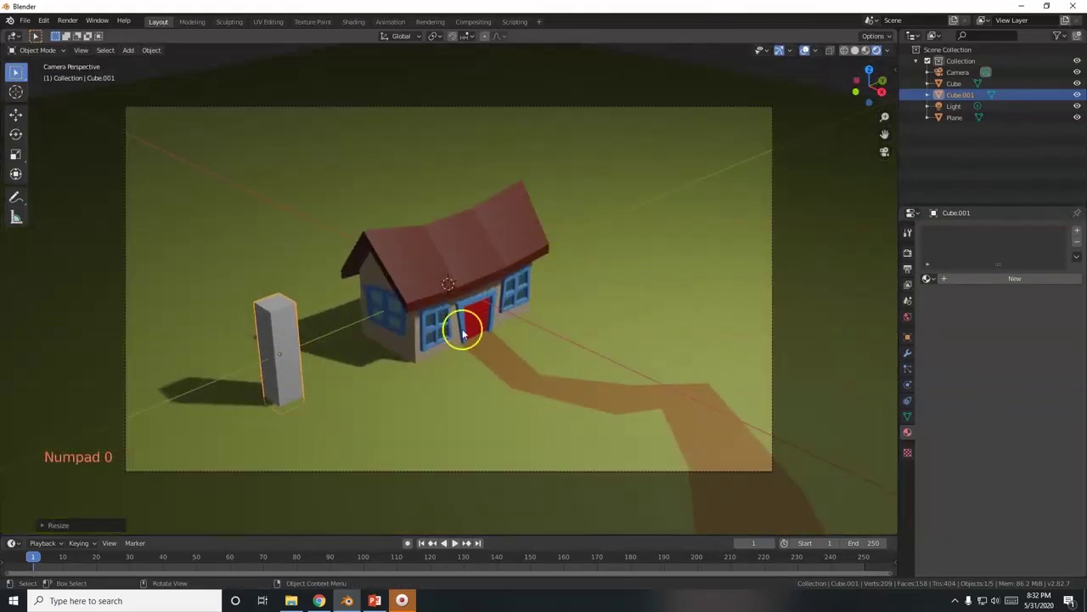
key("g")
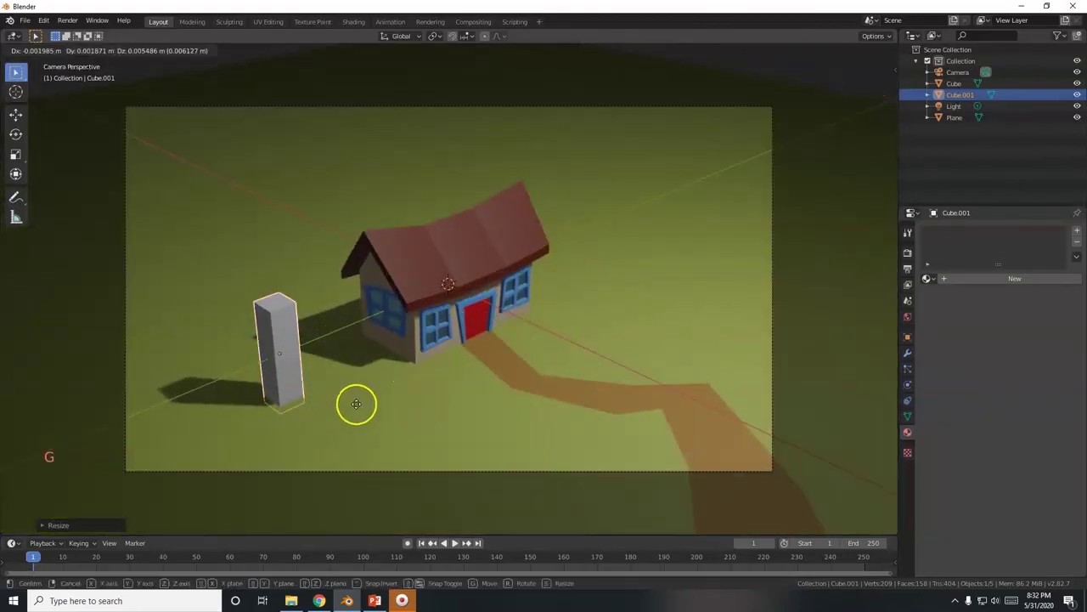
key("y")
left_click(306, 440)
Step: Scale the post down uniformly and stretch it about 3.37 times along Z to form a slender tree trunk
key("s")
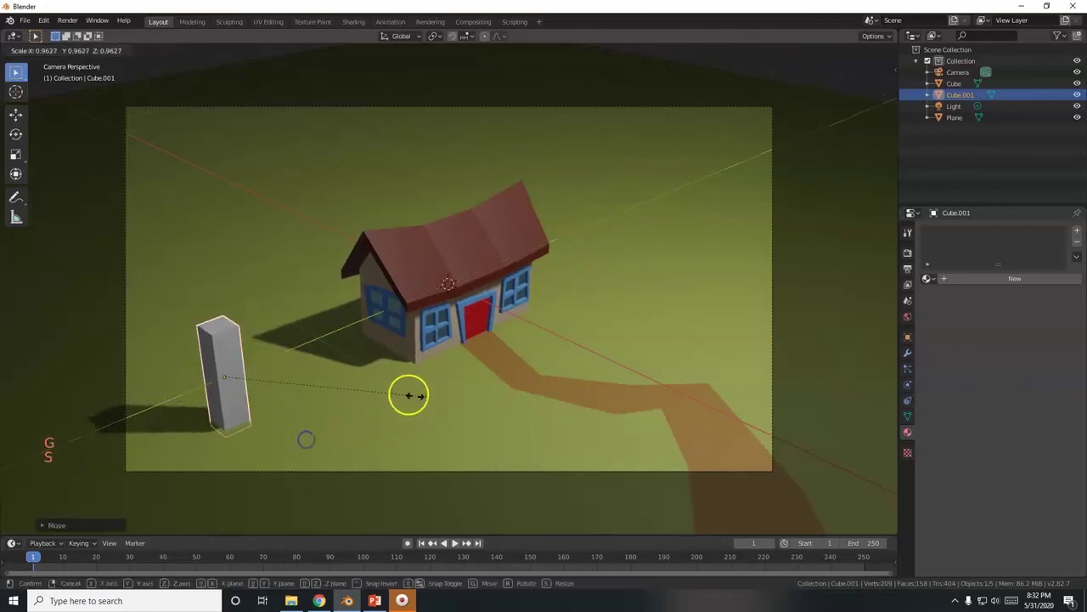
right_click(344, 387)
key("s")
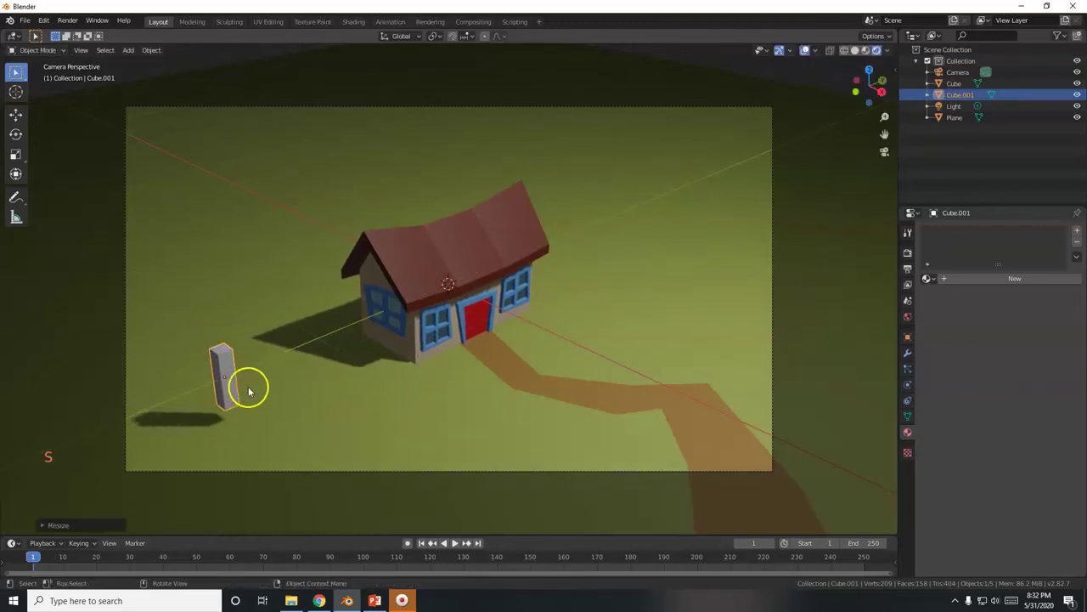
key("z")
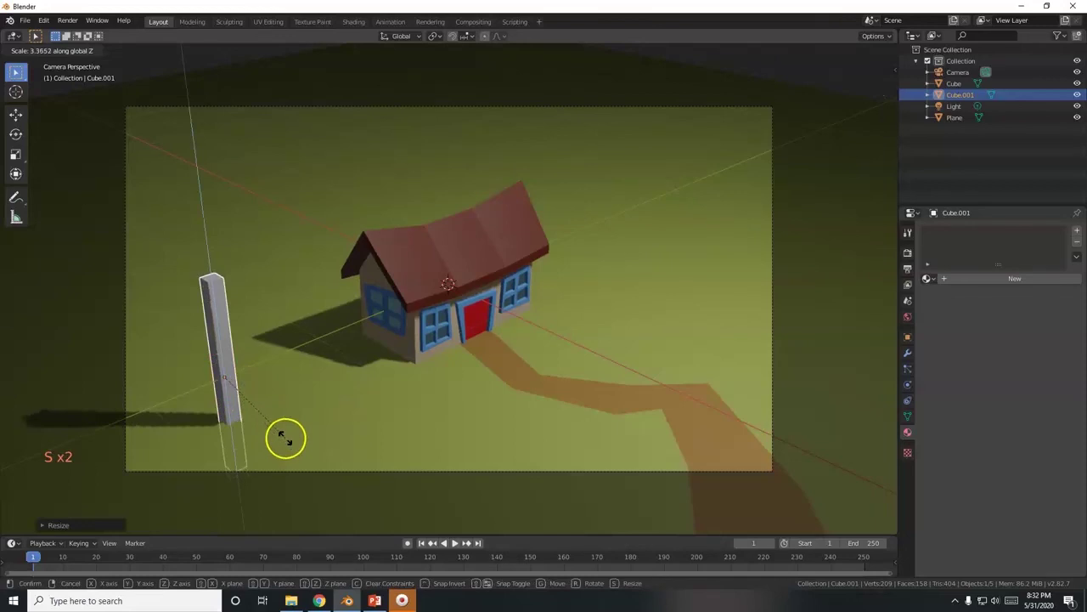
left_click(286, 439)
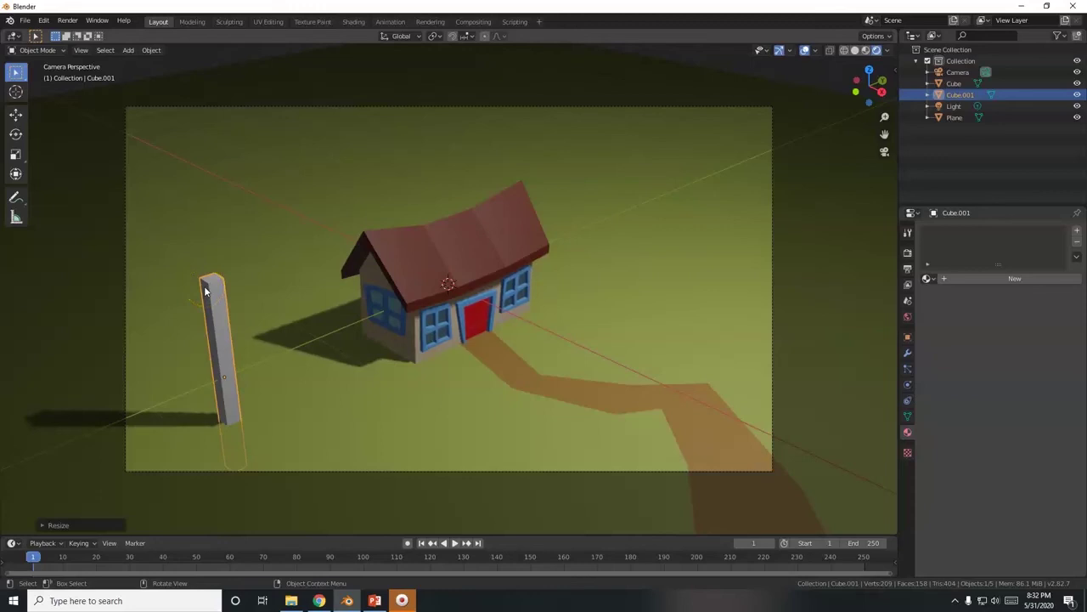
Step: Select the trunk's top face in Edit Mode and scale it down to taper the trunk
key("Tab")
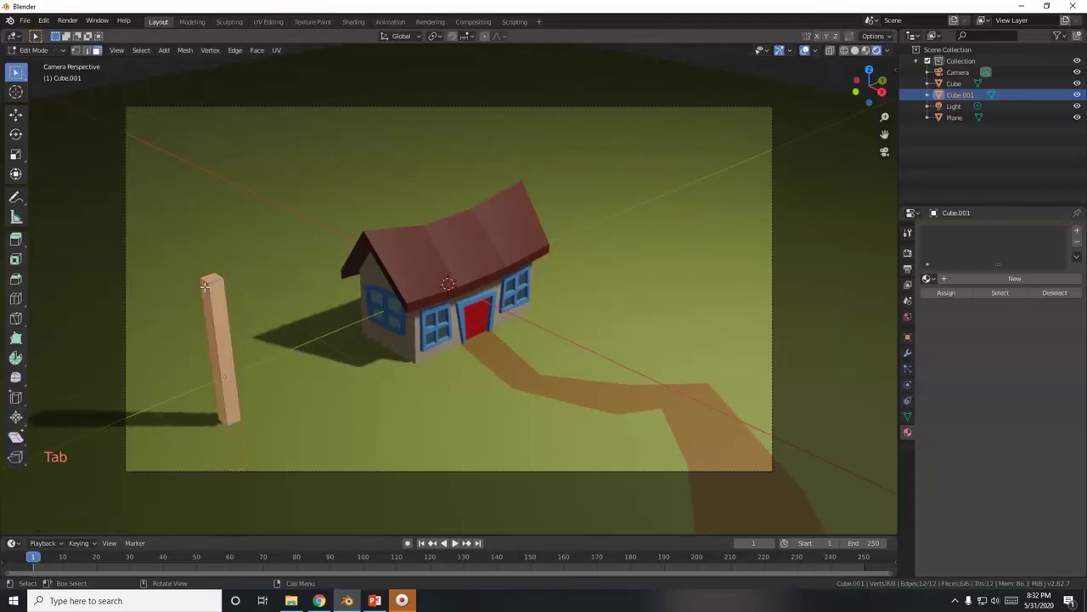
left_click_drag(173, 243, 233, 286)
left_click(211, 278)
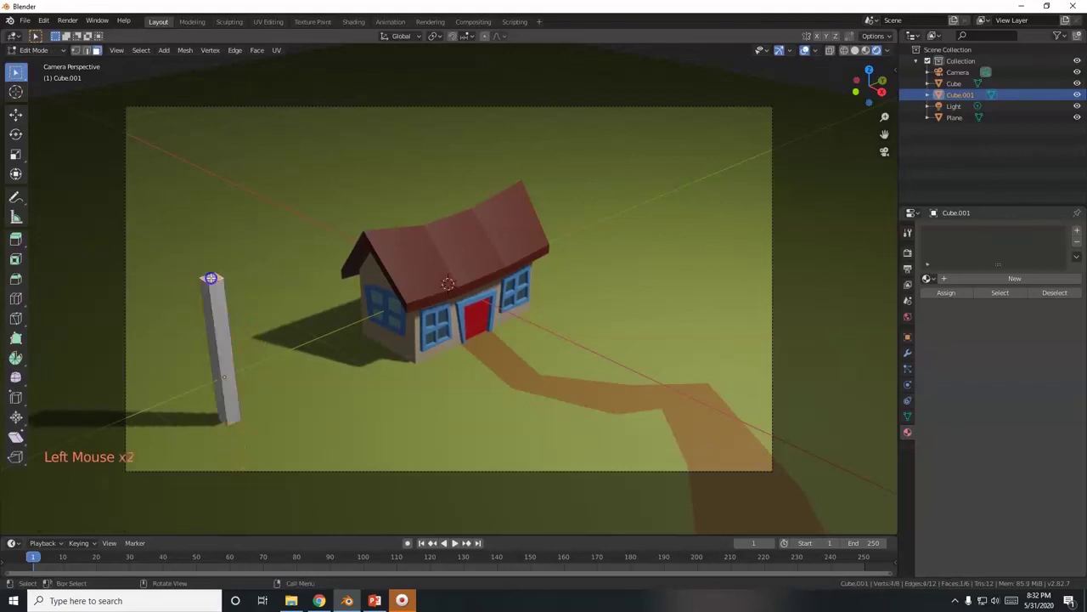
key("s")
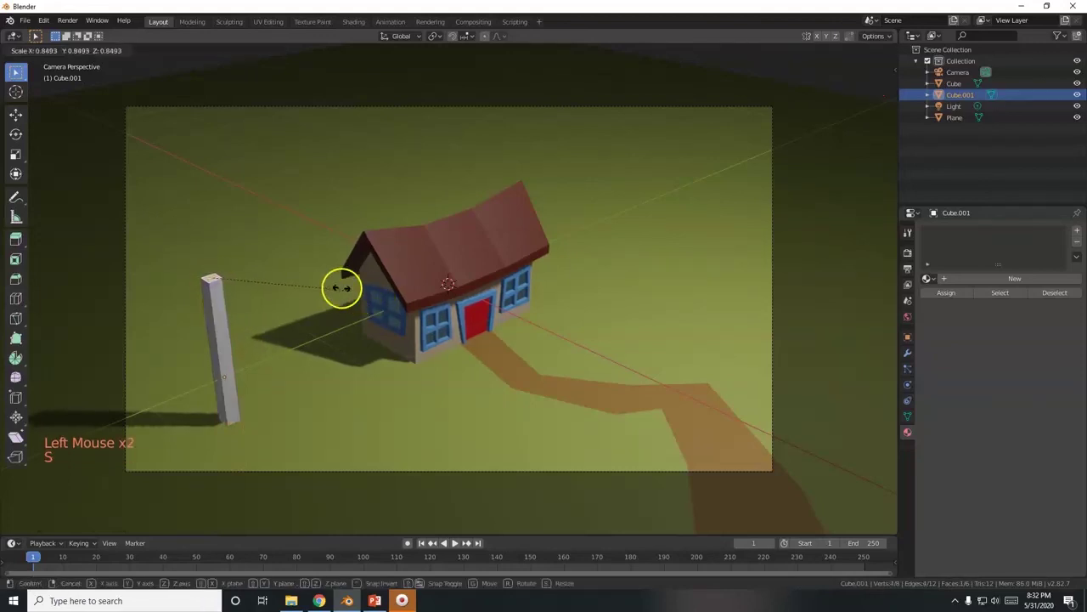
left_click(267, 272)
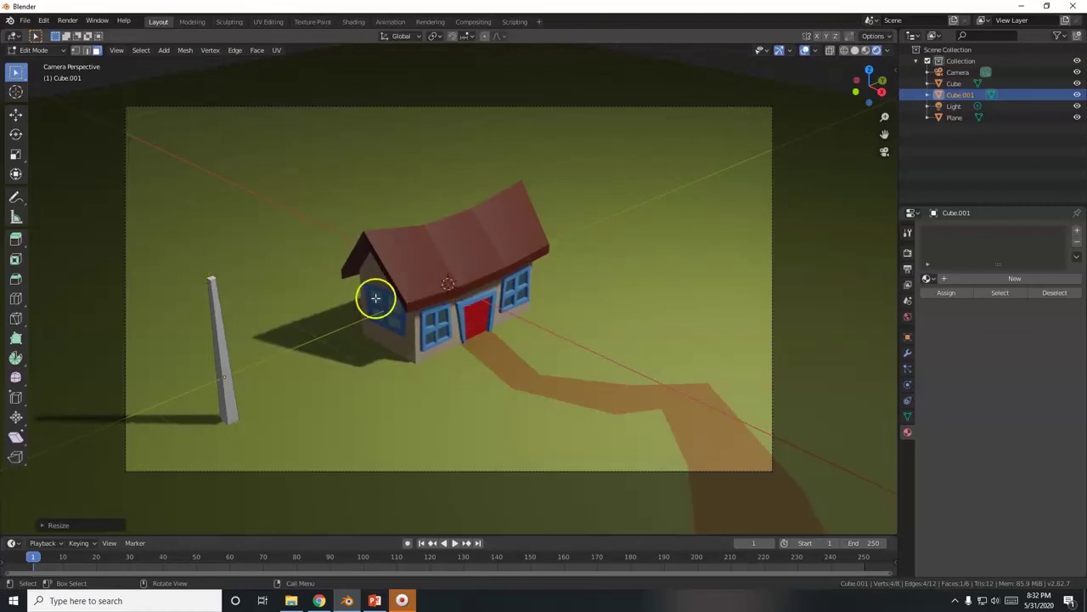
Step: Snap the 3D cursor to the selected top face of the trunk
key("shift")
key("shift+s")
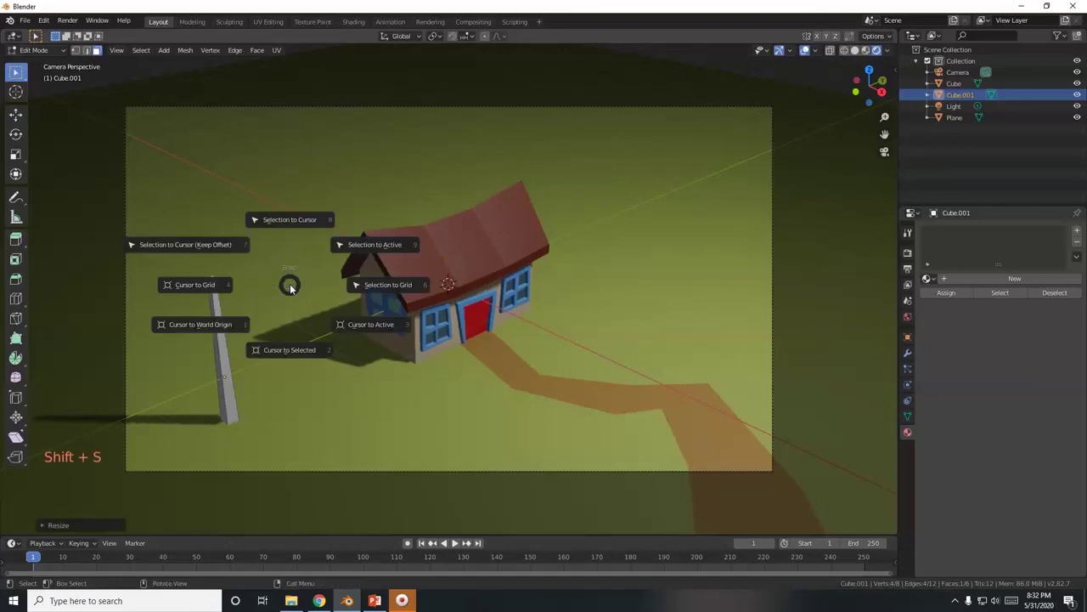
left_click(293, 352)
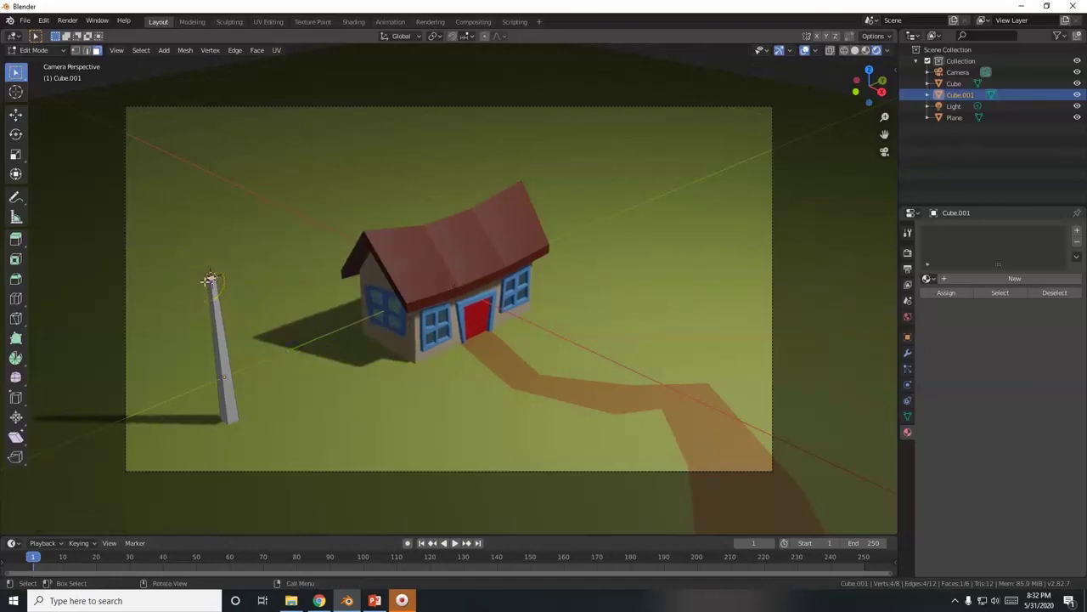
key("shift+s")
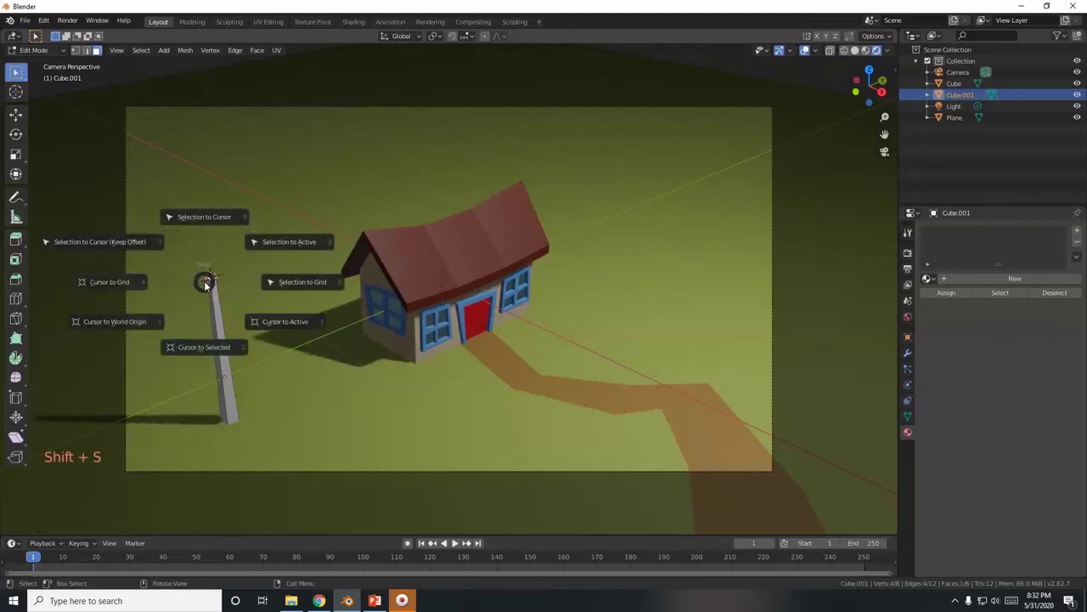
left_click(208, 347)
left_click(213, 280)
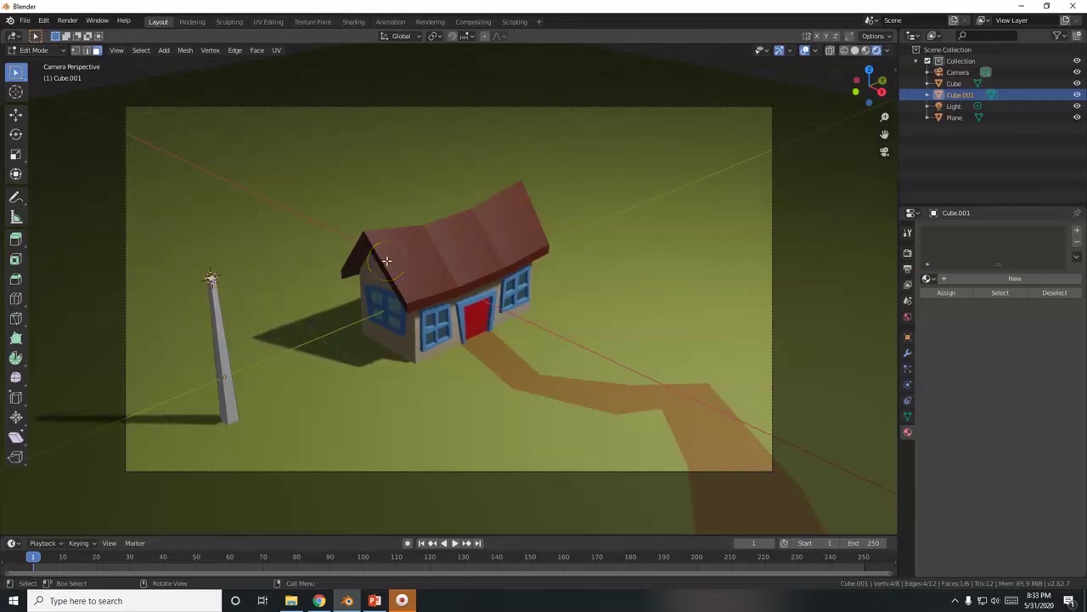
Step: Add an ico sphere at the top of the trunk and scale it down to about 0.4 as foliage
key("shift+a")
left_click_drag(365, 285, 355, 308)
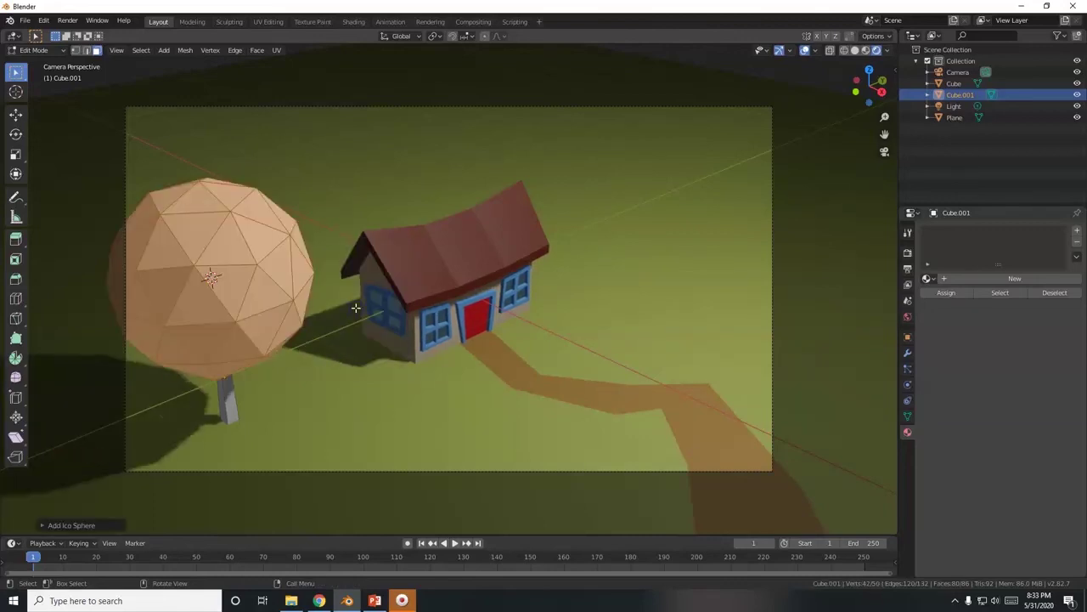
key("s")
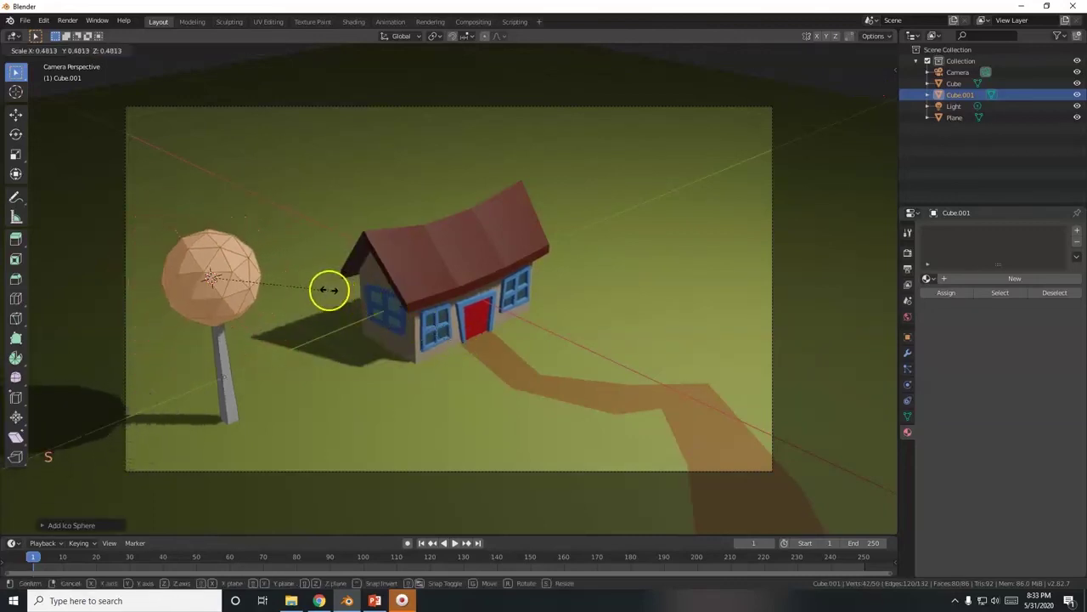
left_click(311, 286)
Step: Raise the foliage sphere about 0.2 m along Z and enlarge it to form a fuller tree crown
key("g")
key("z")
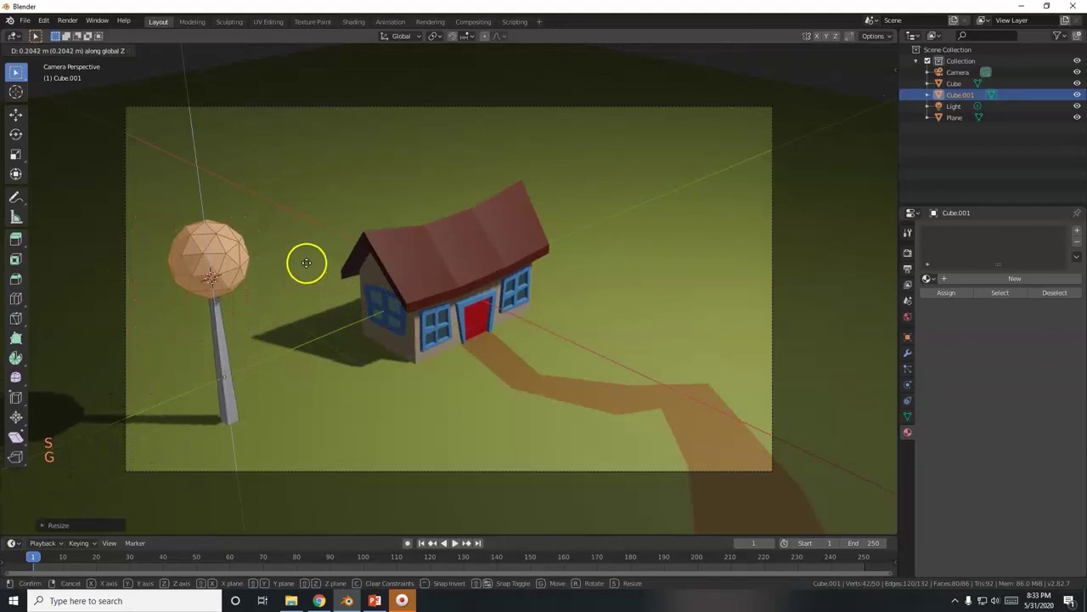
left_click(302, 269)
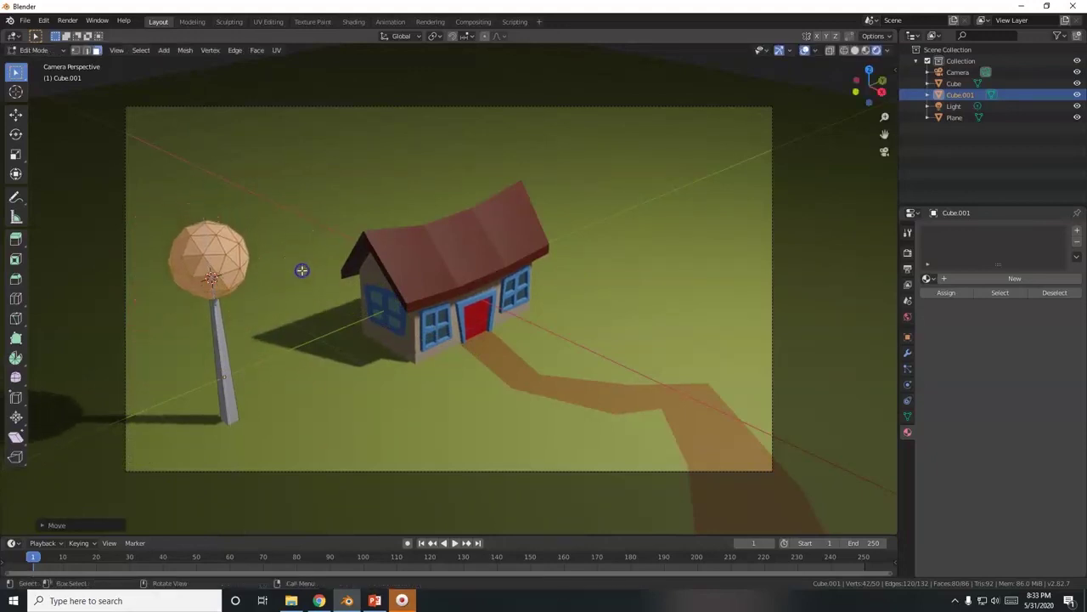
key("s")
left_click(339, 284)
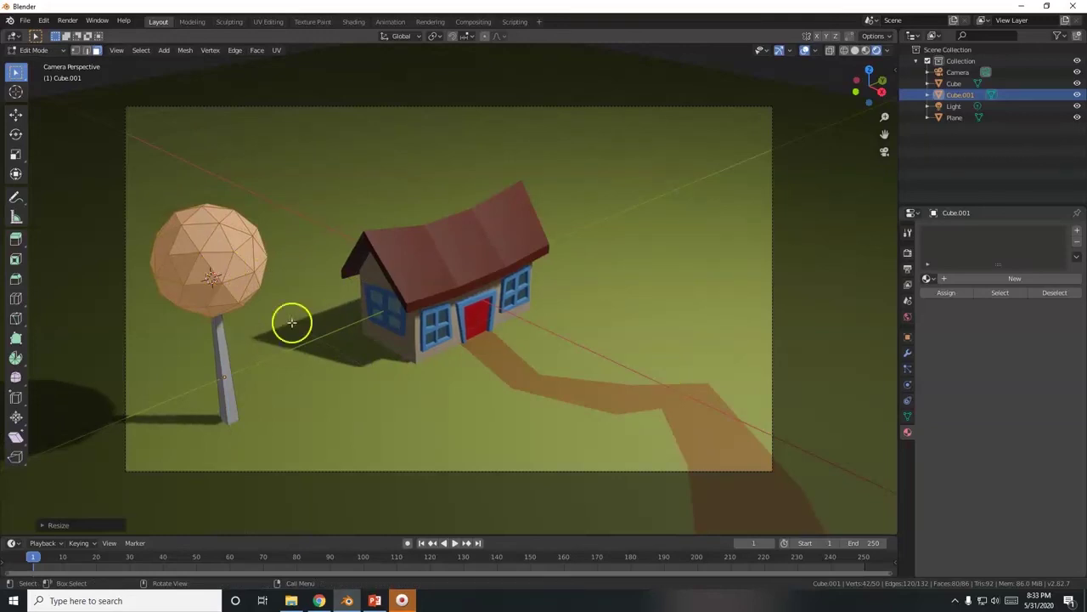
Step: Create a material named "brush" for the tree and set its base color to a dark green
left_click(1003, 279)
left_click(983, 280)
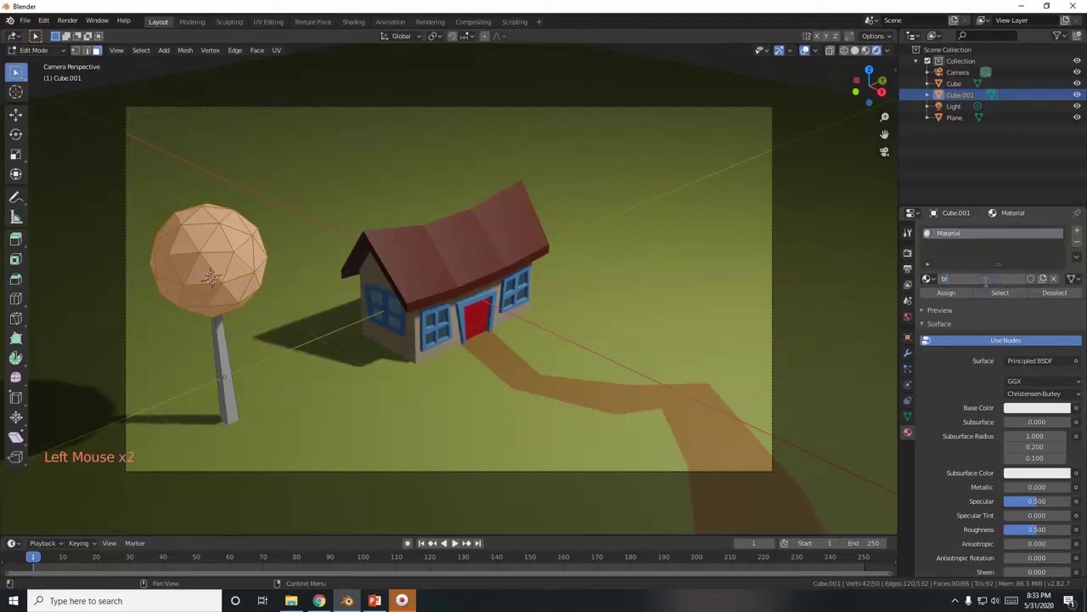
left_click(1077, 416)
left_click(1030, 409)
left_click_drag(1020, 278, 979, 276)
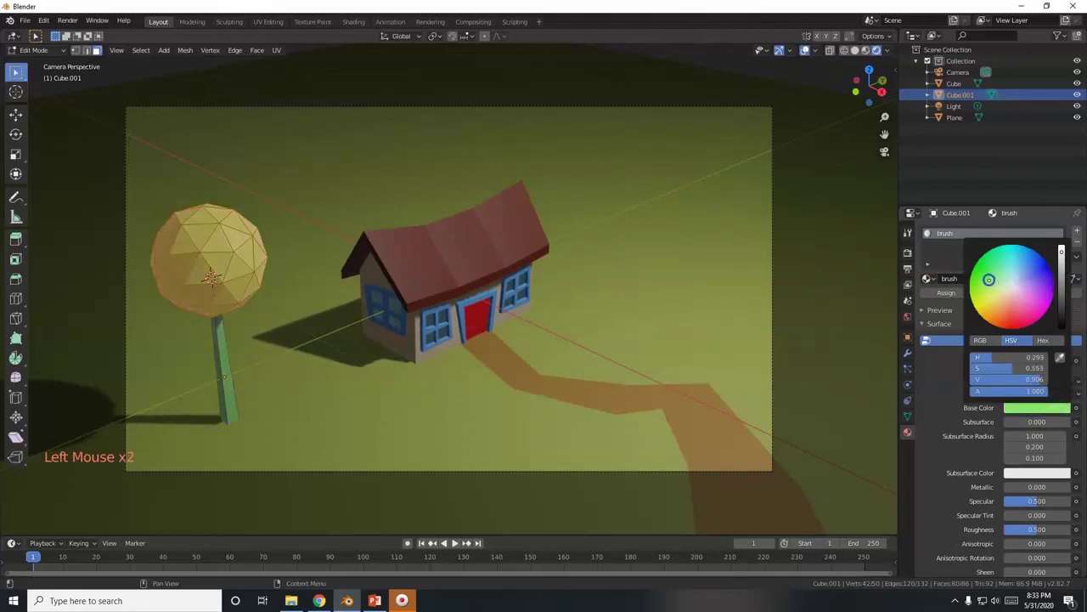
left_click_drag(1061, 253, 1061, 291)
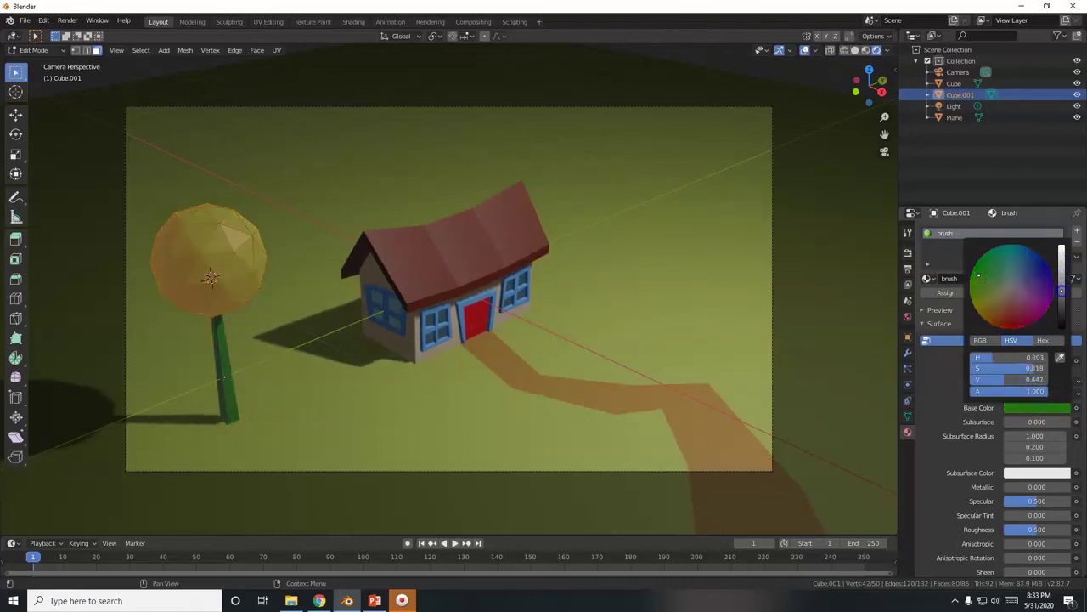
Step: Select the linked trunk faces and assign them the existing "dirt" material in a second material slot
left_click(228, 385)
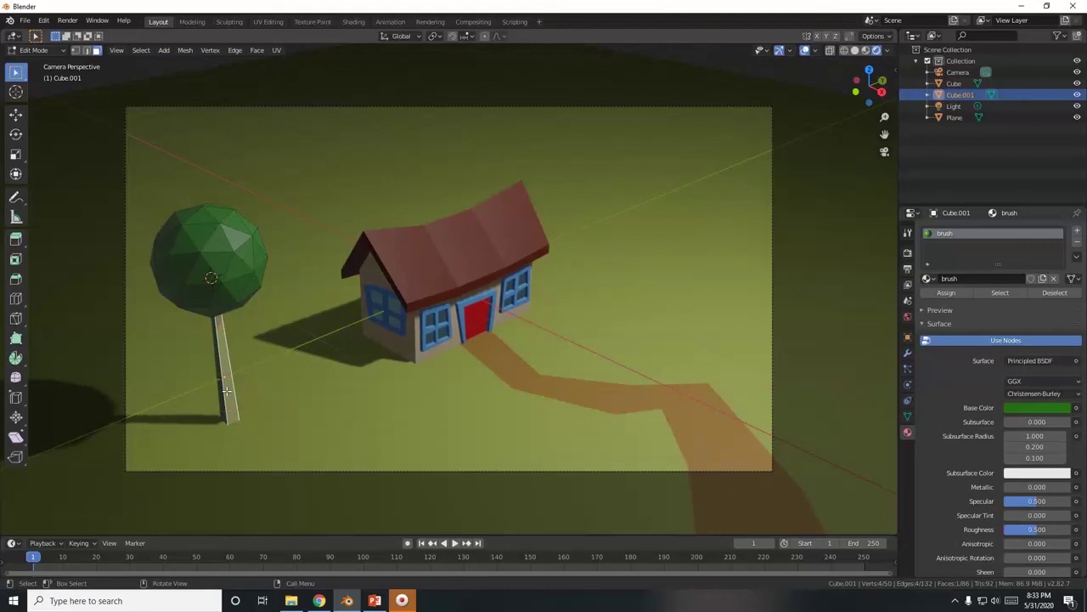
key("l")
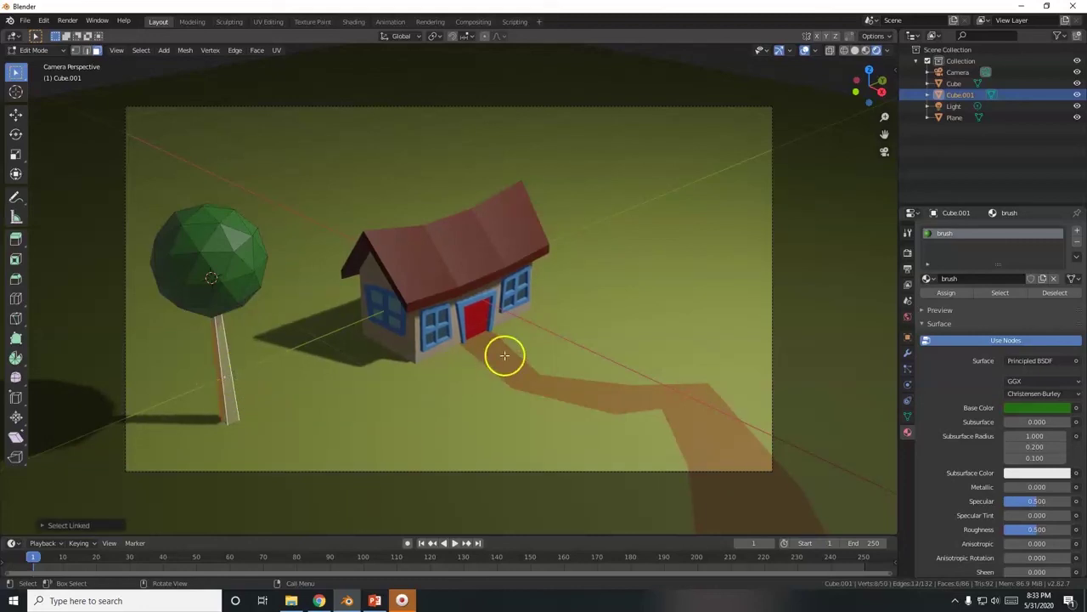
left_click(1078, 232)
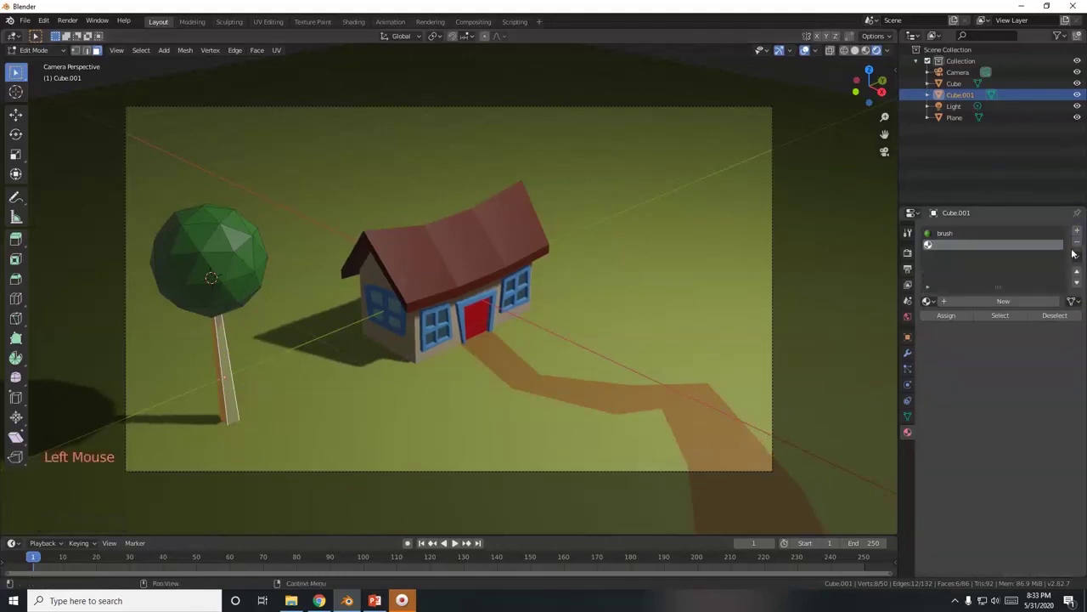
left_click(928, 302)
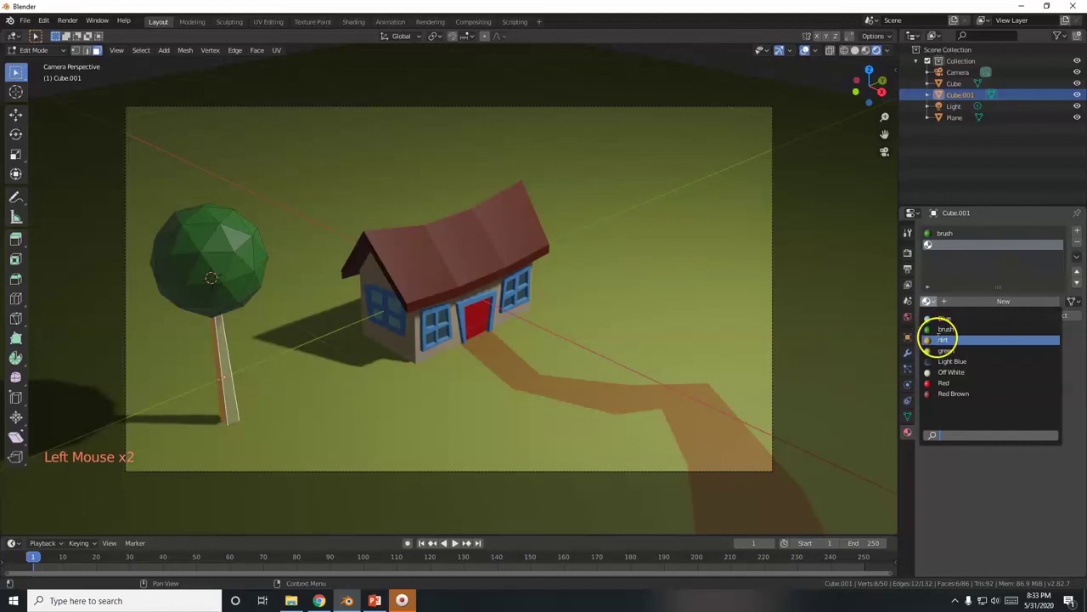
left_click(942, 340)
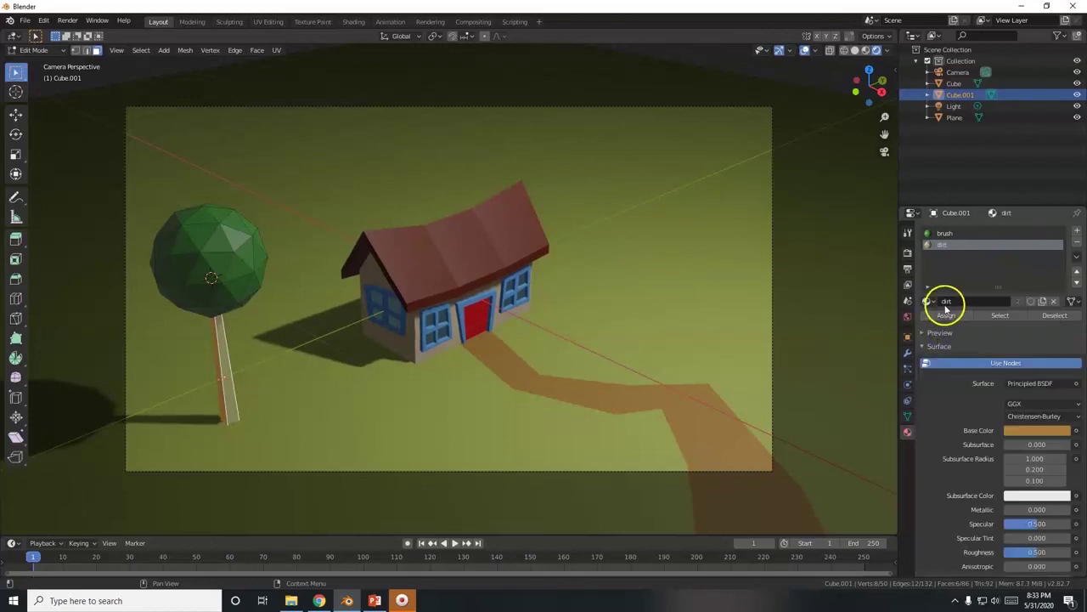
left_click(946, 315)
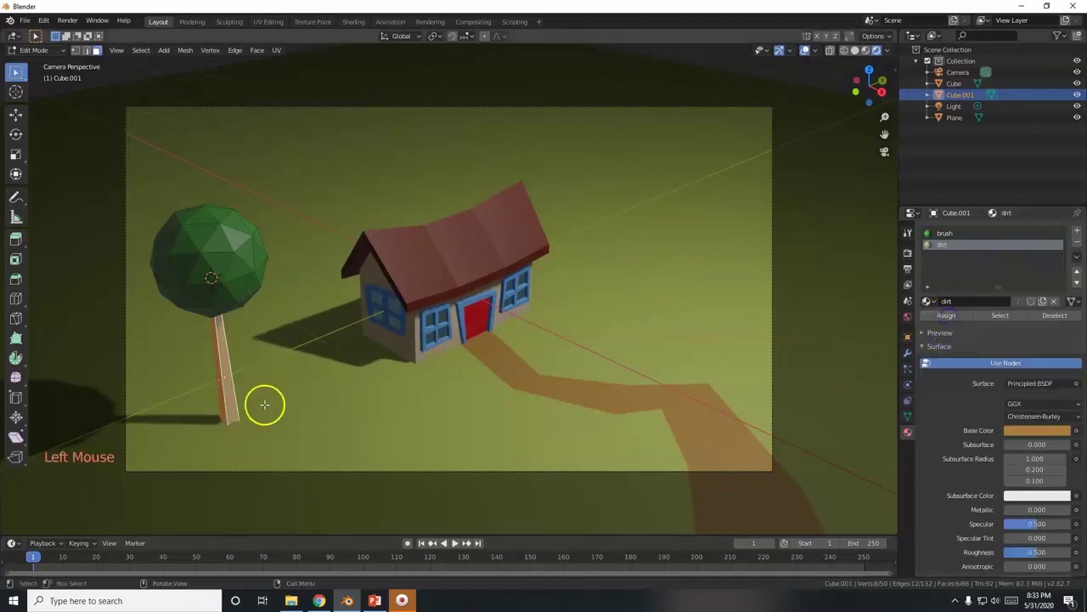
key("Tab")
key("Tab")
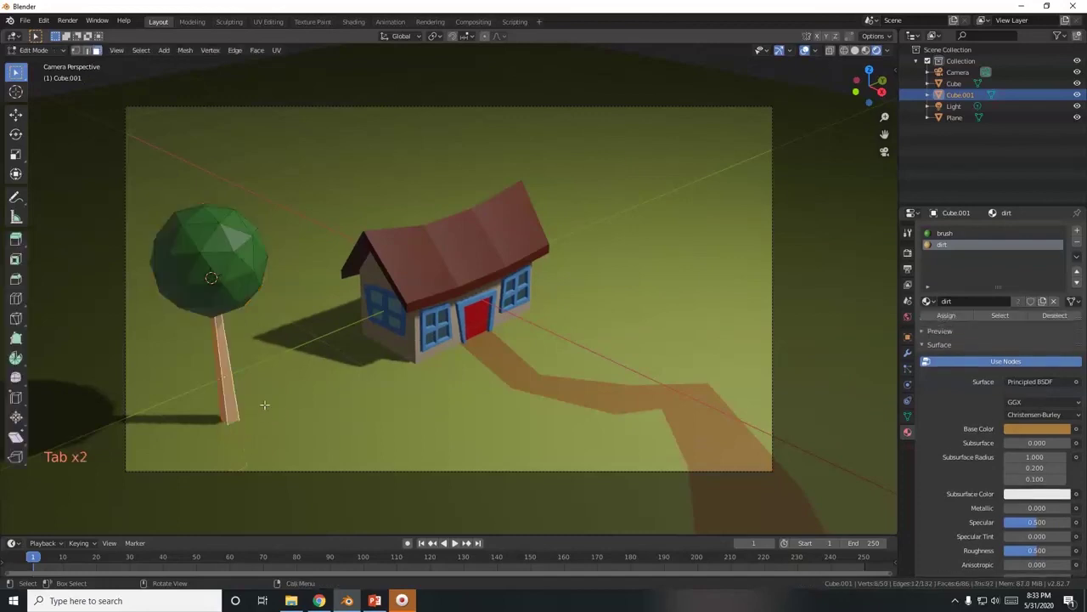
Step: Select the whole foliage sphere, duplicate it slightly along Y and scale the copy down
left_click(221, 280)
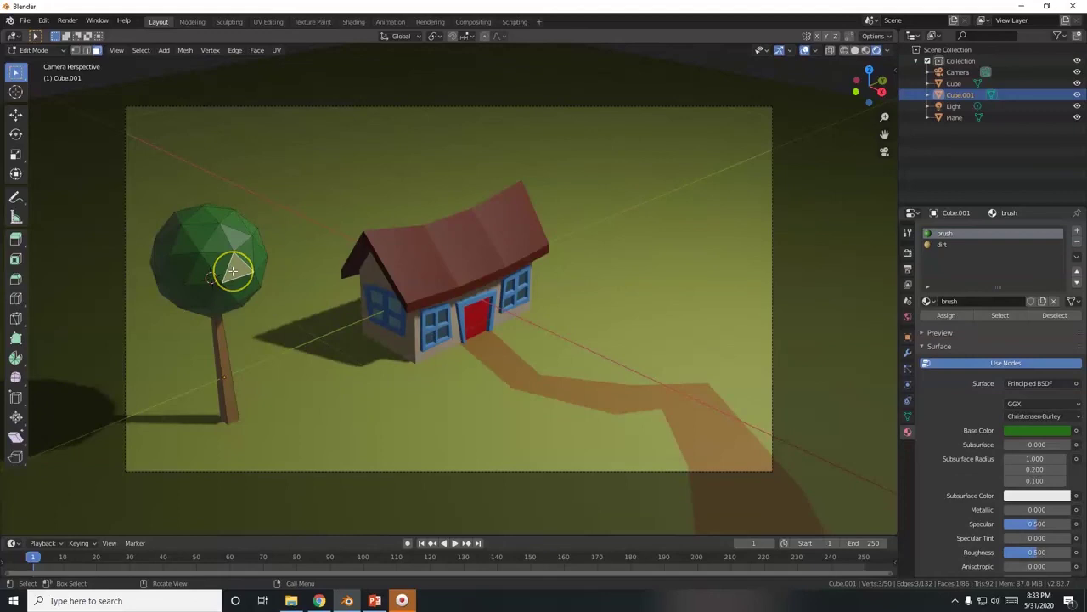
key("l")
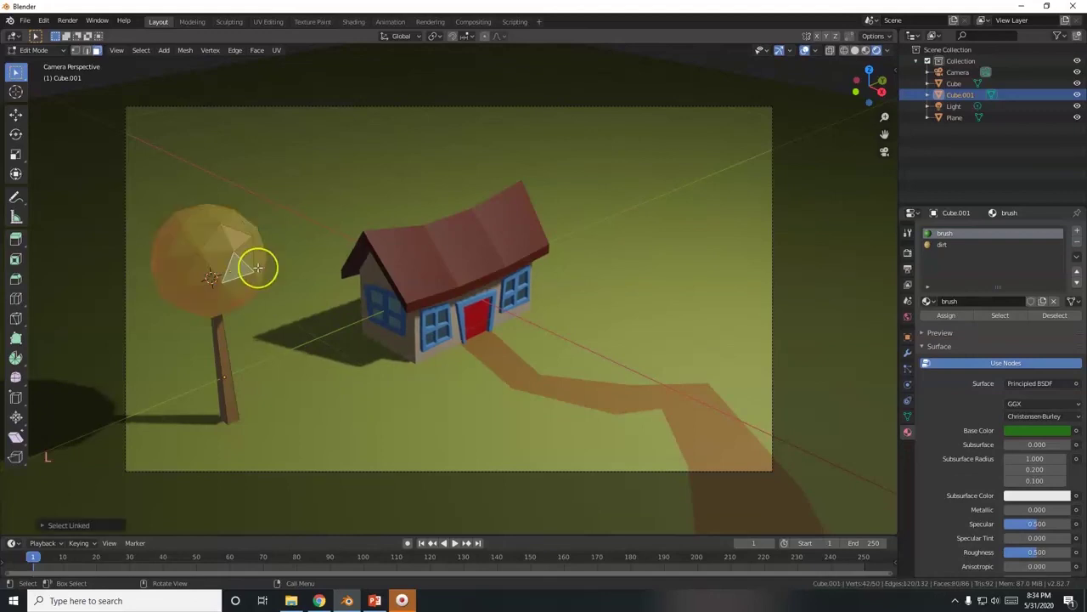
key("shift+d")
key("y")
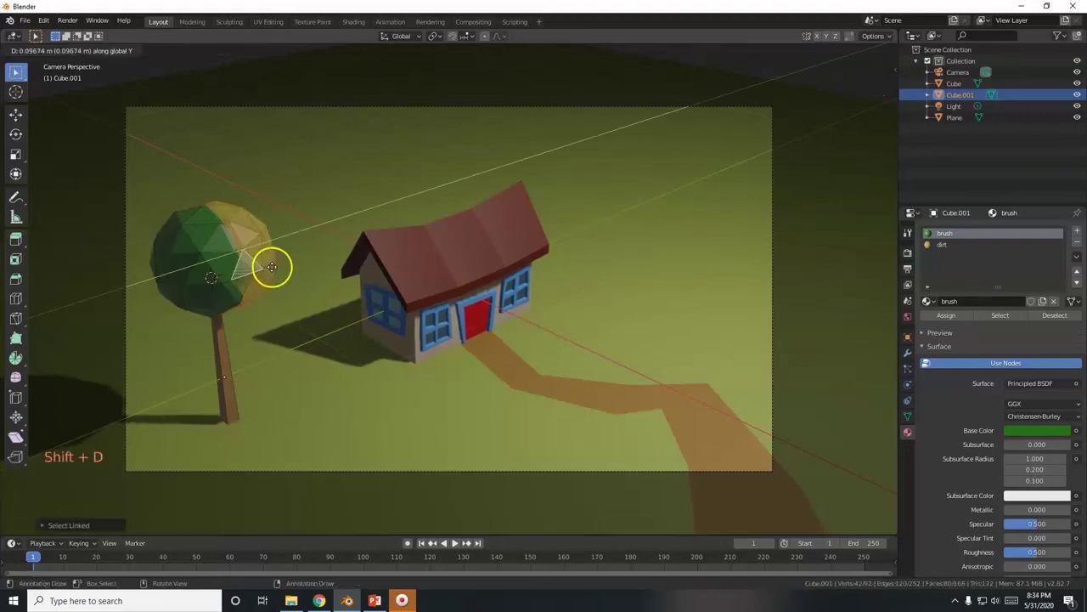
key("s")
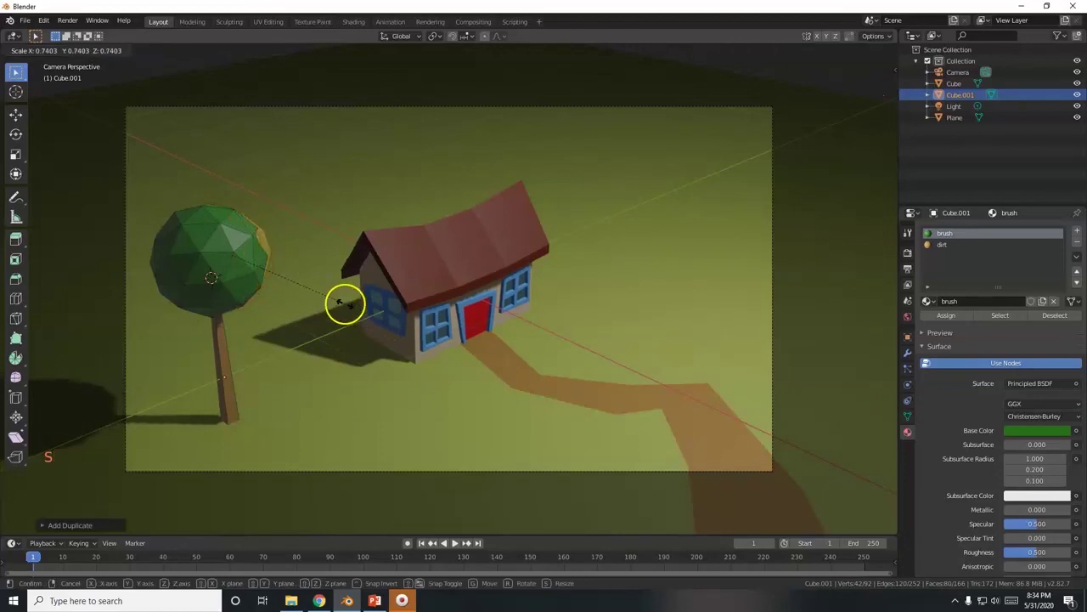
left_click(345, 304)
Step: In the right orthographic view, shrink the copied sphere further and place it at the crown's lower side facing the house
key("KP_3")
scroll(307, 239, "up", 2)
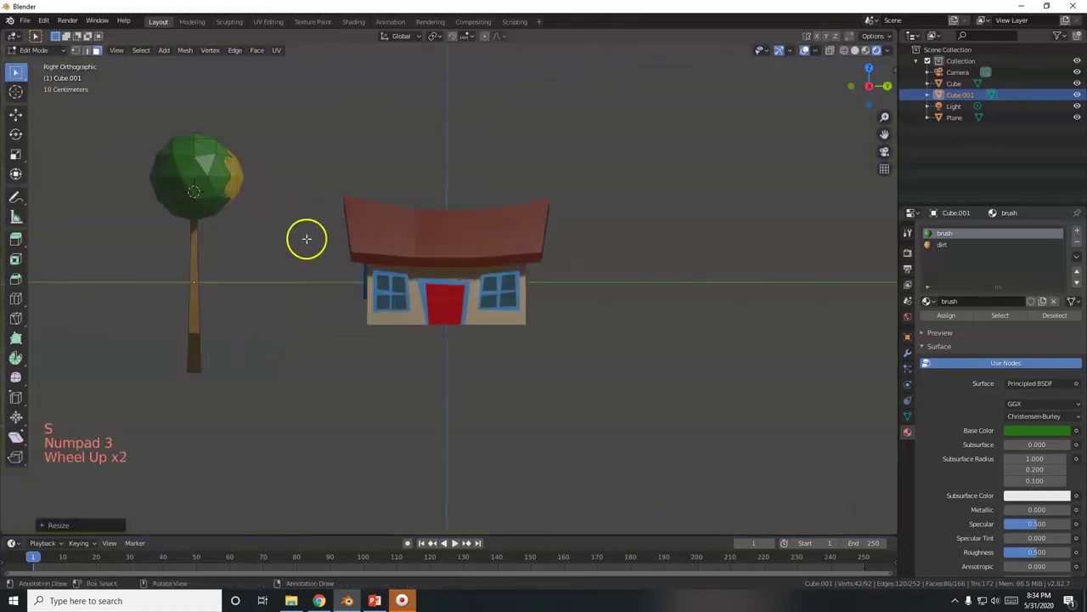
key("g")
left_click(310, 265)
key("s")
left_click(257, 245)
key("s")
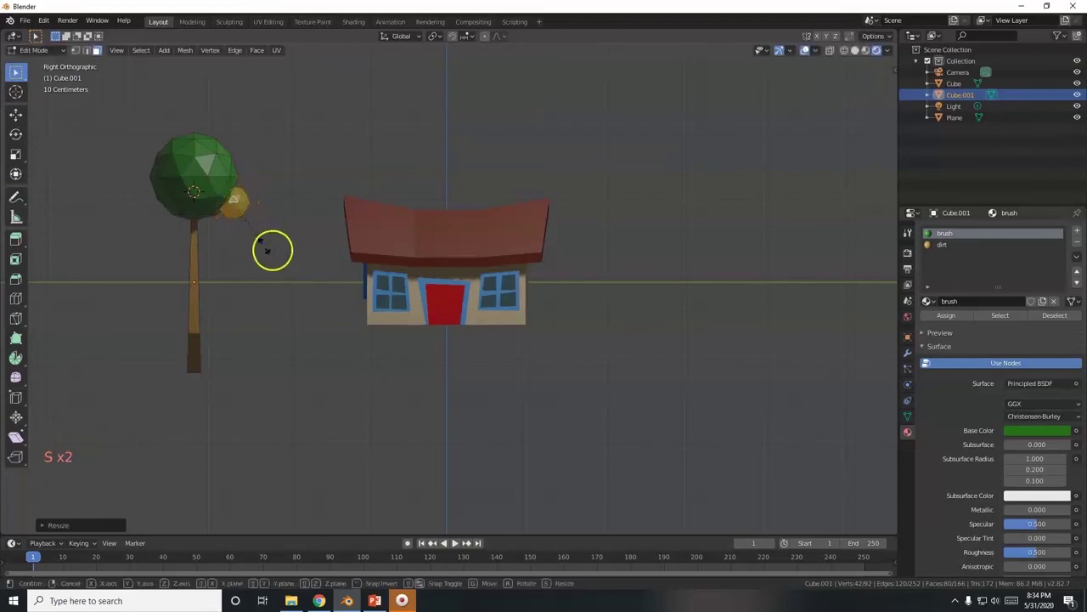
right_click(292, 260)
key("g")
left_click(284, 262)
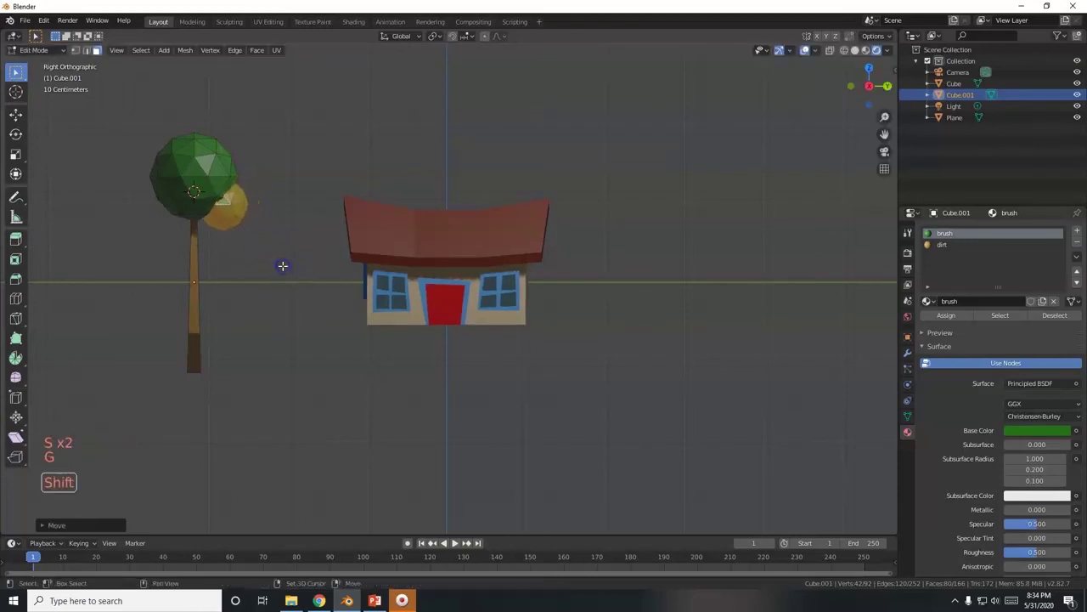
Step: Duplicate the small foliage sphere to the crown's upper side facing the house, then rotate, enlarge and reposition the copy
key("shift+d")
left_click(291, 212)
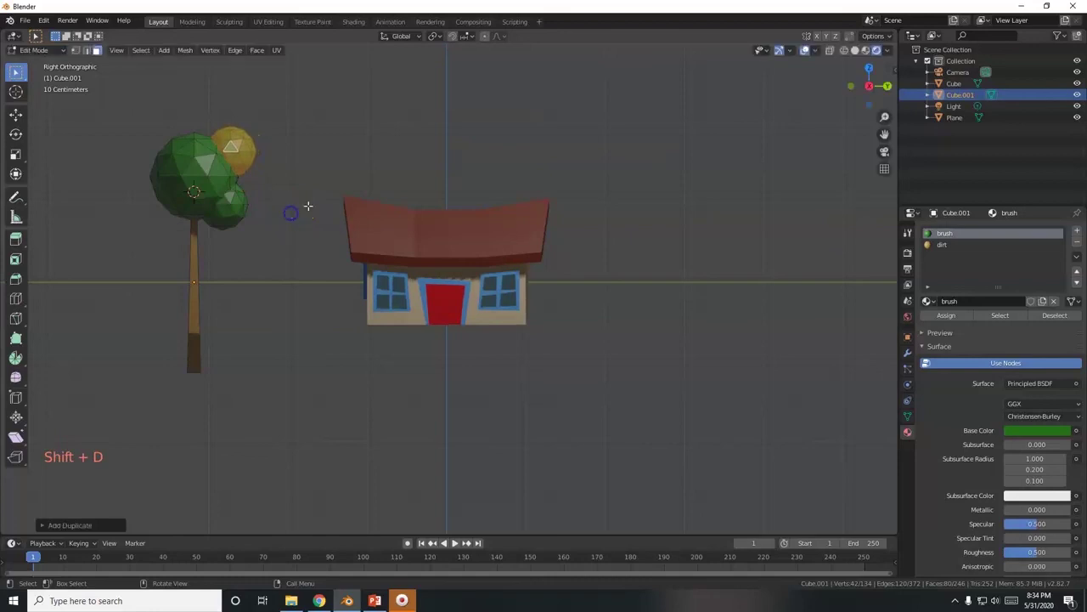
key("r")
left_click_drag(340, 191, 306, 334)
key("s")
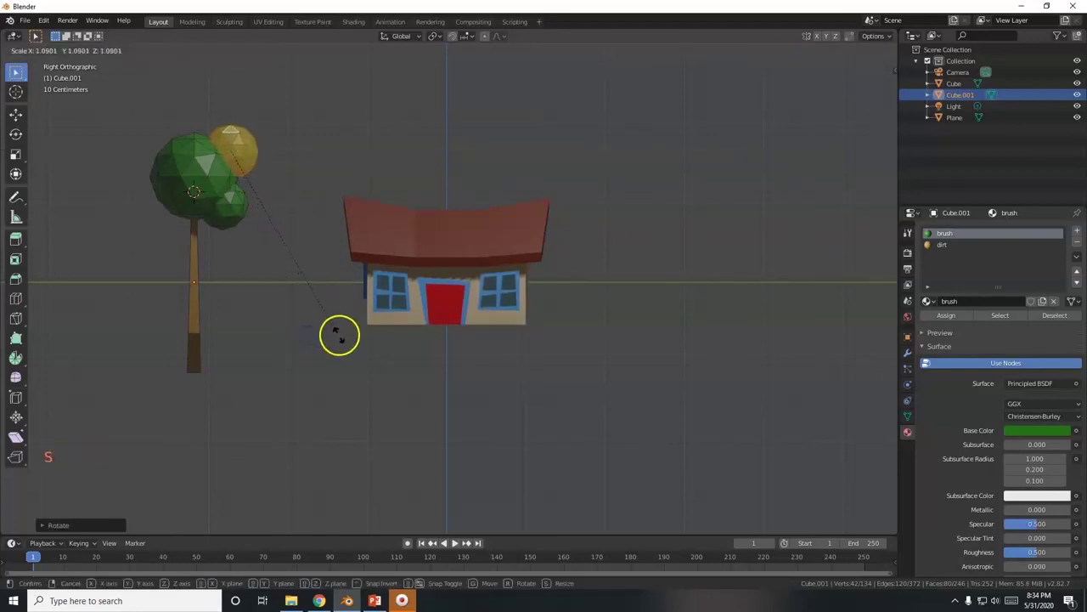
left_click(366, 354)
key("g")
left_click(360, 364)
Step: Duplicate the foliage sphere along Y to the crown's side away from the house and shift the copy outward along X
middle_click_drag(360, 364, 408, 397)
key("KP_7")
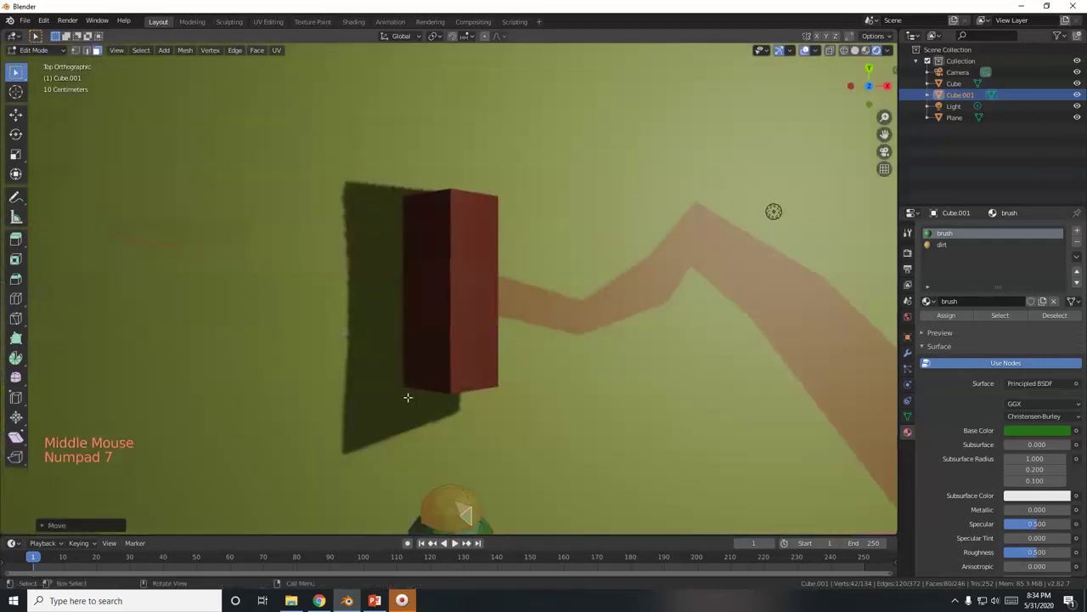
scroll(461, 410, "down", 3)
key("shift+d")
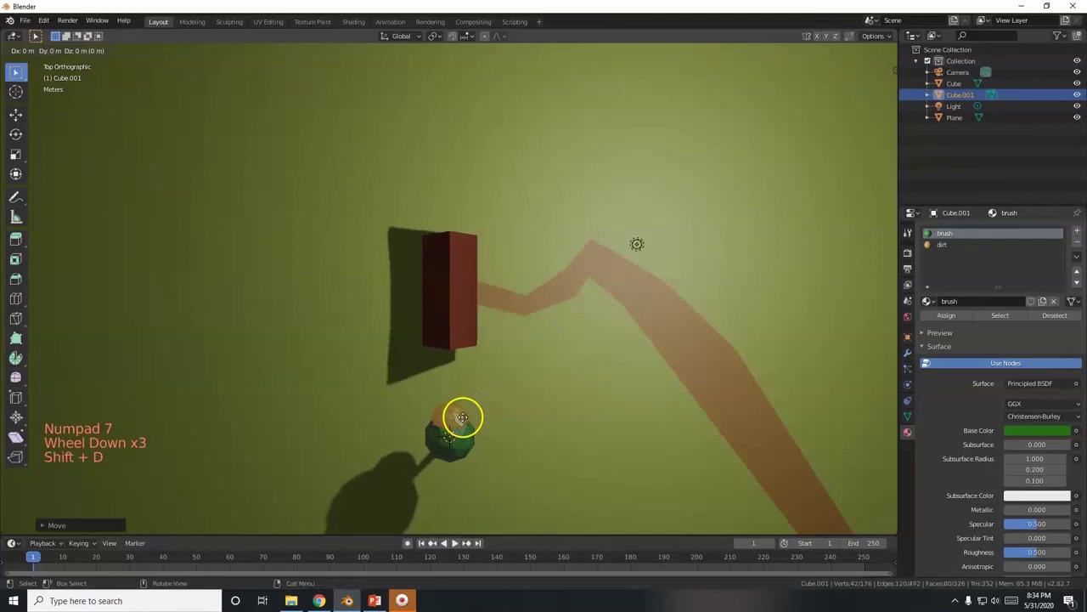
key("y")
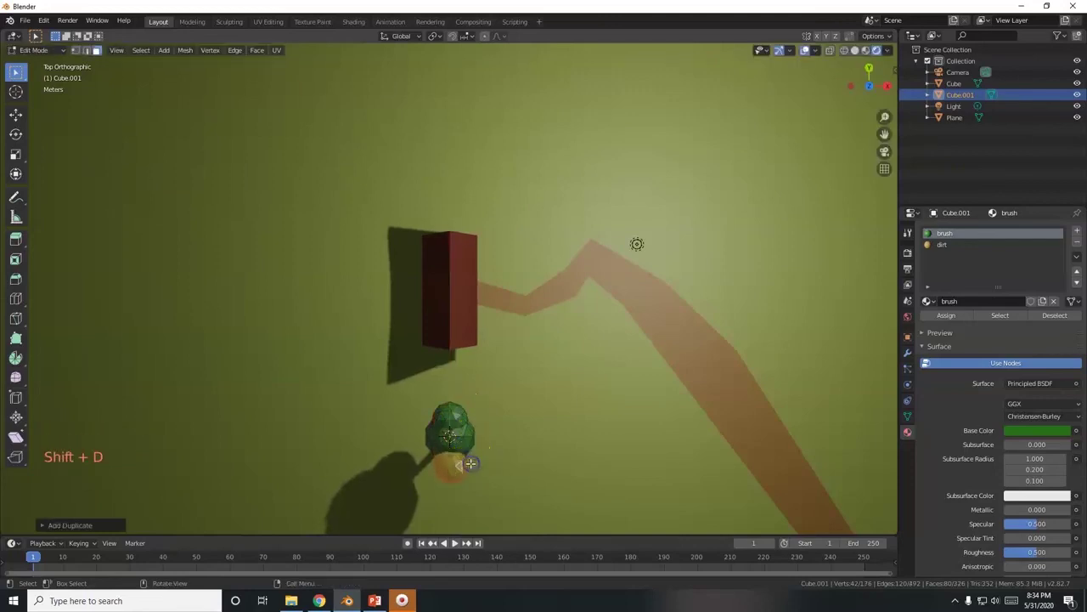
key("g")
key("x")
left_click(487, 457)
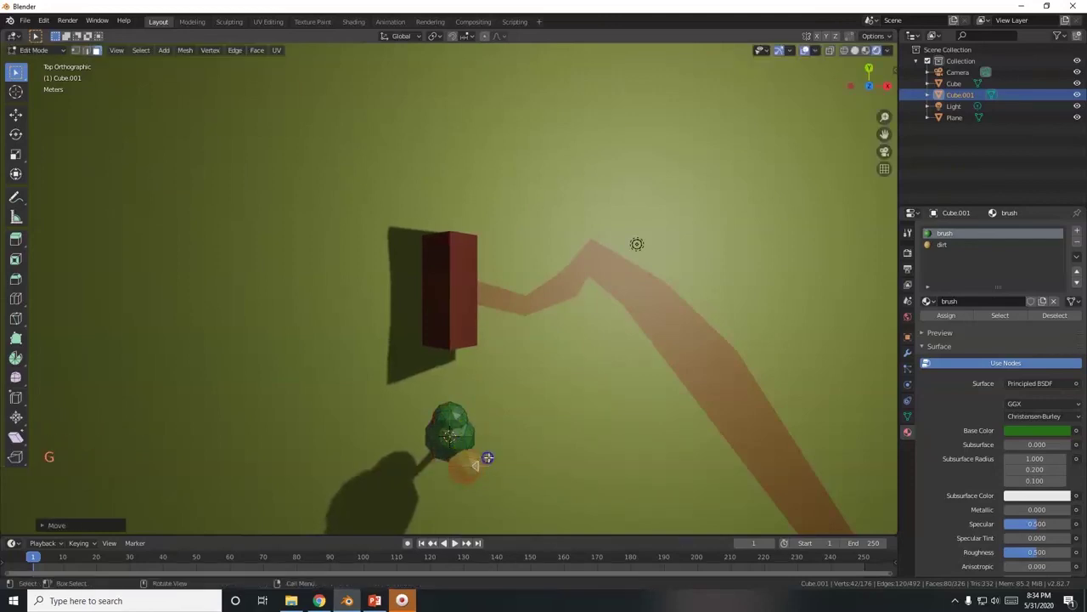
key("g")
middle_click_drag(481, 447, 320, 295)
key("KP_Decimal")
key("KP_0")
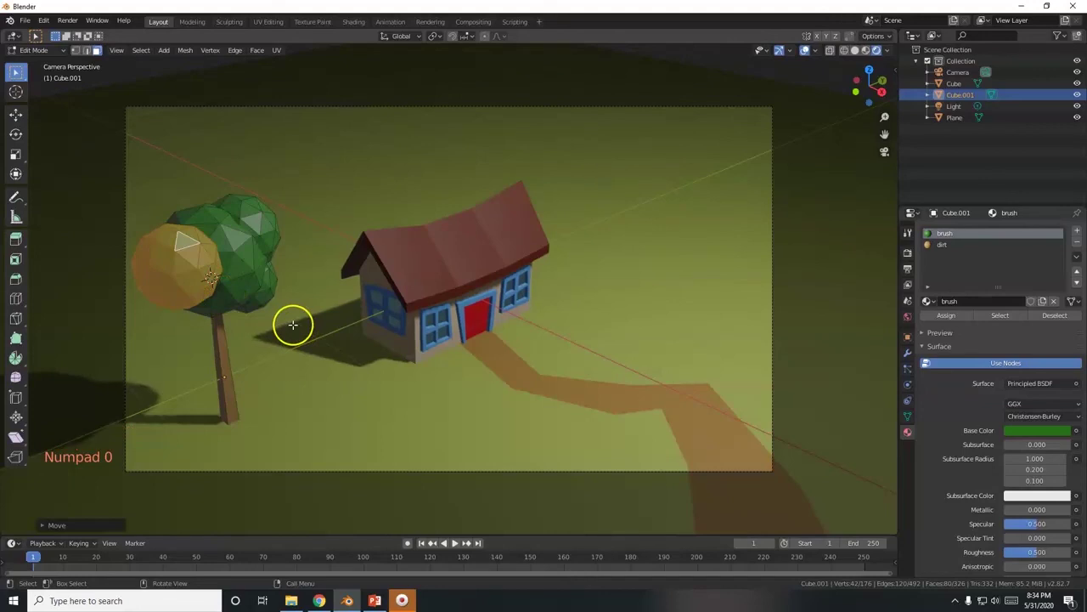
Step: Duplicate the foliage sphere below the crown, scale the copy down and tuck it underneath by moving it along Y and about -0.2 m along X
key("shift+d")
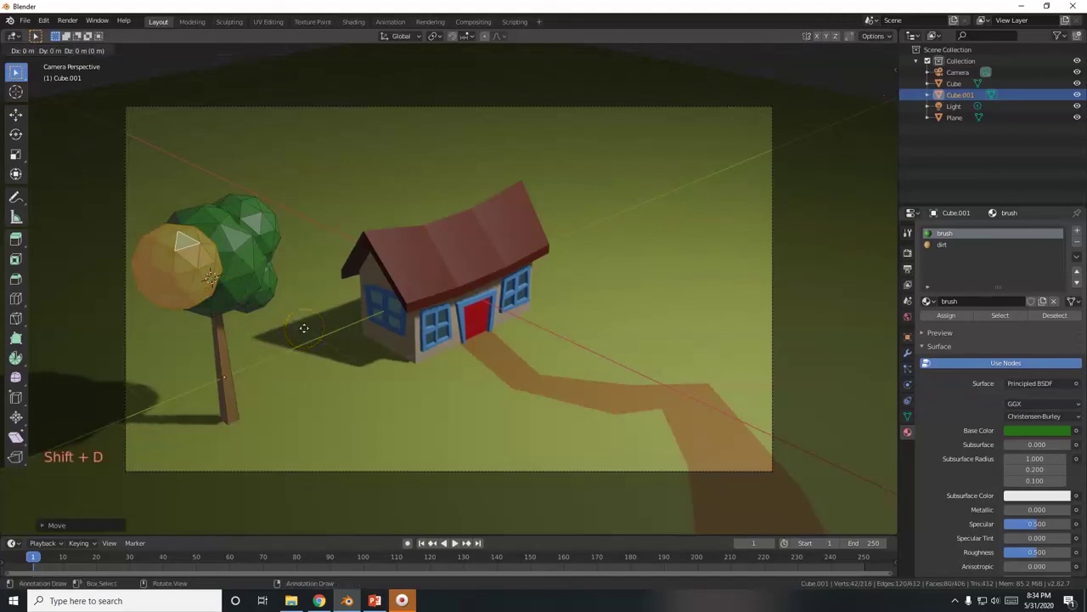
left_click(378, 383)
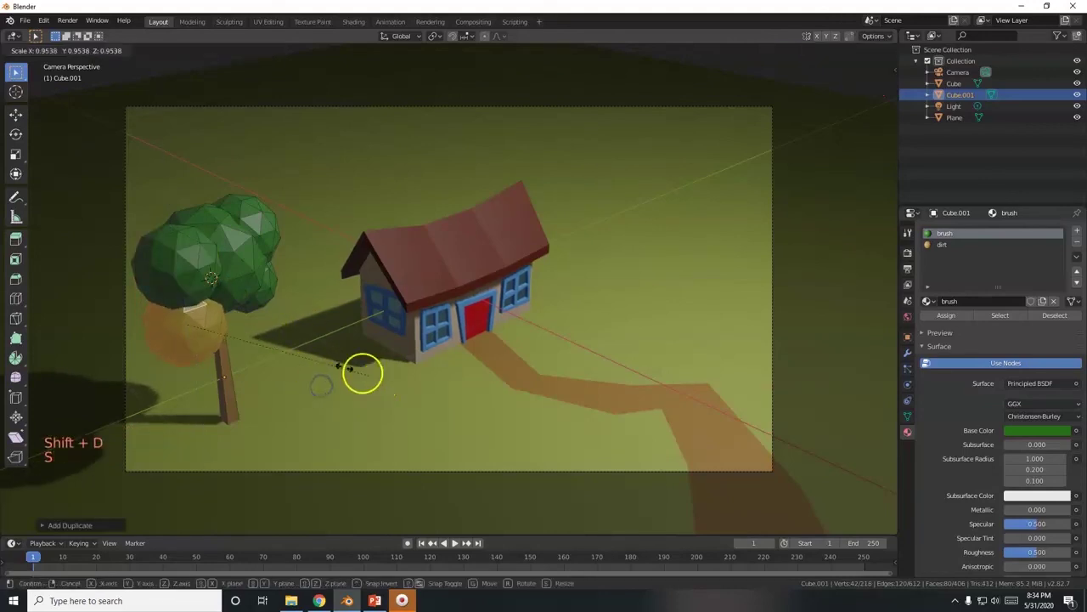
key("s")
left_click(281, 344)
key("g")
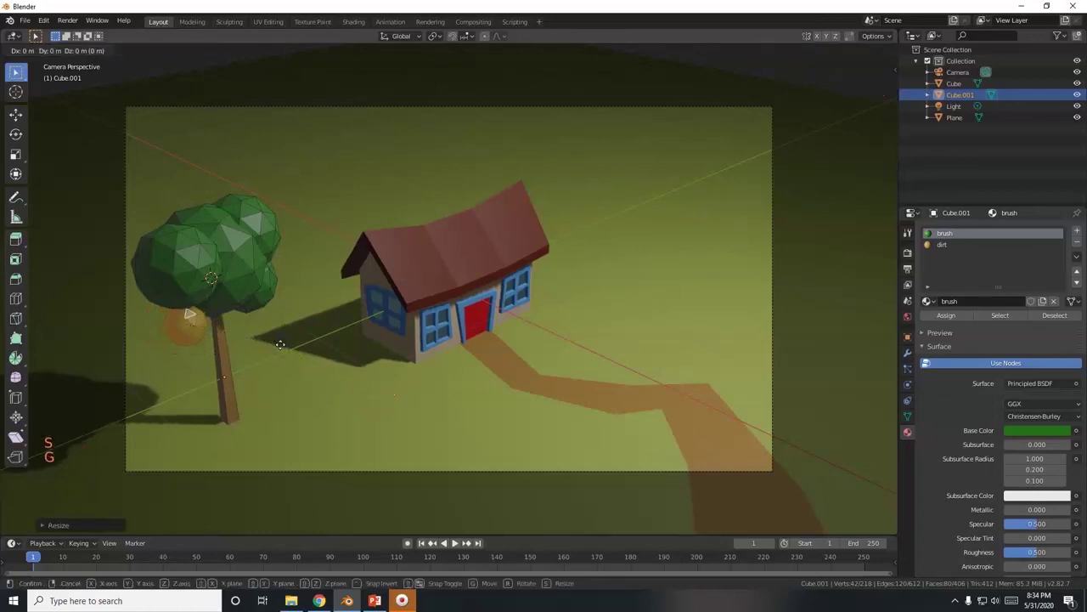
key("y")
left_click(339, 402)
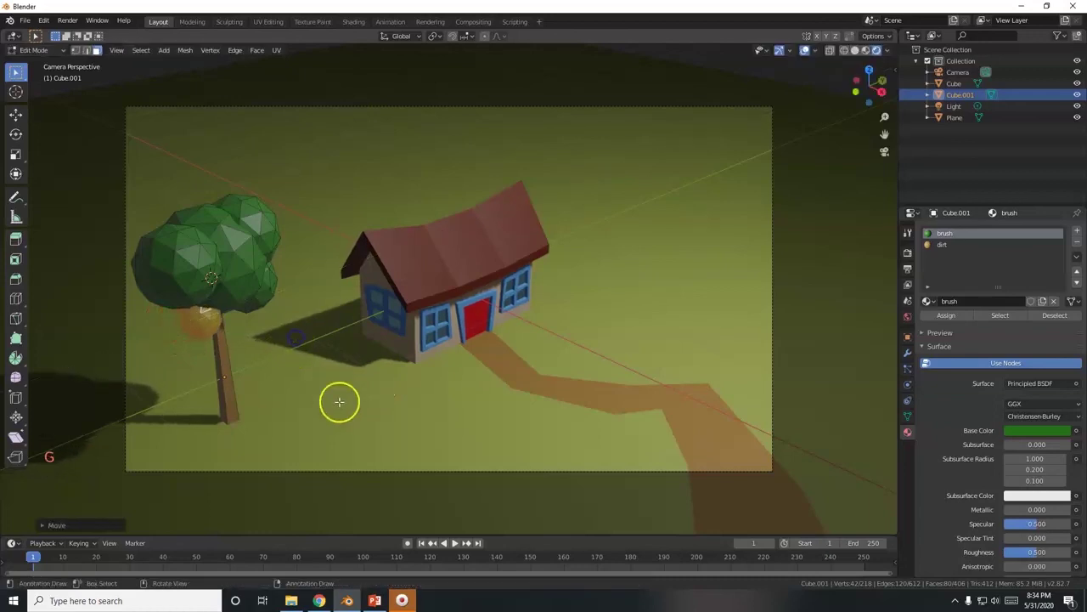
key("g")
key("x")
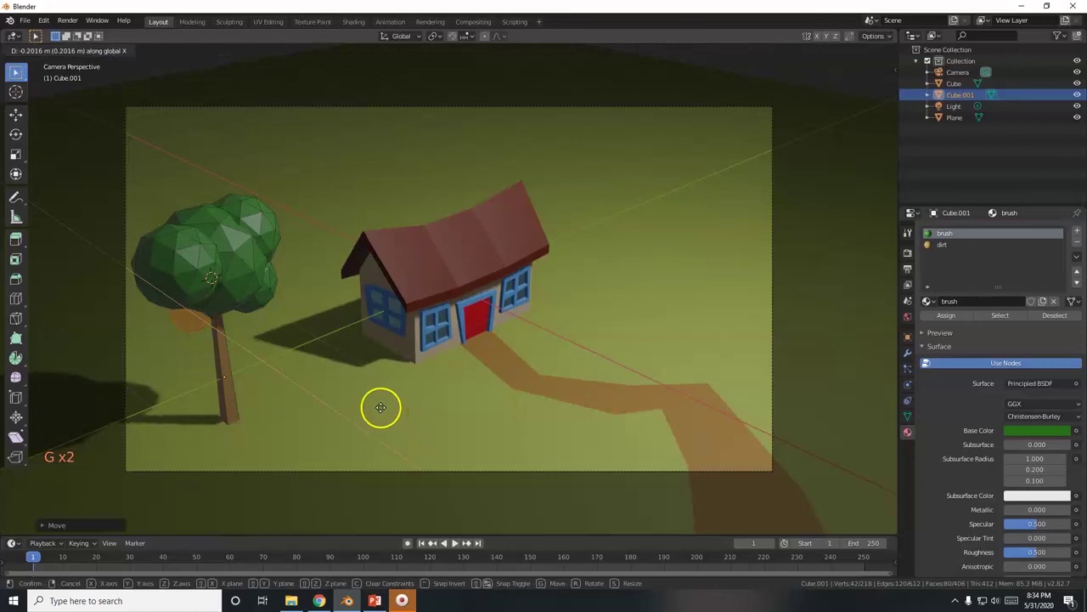
left_click(379, 407)
Step: Duplicate the small lower foliage sphere about 0.89 m up along Z to the top of the crown
key("shift+d")
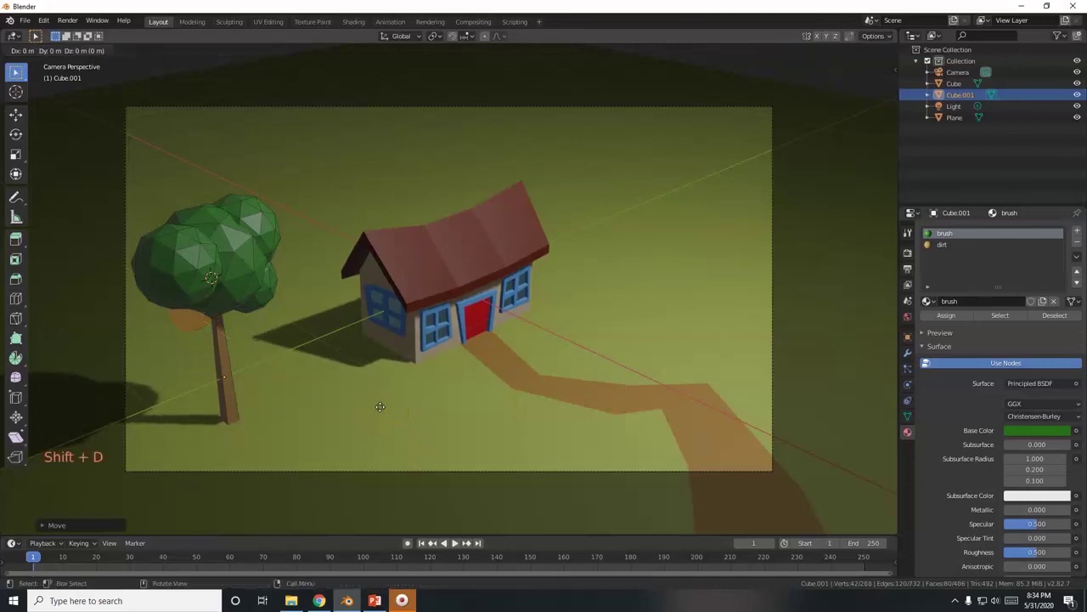
key("z")
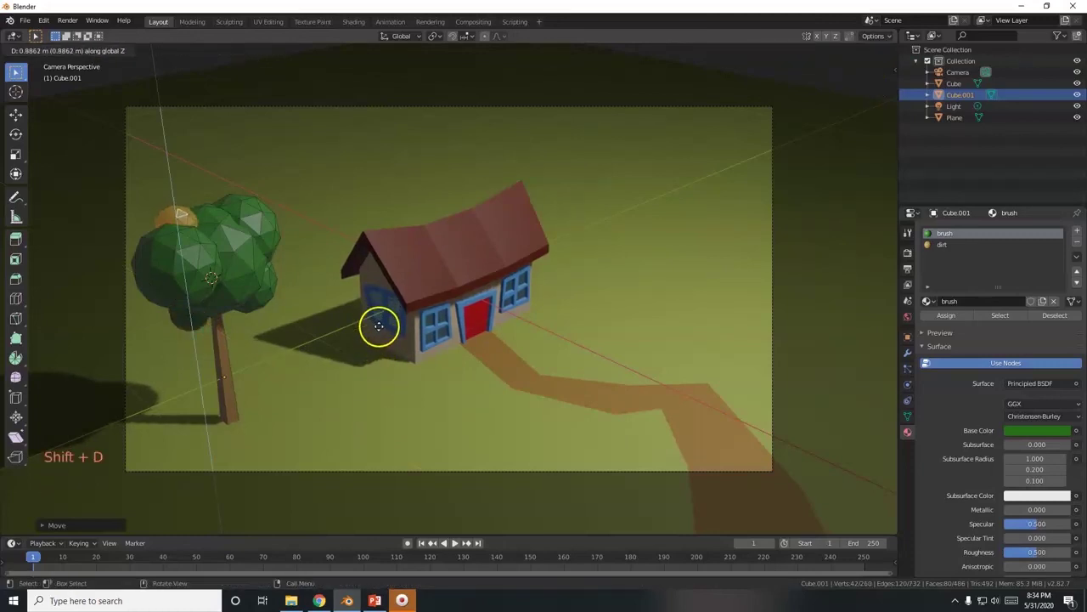
left_click(379, 327)
Step: In Object Mode, duplicate the whole tree along Y to the far side of the house
key("Tab")
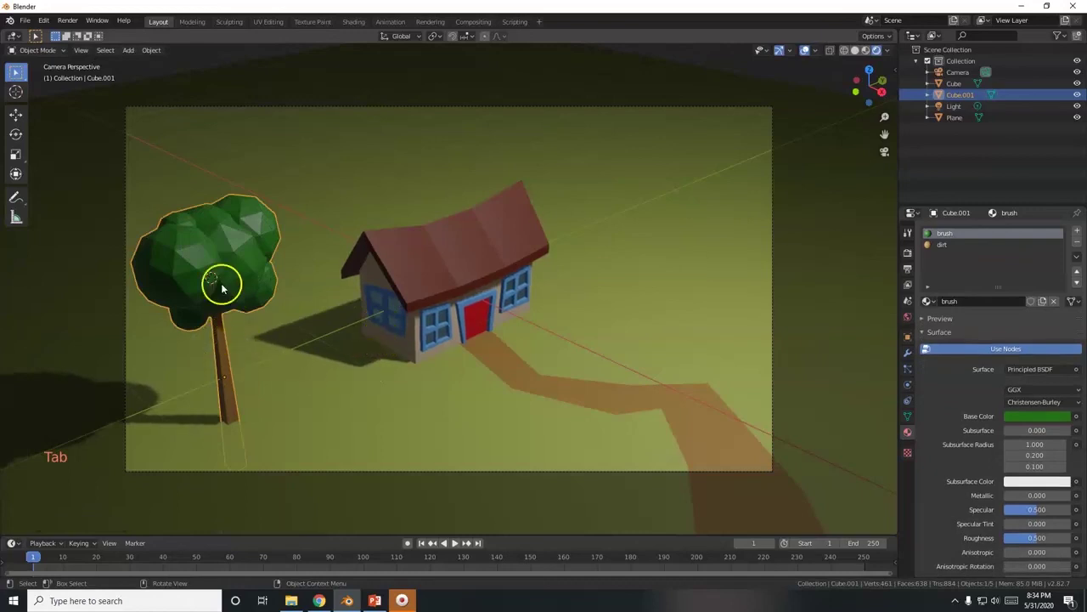
key("shift+d")
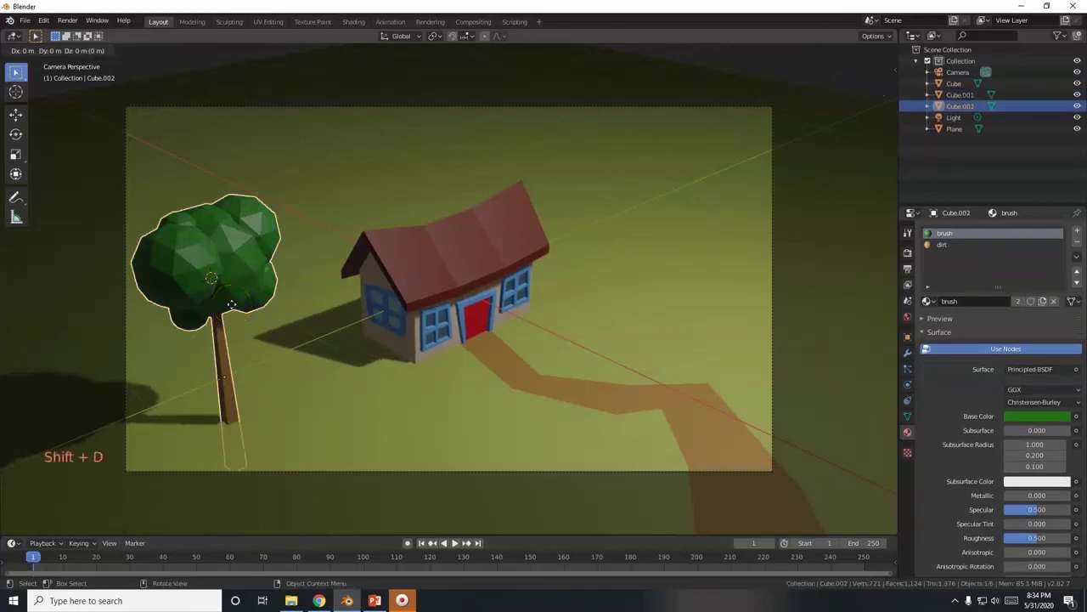
key("y")
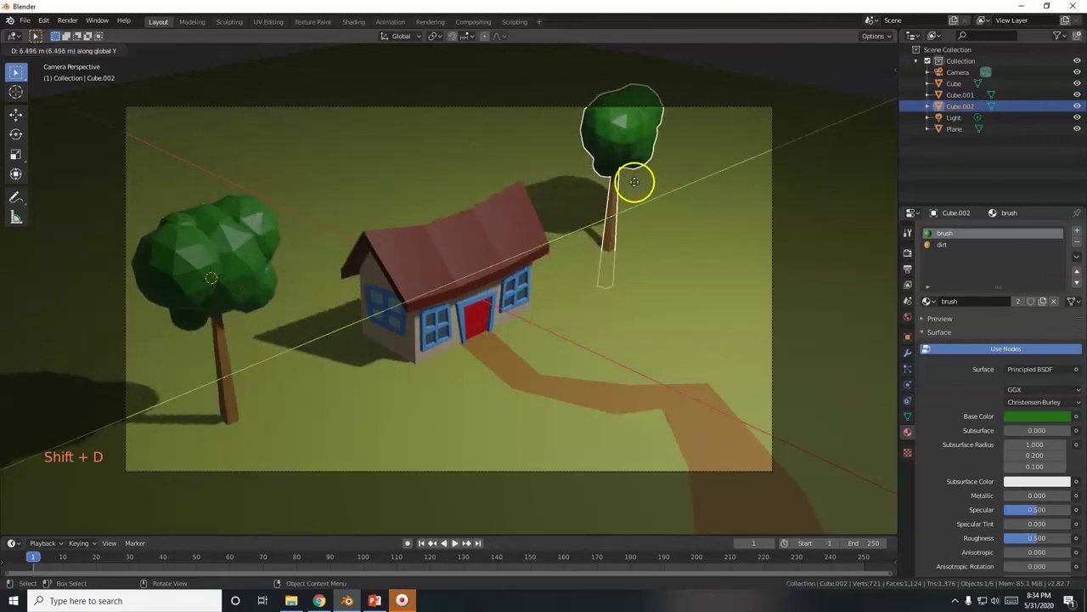
left_click(620, 217)
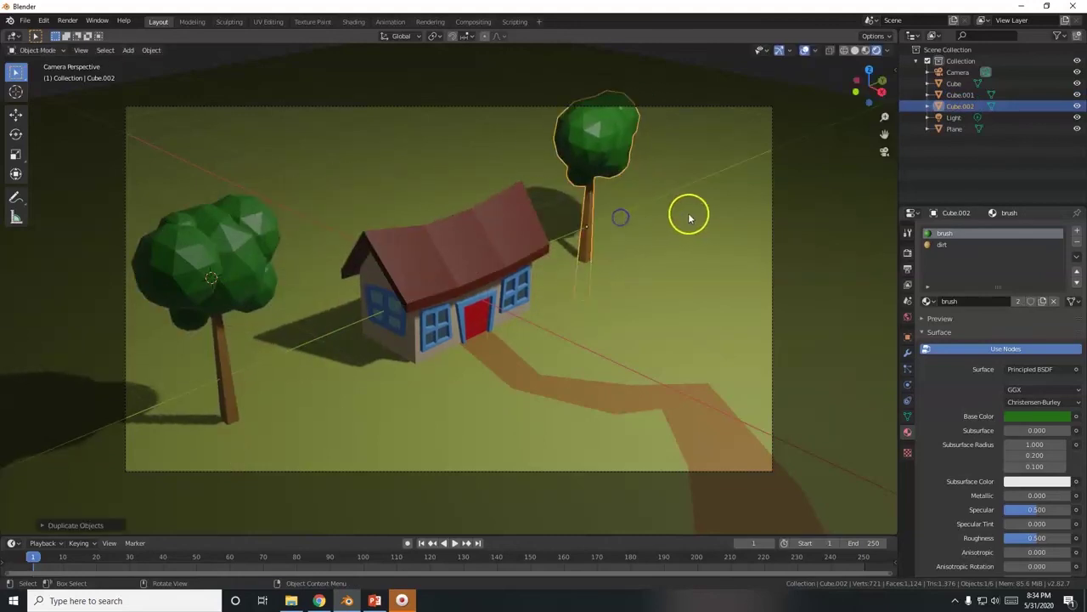
Step: Scale down the copied tree on the far side of the house and rotate it about Z to vary its crown
key("s")
left_click(661, 217)
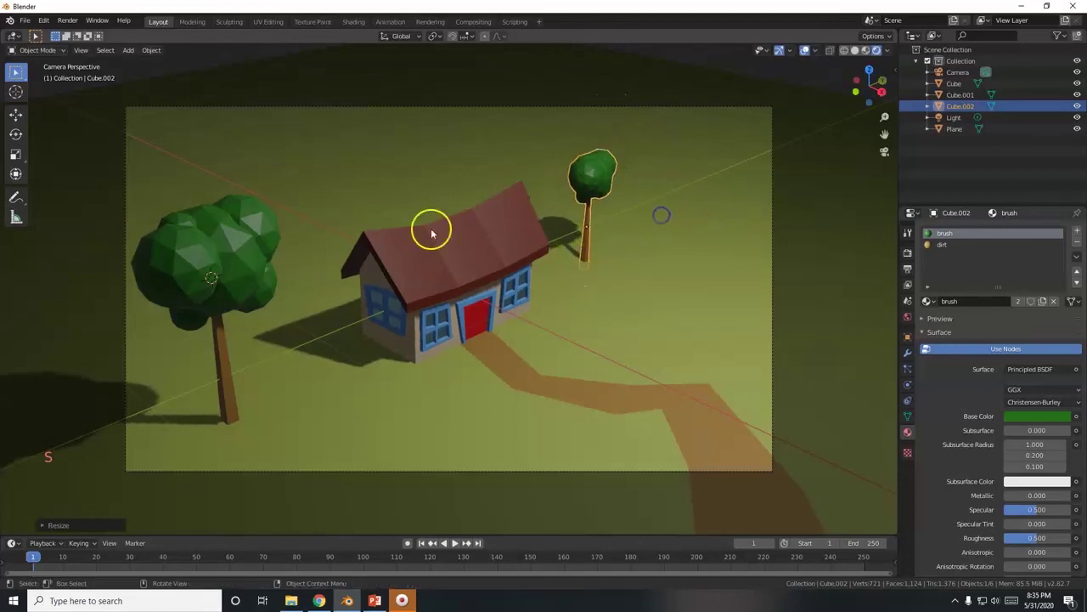
key("r")
key("z")
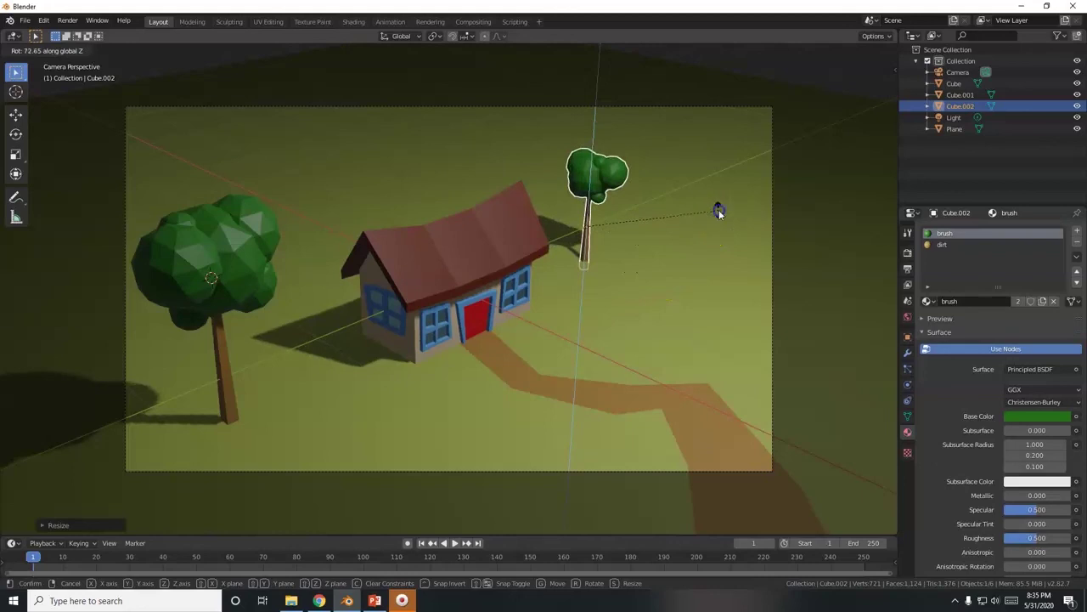
left_click(713, 212)
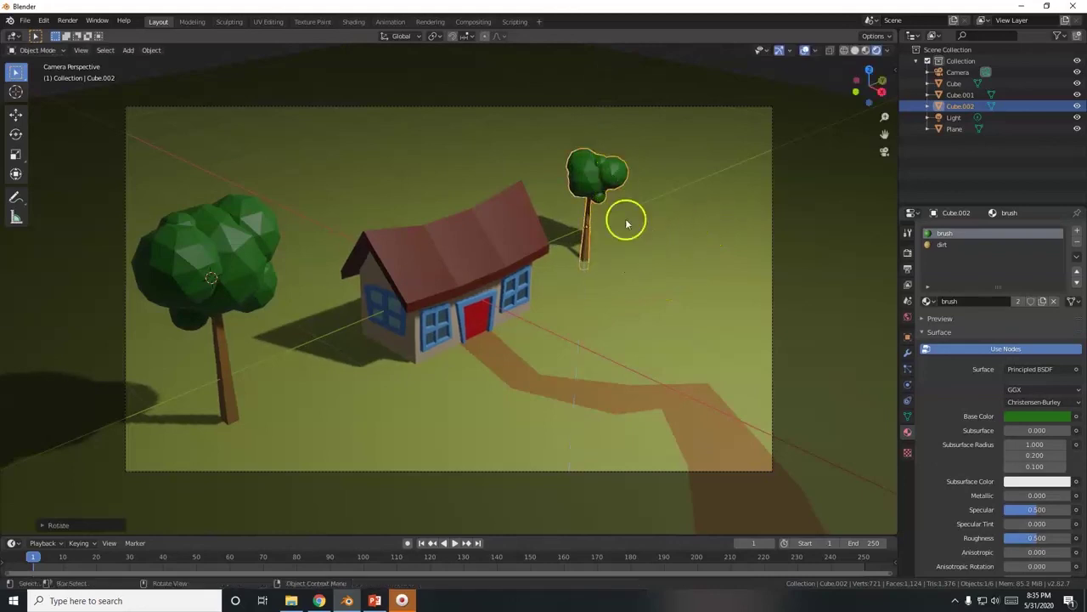
key("r")
key("z")
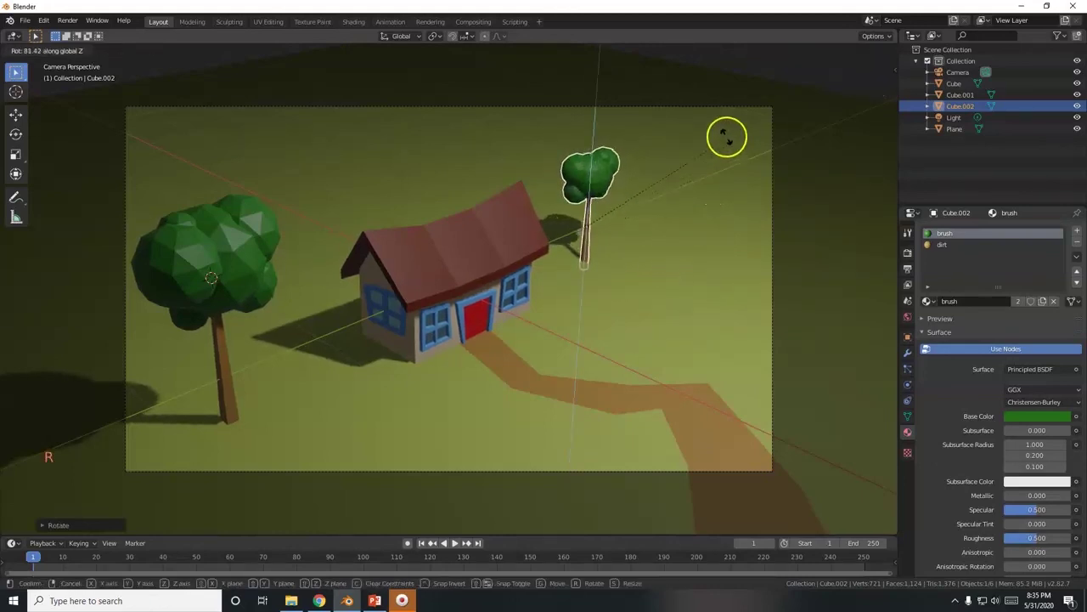
left_click(706, 127)
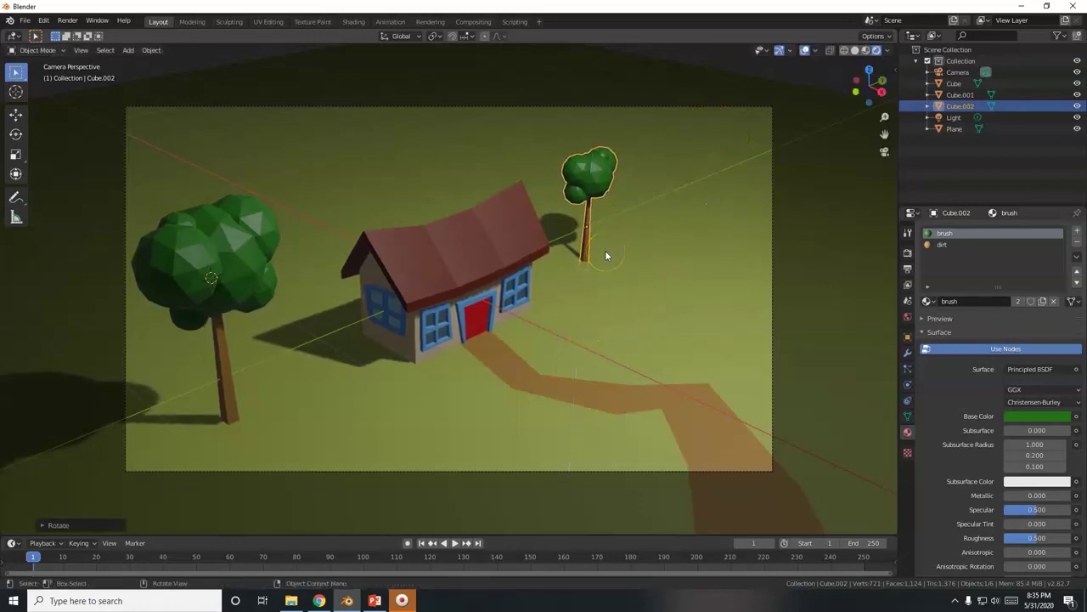
Step: Duplicate the small tree about -1.72 m along X to behind the house and rotate the copy about 83° around Z
key("shift+d")
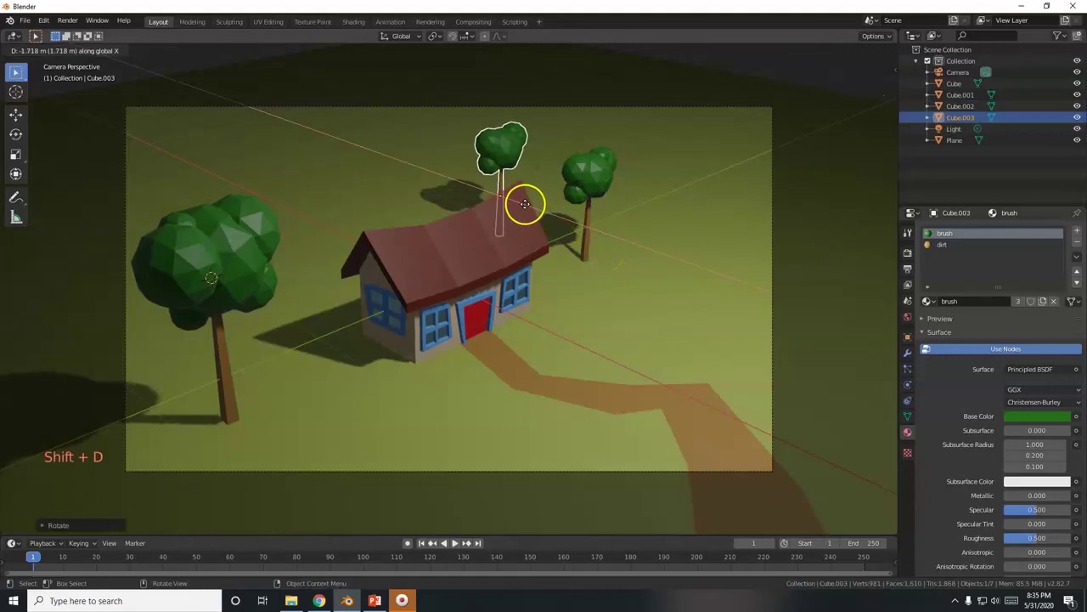
left_click(524, 203)
key("r")
key("z")
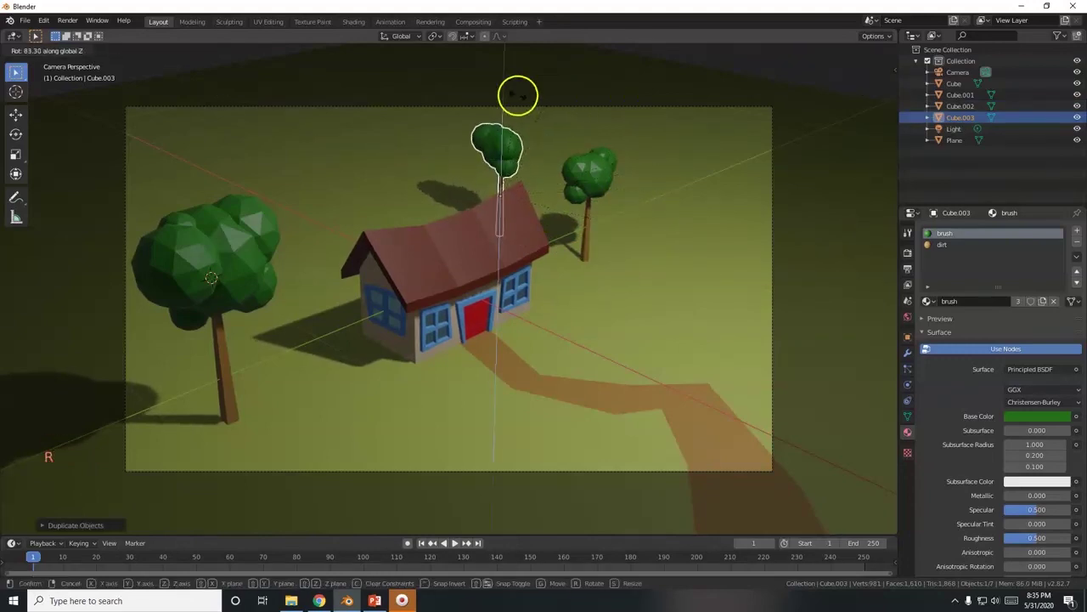
left_click(518, 96)
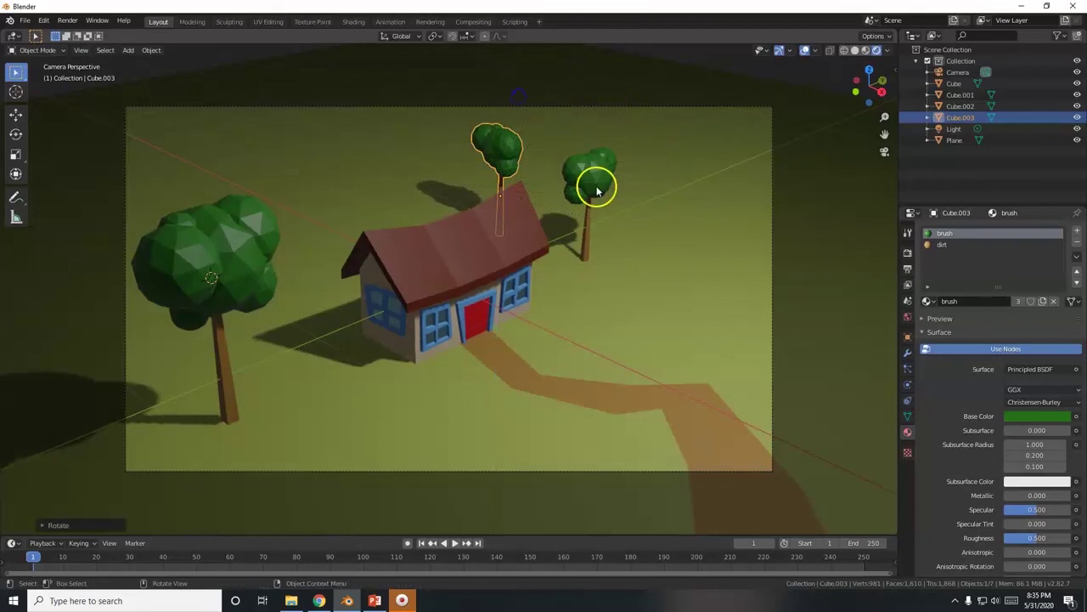
Step: Duplicate the tree behind the house about -0.61 m along X and rotate the copy around Z
key("shift+d")
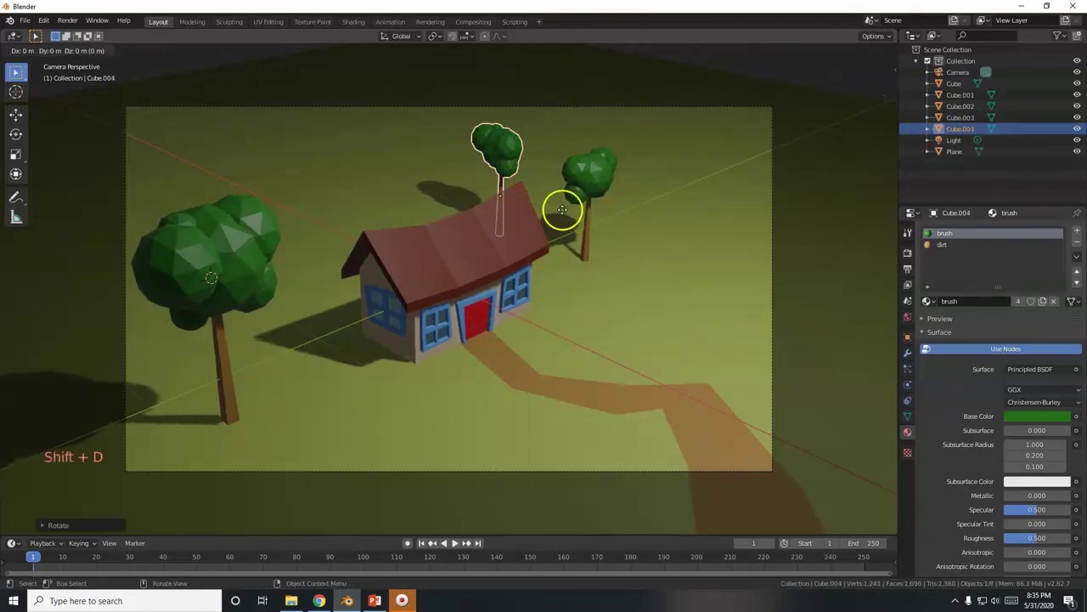
key("y")
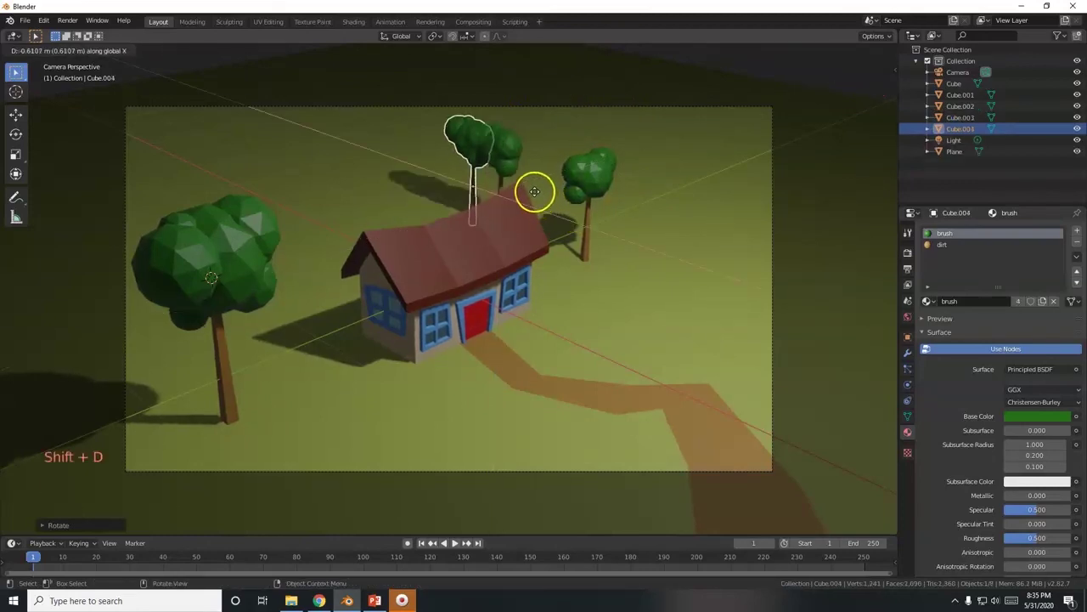
left_click(535, 191)
key("r")
key("z")
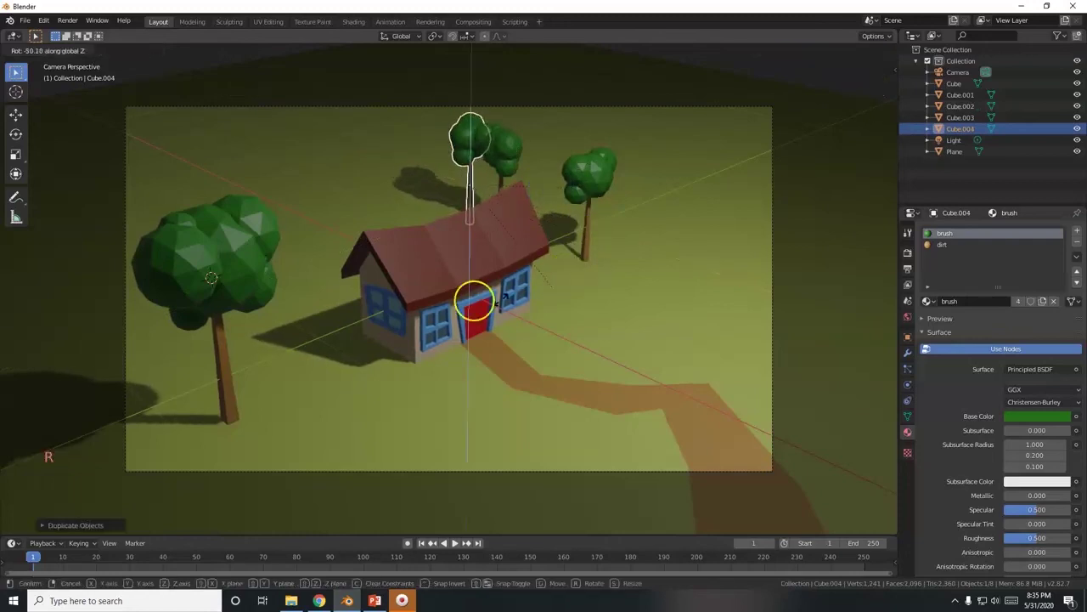
left_click(425, 256)
left_click(518, 167)
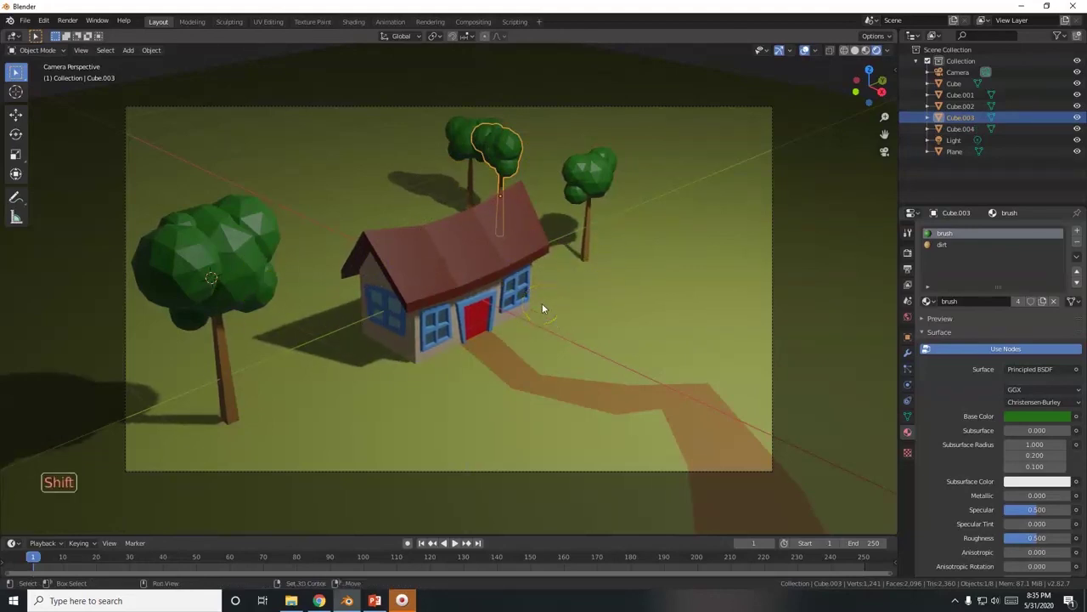
Step: Add an ico sphere, move it along X to in front of the house and scale it down to a small ball
key("shift+a")
mouse_move(544, 304)
left_click(596, 341)
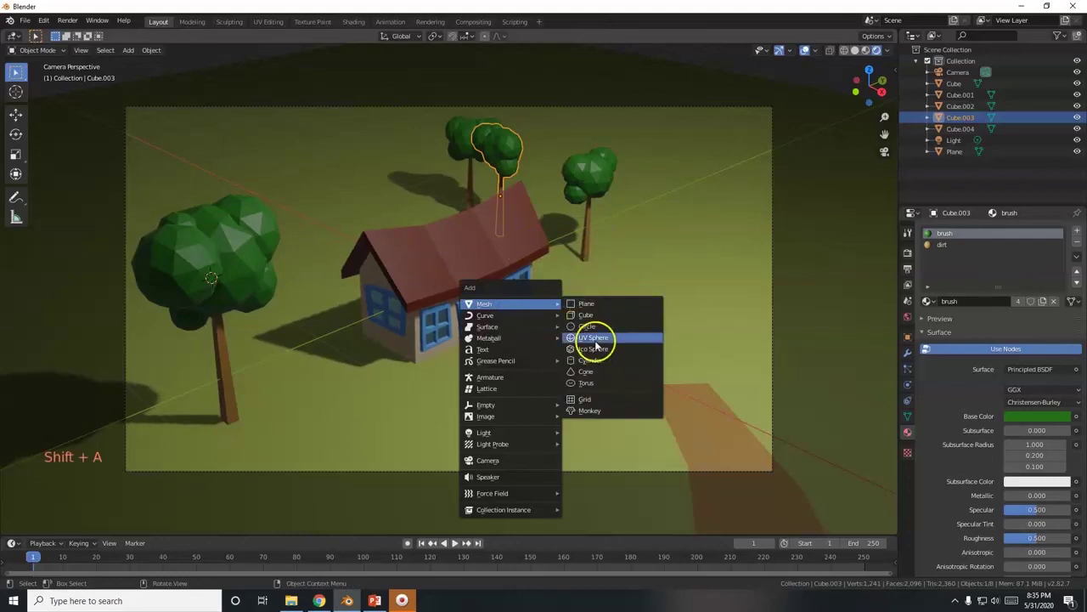
left_click(595, 348)
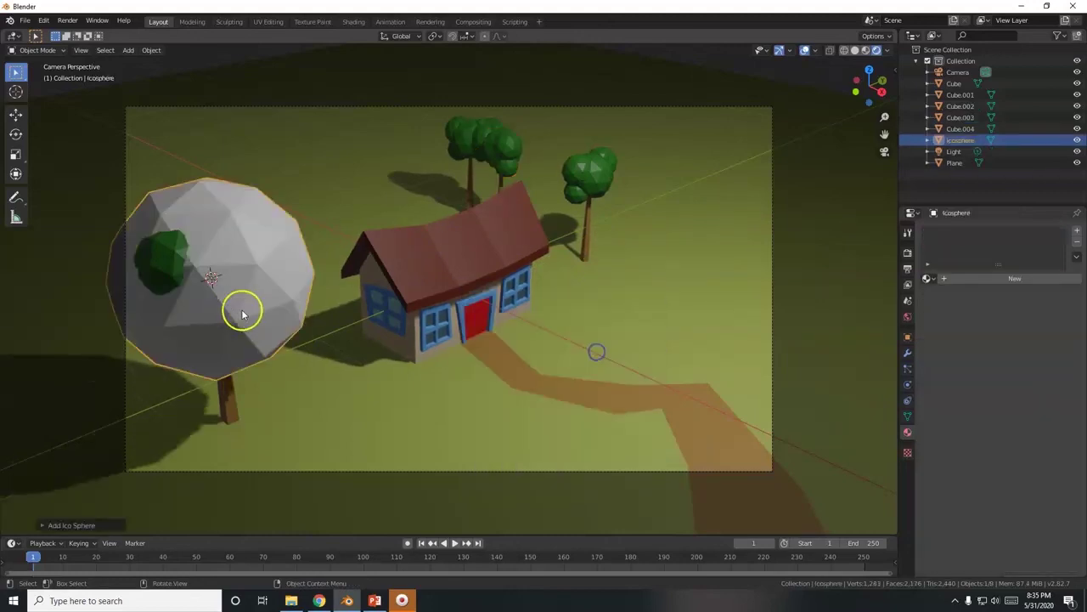
key("g")
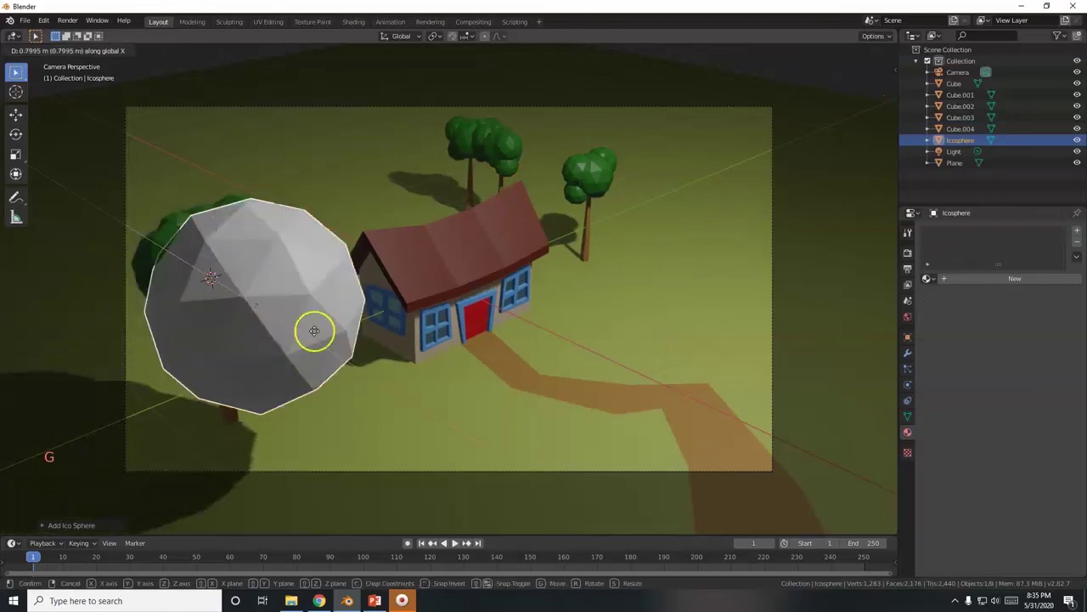
left_click(480, 333)
key("s")
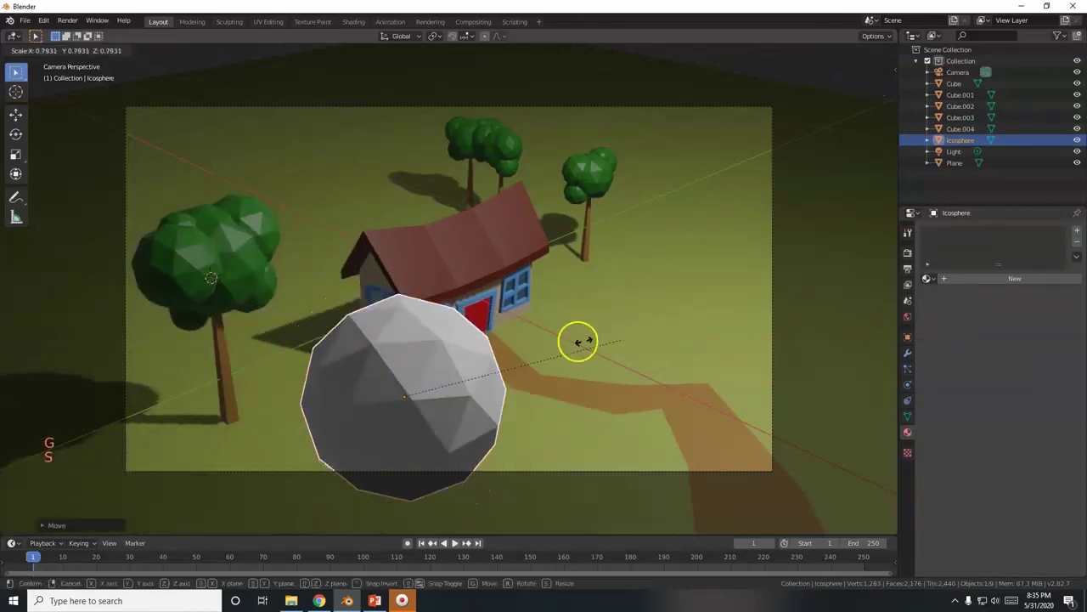
left_click(455, 360)
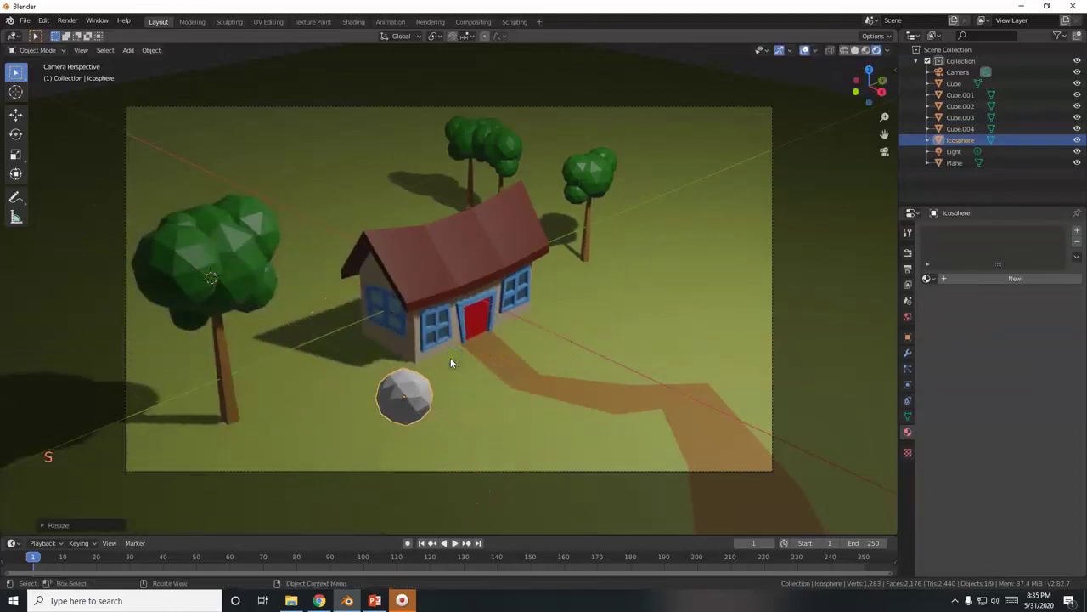
Step: Stretch the small ico sphere along Z into a tall, narrow foliage shape
key("s")
key("z")
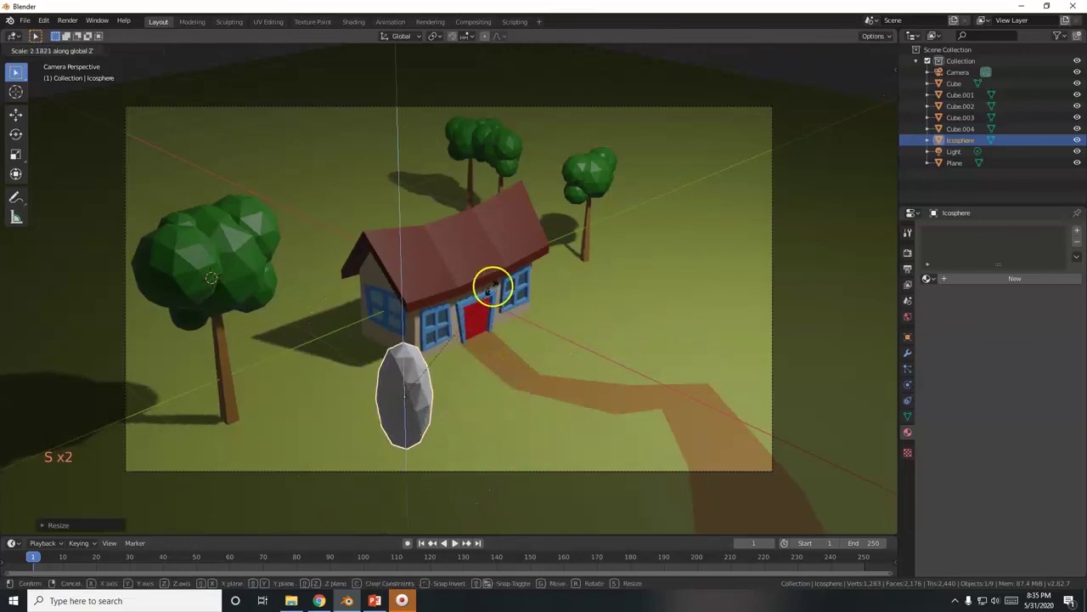
left_click(505, 265)
Step: Move the stretched ico sphere along Y and back along X to beside the small far-side tree, and assign it the brush material
key("g")
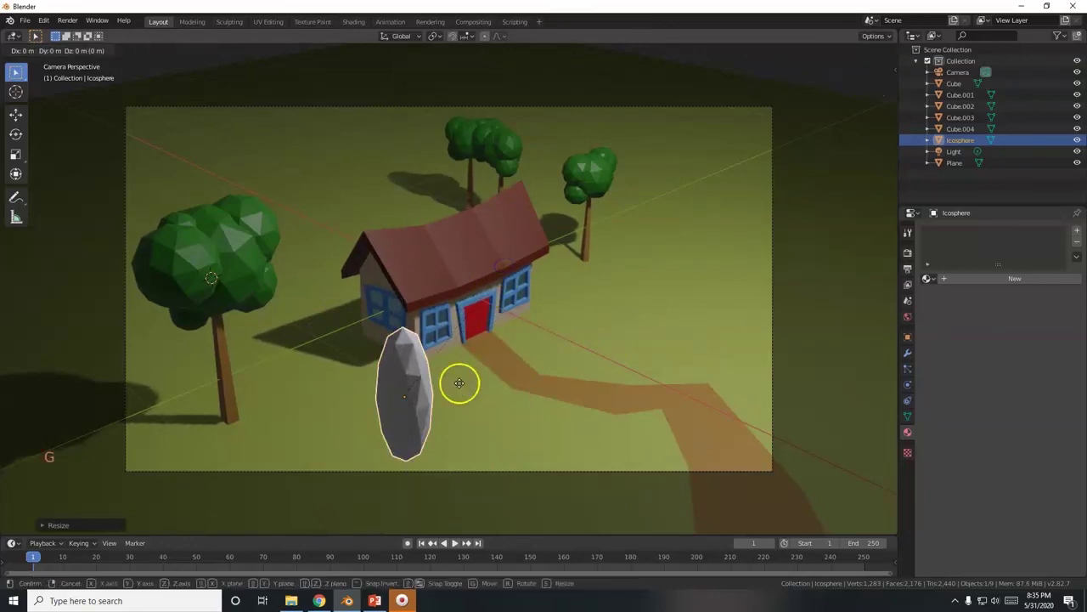
key("y")
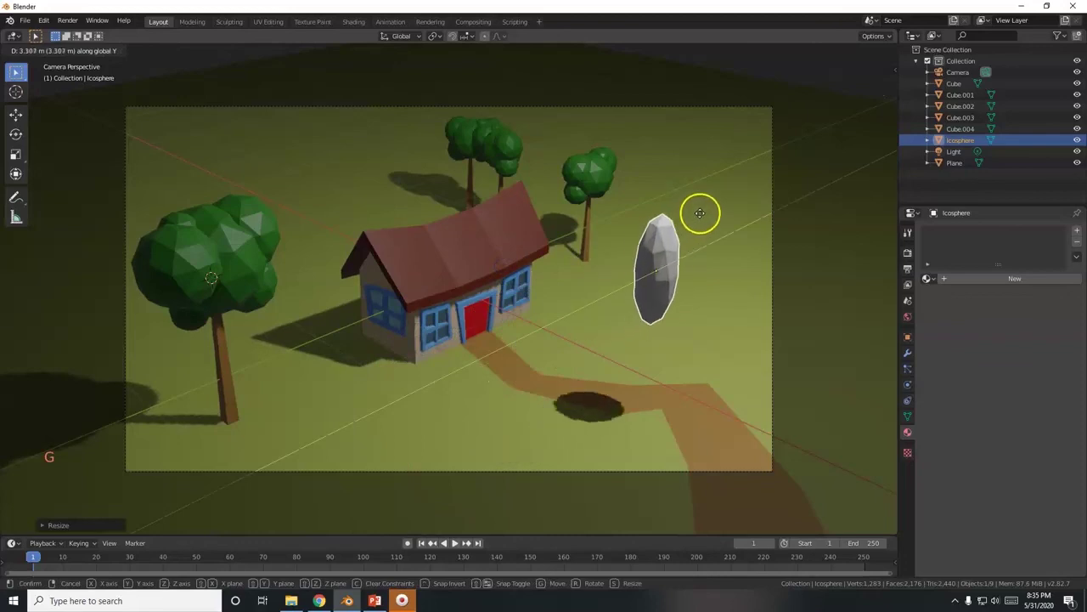
left_click(756, 173)
key("g")
key("z")
key("x")
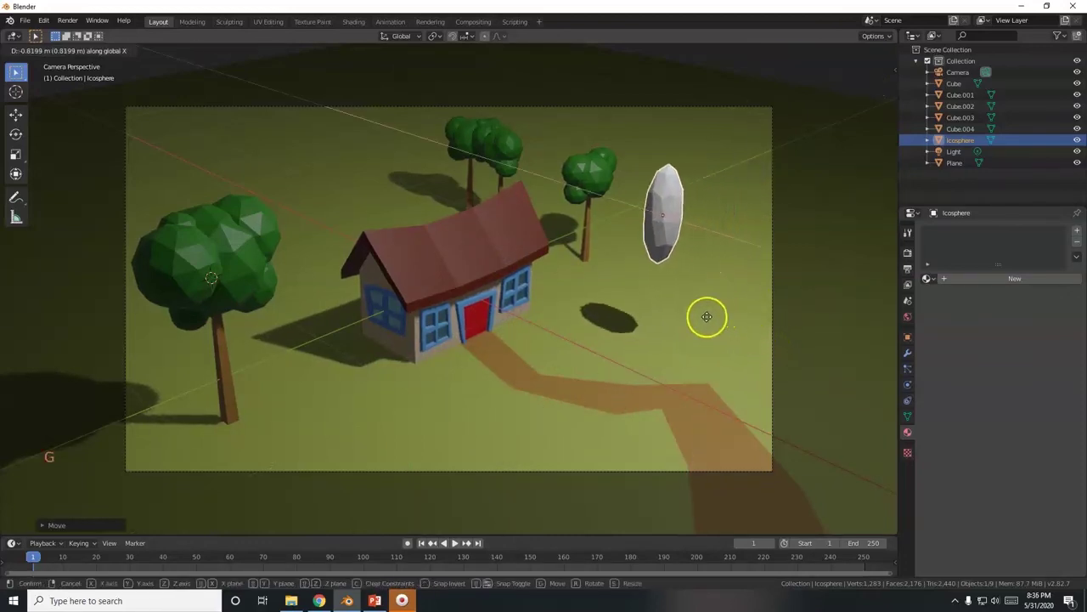
left_click(673, 307)
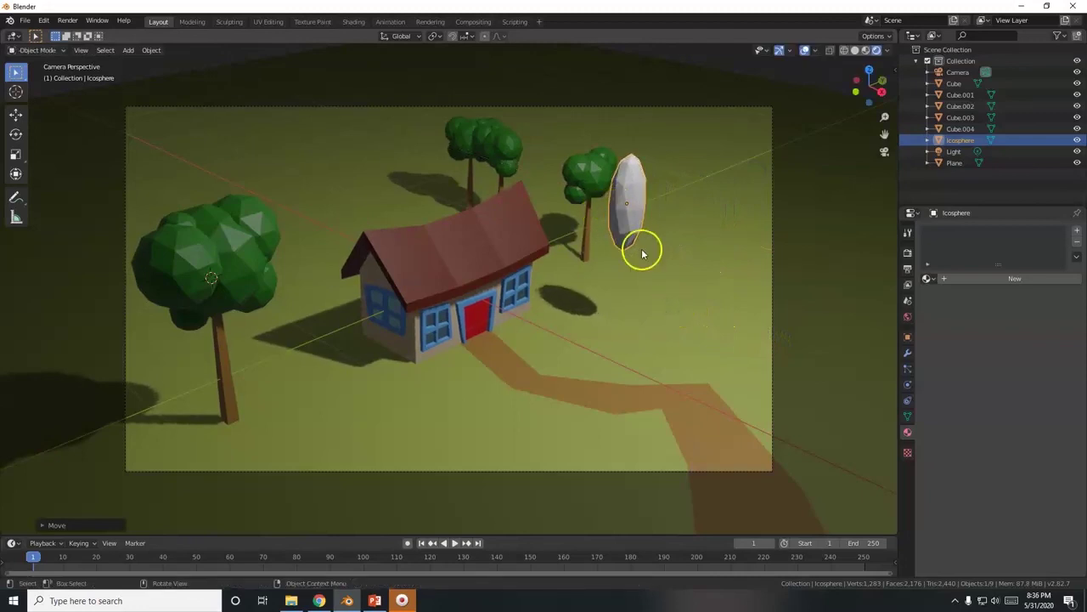
left_click(930, 279)
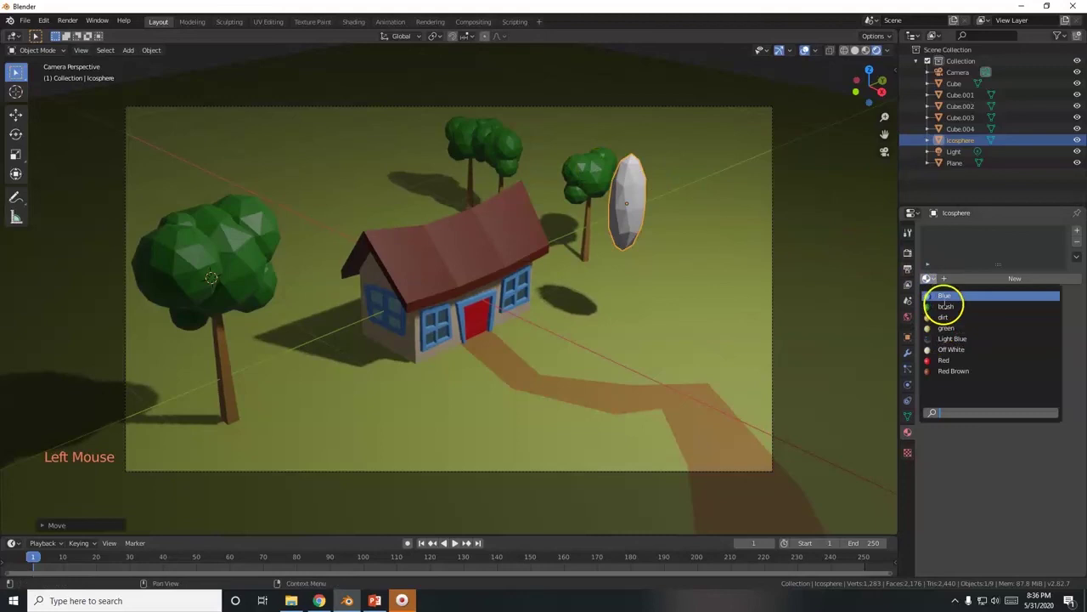
left_click(950, 307)
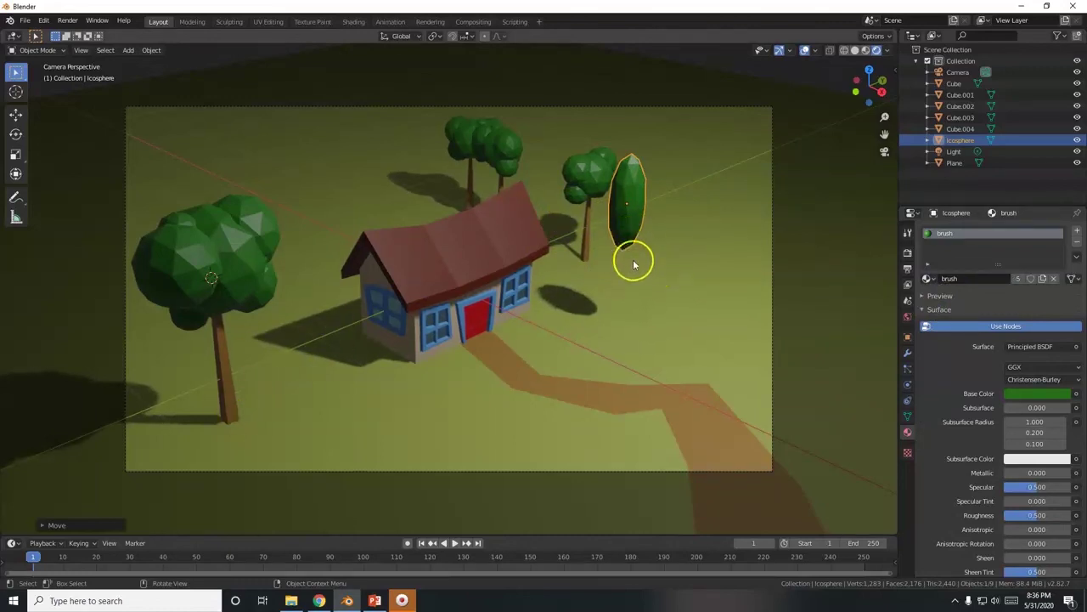
Step: Add a cube, move it to the far side of the house and scale it down to about 0.29
key("shift+a")
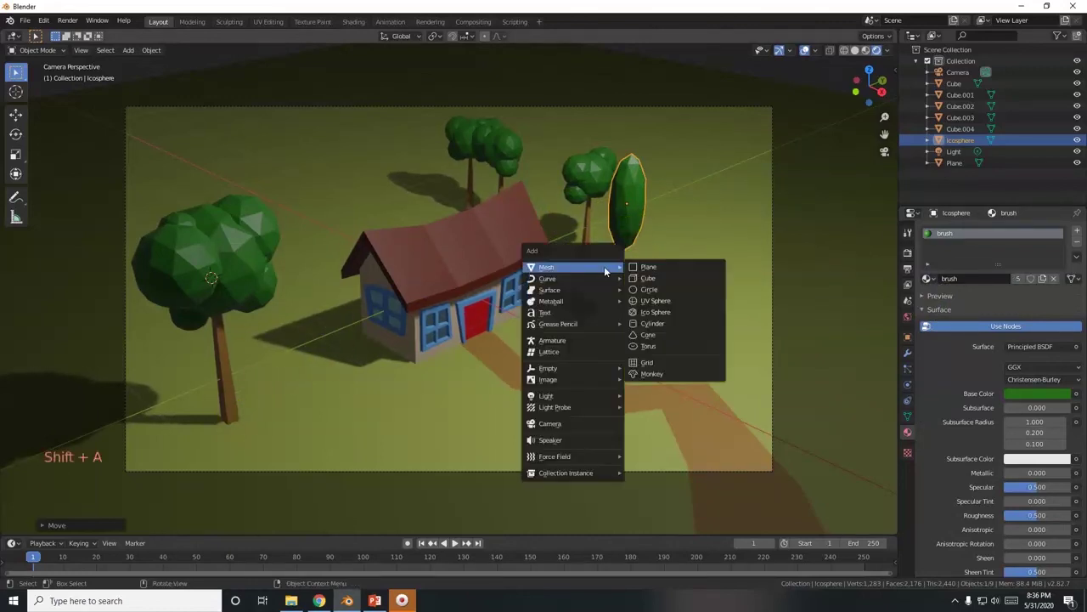
left_click(661, 278)
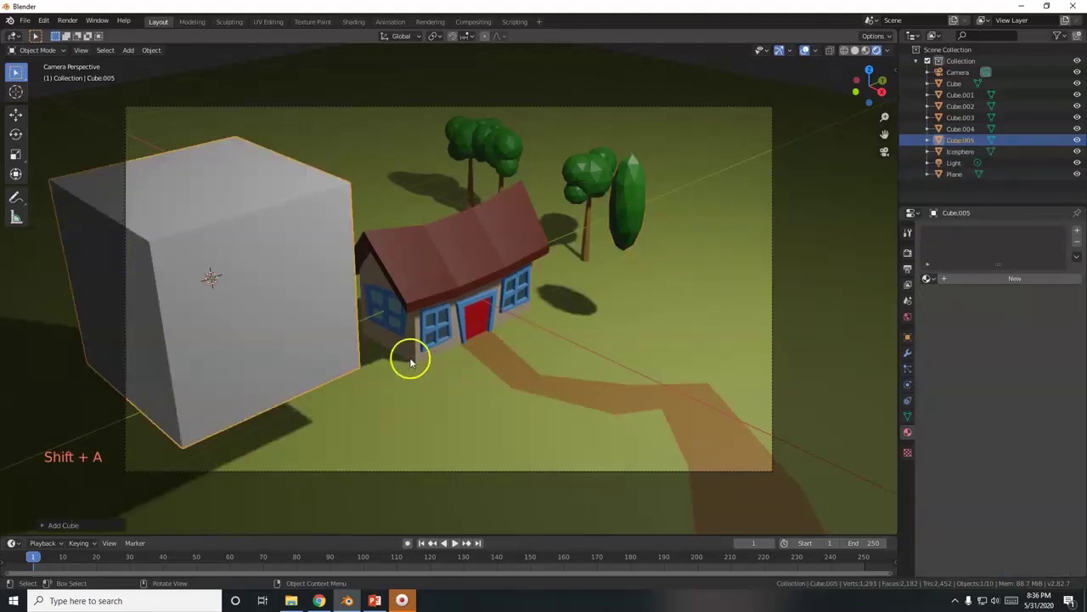
key("g")
left_click(750, 220)
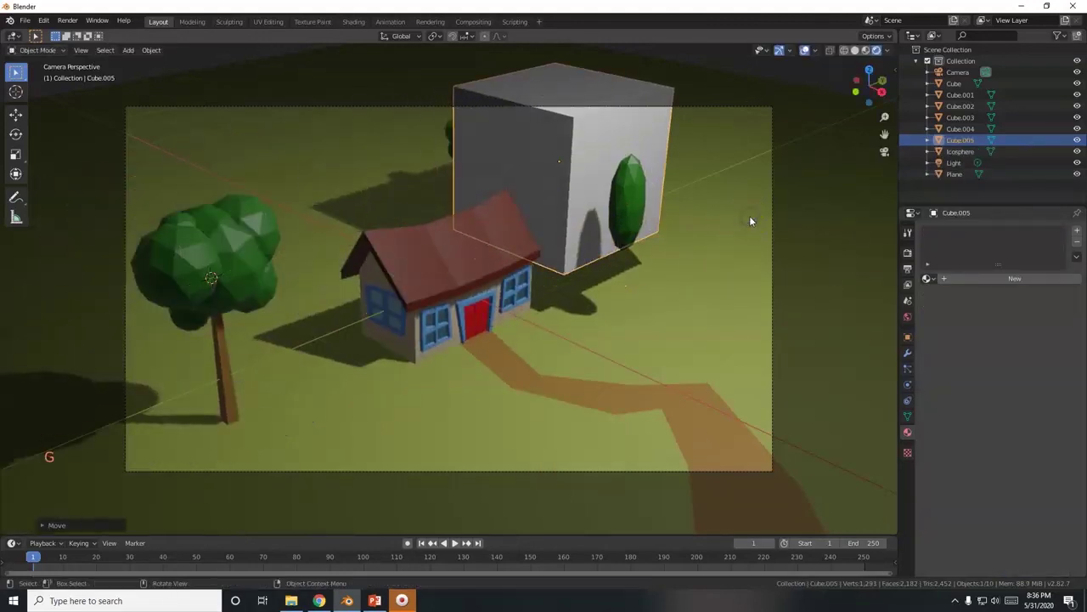
key("KP_7")
scroll(656, 268, "down", 18)
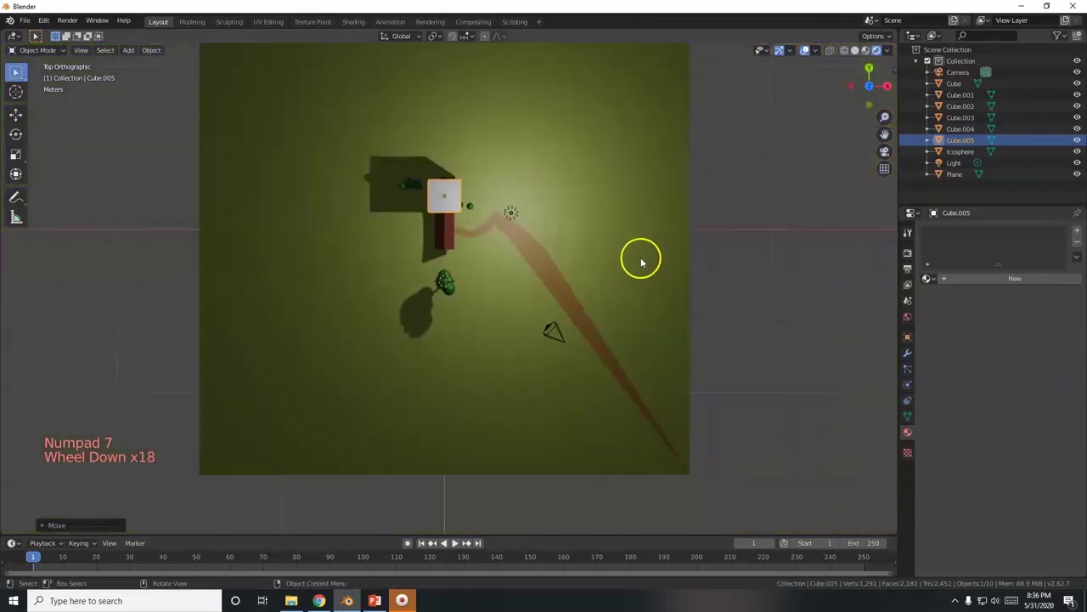
scroll(640, 261, "up", 4)
key("KP_Decimal")
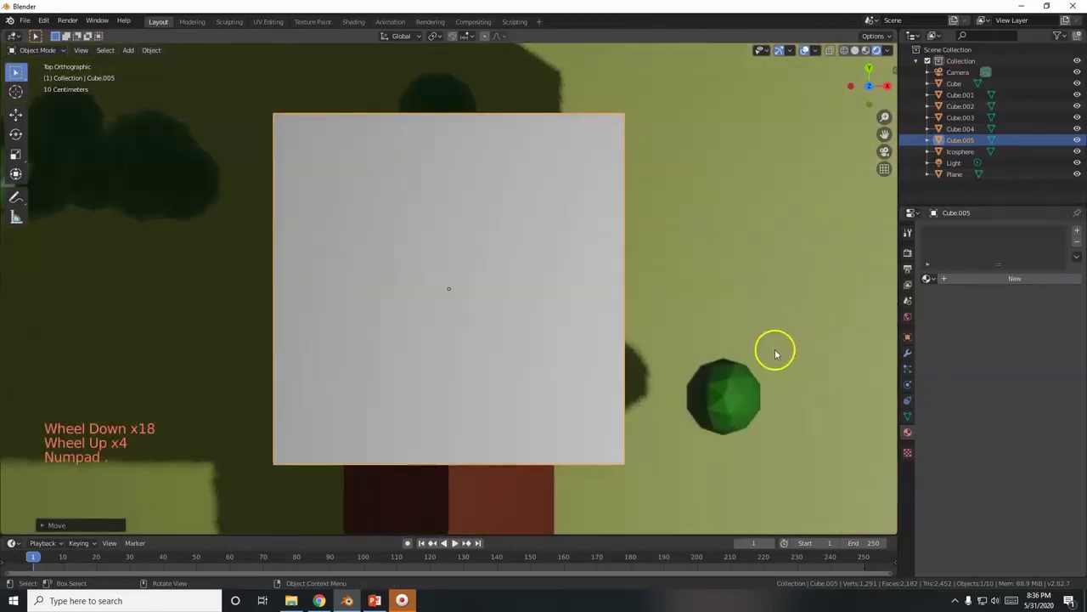
scroll(777, 390, "down", 5)
key("s")
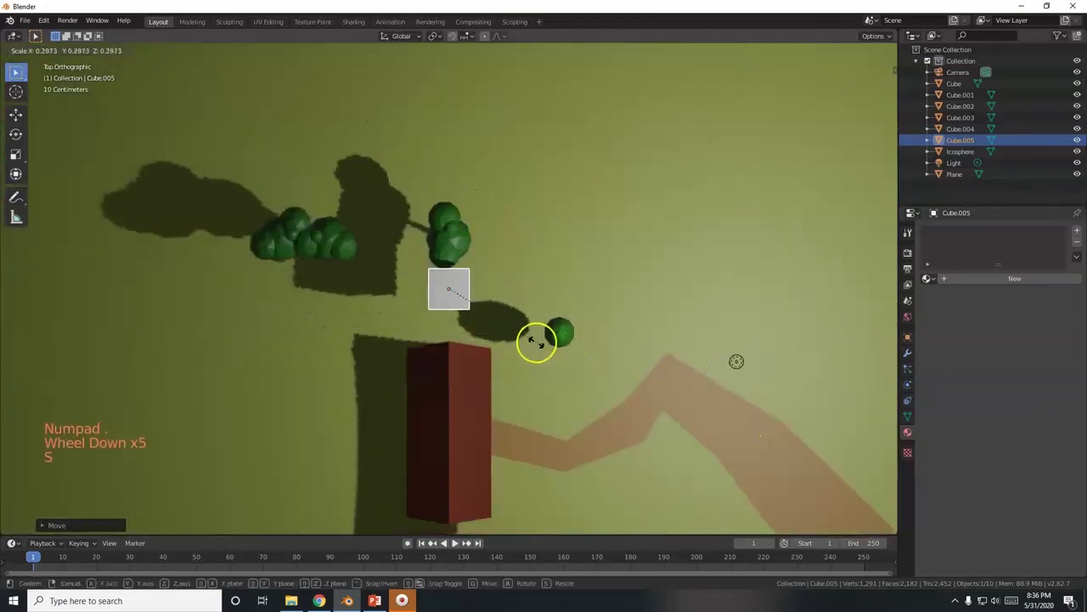
left_click(536, 340)
Step: In top view, centre the cube on the elongated foliage and scale it down to about 0.36
key("g")
left_click(643, 381)
key("s")
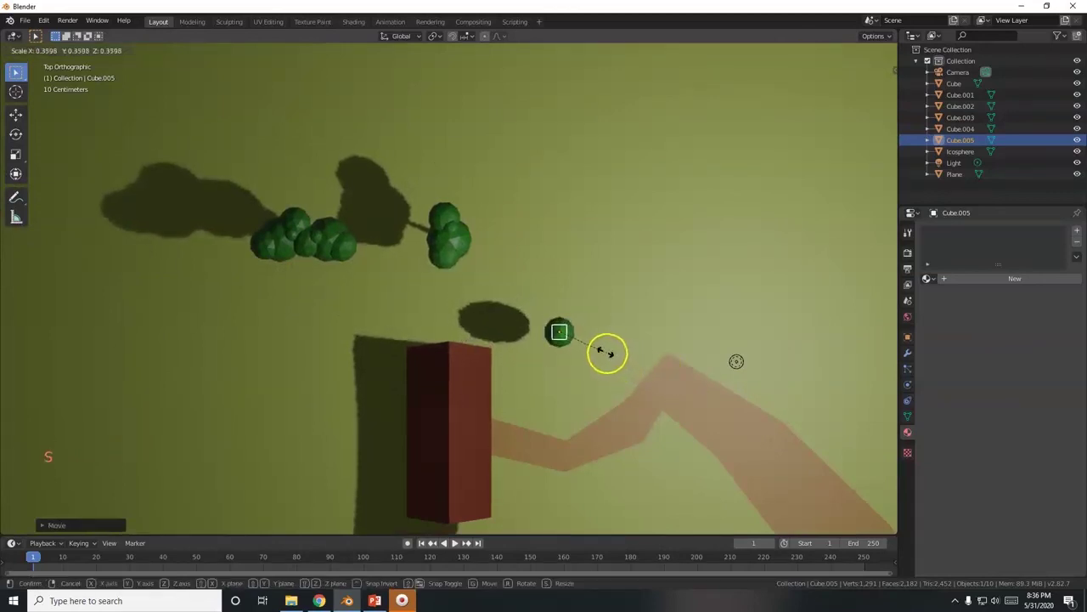
left_click(604, 352)
Step: In the right side view, move the small cube along Z to below the elongated foliage
key("KP_3")
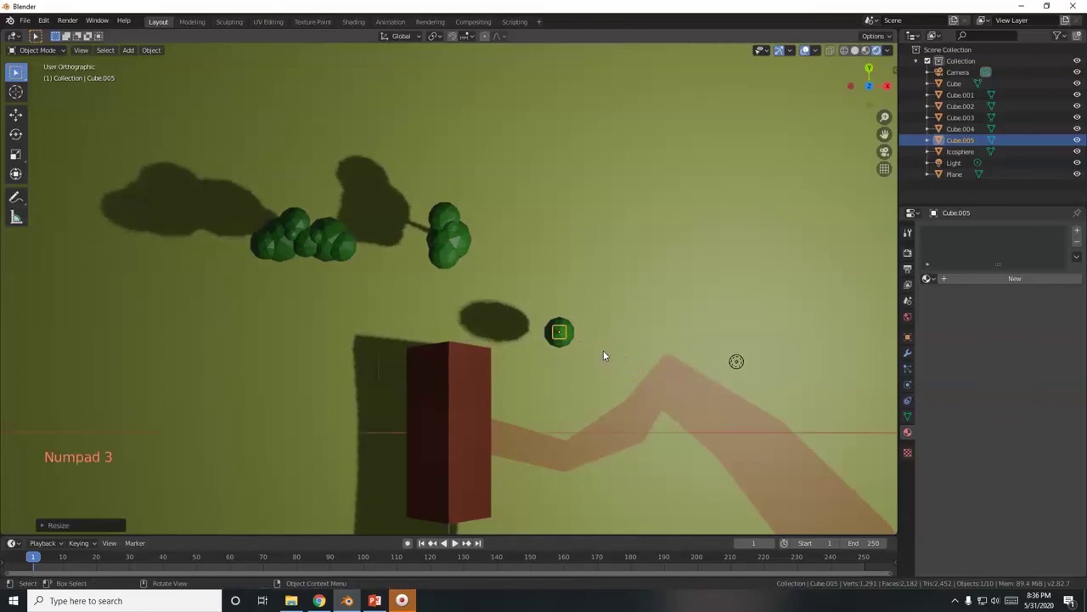
key("g")
key("z")
left_click(469, 449)
Step: Stretch the small cube along Z into a tall post below the elongated foliage, and scale it down uniformly to trunk thickness
key("s")
key("z")
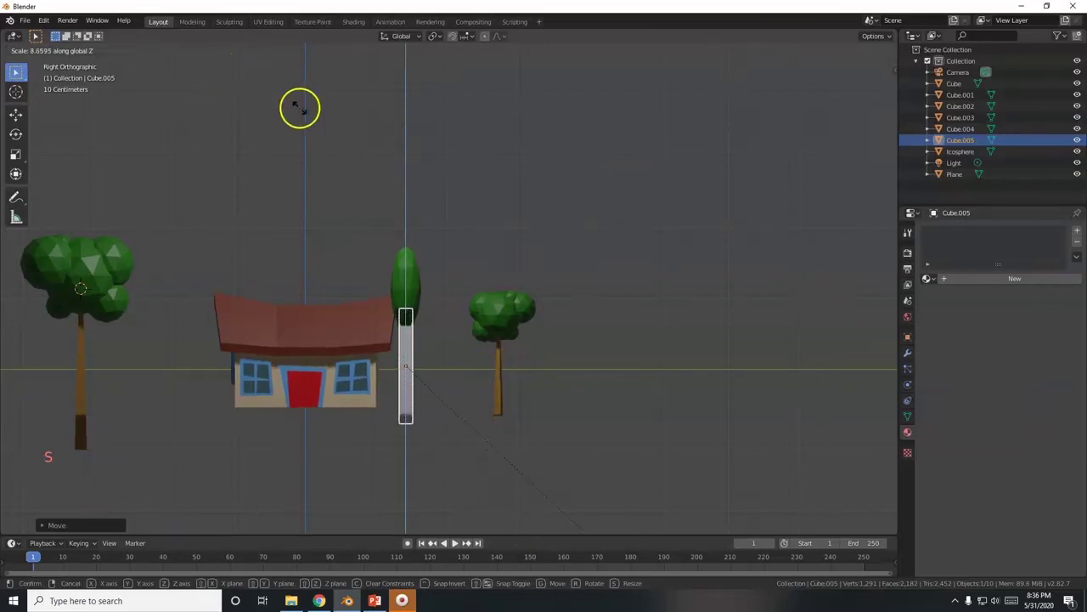
left_click(381, 138)
scroll(527, 489, "up", 3)
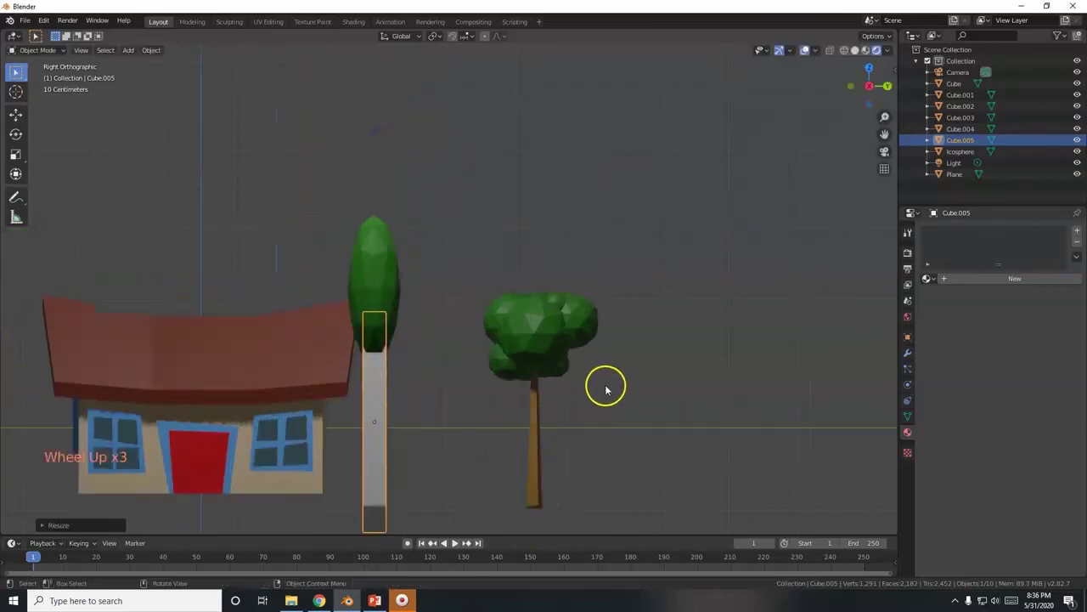
key("s")
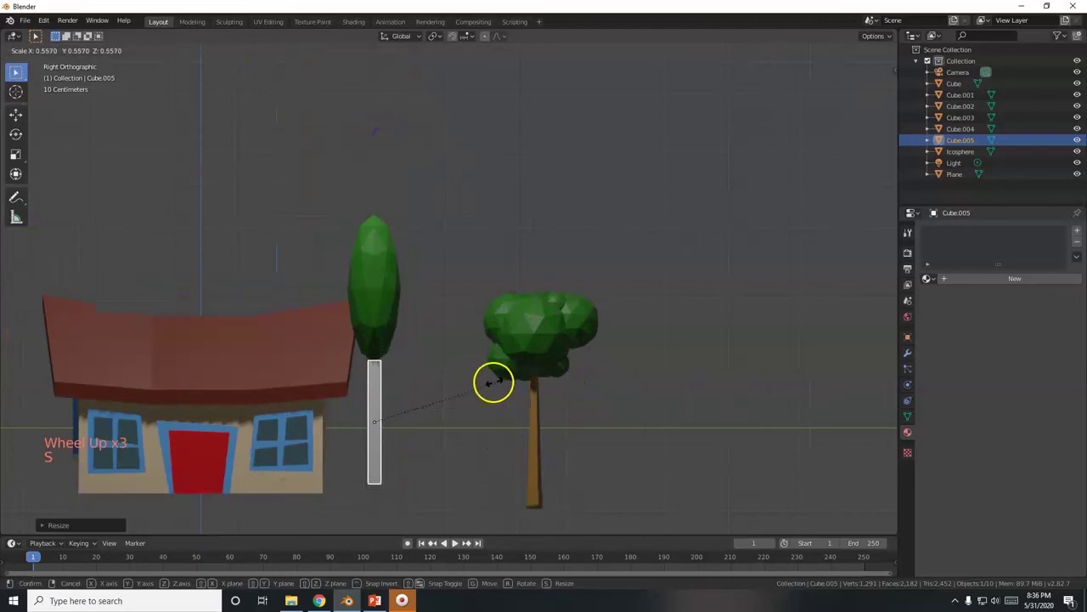
left_click(457, 374)
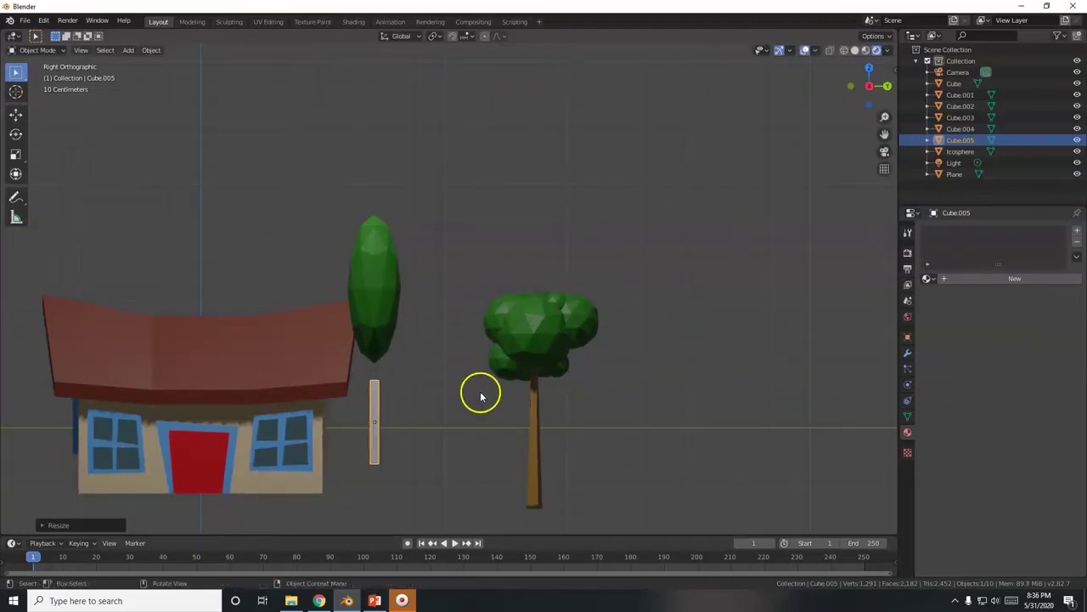
Step: Lengthen the thin trunk along Z until it reaches into the elongated foliage, and assign it the dirt material
key("s")
middle_click_drag(480, 396, 493, 359)
left_click(502, 407)
mouse_move(502, 408)
middle_mouse_down()
mouse_move(524, 435)
mouse_move(514, 410)
middle_mouse_up()
scroll(513, 412, "down", 5)
scroll(515, 363, "up", 3)
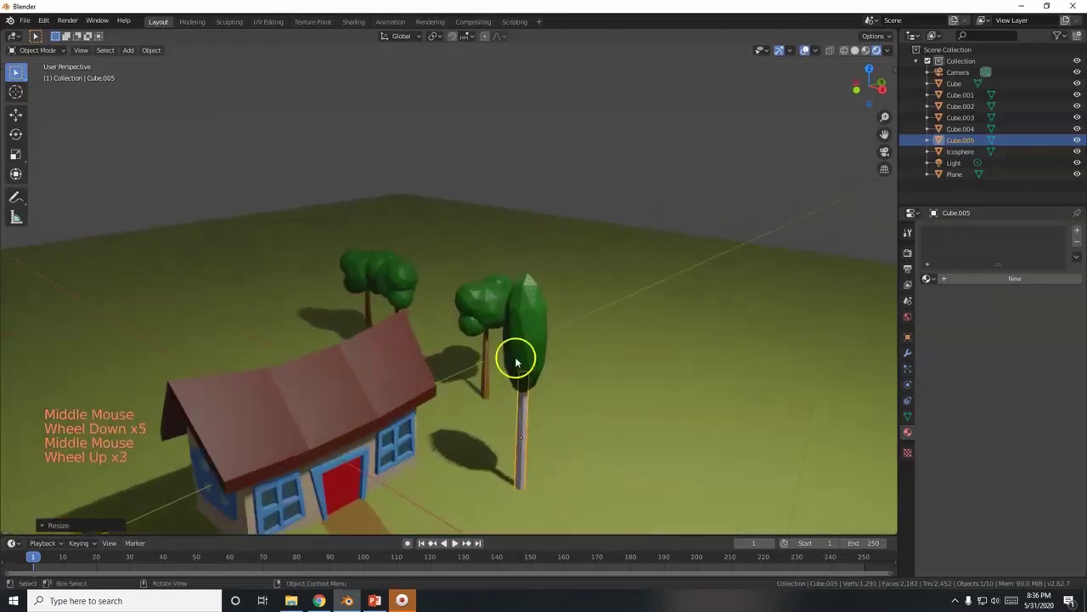
left_click(927, 278)
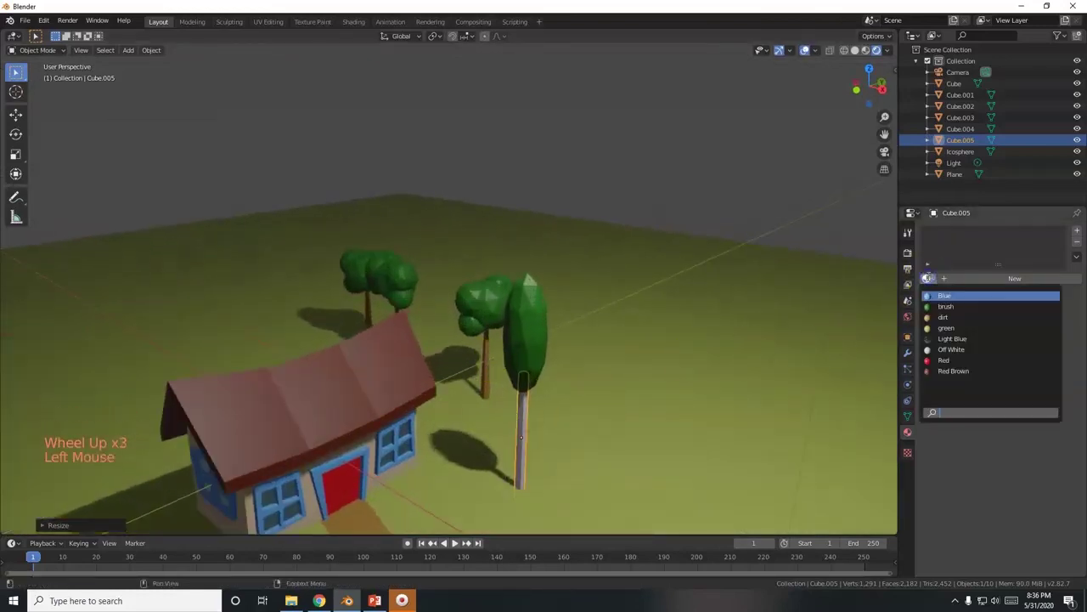
left_click(944, 316)
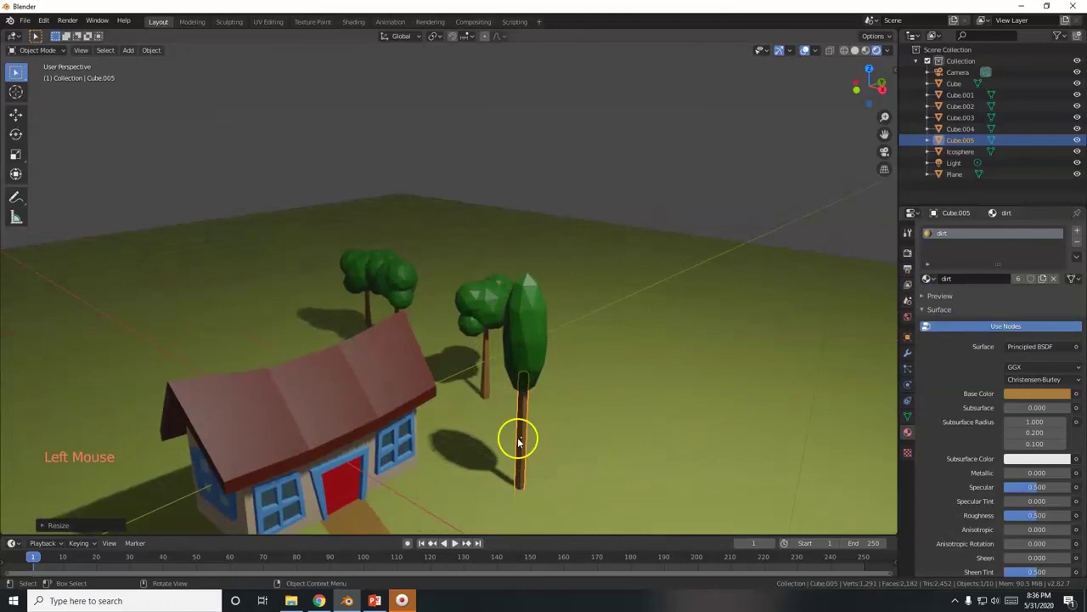
Step: Join the thin trunk and the elongated foliage into a single tree object
scroll(158, 455, "down", 3)
left_click(206, 377)
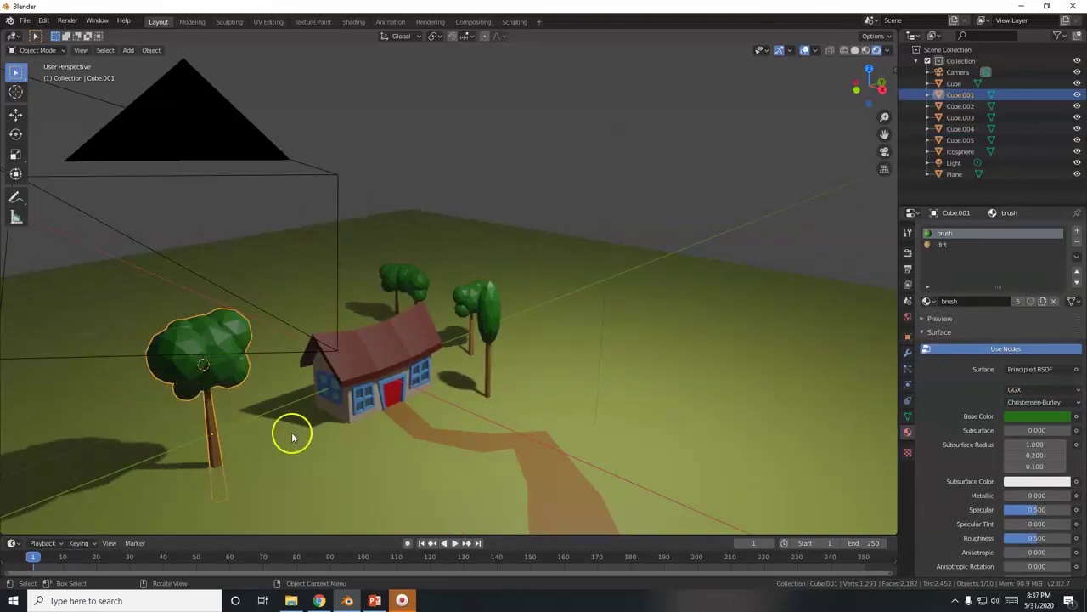
scroll(291, 436, "up", 2)
left_click(510, 395)
left_click(511, 345, "shift")
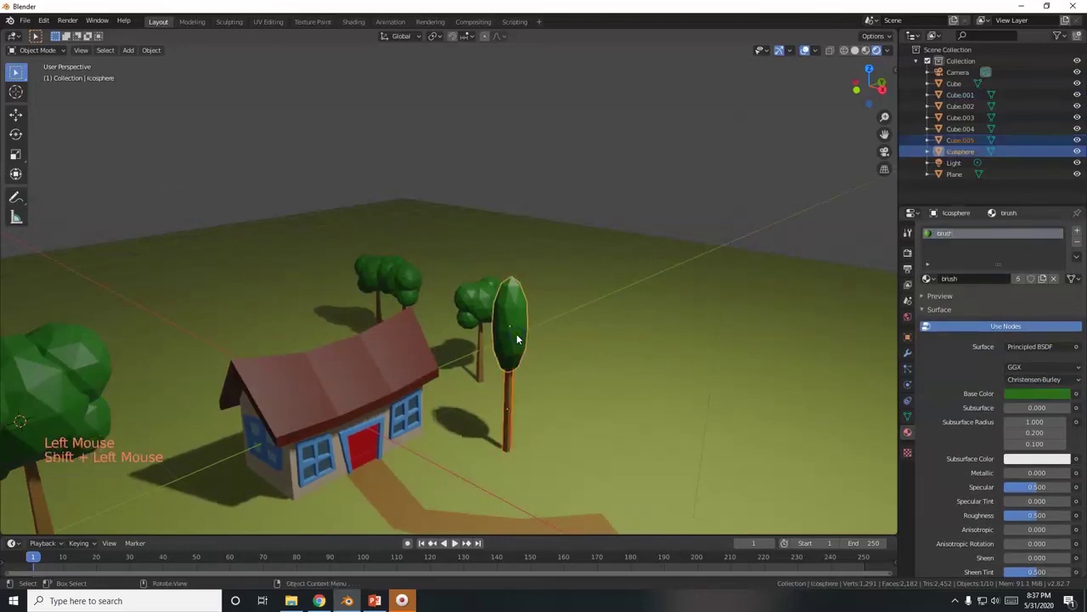
key("ctrl+j")
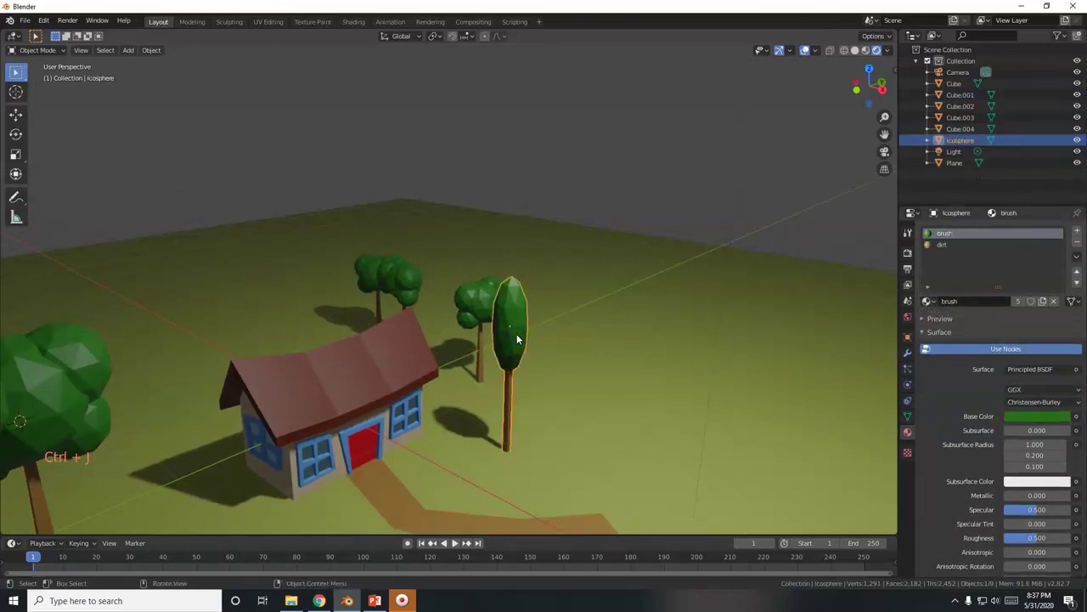
Step: Lower the tall narrow tree along Z so its trunk sinks into the ground, and view the scene through the camera
key("g")
key("z")
left_click(529, 406)
key("KP_0")
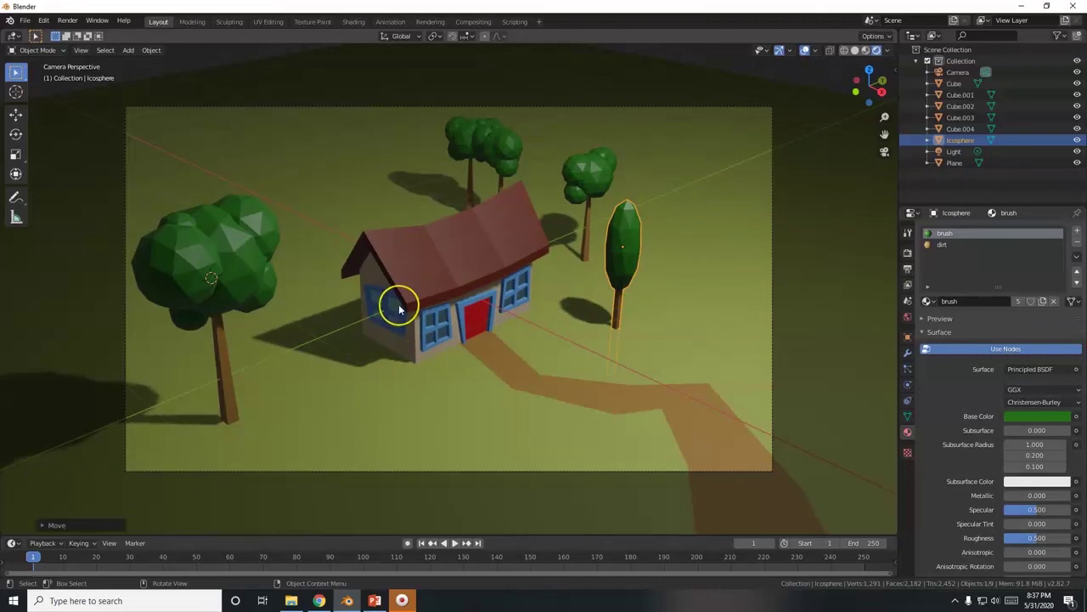
Step: Add a cube, scale it down to chimney size and move it just above the house roof
key("shift+a")
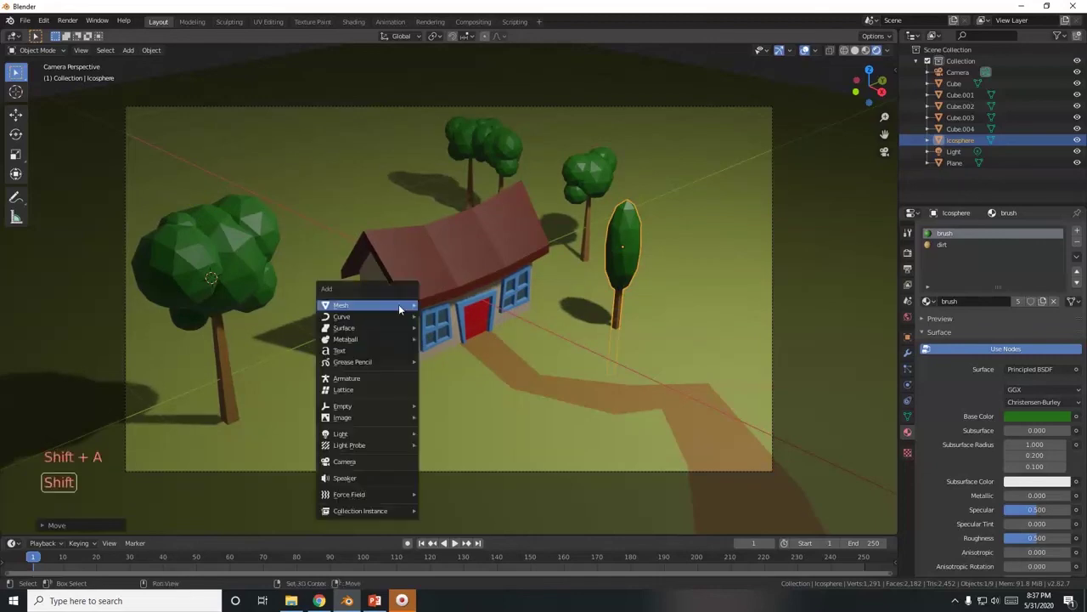
mouse_move(398, 304)
left_click(434, 315)
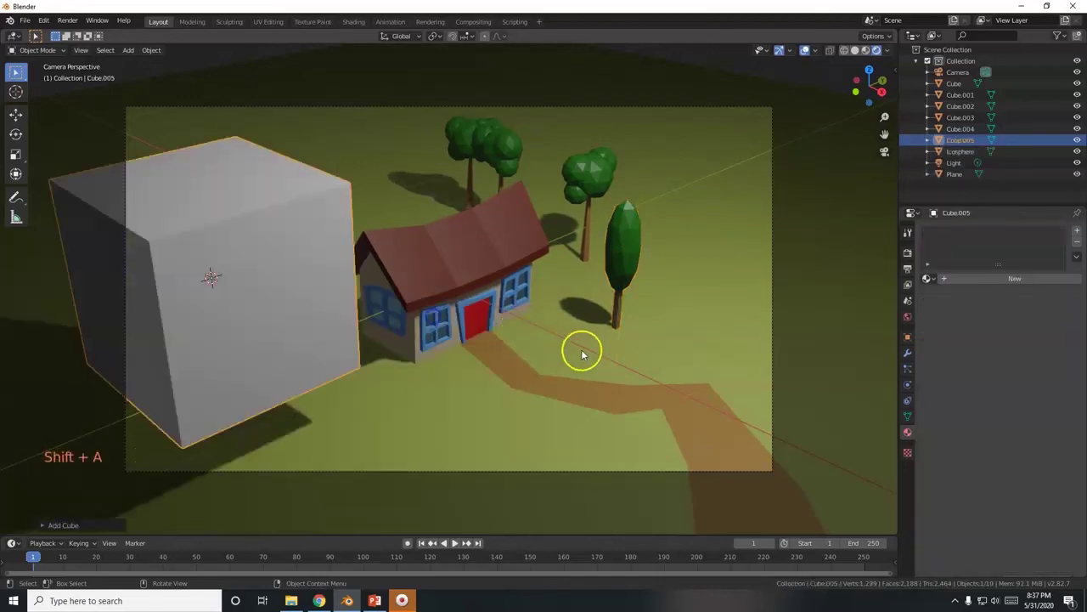
key("s")
left_click(238, 308)
key("g")
left_click(449, 220)
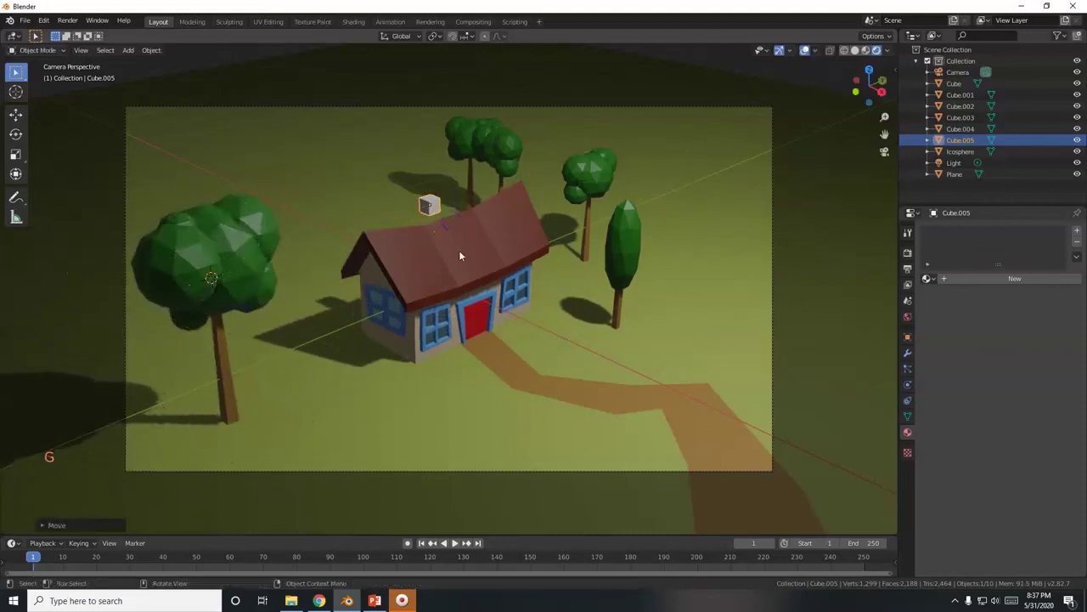
Step: Stretch the small cube along Z and move it into the roof near the side-window gable as a chimney
key("s")
key("z")
left_click(498, 370)
key("g")
left_click(582, 387)
key("g")
left_click(577, 408)
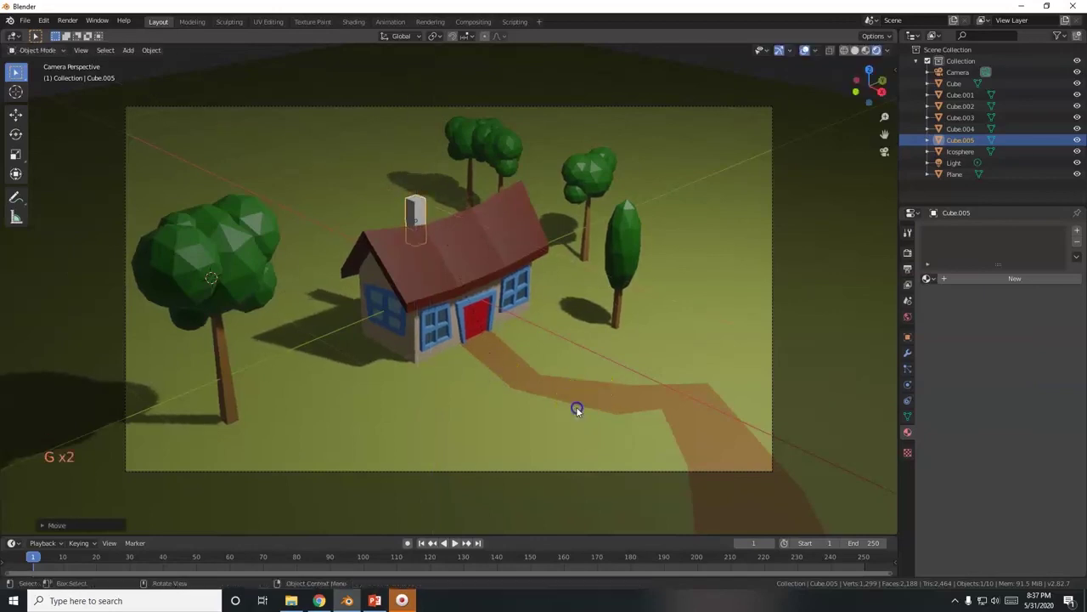
Step: Check the chimney's placement from another angle, return to the camera view and assign it the Red material
middle_click_drag(529, 364, 476, 357)
key("KP_0")
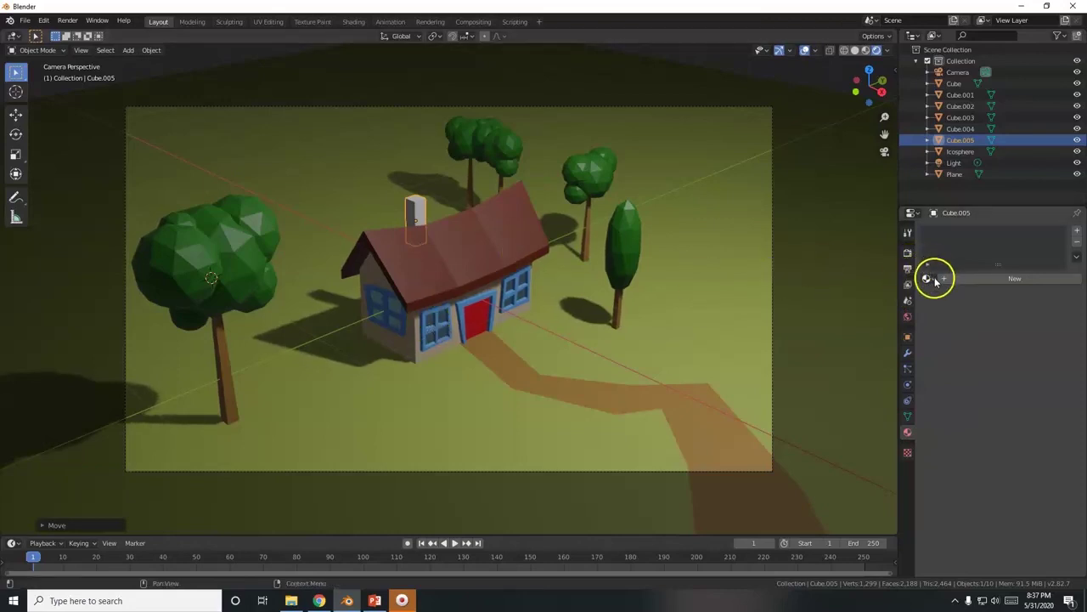
left_click(928, 278)
left_click(945, 362)
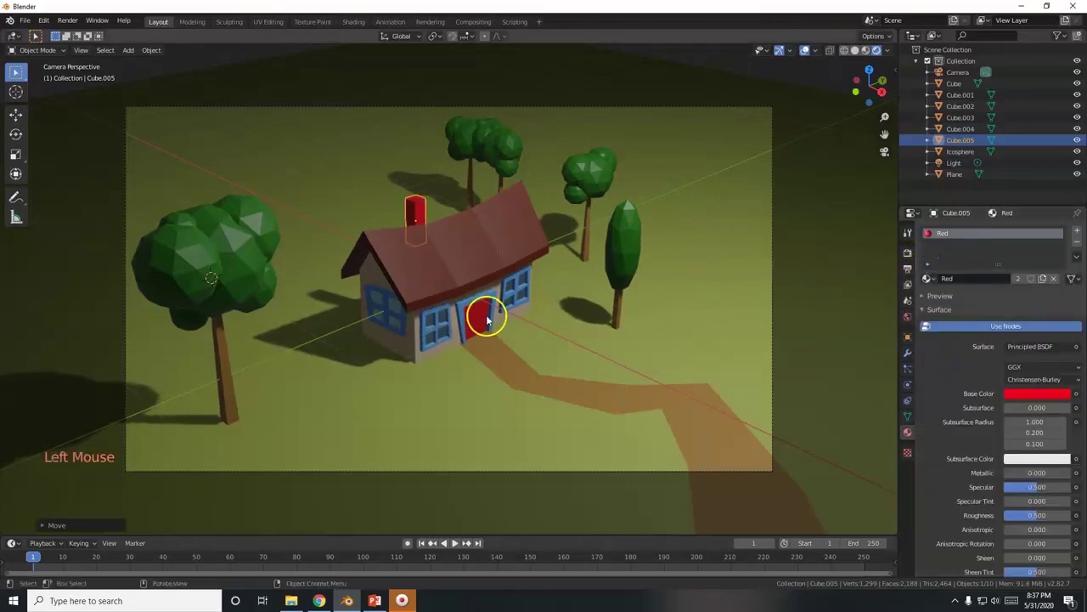
Step: Deselect the chimney by selecting the ground plane, render the scene through the camera and fit the whole image in view
left_click(634, 360)
scroll(634, 362, "down", 1)
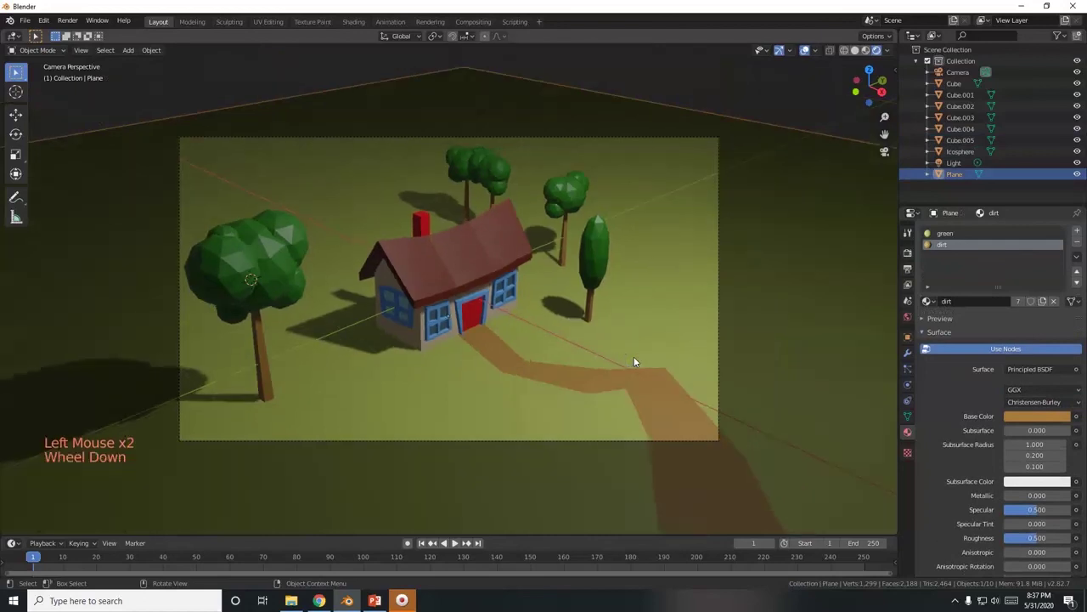
key("F12")
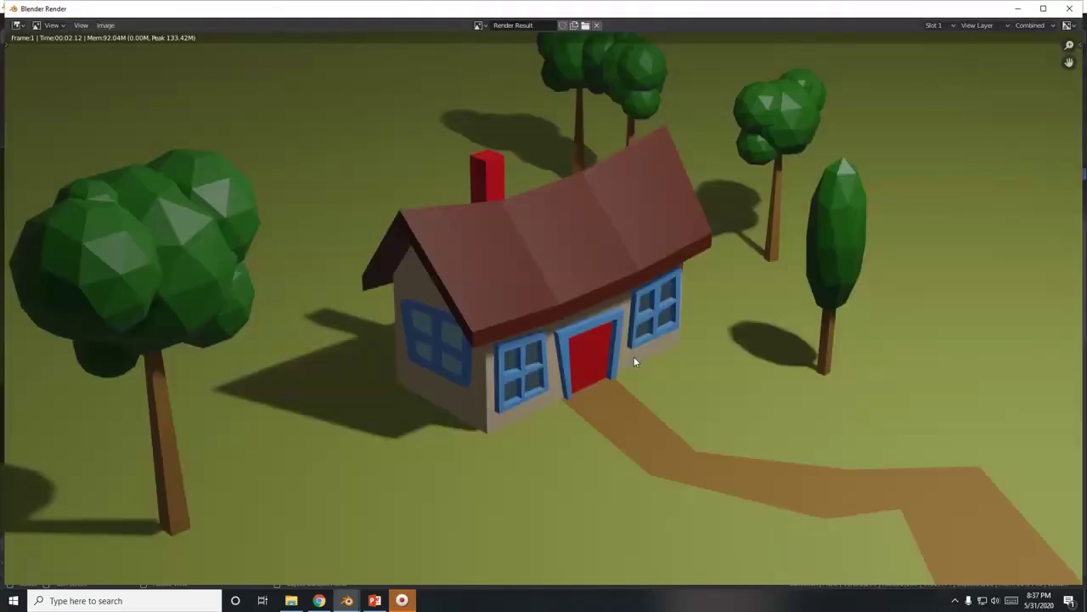
scroll(634, 362, "down", 1)
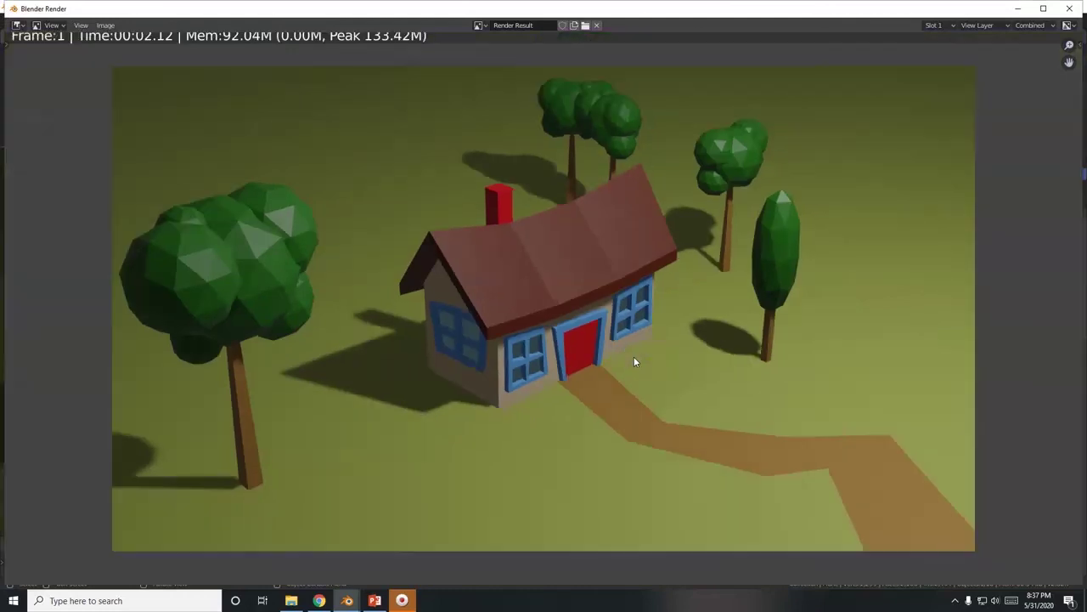